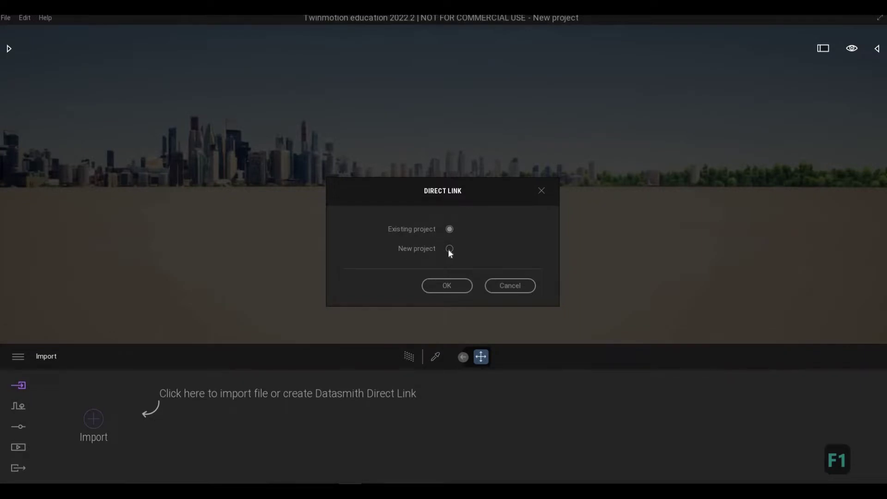
Send the model through Direct Link into a new project and continue with version 2022.2.
{"action": "left_click", "coordinate": [448, 248]}
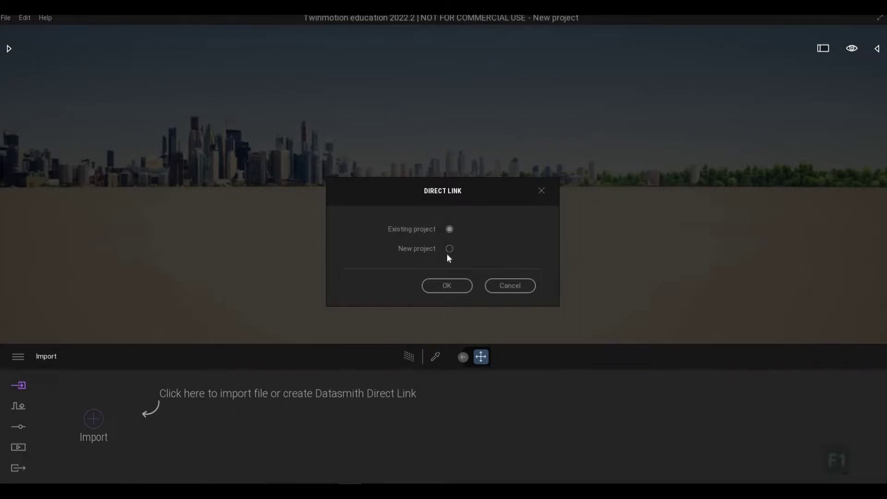
{"action": "left_click", "coordinate": [446, 290]}
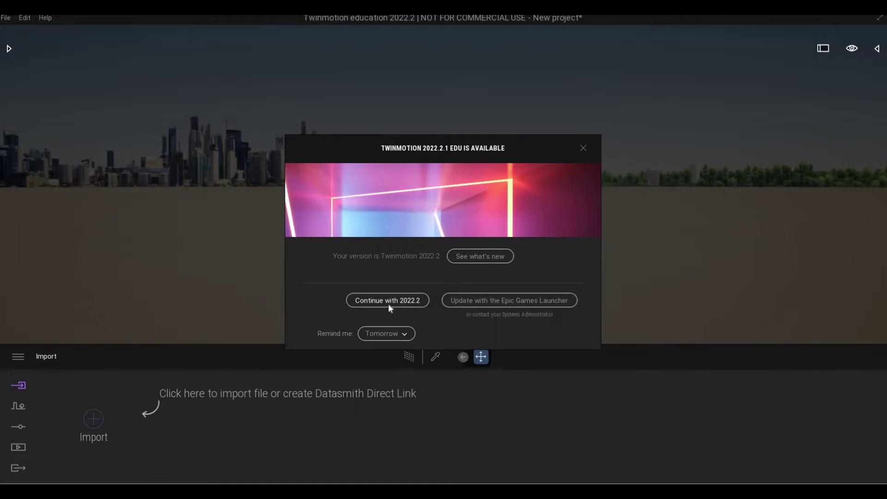
{"action": "left_click", "coordinate": [389, 304]}
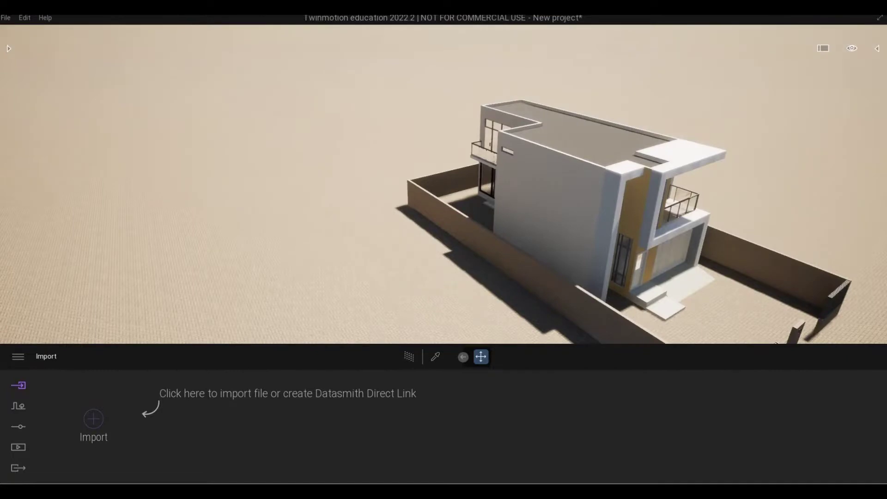
Lower the default sandy ground by about 0.55 to clear the model's lawn and road.
{"action": "middle_click_drag", "start_coordinate": [583, 289], "coordinate": [579, 286]}
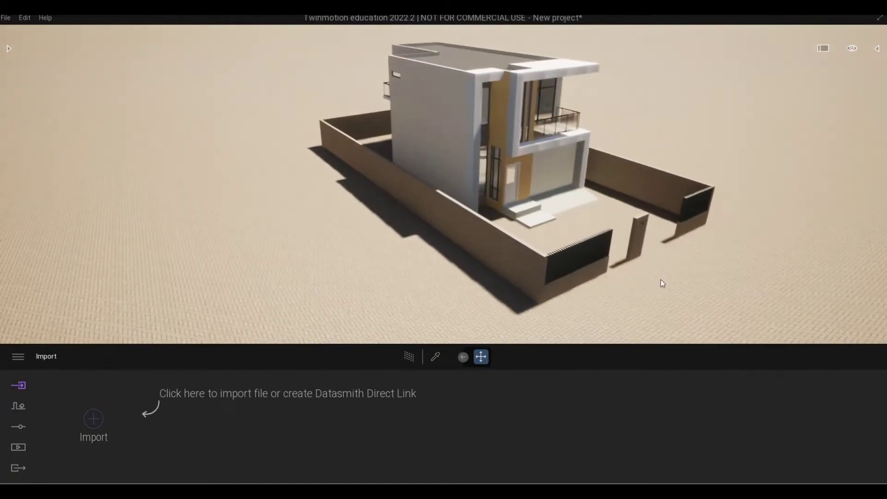
{"action": "middle_click_drag", "start_coordinate": [661, 279], "coordinate": [664, 284]}
{"action": "left_click_drag", "start_coordinate": [676, 287], "coordinate": [625, 234]}
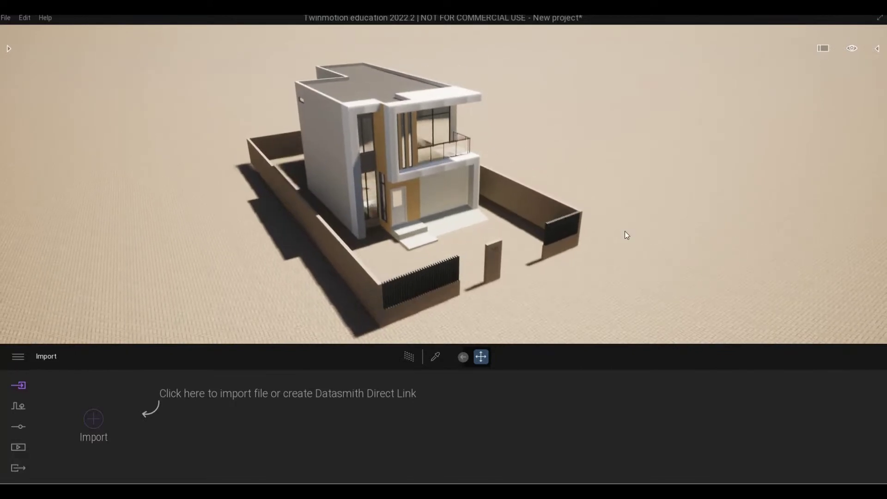
{"action": "left_click", "coordinate": [409, 208]}
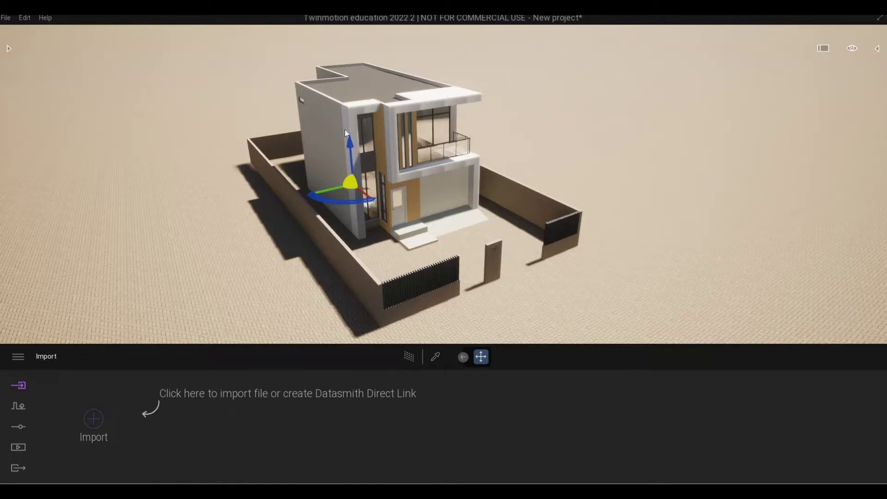
{"action": "left_click_drag", "start_coordinate": [349, 142], "coordinate": [349, 151]}
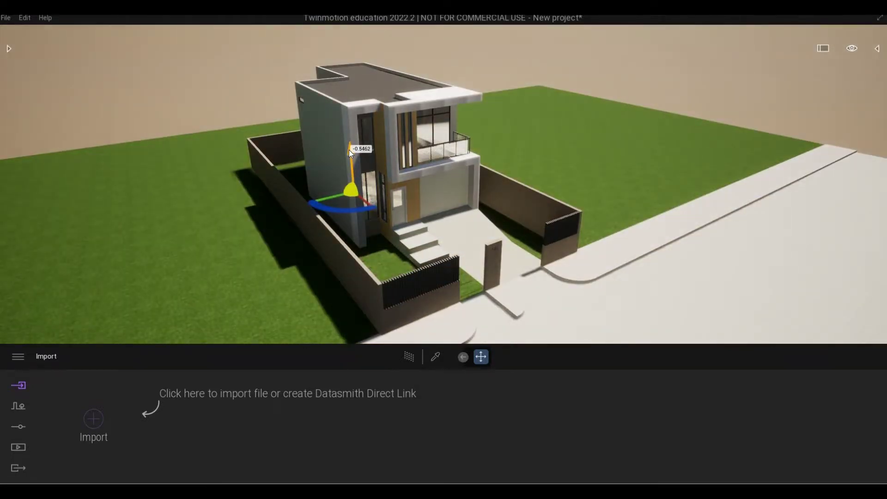
{"action": "left_click_drag", "start_coordinate": [349, 148], "coordinate": [348, 148]}
{"action": "key", "text": "Escape"}
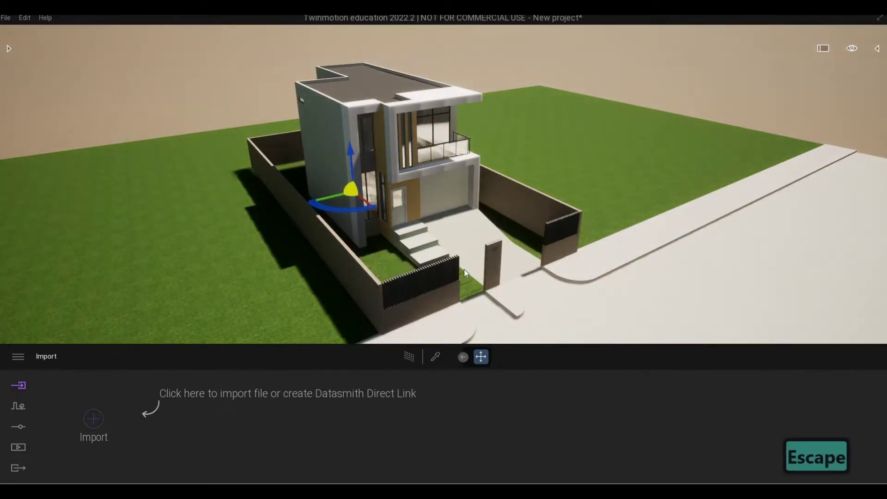
Examine the front yard up close, including the stepping pavers, entrance steps and driveway.
{"action": "scroll", "coordinate": [458, 243], "scroll_direction": "up", "scroll_amount": 5}
{"action": "middle_click_drag", "start_coordinate": [610, 161], "coordinate": [550, 215], "text": "shift"}
{"action": "scroll", "coordinate": [583, 214], "scroll_direction": "up", "scroll_amount": 3}
{"action": "scroll", "coordinate": [572, 210], "scroll_direction": "up", "scroll_amount": 5}
{"action": "scroll", "coordinate": [611, 218], "scroll_direction": "down", "scroll_amount": 5}
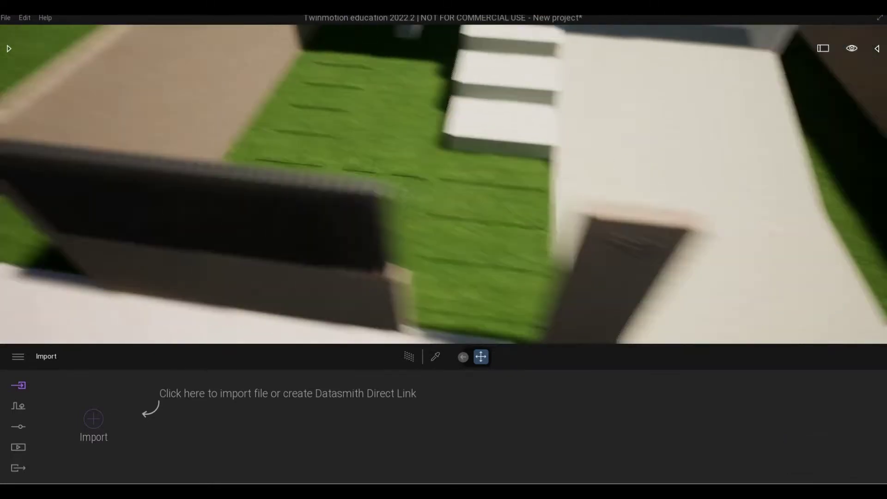
{"action": "middle_click_drag", "start_coordinate": [609, 217], "coordinate": [580, 189]}
{"action": "scroll", "coordinate": [581, 192], "scroll_direction": "down", "scroll_amount": 5}
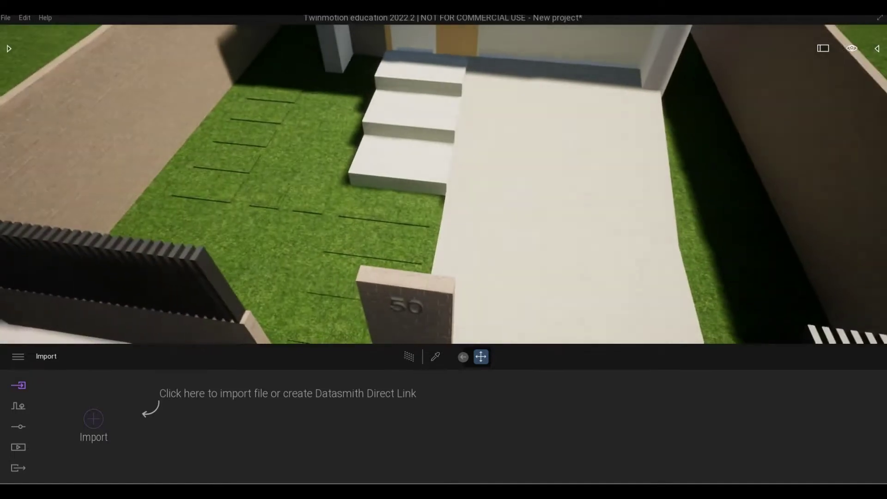
Save the project as J4M House in the Twinmotion File folder of 2032 J4M House.
{"action": "left_click", "coordinate": [5, 18]}
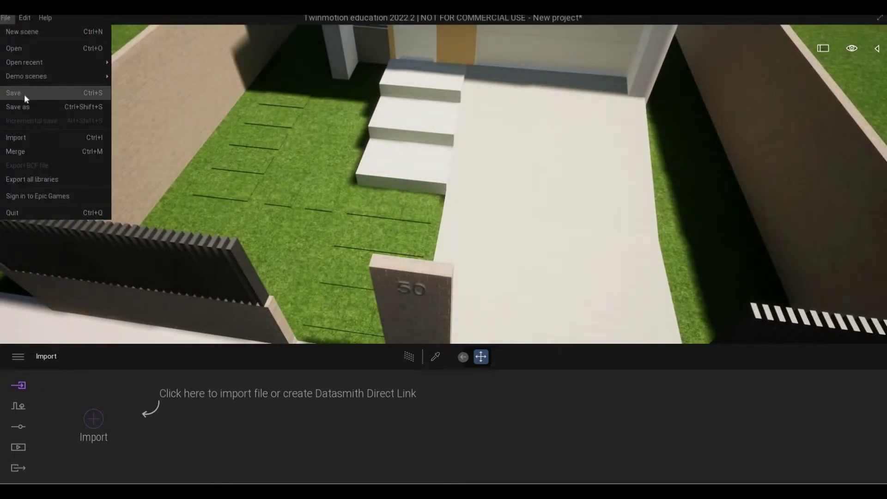
{"action": "left_click", "coordinate": [24, 93]}
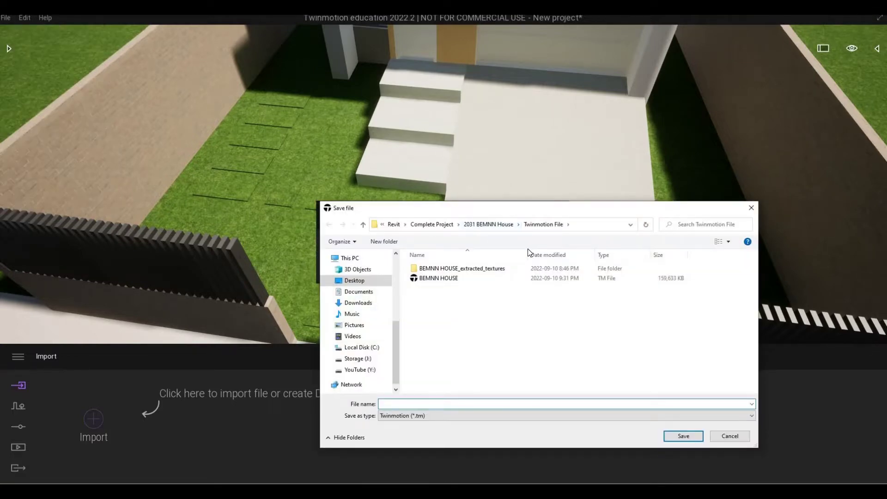
{"action": "key", "text": "F1"}
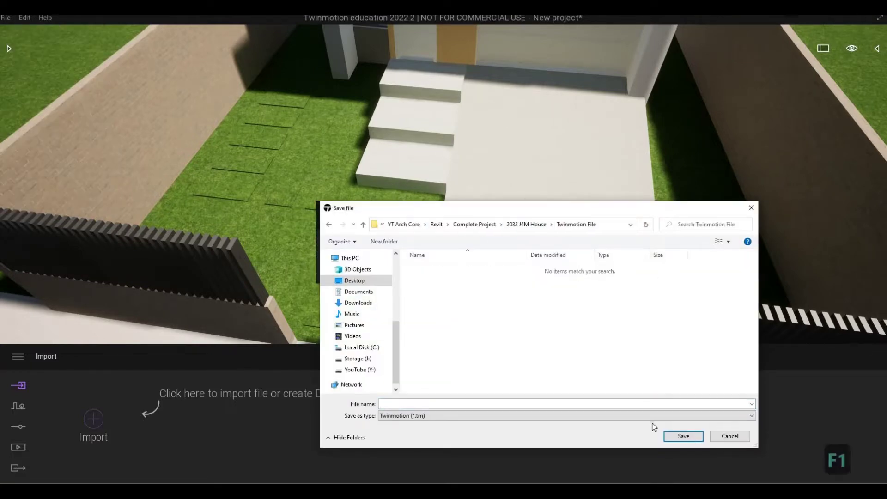
{"action": "left_click", "coordinate": [455, 401]}
{"action": "type", "text": "J"}
{"action": "key", "text": "BackSpace"}
{"action": "type", "text": "J"}
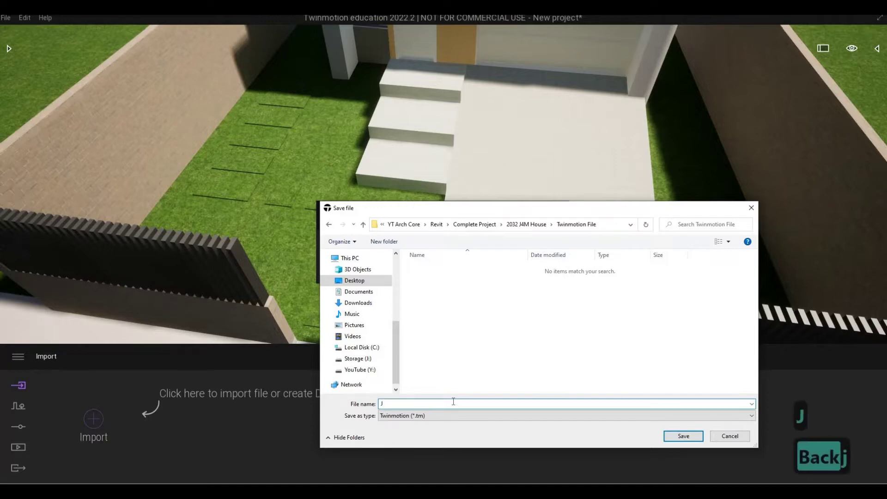
{"action": "type", "text": "4"}
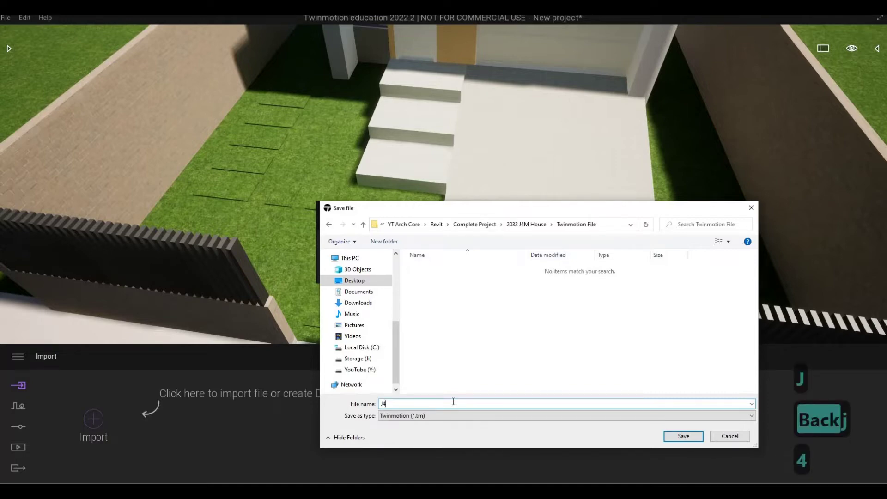
{"action": "type", "text": "M House"}
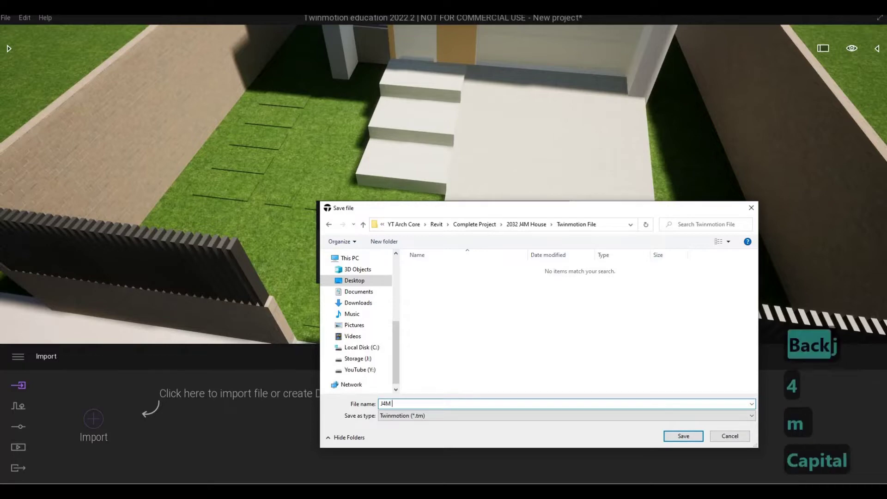
{"action": "left_click", "coordinate": [696, 435]}
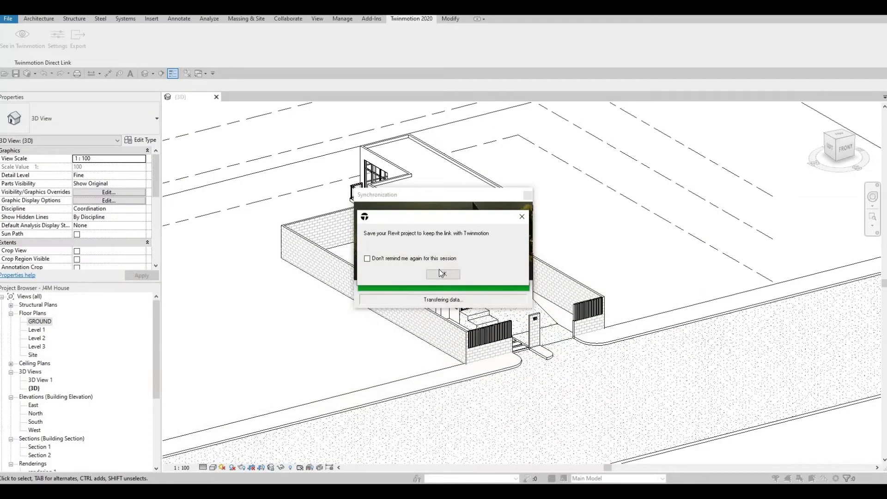
In Revit, dismiss the save reminder and duplicate the stepping pavers' floor type, accepting the suggested name.
{"action": "left_click", "coordinate": [442, 273]}
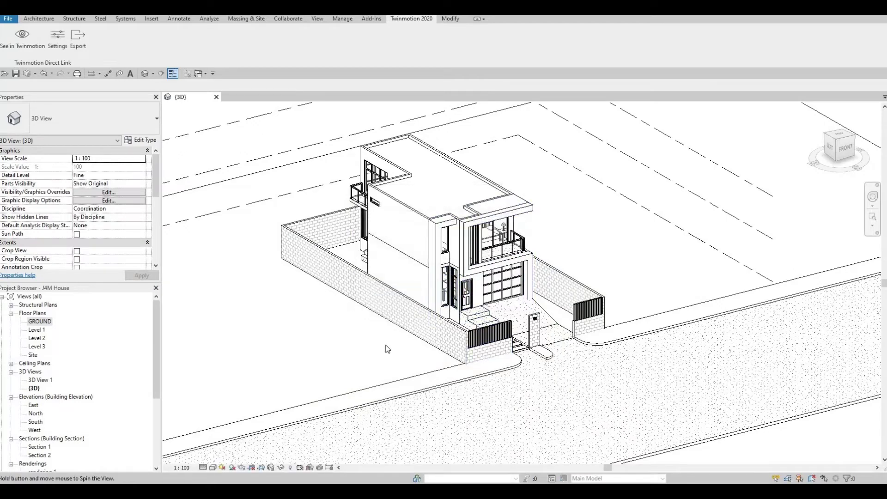
{"action": "middle_click_drag", "start_coordinate": [387, 349], "coordinate": [404, 323], "text": "shift"}
{"action": "left_click", "coordinate": [407, 304]}
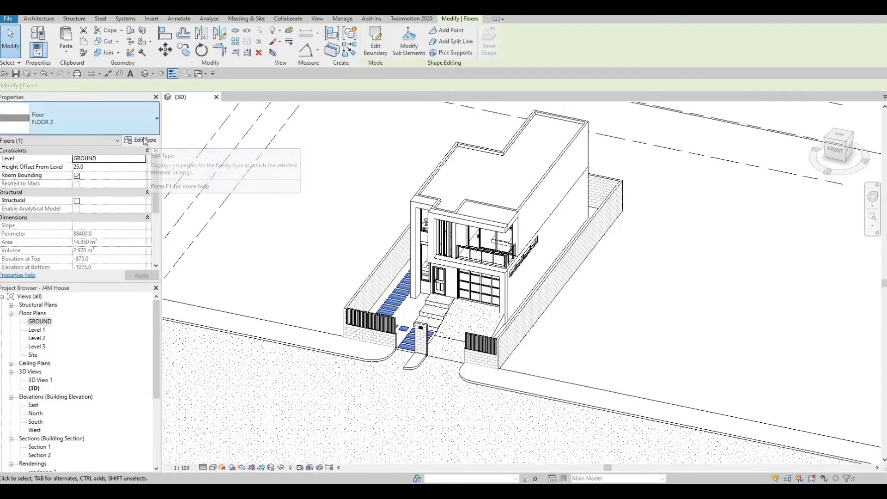
{"action": "left_click", "coordinate": [144, 140]}
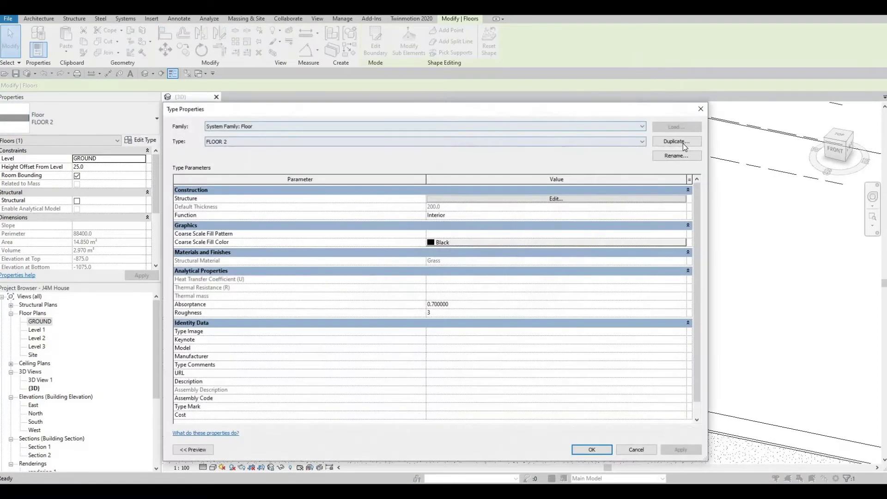
{"action": "left_click", "coordinate": [683, 144]}
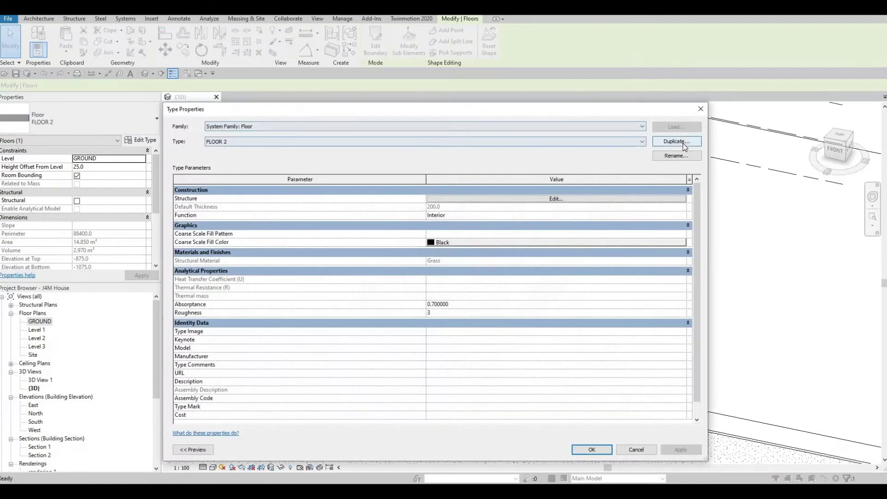
{"action": "left_click", "coordinate": [438, 303]}
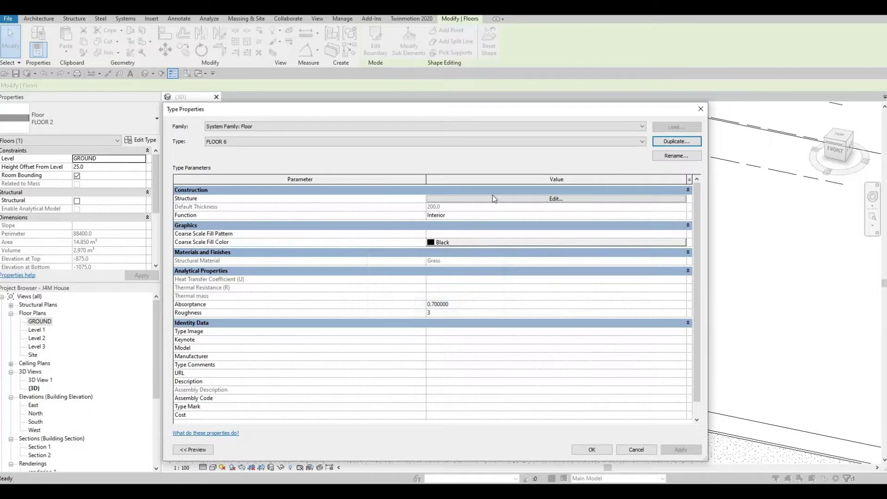
Set the structure layer material of the duplicated floor type to Concrete, C20/25 from the AEC concrete library and apply it.
{"action": "left_click", "coordinate": [492, 198]}
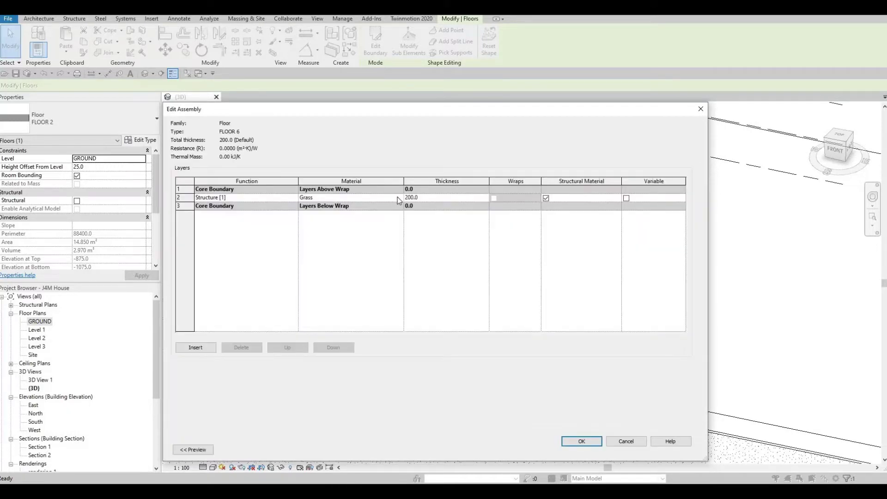
{"action": "left_click", "coordinate": [398, 197]}
{"action": "left_click", "coordinate": [397, 197]}
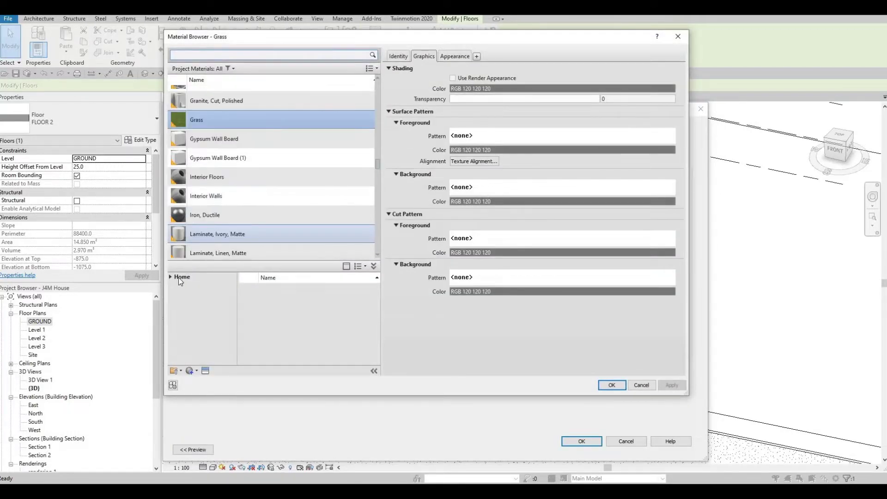
{"action": "scroll", "coordinate": [178, 277], "scroll_direction": "down", "scroll_amount": 5}
{"action": "left_click", "coordinate": [171, 278]}
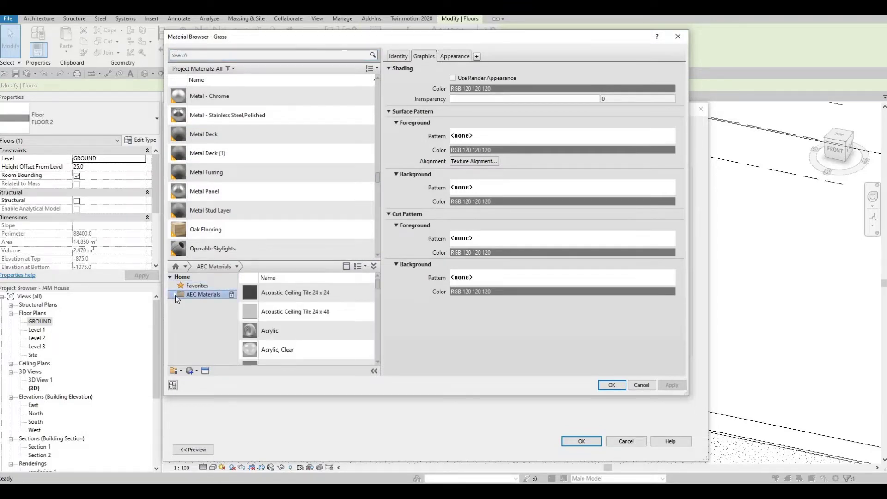
{"action": "left_click", "coordinate": [175, 295]}
{"action": "left_click", "coordinate": [202, 321]}
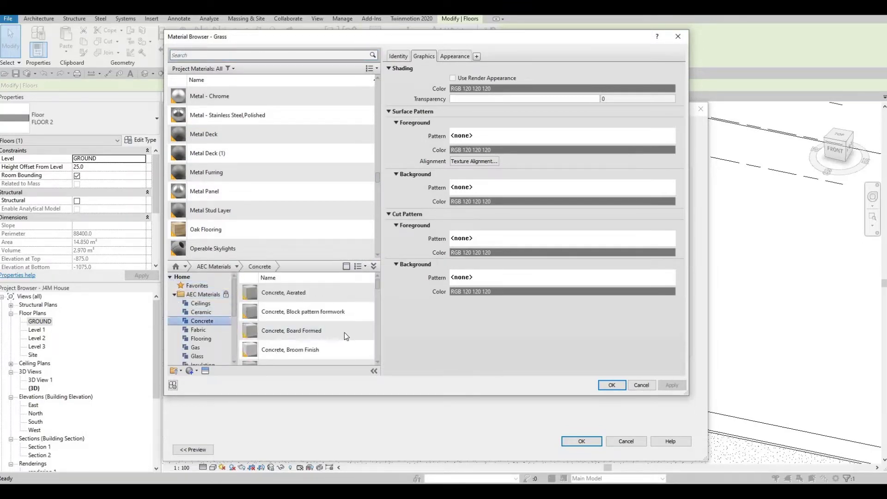
{"action": "left_click", "coordinate": [347, 333]}
{"action": "scroll", "coordinate": [354, 314], "scroll_direction": "down", "scroll_amount": 3}
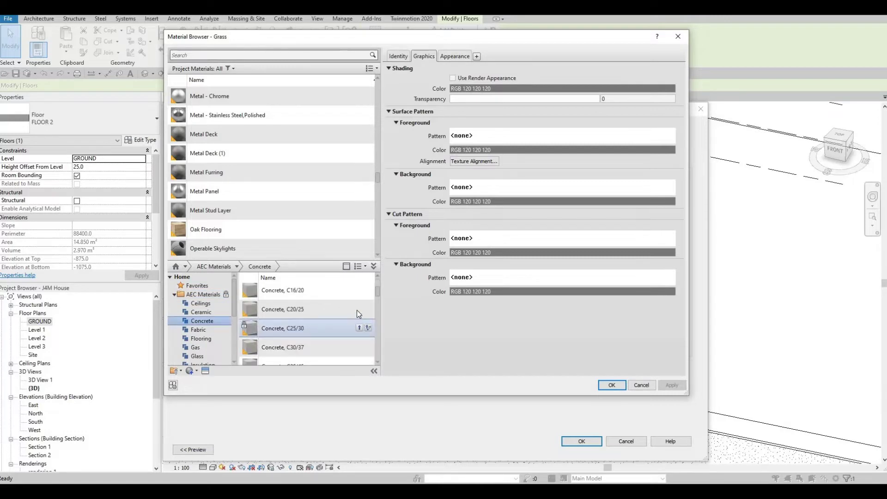
{"action": "left_click", "coordinate": [357, 308]}
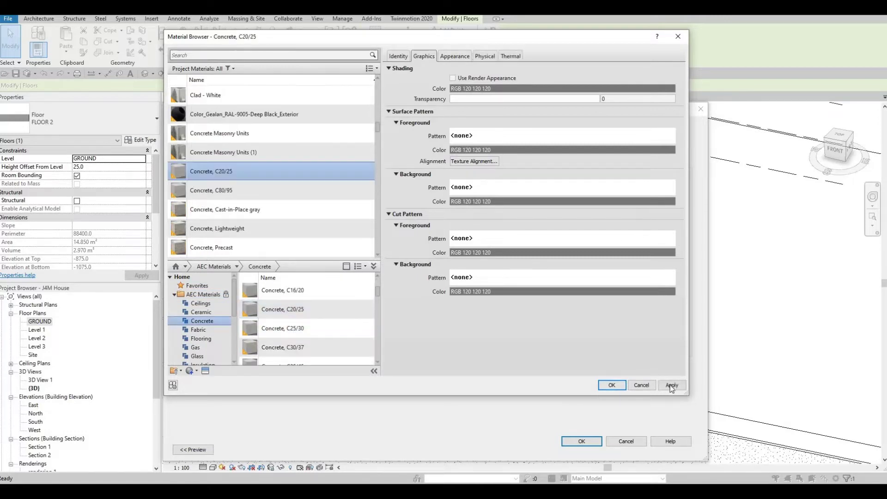
{"action": "left_click", "coordinate": [611, 385]}
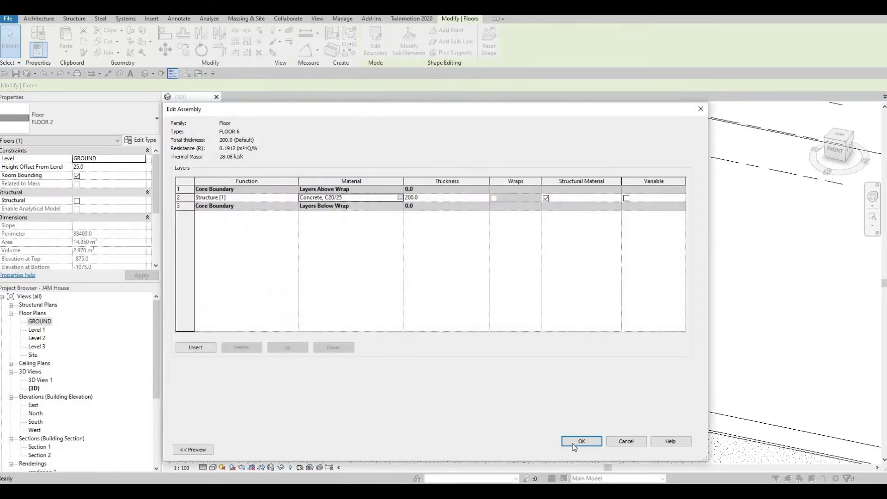
{"action": "left_click", "coordinate": [581, 444]}
{"action": "left_click", "coordinate": [580, 452]}
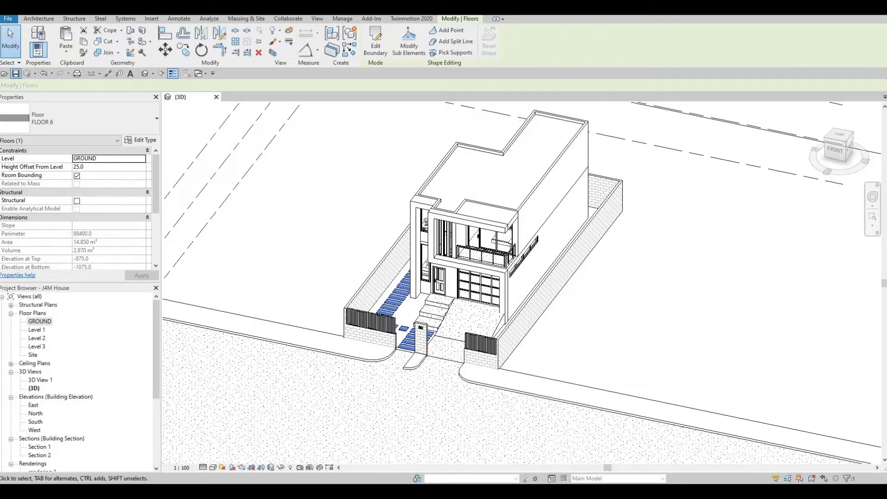
Deselect the pavers and synchronise the updated model to Twinmotion through Direct Link.
{"action": "key", "text": "Escape"}
{"action": "left_click", "coordinate": [411, 19]}
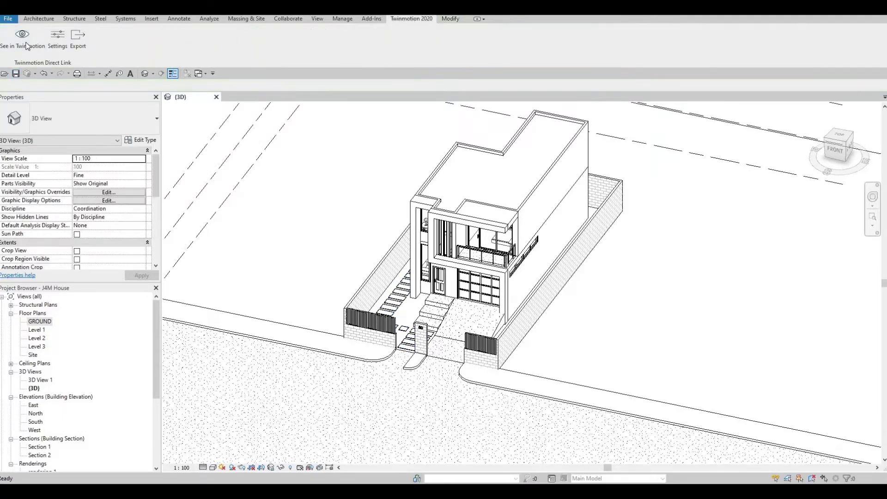
{"action": "left_click", "coordinate": [27, 46]}
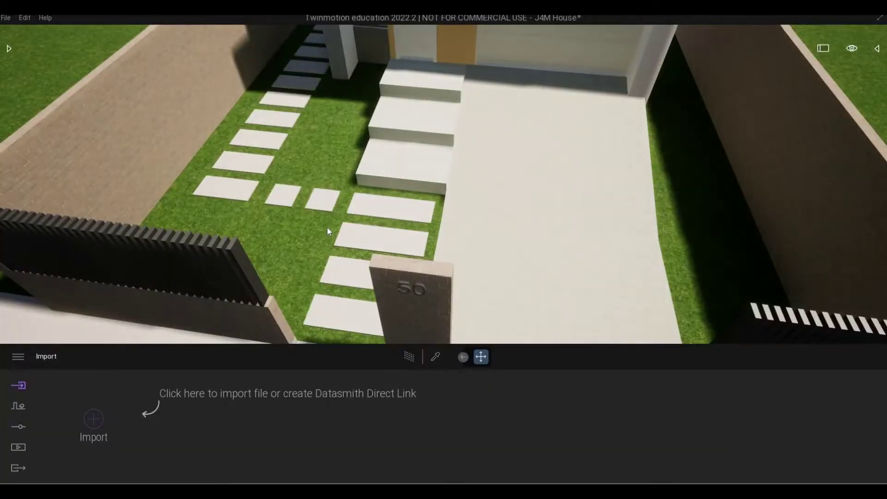
Examine the updated stepping pavers along the front yard and side path in Twinmotion.
{"action": "middle_click_drag", "start_coordinate": [327, 228], "coordinate": [443, 171], "text": "shift"}
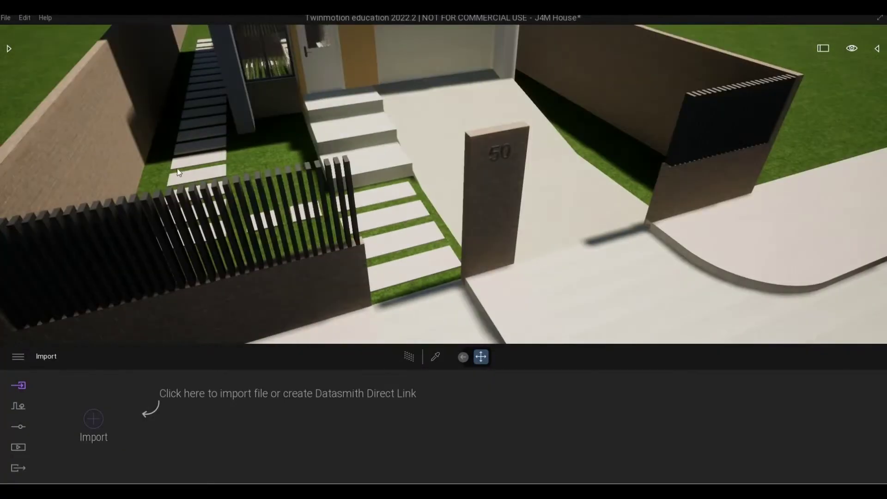
{"action": "middle_click_drag", "start_coordinate": [176, 168], "coordinate": [317, 230], "text": "shift"}
{"action": "scroll", "coordinate": [320, 229], "scroll_direction": "up", "scroll_amount": 5}
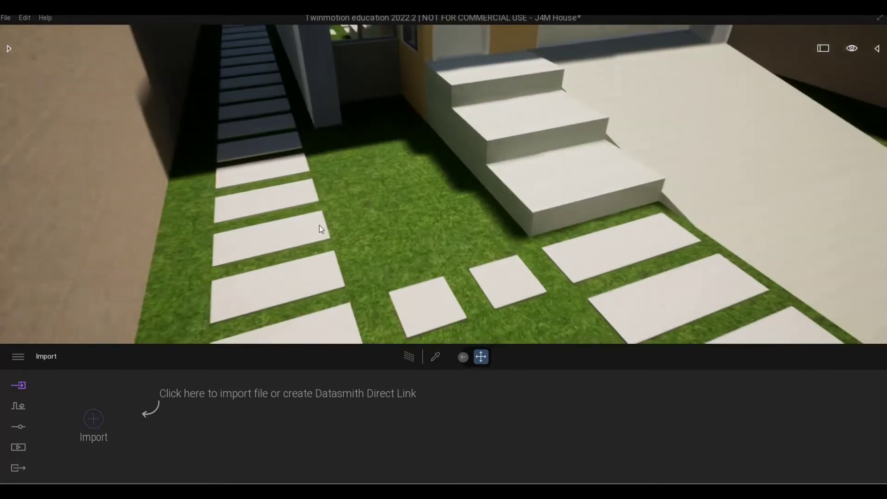
{"action": "scroll", "coordinate": [479, 230], "scroll_direction": "down", "scroll_amount": 5}
{"action": "scroll", "coordinate": [694, 199], "scroll_direction": "down", "scroll_amount": 3}
{"action": "scroll", "coordinate": [694, 198], "scroll_direction": "up", "scroll_amount": 10}
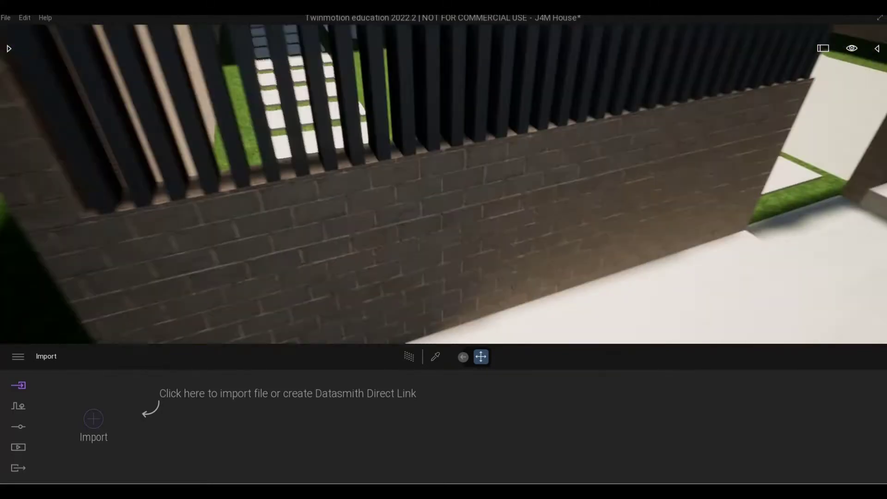
Sign in to Epic Games from Twinmotion and acknowledge the completed authentication.
{"action": "scroll", "coordinate": [396, 198], "scroll_direction": "down", "scroll_amount": 4}
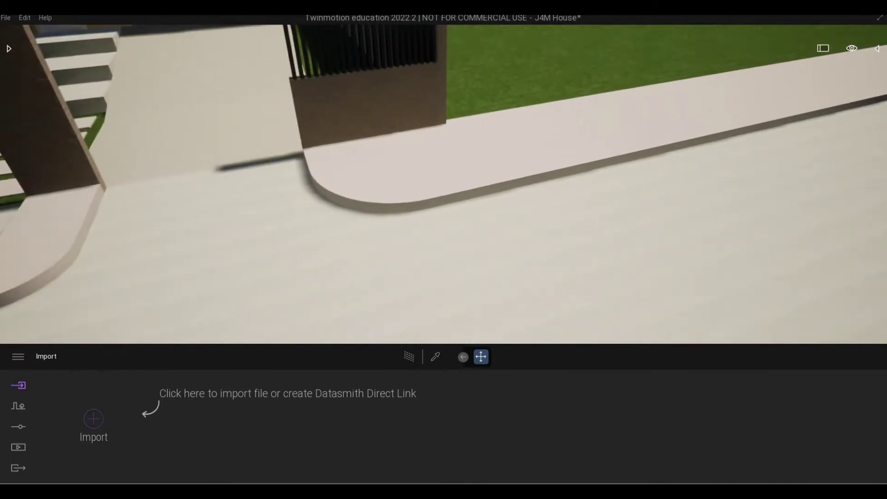
{"action": "middle_click_drag", "start_coordinate": [422, 190], "coordinate": [467, 176], "text": "shift"}
{"action": "key", "text": "a"}
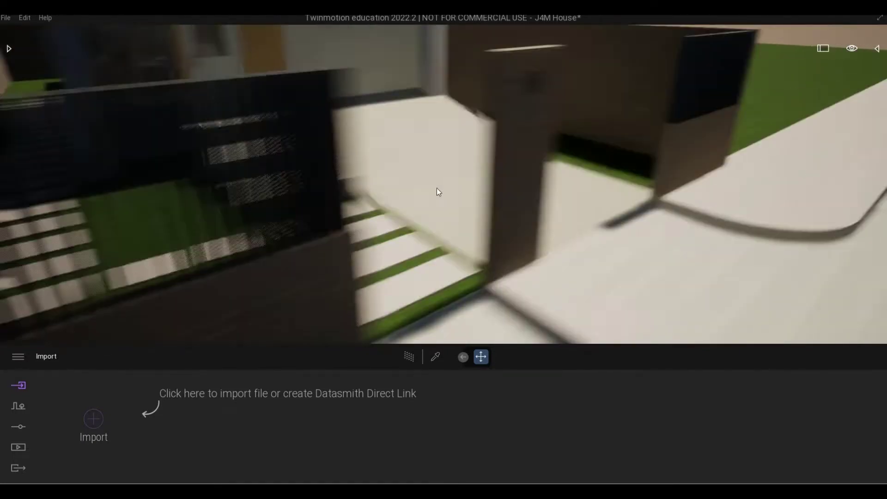
{"action": "key", "text": "s"}
{"action": "right_click_drag", "start_coordinate": [424, 188], "coordinate": [171, 198]}
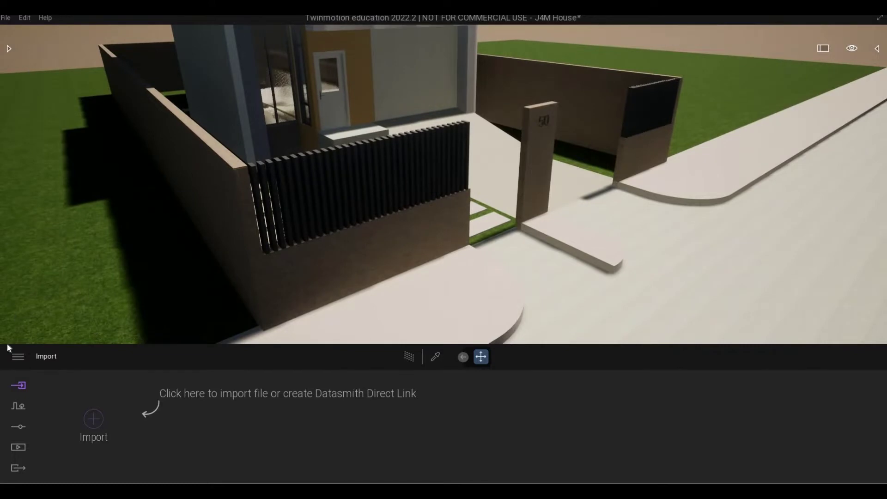
{"action": "left_click", "coordinate": [17, 358]}
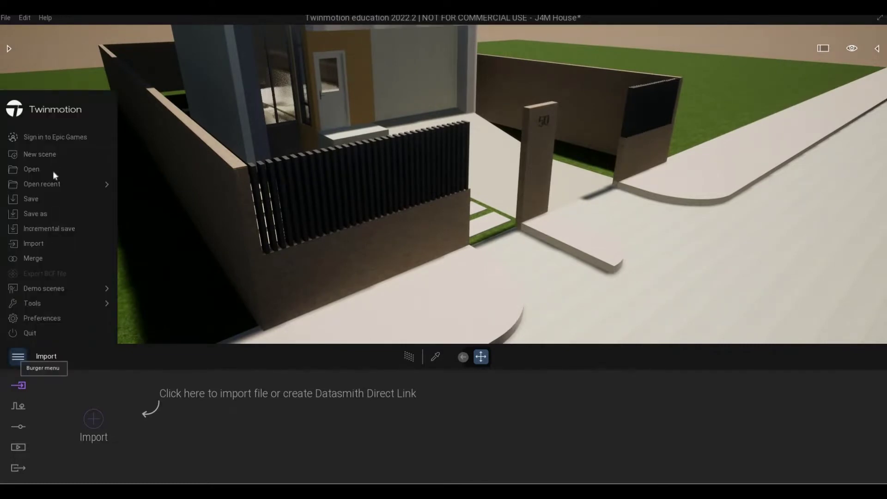
{"action": "left_click", "coordinate": [50, 138]}
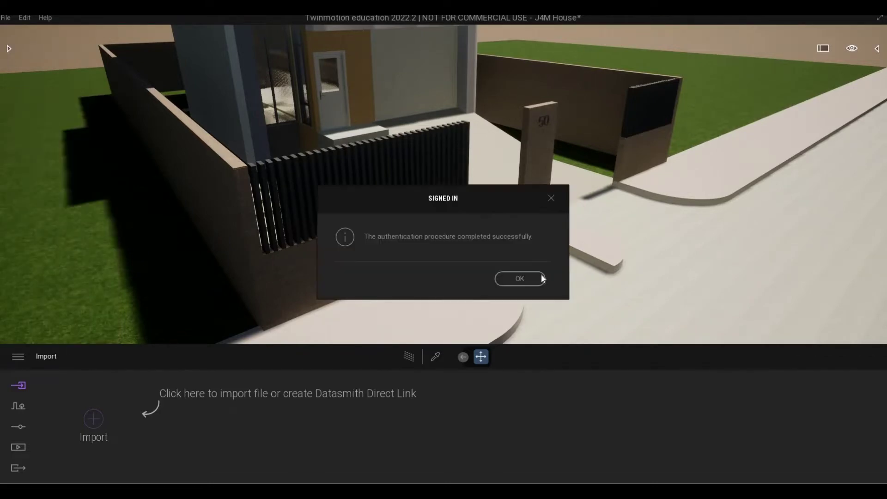
{"action": "left_click", "coordinate": [536, 279]}
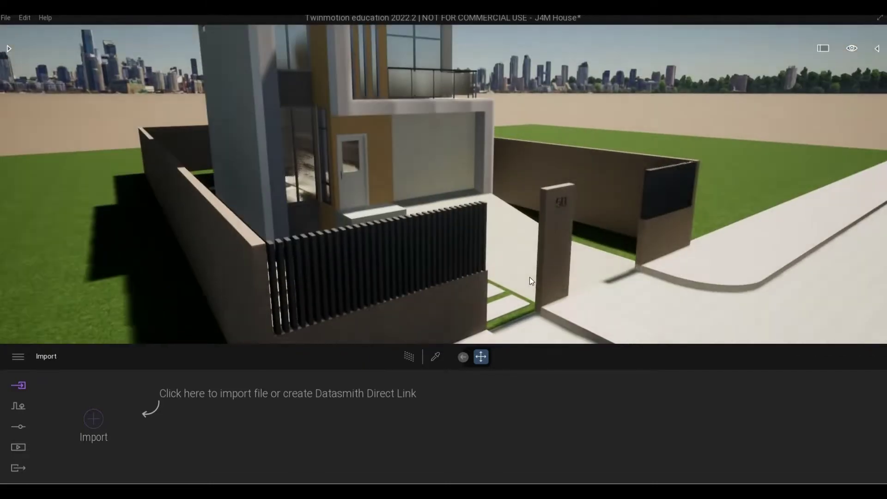
Apply the Two sided glass material from the glass library to the house's front windows.
{"action": "scroll", "coordinate": [531, 280], "scroll_direction": "down", "scroll_amount": 5}
{"action": "right_click_drag", "start_coordinate": [526, 314], "coordinate": [483, 279]}
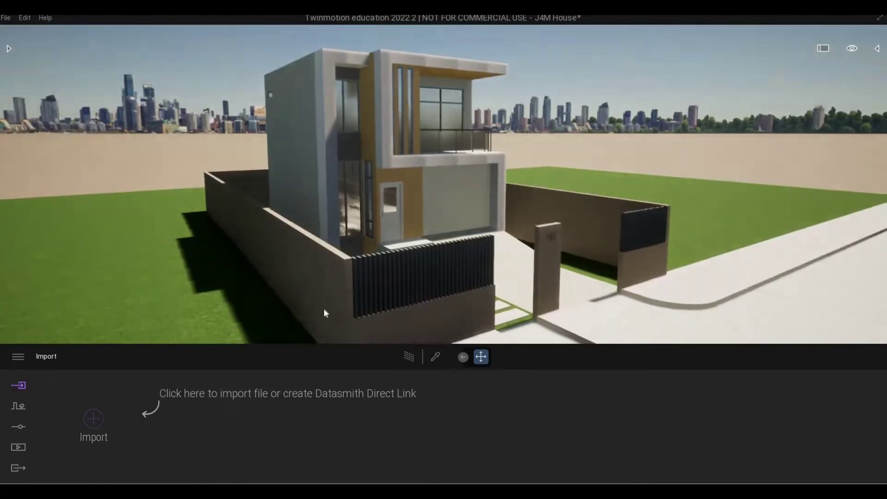
{"action": "left_click", "coordinate": [12, 48]}
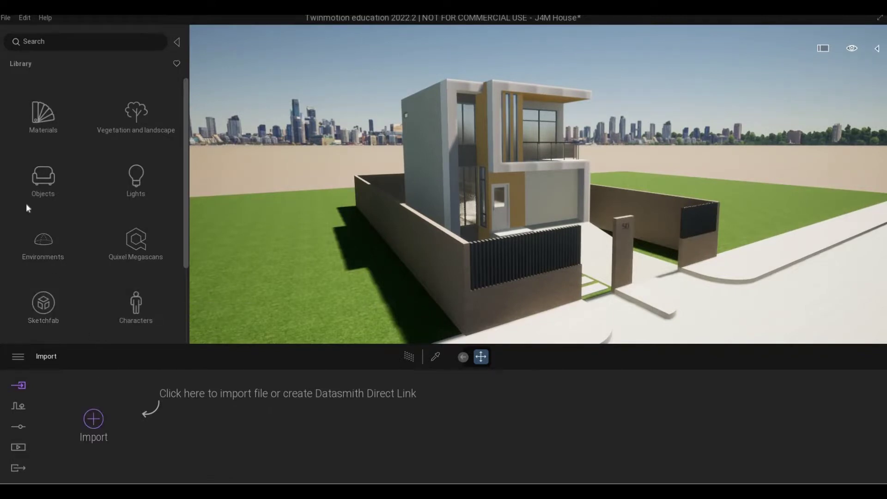
{"action": "left_click", "coordinate": [37, 121]}
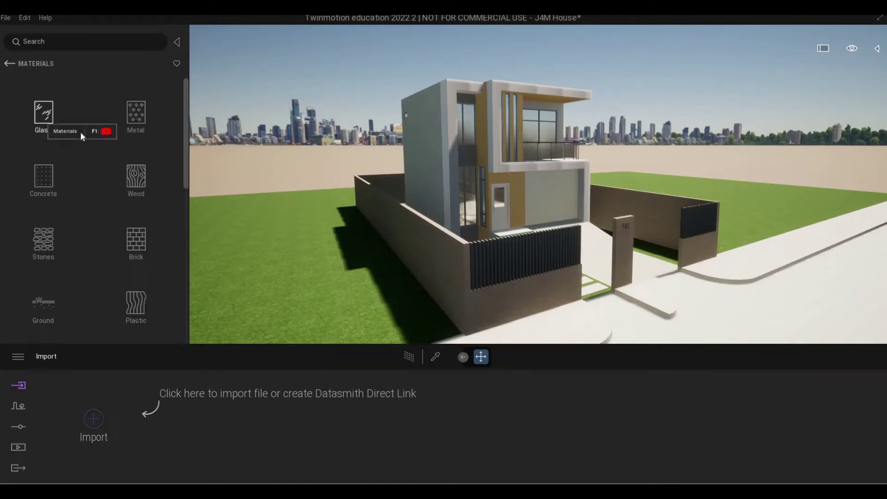
{"action": "left_click", "coordinate": [42, 117]}
{"action": "key", "text": "e"}
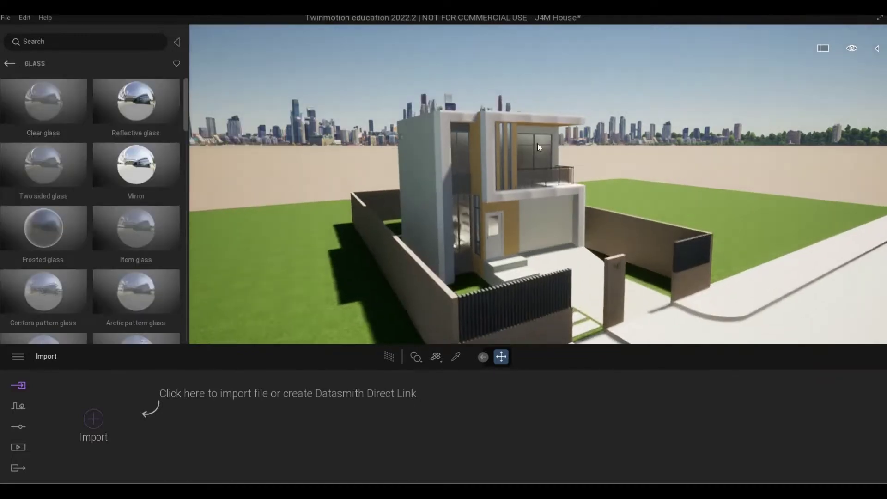
{"action": "key", "text": "w"}
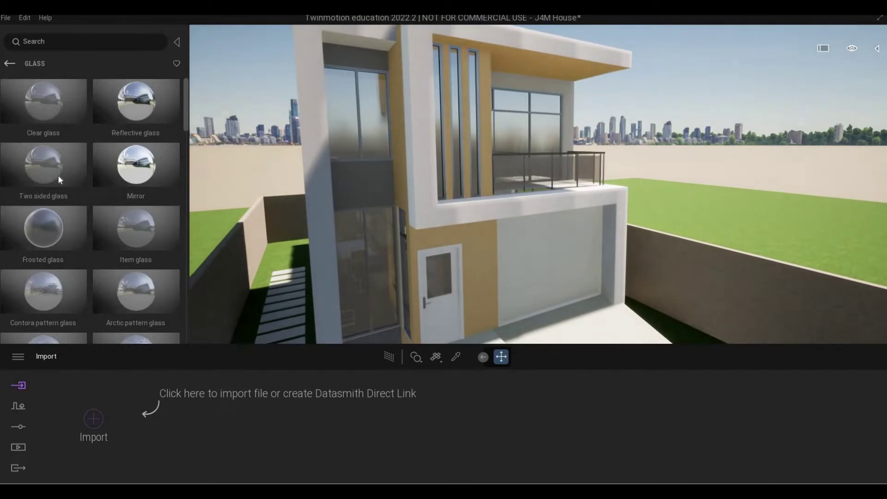
{"action": "left_click_drag", "start_coordinate": [57, 174], "coordinate": [518, 139]}
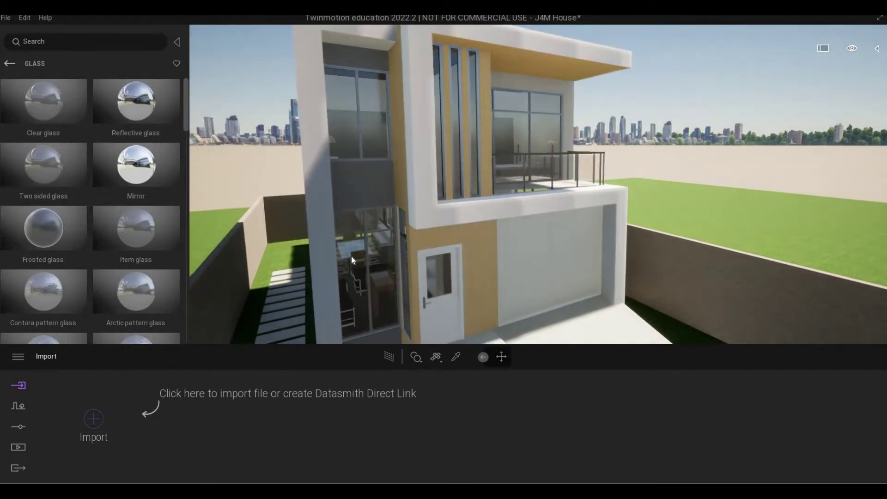
Set the window glass to 67% opacity and a dark grey colour of RGB 59, 59, 59.
{"action": "left_click_drag", "start_coordinate": [509, 439], "coordinate": [511, 409]}
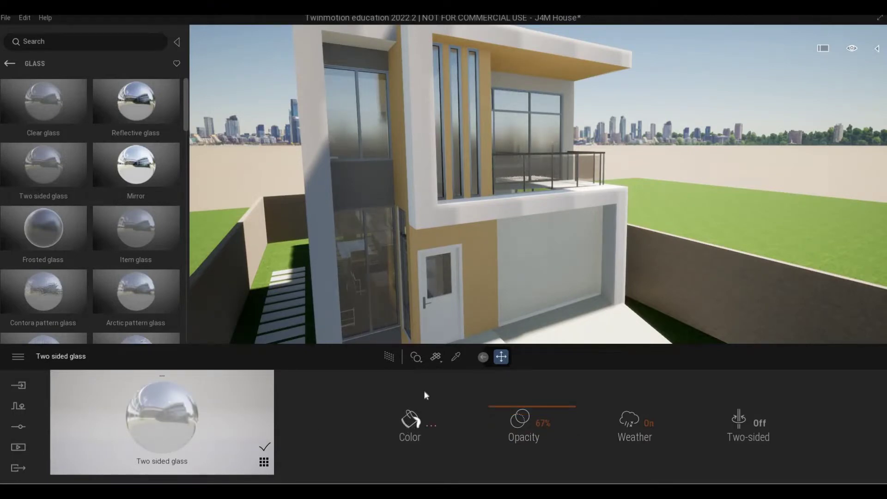
{"action": "left_click", "coordinate": [430, 424]}
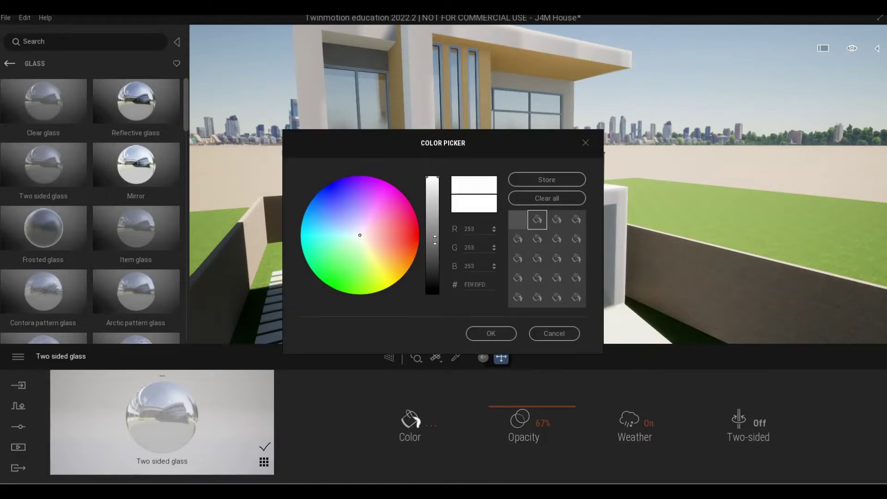
{"action": "left_click_drag", "start_coordinate": [435, 240], "coordinate": [435, 268]}
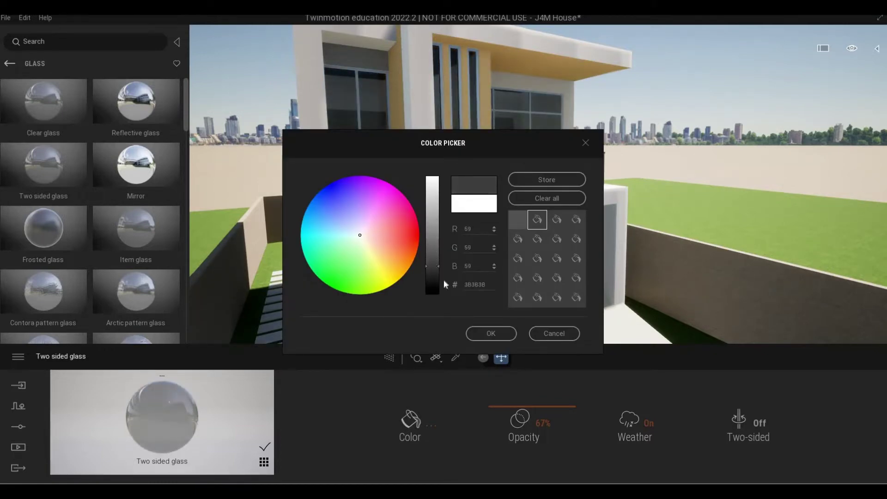
{"action": "left_click", "coordinate": [478, 333]}
Examine the darkened glass on the upper windows, balcony, ground-floor window and front door.
{"action": "key", "text": "w"}
{"action": "key", "text": "a"}
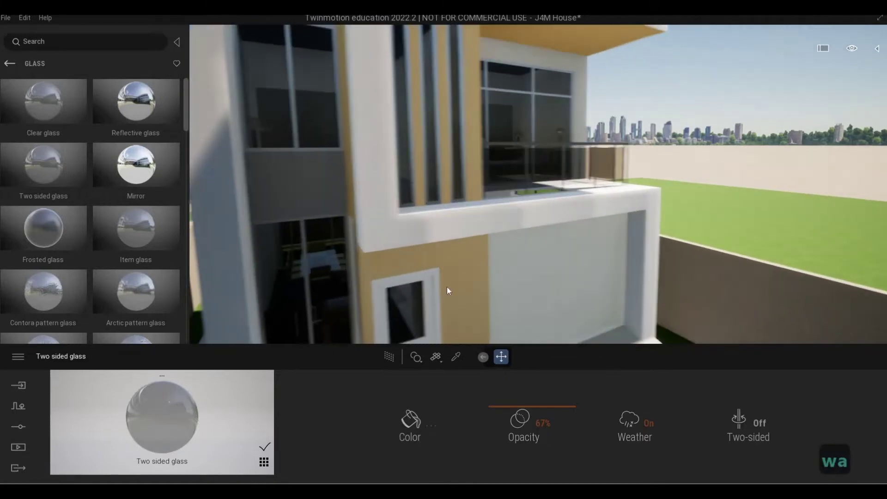
{"action": "key", "text": "w"}
{"action": "key", "text": "w"}
{"action": "key", "text": "s"}
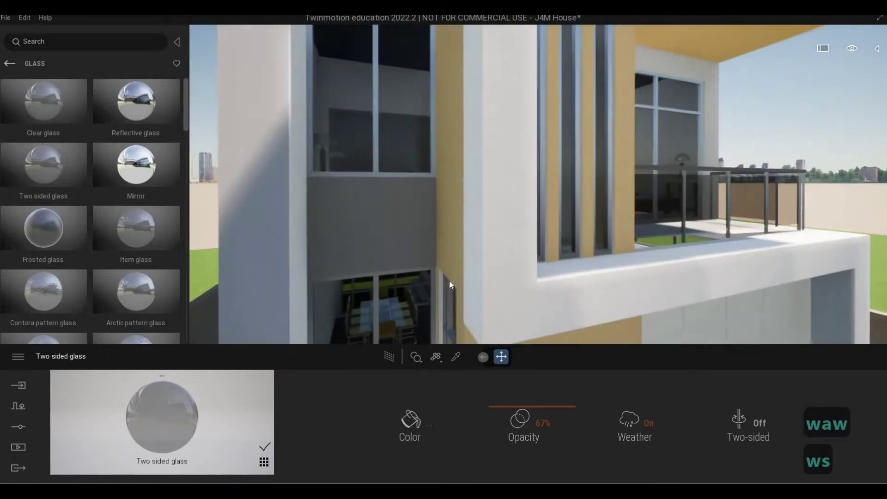
{"action": "key", "text": "d"}
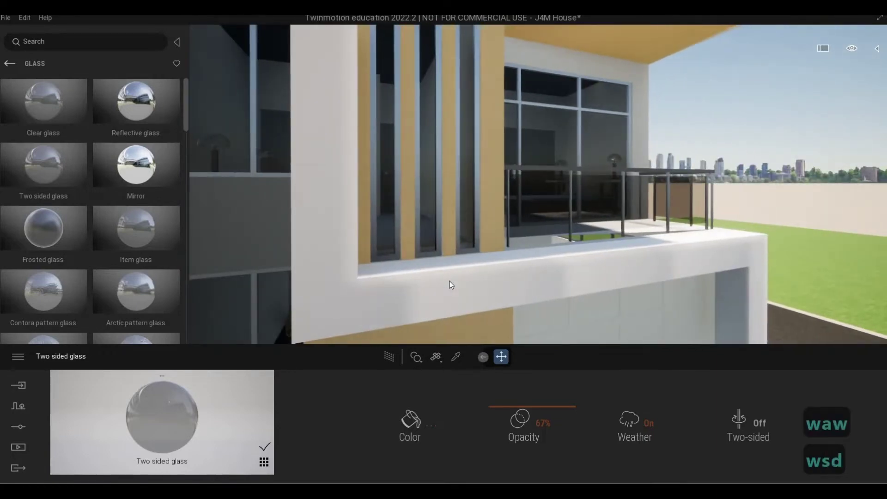
{"action": "key", "text": "q"}
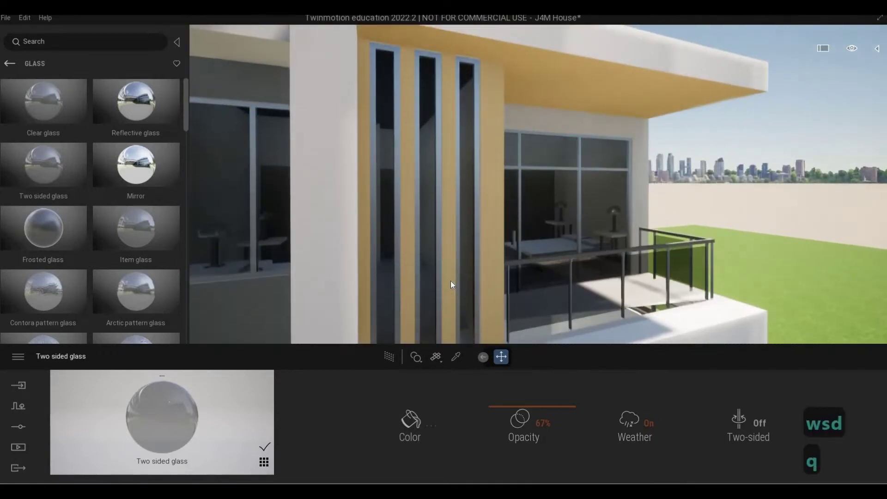
{"action": "key", "text": "s"}
{"action": "key", "text": "d"}
{"action": "key", "text": "s"}
{"action": "key", "text": "a"}
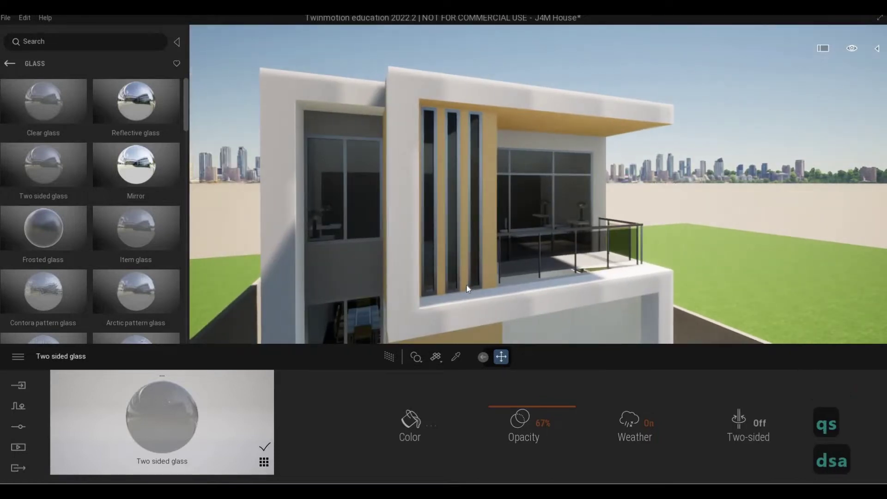
{"action": "key", "text": "q"}
{"action": "key", "text": "e"}
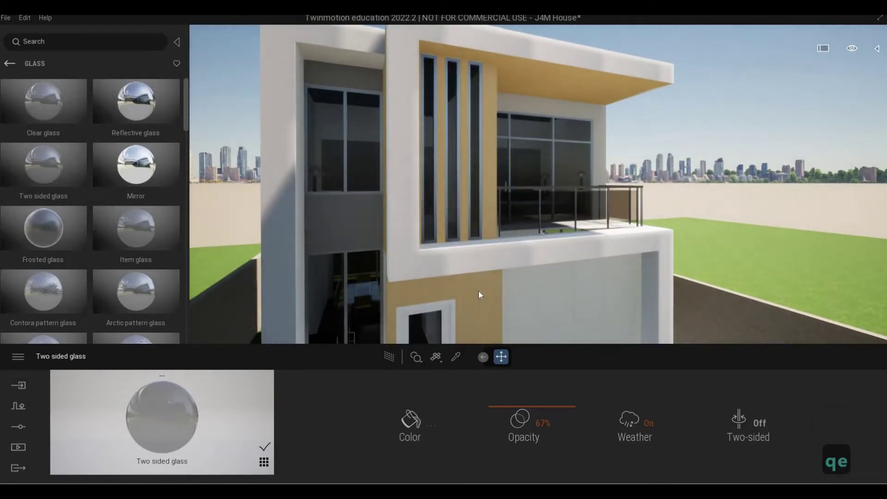
{"action": "key", "text": "a"}
{"action": "key", "text": "e"}
{"action": "key", "text": "a"}
{"action": "key", "text": "e"}
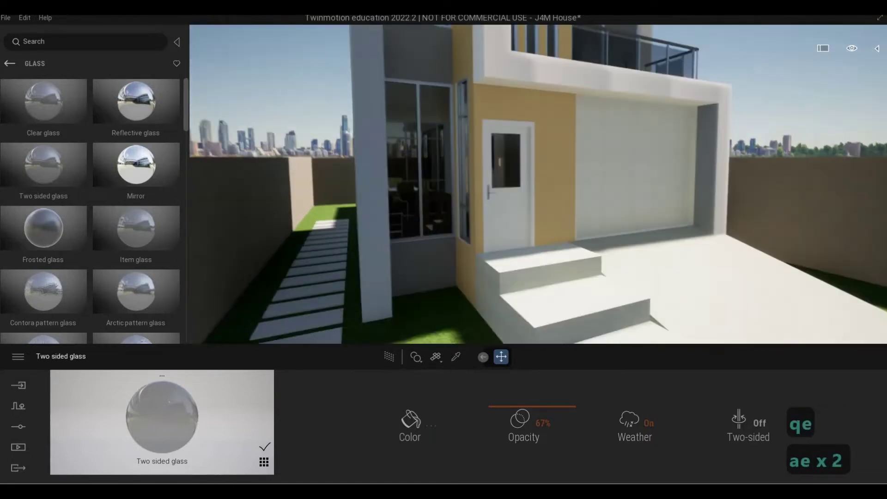
{"action": "key", "text": "d"}
{"action": "key", "text": "w"}
{"action": "key", "text": "d"}
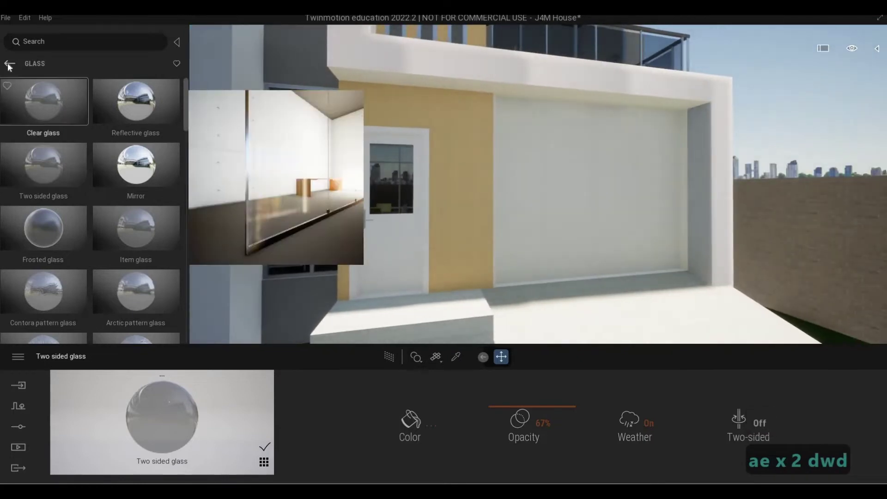
Apply the Matte painted wall material from the wall coverings library to the garage door.
{"action": "left_click", "coordinate": [9, 63]}
{"action": "key", "text": "a"}
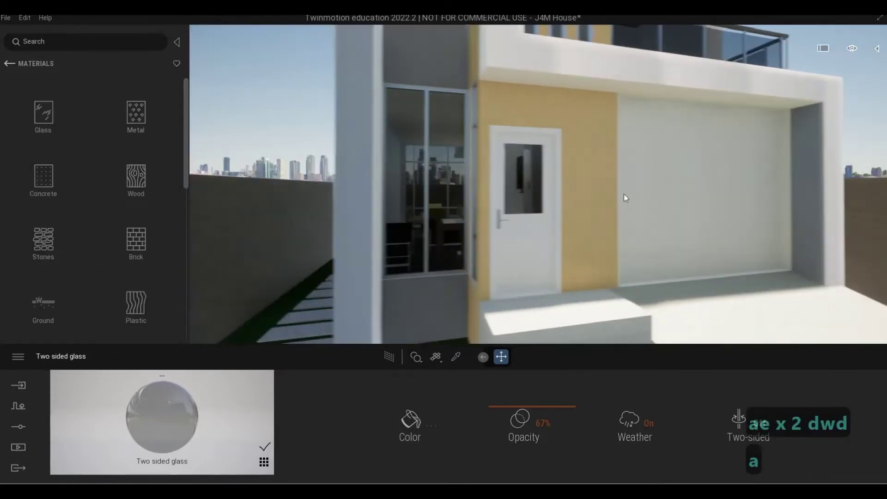
{"action": "key", "text": "s"}
{"action": "key", "text": "q"}
{"action": "key", "text": "d"}
{"action": "key", "text": "w"}
{"action": "right_click_drag", "start_coordinate": [136, 235], "coordinate": [132, 232]}
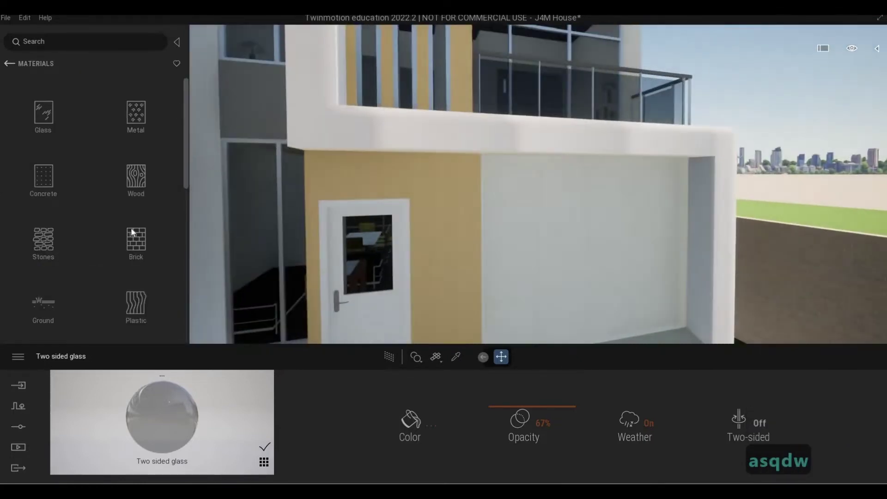
{"action": "scroll", "coordinate": [132, 233], "scroll_direction": "down", "scroll_amount": 1}
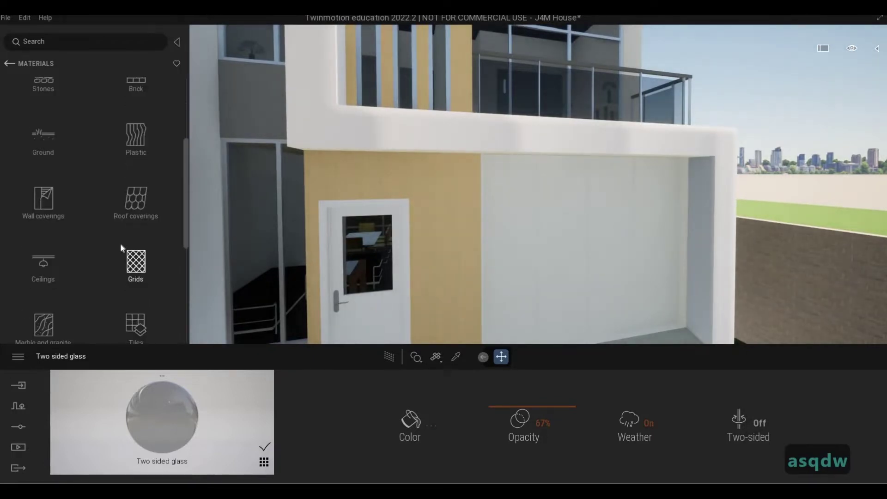
{"action": "scroll", "coordinate": [2, 279], "scroll_direction": "down", "scroll_amount": 1}
{"action": "scroll", "coordinate": [43, 146], "scroll_direction": "down", "scroll_amount": 1}
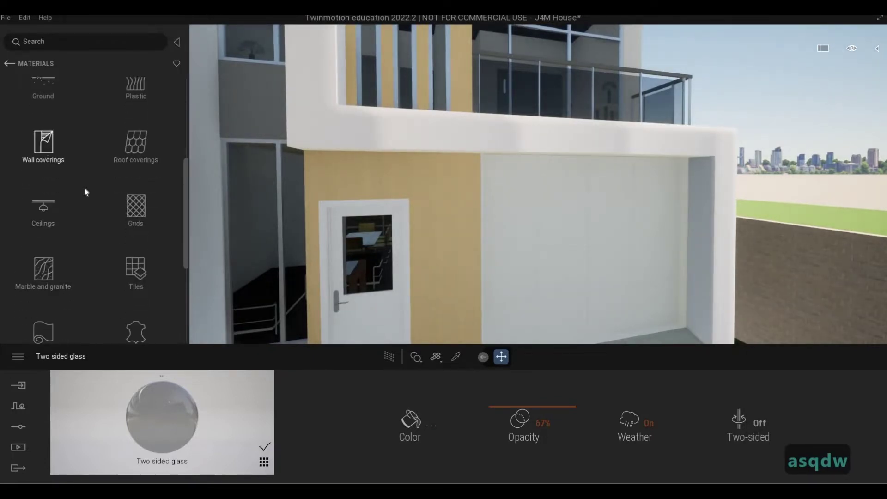
{"action": "left_click", "coordinate": [43, 148]}
{"action": "scroll", "coordinate": [111, 240], "scroll_direction": "down", "scroll_amount": 6}
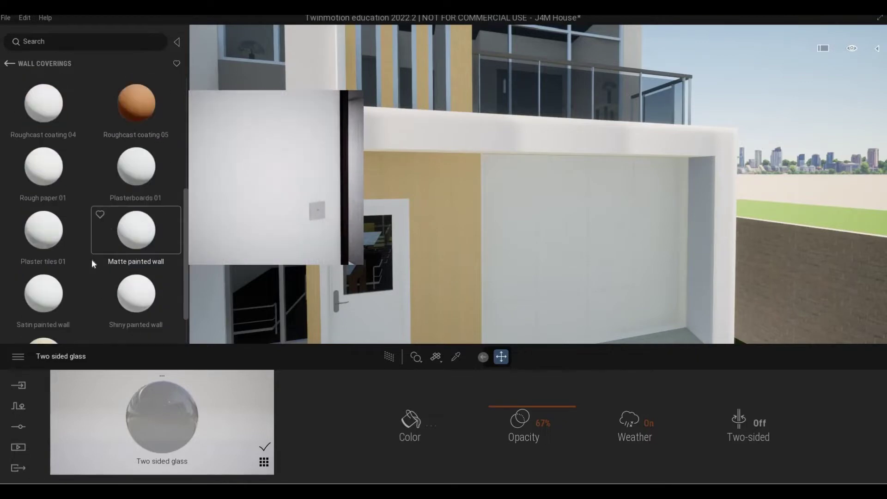
{"action": "scroll", "coordinate": [92, 262], "scroll_direction": "down", "scroll_amount": 2}
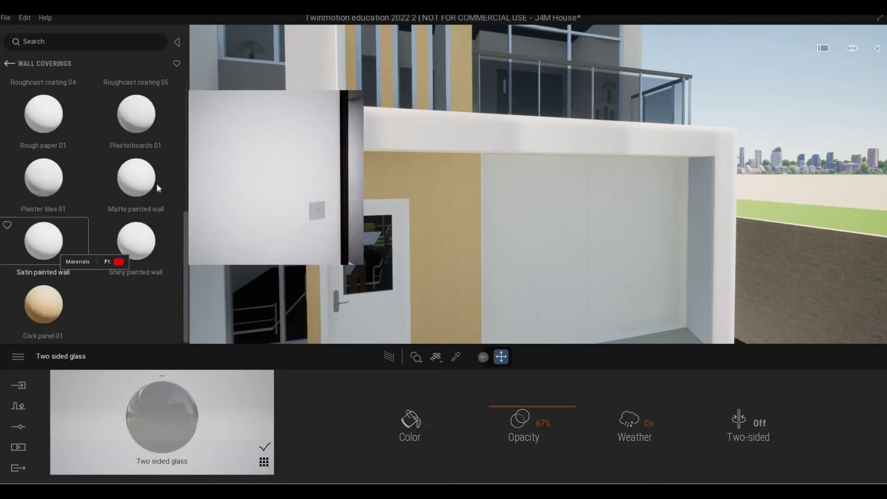
{"action": "left_click_drag", "start_coordinate": [635, 261], "coordinate": [635, 259]}
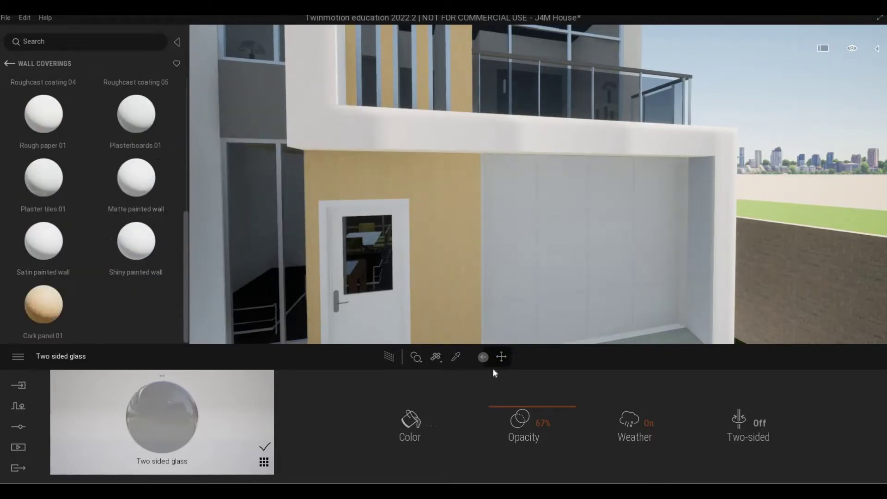
Set the garage door material to a grey colour of RGB 104, 104, 104 with 62% reflection.
{"action": "left_click", "coordinate": [358, 423]}
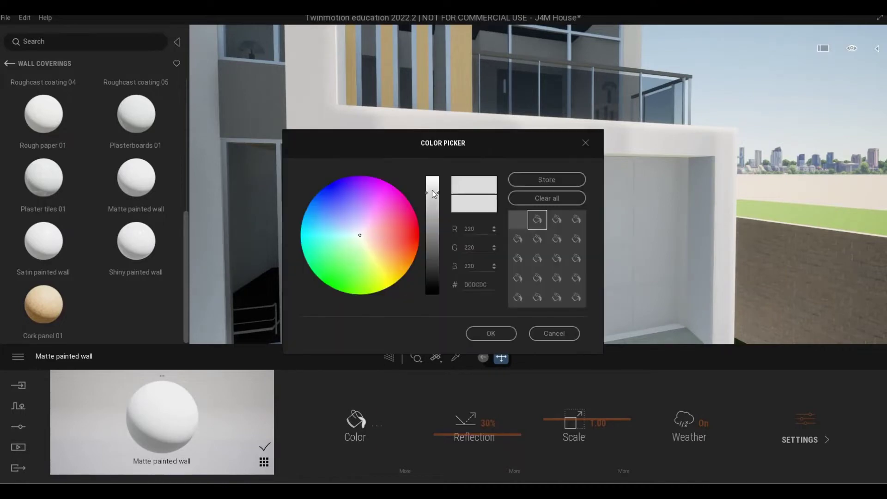
{"action": "left_click_drag", "start_coordinate": [433, 193], "coordinate": [431, 246]}
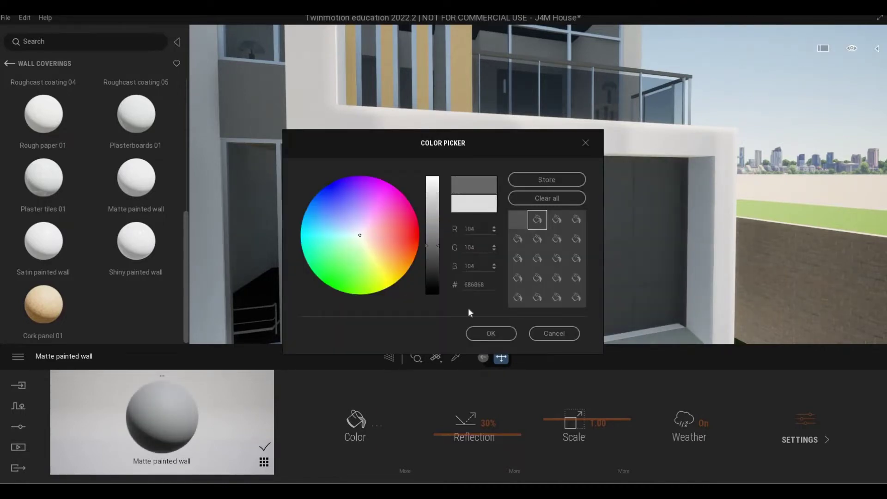
{"action": "left_click", "coordinate": [535, 409]}
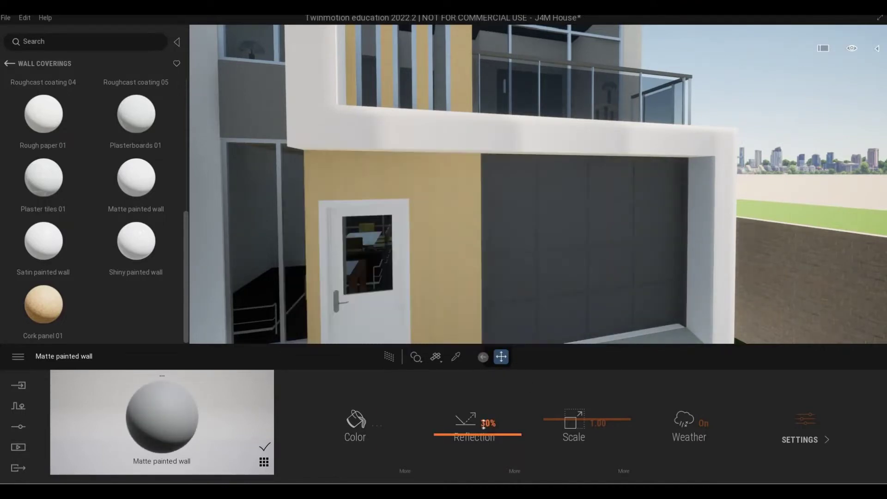
{"action": "left_click_drag", "start_coordinate": [484, 411], "coordinate": [496, 398]}
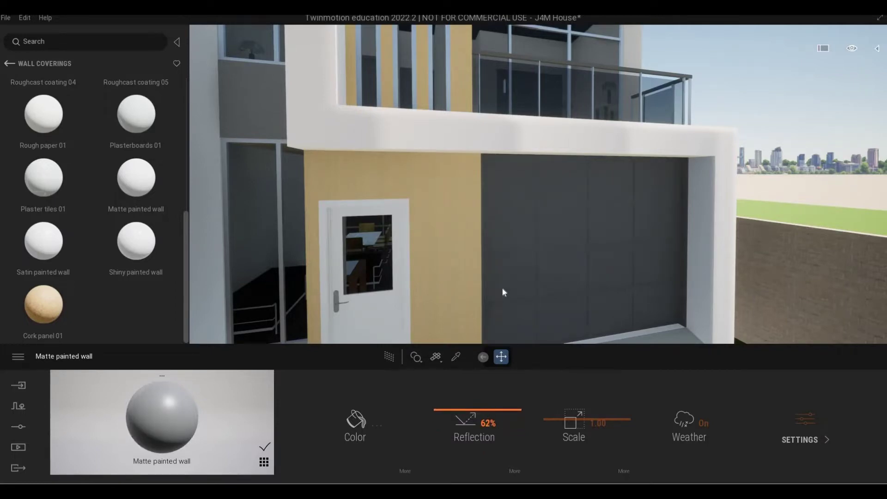
Examine the repainted garage door and the surrounding front facade from several viewpoints.
{"action": "scroll", "coordinate": [503, 280], "scroll_direction": "down", "scroll_amount": 1}
{"action": "right_click_drag", "start_coordinate": [523, 276], "coordinate": [467, 233]}
{"action": "key", "text": "d"}
{"action": "key", "text": "w"}
{"action": "key", "text": "e"}
{"action": "key", "text": "a"}
{"action": "key", "text": "s"}
{"action": "key", "text": "a"}
{"action": "key", "text": "s"}
{"action": "key", "text": "q"}
{"action": "key", "text": "q"}
{"action": "key", "text": "q"}
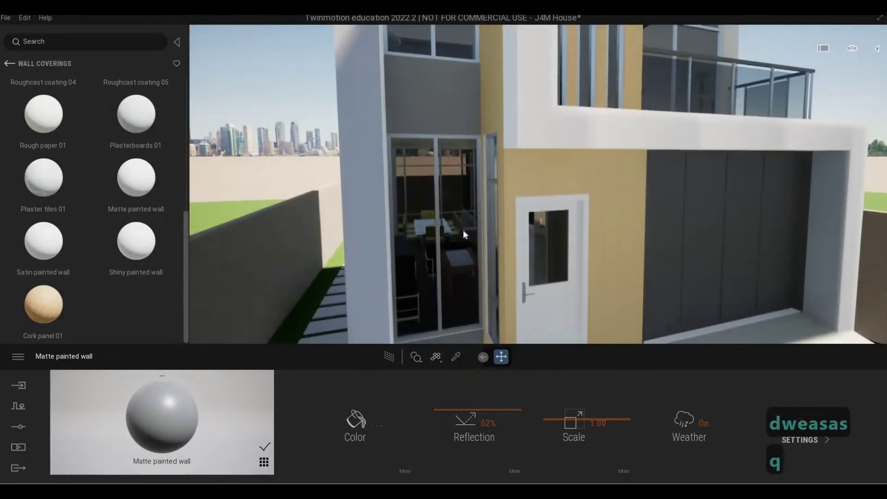
Set the Aluminum material of the upper-floor window frames to a dark grey colour of RGB 97, 97, 98.
{"action": "key", "text": "w"}
{"action": "key", "text": "d"}
{"action": "key", "text": "w"}
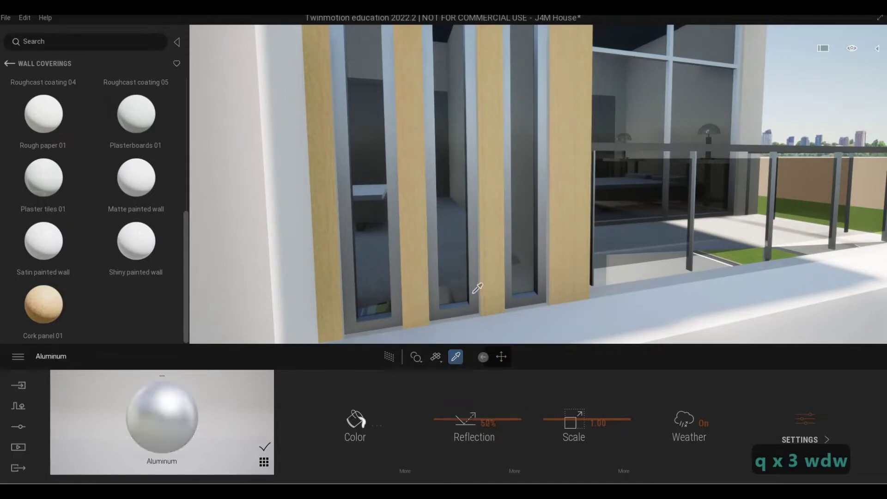
{"action": "left_click", "coordinate": [357, 420]}
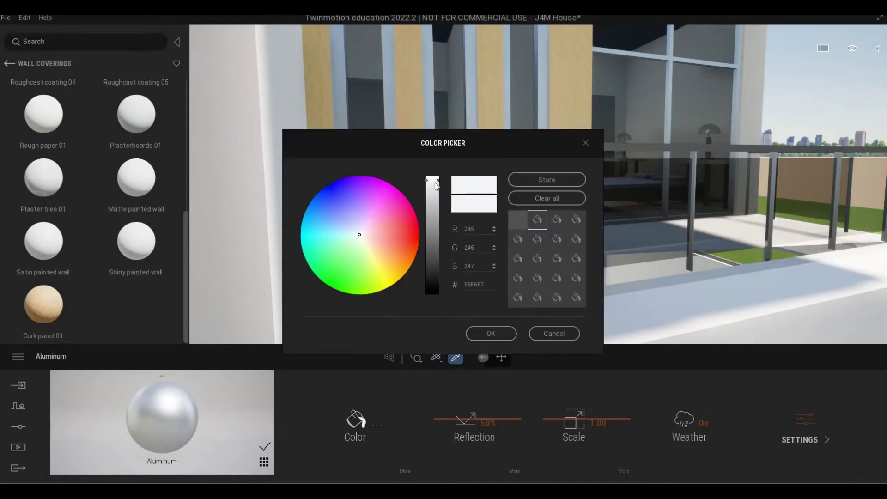
{"action": "left_click", "coordinate": [434, 248]}
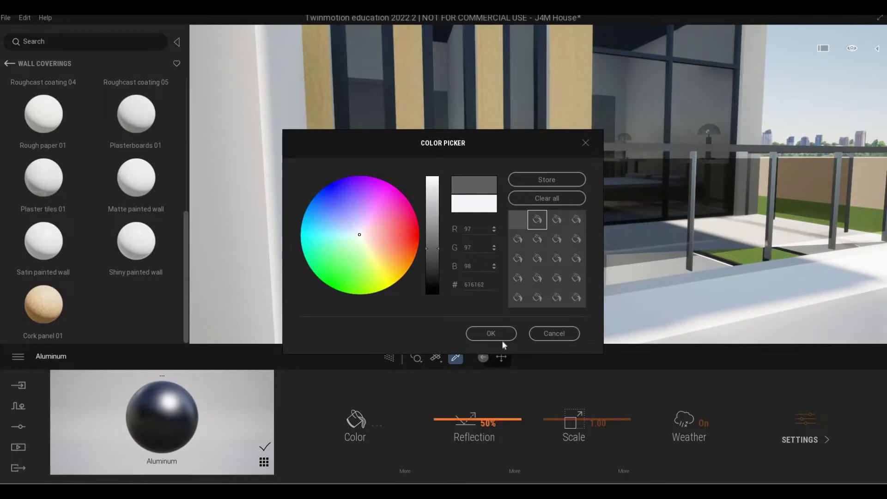
{"action": "left_click", "coordinate": [490, 333]}
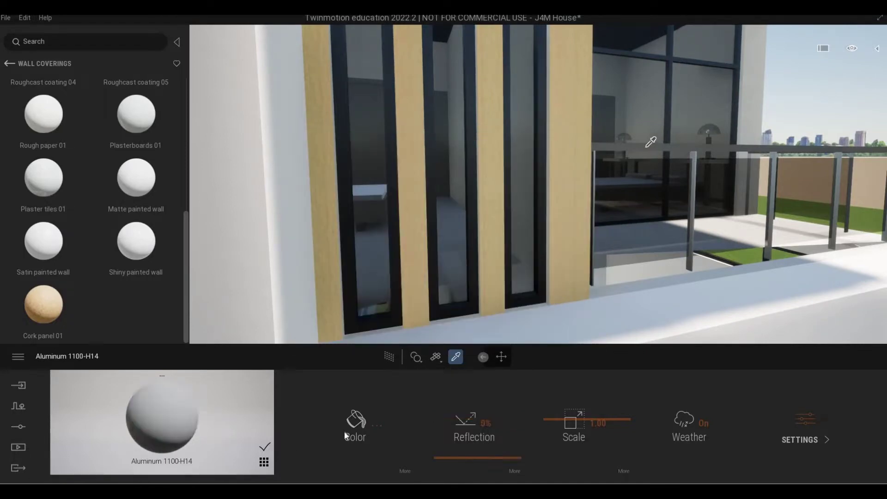
Set the Aluminum 1100-H14 material of the balcony handrail to a dark grey colour of RGB 61, 61, 61.
{"action": "left_click", "coordinate": [365, 425]}
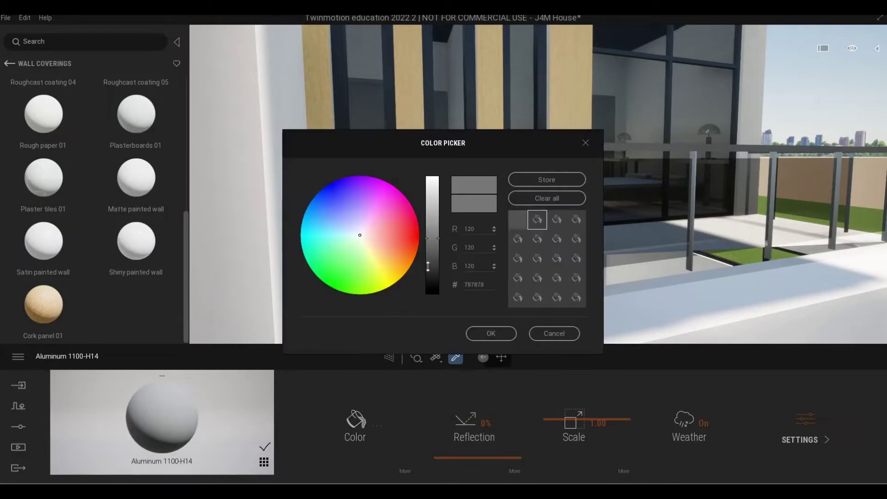
{"action": "left_click", "coordinate": [430, 268]}
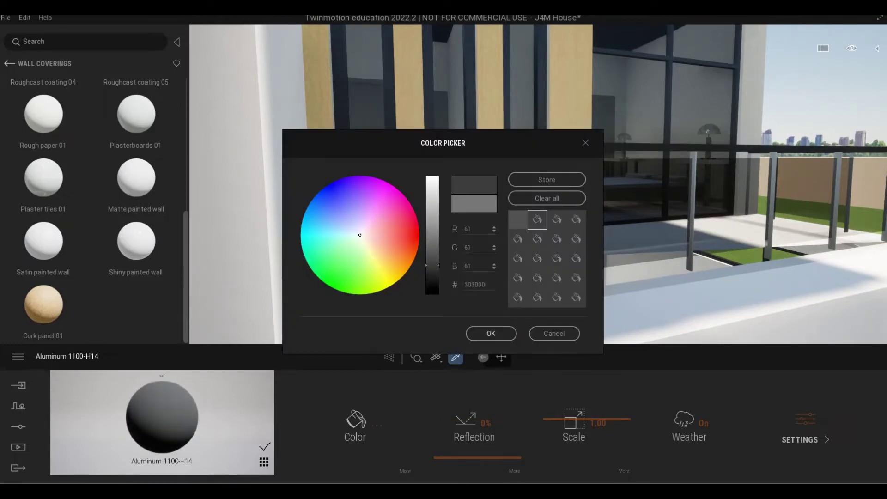
{"action": "left_click", "coordinate": [491, 333]}
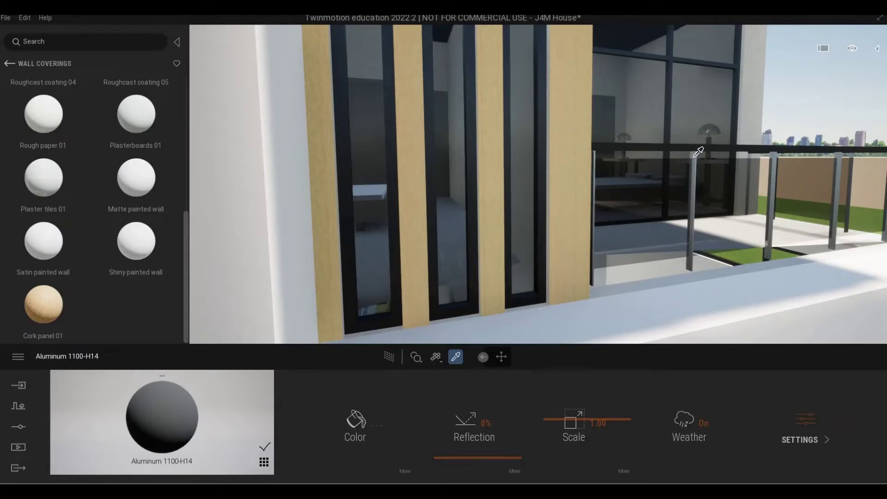
Examine the balcony's darkened handrail, posts and glass panels from outside and from above the balcony floor.
{"action": "key", "text": "d"}
{"action": "key", "text": "w"}
{"action": "key", "text": "s"}
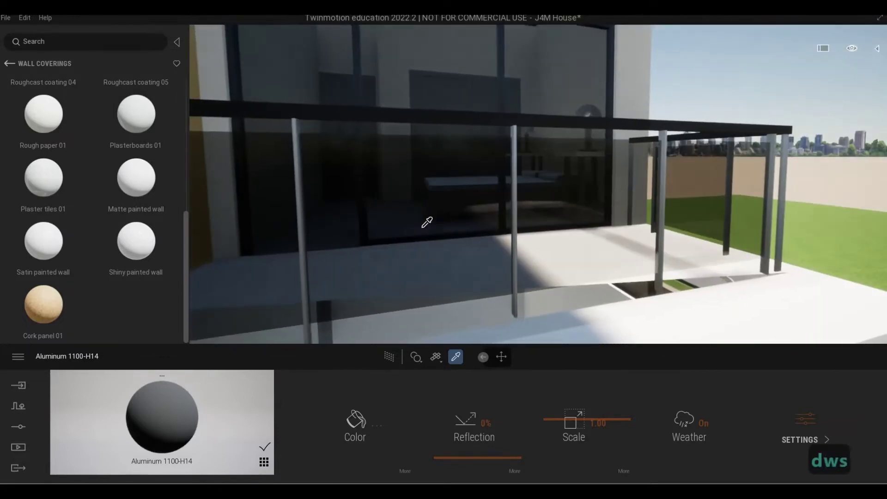
{"action": "key", "text": "Escape"}
{"action": "key", "text": "Escape"}
{"action": "key", "text": "a"}
{"action": "key", "text": "s"}
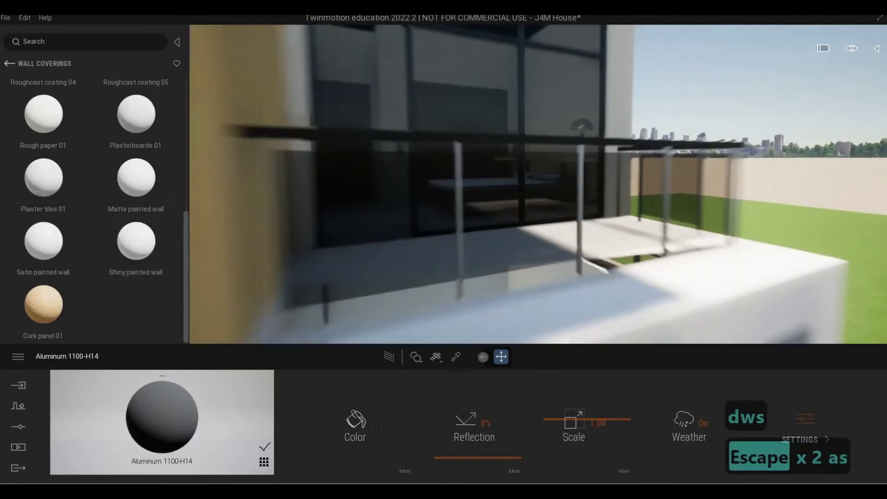
{"action": "key", "text": "s"}
{"action": "key", "text": "w"}
{"action": "key", "text": "d"}
{"action": "key", "text": "w"}
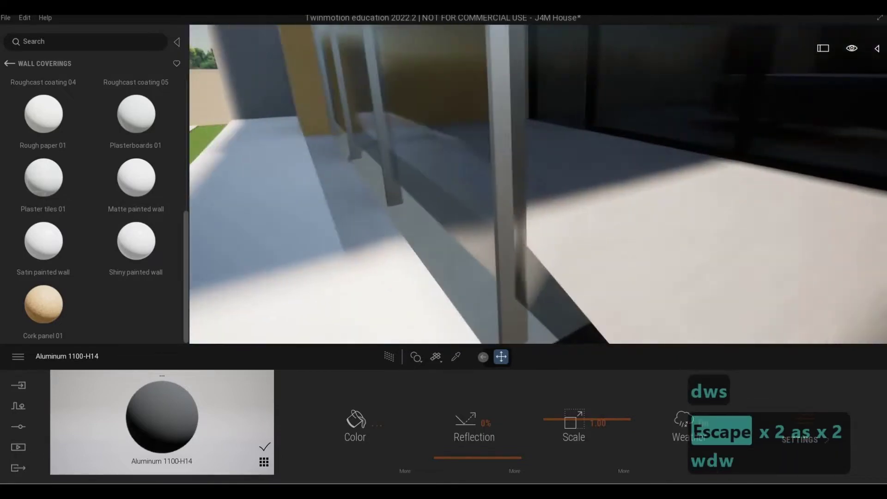
{"action": "key", "text": "d"}
{"action": "key", "text": "a"}
{"action": "key", "text": "q"}
{"action": "key", "text": "d"}
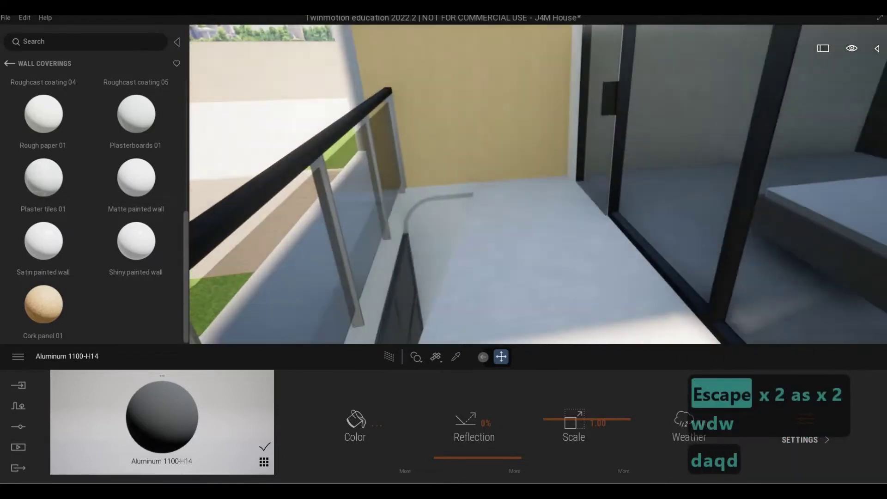
Examine the front facade's slatted windows and the edge of the balcony floor beside the railing.
{"action": "key", "text": "a"}
{"action": "key", "text": "a"}
{"action": "key", "text": "s"}
{"action": "key", "text": "a"}
{"action": "key", "text": "w"}
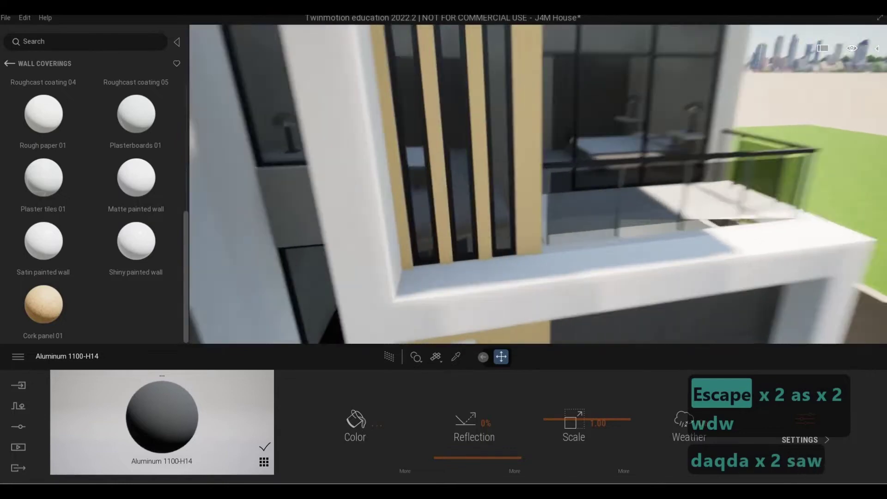
{"action": "key", "text": "d"}
{"action": "key", "text": "d"}
{"action": "key", "text": "s"}
{"action": "key", "text": "e"}
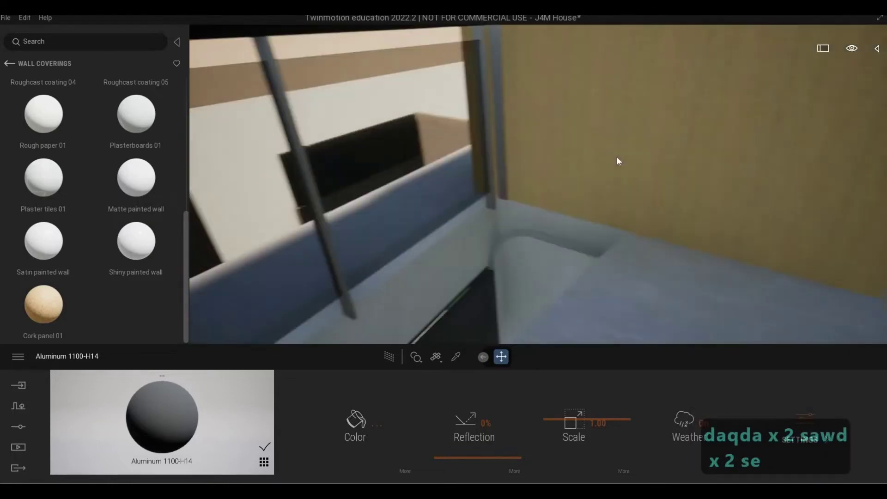
{"action": "key", "text": "a"}
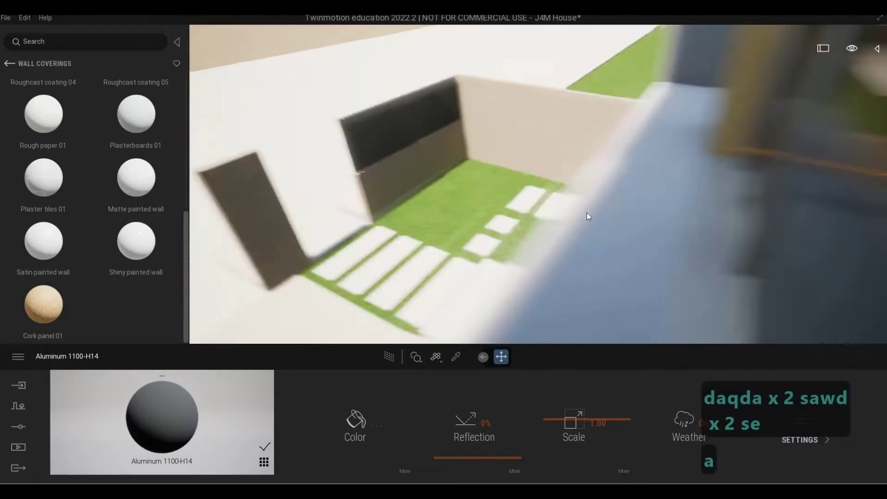
{"action": "key", "text": "Escape"}
{"action": "key", "text": "Escape"}
{"action": "key", "text": "a"}
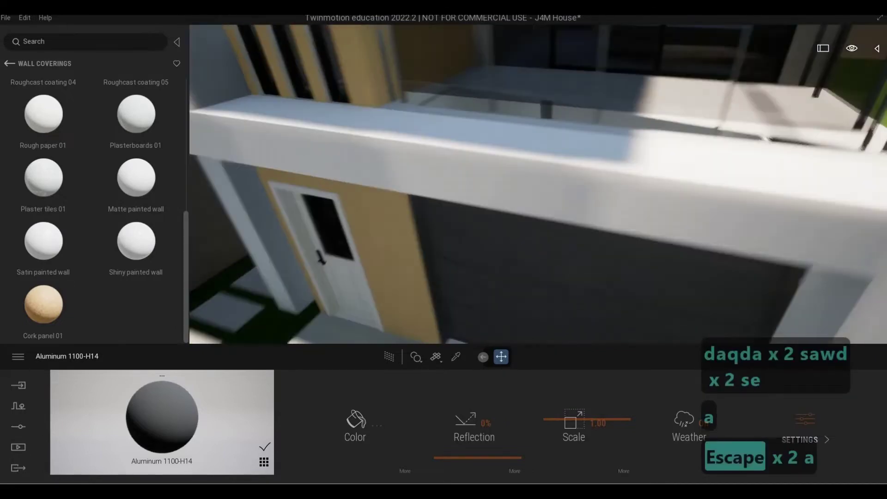
{"action": "key", "text": "q"}
{"action": "key", "text": "d"}
{"action": "key", "text": "w"}
{"action": "key", "text": "d"}
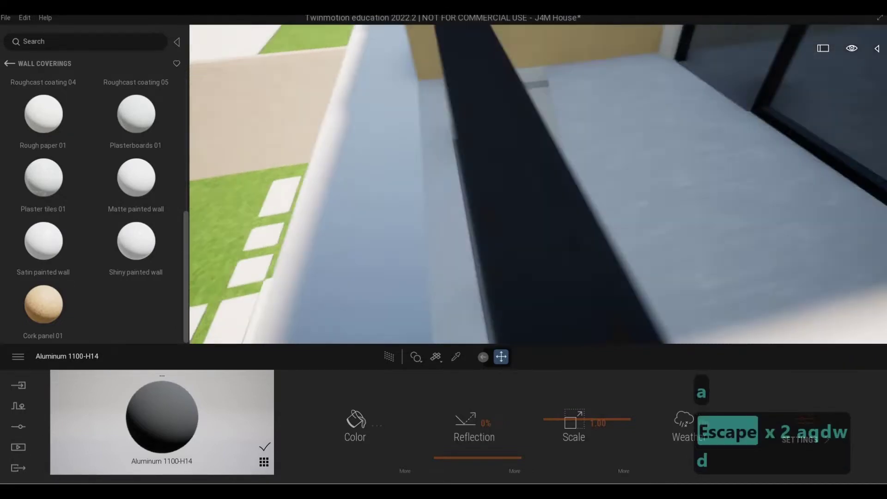
{"action": "key", "text": "d"}
{"action": "key", "text": "a"}
{"action": "key", "text": "a"}
{"action": "key", "text": "a"}
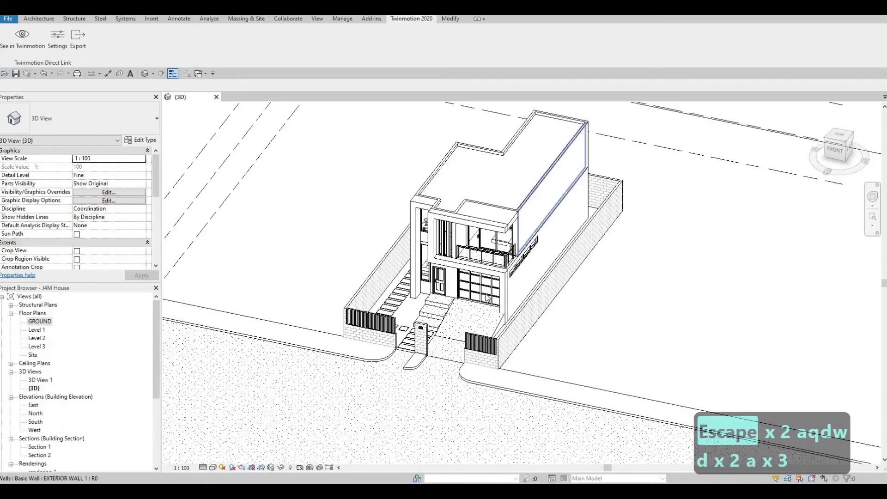
Switch to Revit and inspect the split face on the balcony floor from the side and the front.
{"action": "scroll", "coordinate": [488, 298], "scroll_direction": "up", "scroll_amount": 6}
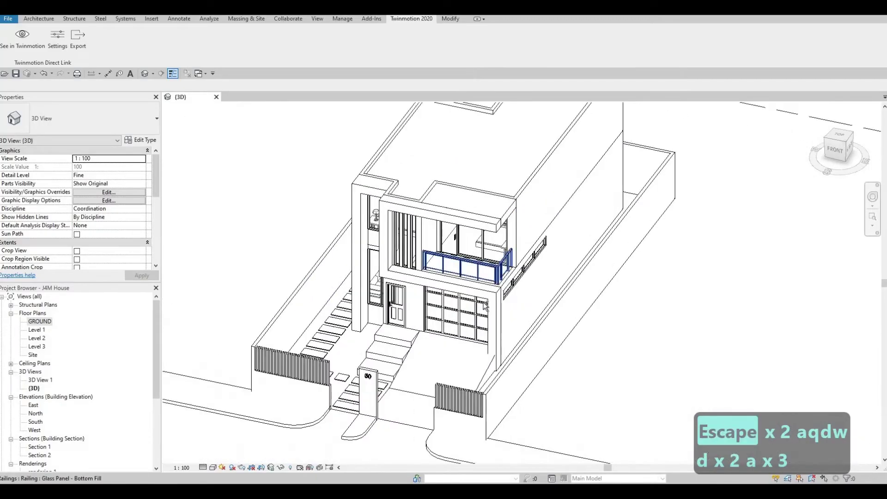
{"action": "middle_click_drag", "start_coordinate": [326, 380], "coordinate": [409, 222], "text": "shift"}
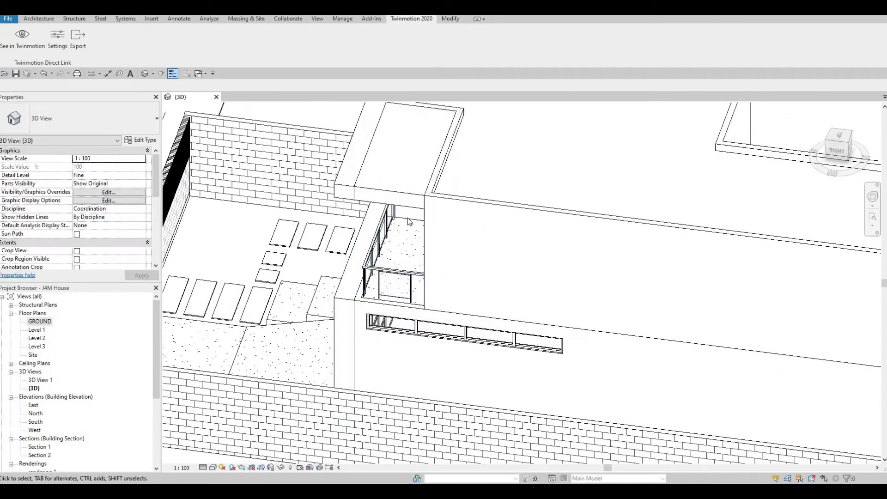
{"action": "left_click", "coordinate": [409, 222]}
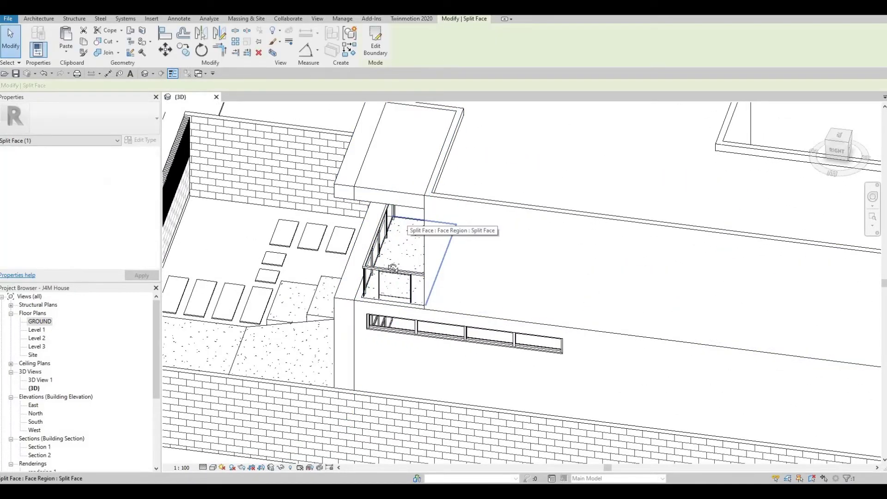
{"action": "middle_click_drag", "start_coordinate": [556, 147], "coordinate": [648, 111], "text": "shift"}
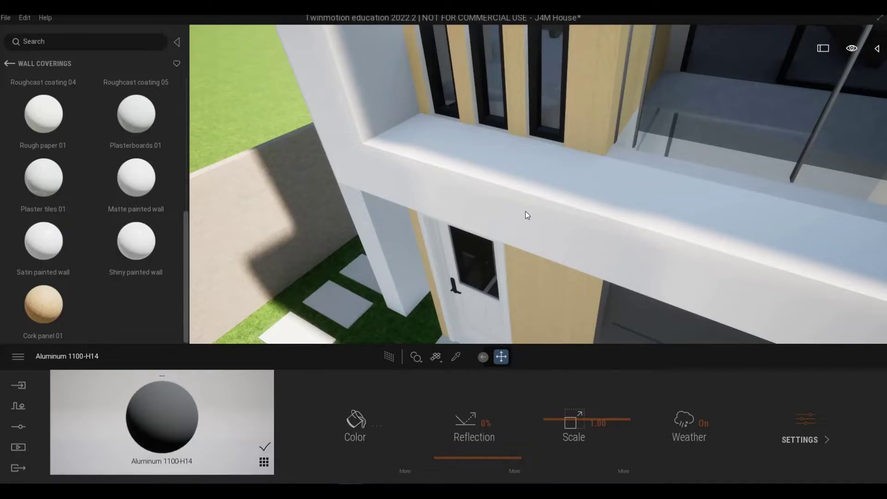
Switch back to Twinmotion and inspect the strip of balcony floor along the railing from several viewpoints.
{"action": "key", "text": "d"}
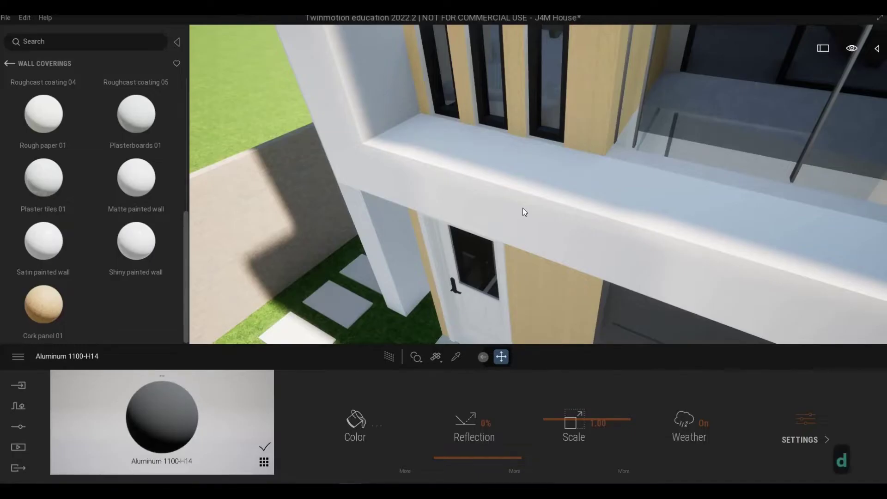
{"action": "key", "text": "s"}
{"action": "key", "text": "a"}
{"action": "key", "text": "d"}
{"action": "key", "text": "w"}
{"action": "key", "text": "d"}
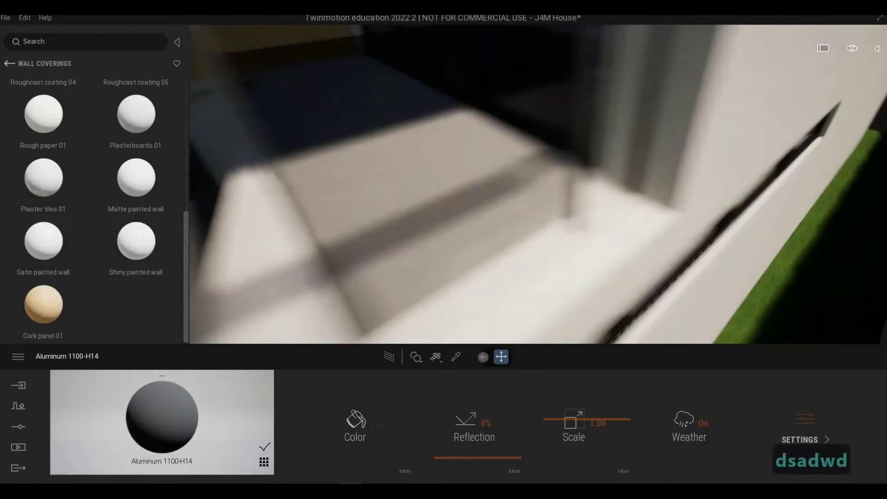
{"action": "key", "text": "a"}
{"action": "key", "text": "a"}
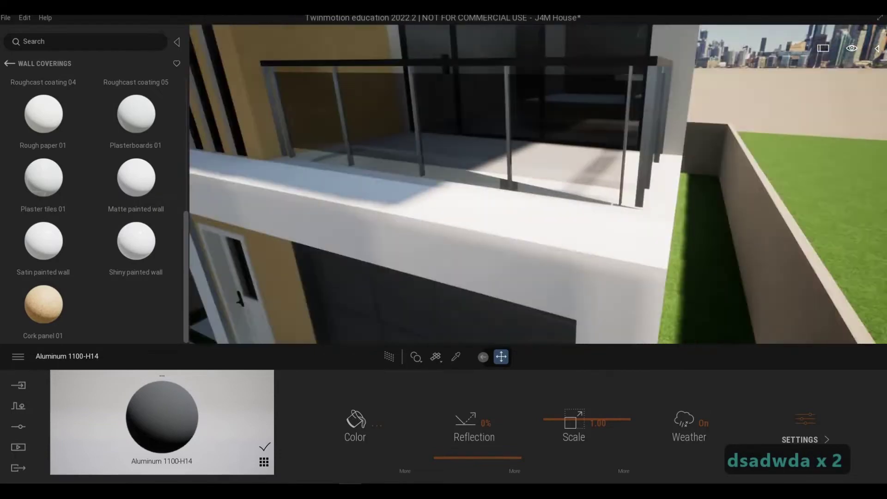
{"action": "key", "text": "d"}
{"action": "key", "text": "w"}
{"action": "key", "text": "d"}
{"action": "key", "text": "q"}
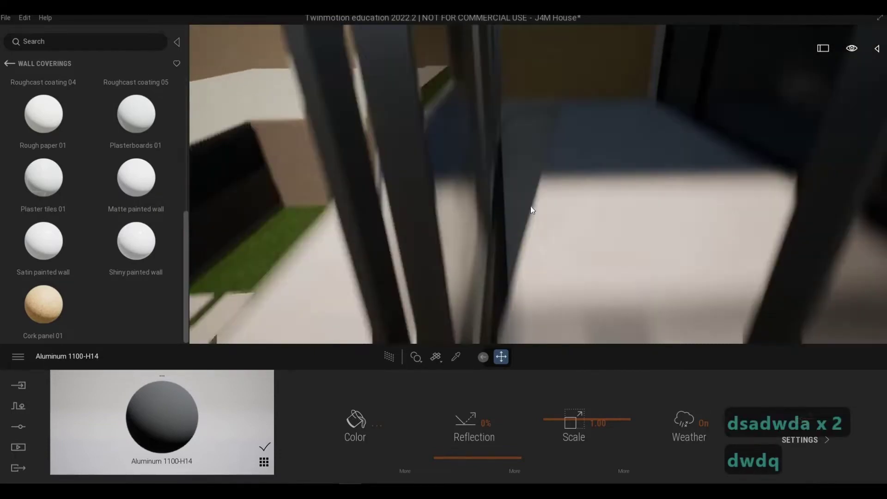
{"action": "left_click", "coordinate": [571, 185]}
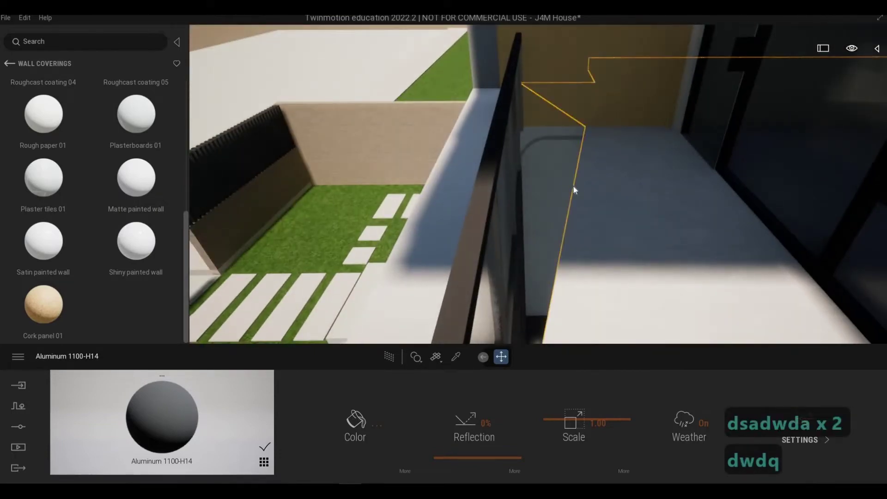
{"action": "key", "text": "Escape"}
{"action": "key", "text": "Escape"}
{"action": "key", "text": "a"}
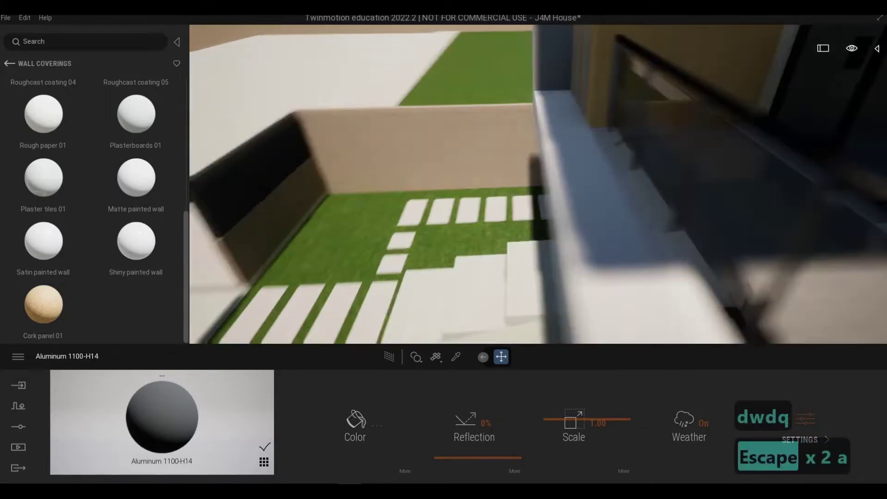
Apply the Satin painted wall material from the wall coverings library to the house's white exterior walls.
{"action": "key", "text": "a"}
{"action": "key", "text": "s"}
{"action": "key", "text": "a"}
{"action": "key", "text": "e"}
{"action": "key", "text": "a"}
{"action": "key", "text": "d"}
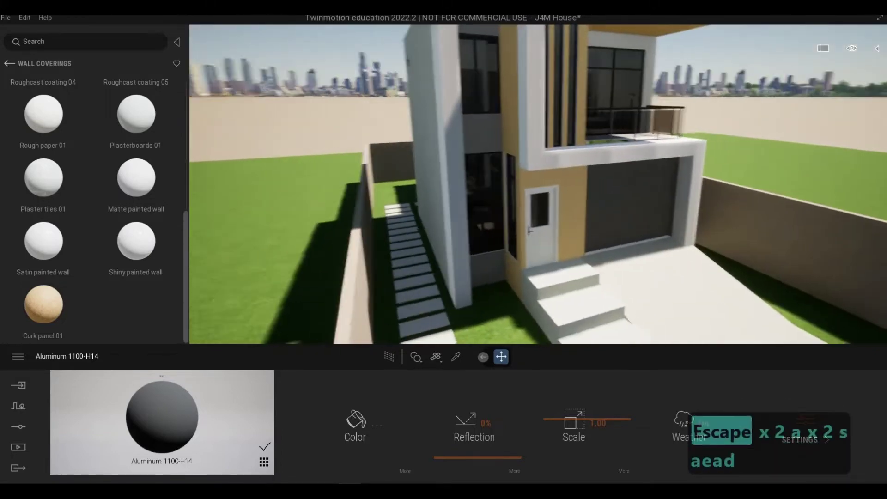
{"action": "key", "text": "e"}
{"action": "key", "text": "a"}
{"action": "key", "text": "a"}
{"action": "key", "text": "w"}
{"action": "key", "text": "w"}
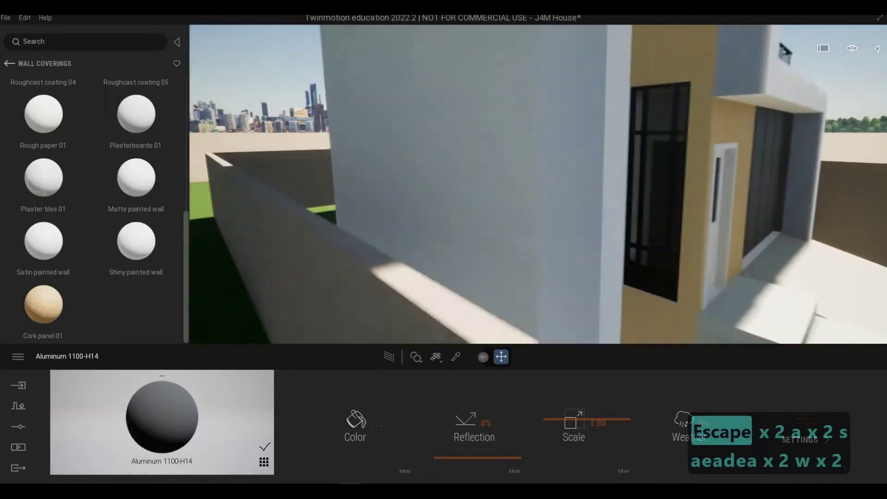
{"action": "key", "text": "w"}
{"action": "key", "text": "s"}
{"action": "key", "text": "d"}
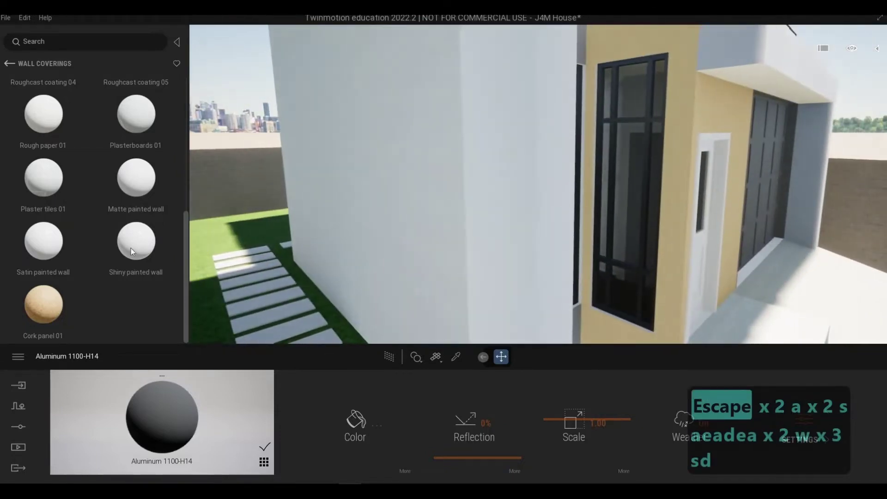
{"action": "key", "text": "s"}
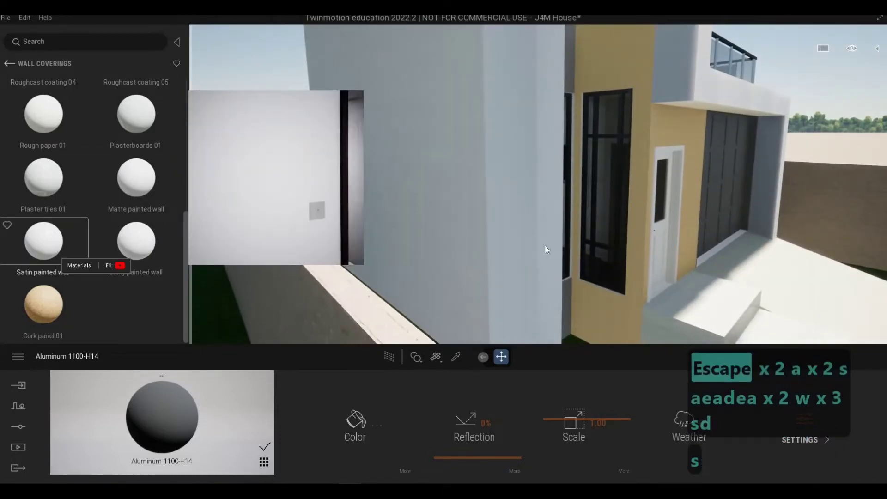
{"action": "left_click", "coordinate": [46, 241]}
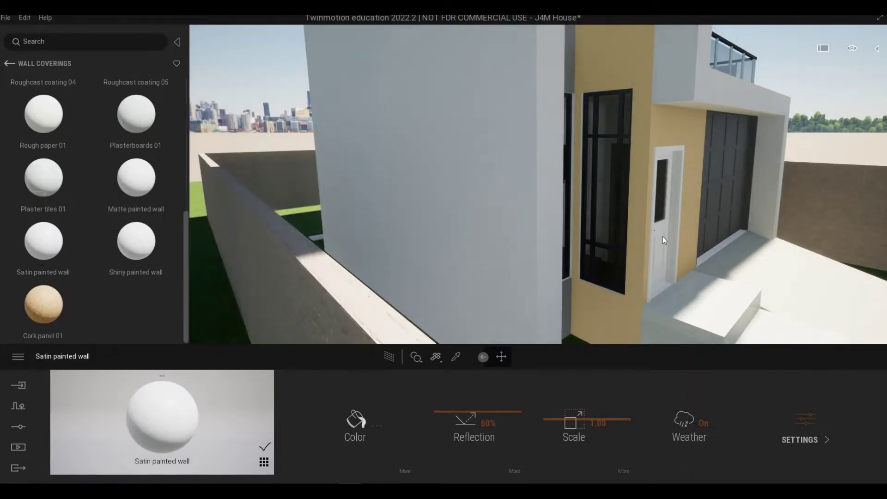
Apply the Shiny painted wall material to the white exterior walls and examine the finish around the front facade.
{"action": "key", "text": "d"}
{"action": "key", "text": "d"}
{"action": "key", "text": "w"}
{"action": "key", "text": "q"}
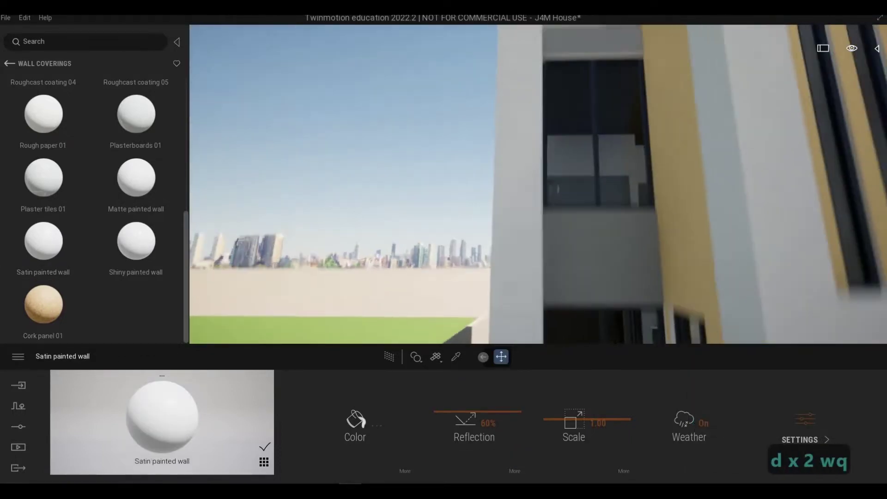
{"action": "key", "text": "a"}
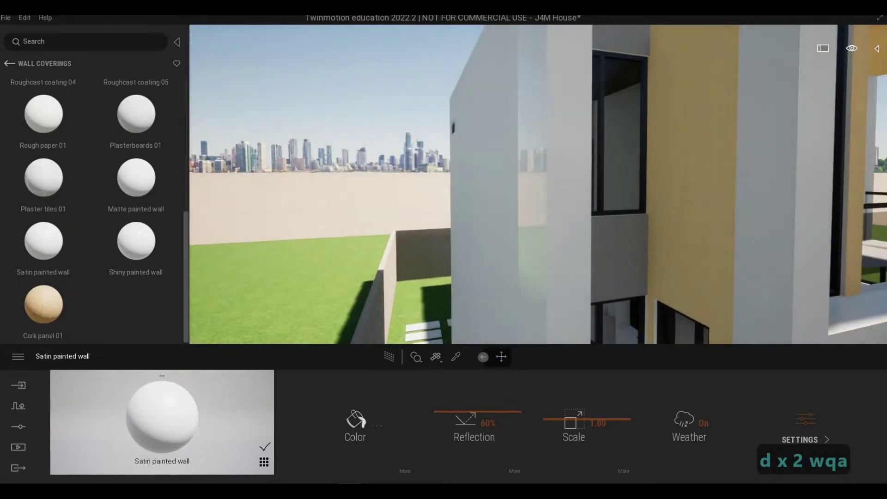
{"action": "key", "text": "a"}
{"action": "key", "text": "d"}
{"action": "key", "text": "d"}
{"action": "key", "text": "d"}
{"action": "key", "text": "d"}
{"action": "key", "text": "d"}
{"action": "key", "text": "d"}
{"action": "key", "text": "d"}
{"action": "key", "text": "d"}
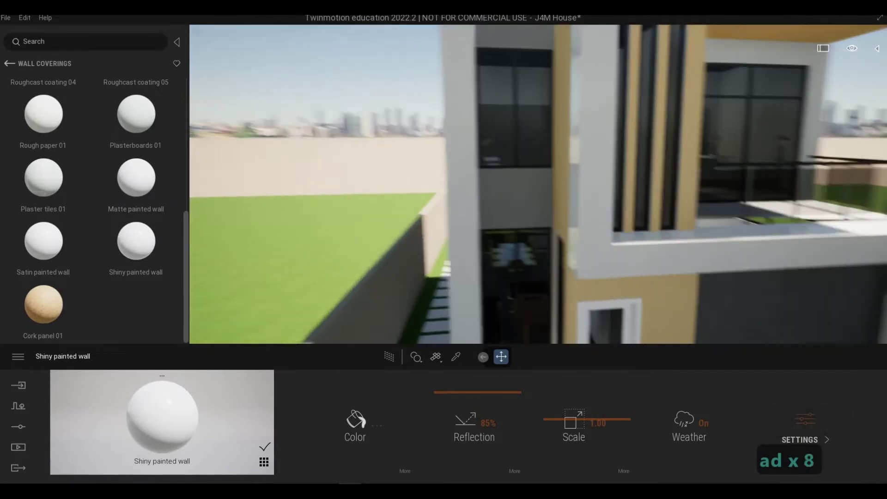
Undo the Shiny painted wall material on the house's white exterior walls.
{"action": "key", "text": "d"}
{"action": "key", "text": "a"}
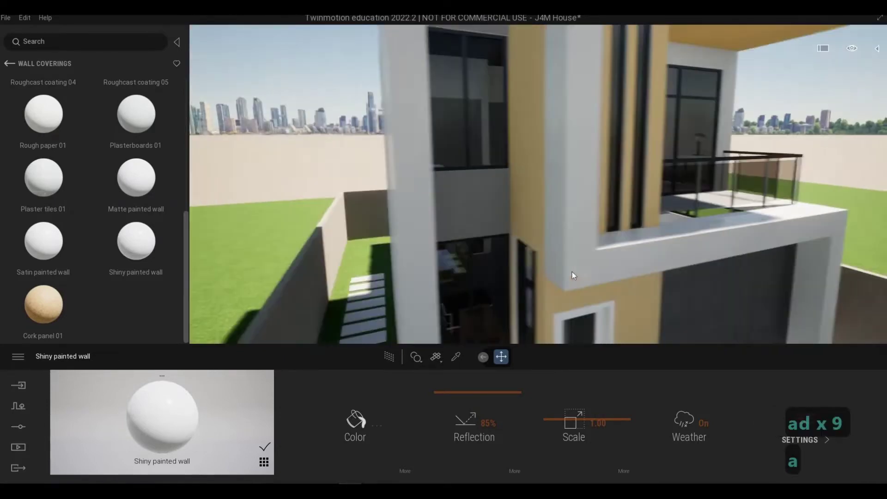
{"action": "key", "text": "ctrl+z"}
{"action": "key", "text": "a"}
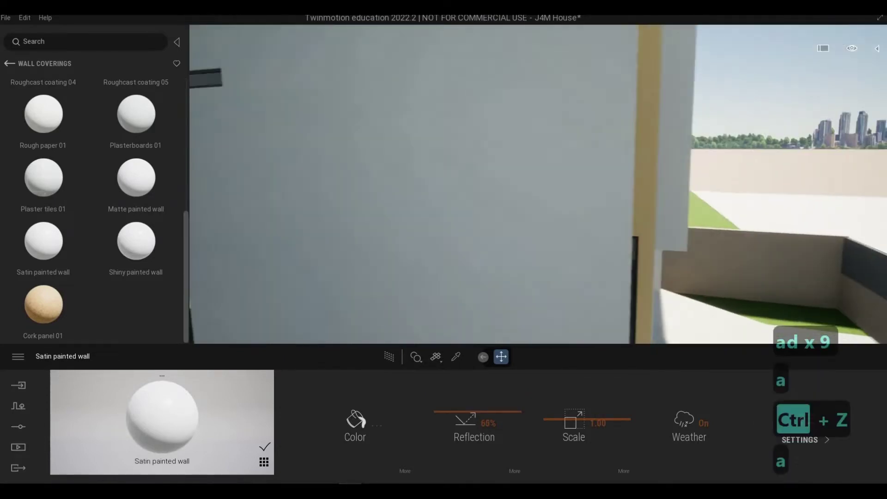
Inspect the Satin painted wall finish along the side and rear walls and around the front entrance.
{"action": "key", "text": "d"}
{"action": "key", "text": "a"}
{"action": "key", "text": "a"}
{"action": "key", "text": "a"}
{"action": "key", "text": "a"}
{"action": "key", "text": "a"}
{"action": "key", "text": "a"}
{"action": "key", "text": "a"}
{"action": "key", "text": "a"}
{"action": "key", "text": "a"}
{"action": "key", "text": "a"}
{"action": "key", "text": "a"}
{"action": "key", "text": "a"}
{"action": "key", "text": "a"}
{"action": "key", "text": "a"}
{"action": "key", "text": "a"}
{"action": "key", "text": "a"}
{"action": "key", "text": "a"}
{"action": "key", "text": "a"}
{"action": "key", "text": "a"}
{"action": "key", "text": "a"}
{"action": "key", "text": "d"}
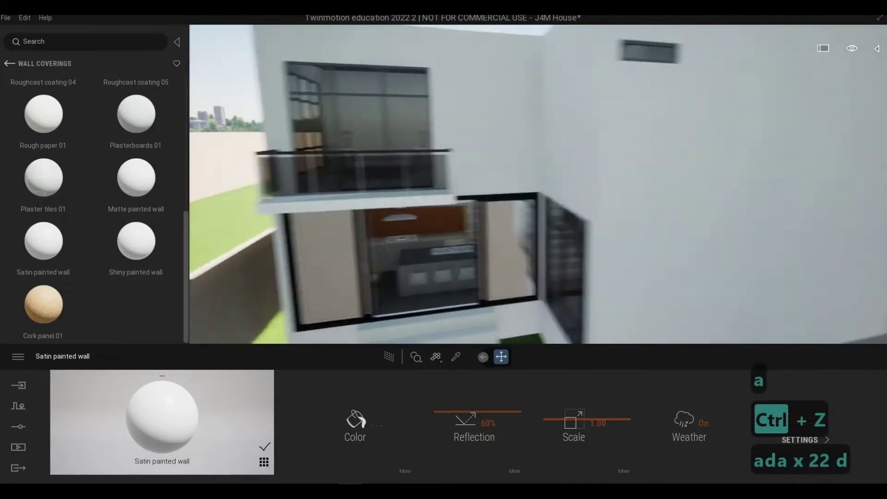
{"action": "key", "text": "d"}
{"action": "key", "text": "d"}
{"action": "key", "text": "d"}
{"action": "key", "text": "d"}
{"action": "key", "text": "d"}
{"action": "key", "text": "d"}
{"action": "key", "text": "d"}
{"action": "key", "text": "d"}
{"action": "key", "text": "d"}
{"action": "key", "text": "d"}
{"action": "key", "text": "d"}
{"action": "key", "text": "d"}
{"action": "key", "text": "d"}
{"action": "key", "text": "d"}
{"action": "key", "text": "d"}
{"action": "key", "text": "d"}
{"action": "key", "text": "d"}
{"action": "key", "text": "d"}
{"action": "key", "text": "d"}
{"action": "key", "text": "d"}
{"action": "key", "text": "w"}
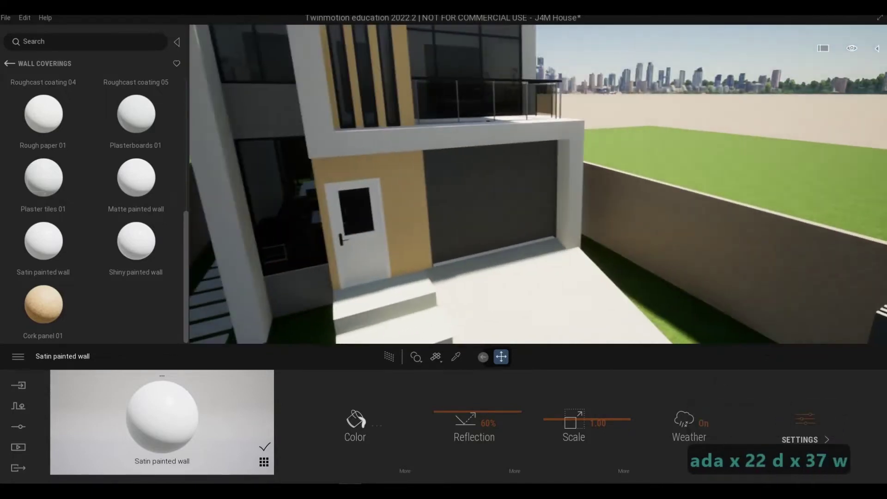
{"action": "key", "text": "a"}
{"action": "key", "text": "w"}
{"action": "key", "text": "e"}
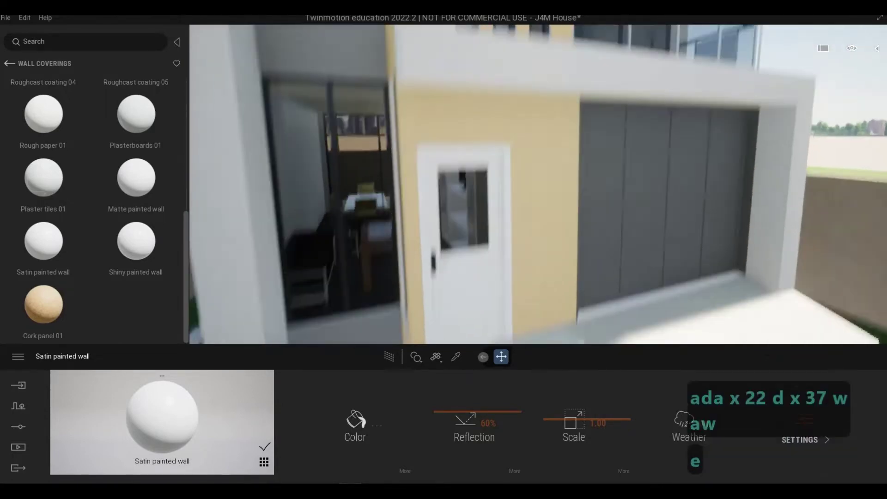
{"action": "key", "text": "a"}
{"action": "key", "text": "d"}
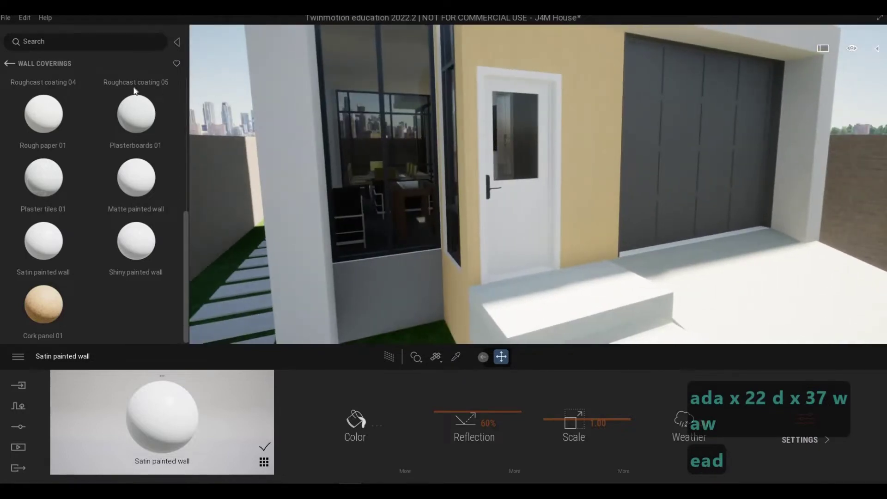
Apply the Aluminium panels 150wide material from the metal library to the white frame walls of the front facade.
{"action": "left_click", "coordinate": [457, 357]}
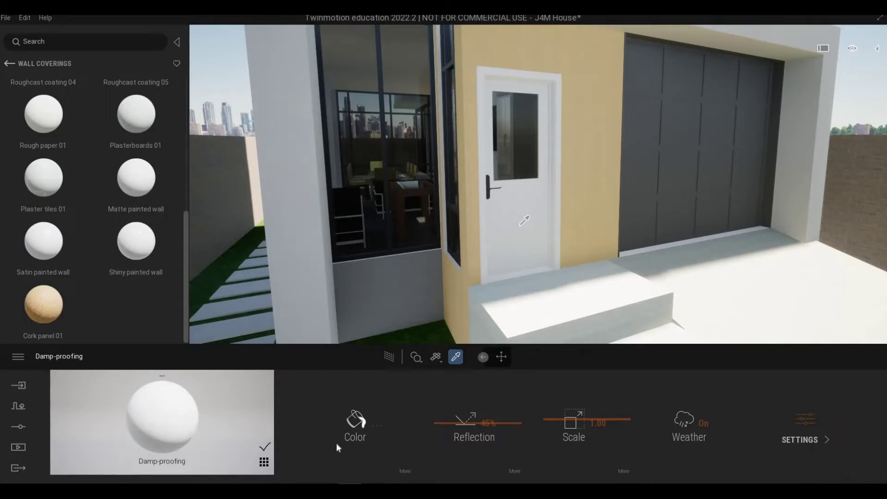
{"action": "left_click", "coordinate": [9, 63]}
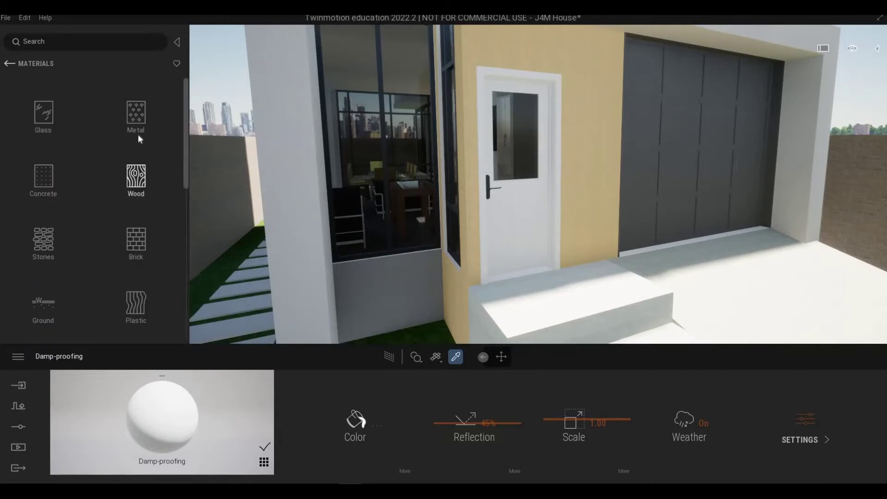
{"action": "left_click", "coordinate": [138, 134]}
{"action": "scroll", "coordinate": [78, 231], "scroll_direction": "down", "scroll_amount": 3}
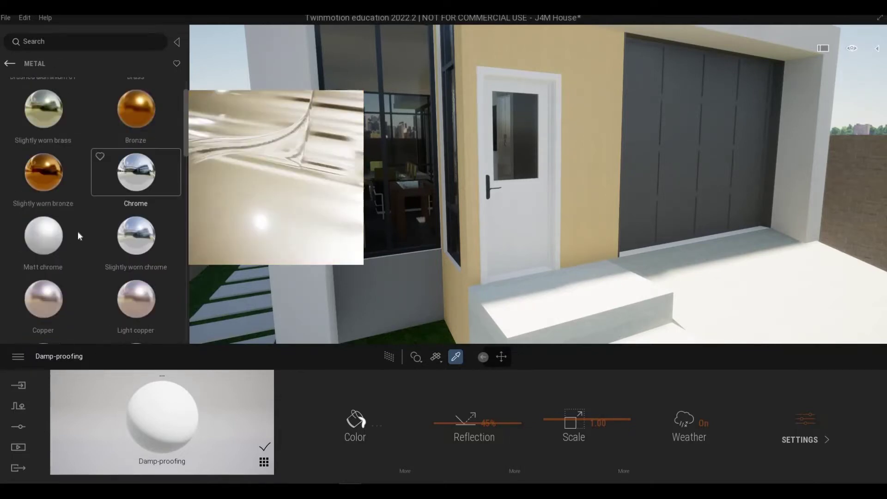
{"action": "scroll", "coordinate": [77, 236], "scroll_direction": "down", "scroll_amount": 4}
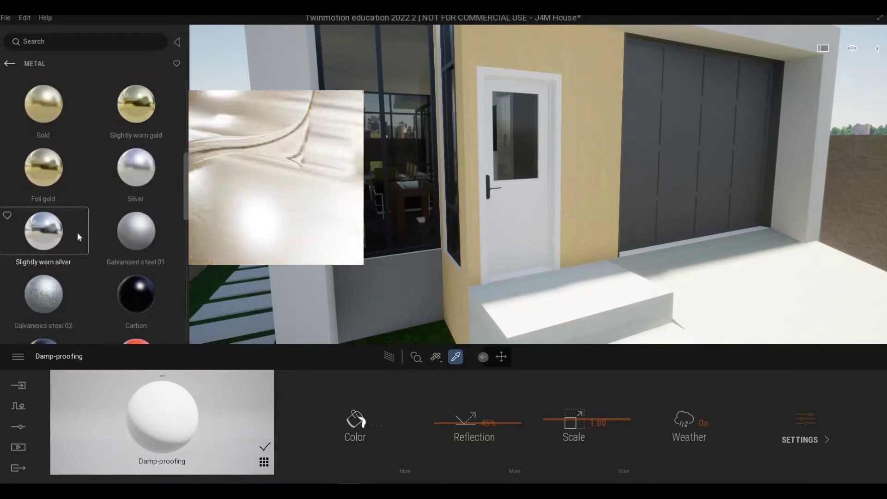
{"action": "scroll", "coordinate": [76, 232], "scroll_direction": "up", "scroll_amount": 2}
{"action": "scroll", "coordinate": [77, 232], "scroll_direction": "down", "scroll_amount": 2}
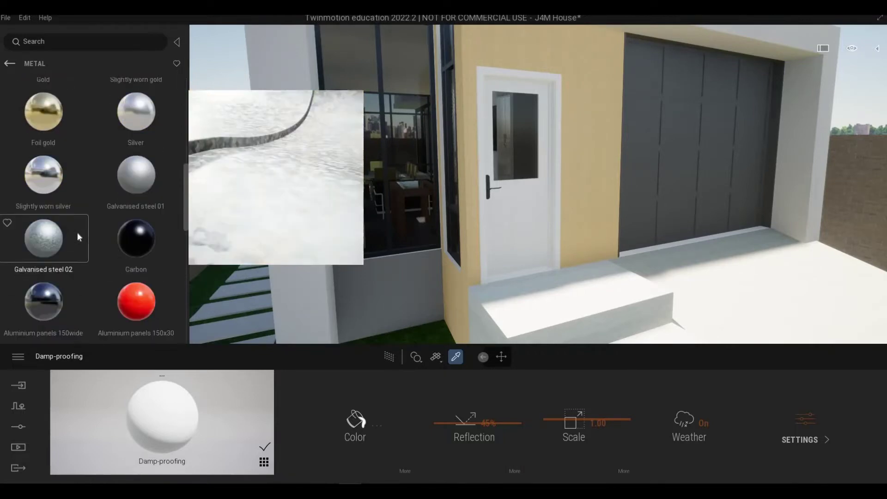
{"action": "scroll", "coordinate": [77, 232], "scroll_direction": "up", "scroll_amount": 4}
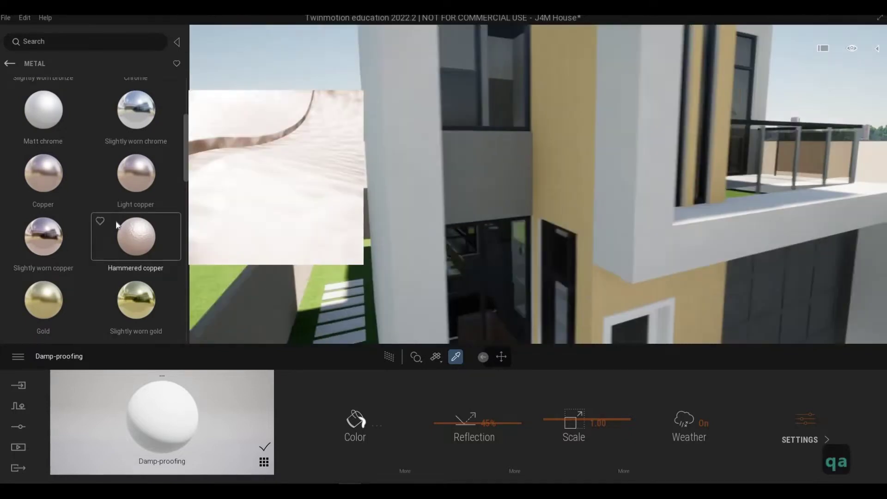
{"action": "scroll", "coordinate": [116, 223], "scroll_direction": "down", "scroll_amount": 3}
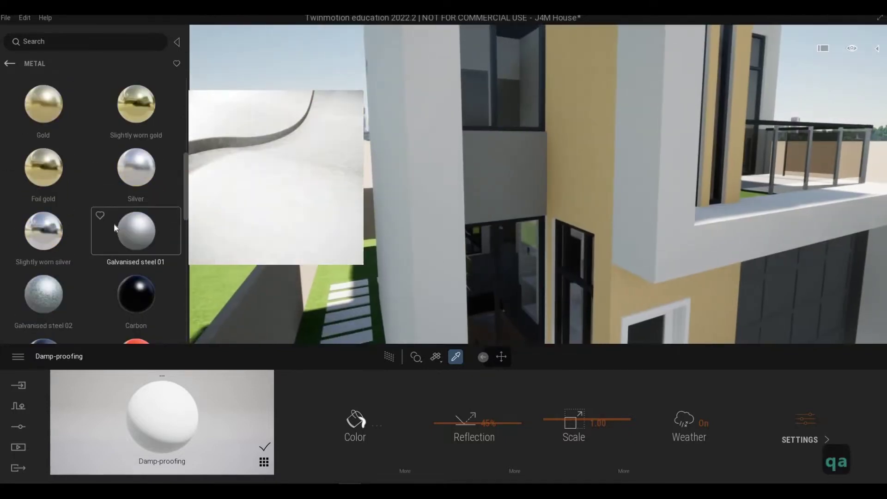
{"action": "scroll", "coordinate": [113, 224], "scroll_direction": "down", "scroll_amount": 1}
{"action": "key", "text": "s"}
{"action": "key", "text": "q"}
{"action": "key", "text": "d"}
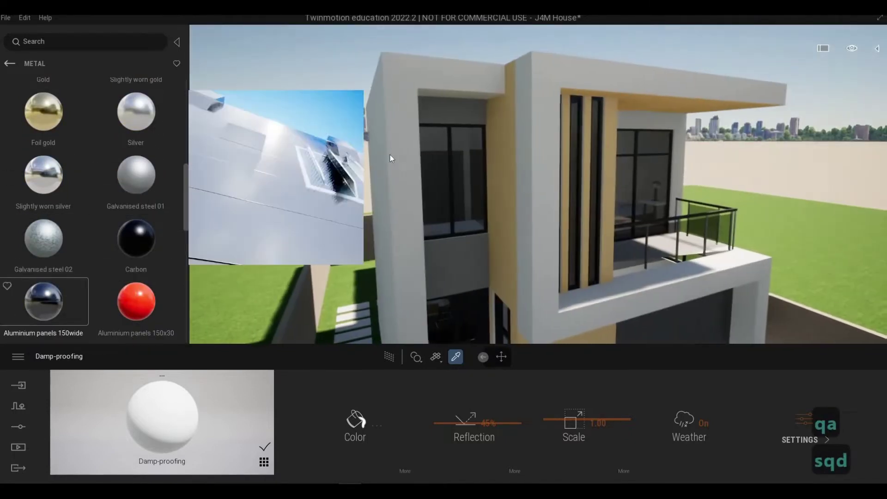
{"action": "left_click_drag", "start_coordinate": [390, 156], "coordinate": [392, 154]}
Examine the aluminium panel finish on the facade frame from the balcony side down to the entrance.
{"action": "key", "text": "a"}
{"action": "key", "text": "a"}
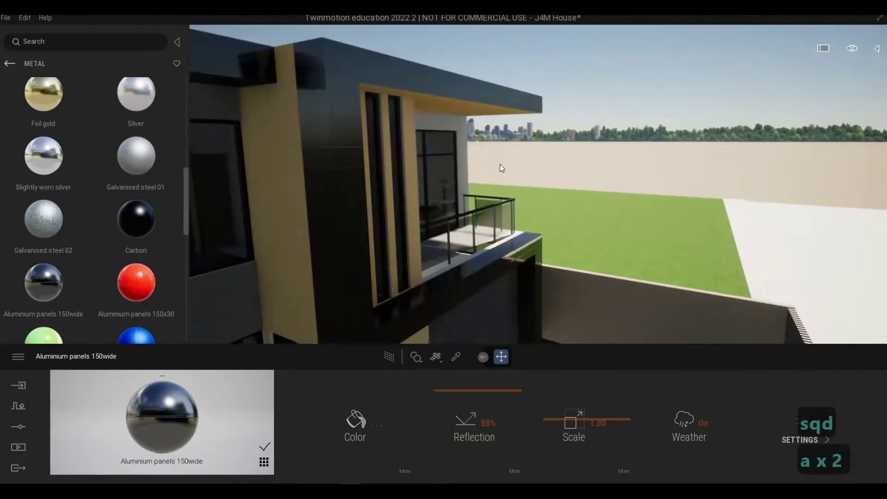
{"action": "key", "text": "a"}
{"action": "key", "text": "a"}
{"action": "key", "text": "a"}
{"action": "key", "text": "a"}
{"action": "key", "text": "a"}
{"action": "key", "text": "a"}
{"action": "key", "text": "a"}
{"action": "key", "text": "a"}
{"action": "key", "text": "a"}
{"action": "key", "text": "a"}
{"action": "key", "text": "a"}
{"action": "key", "text": "d"}
{"action": "key", "text": "d"}
{"action": "key", "text": "d"}
{"action": "key", "text": "e"}
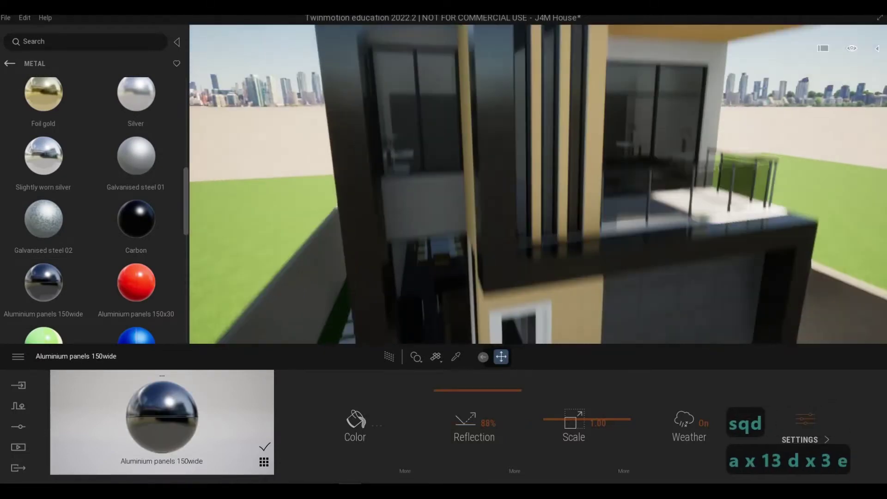
{"action": "key", "text": "e"}
{"action": "key", "text": "a"}
{"action": "key", "text": "e"}
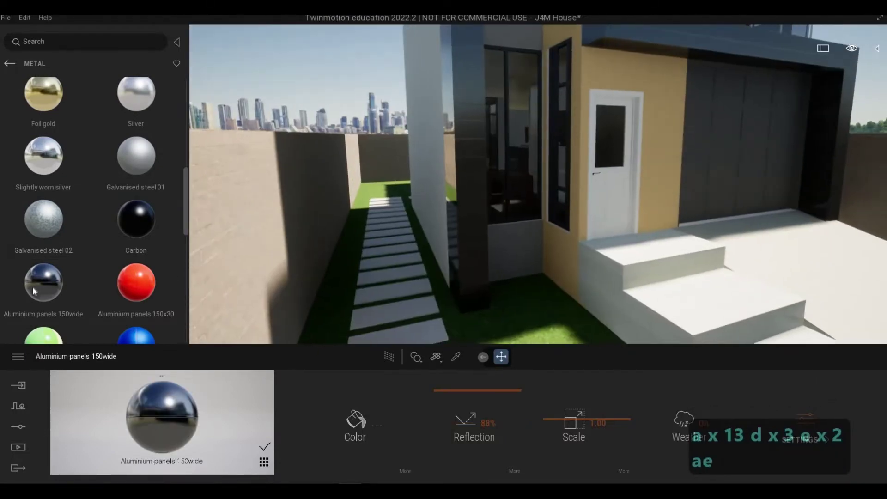
Set the scale of the Aluminium panels 150wide material to 0.50.
{"action": "key", "text": "d"}
{"action": "key", "text": "s"}
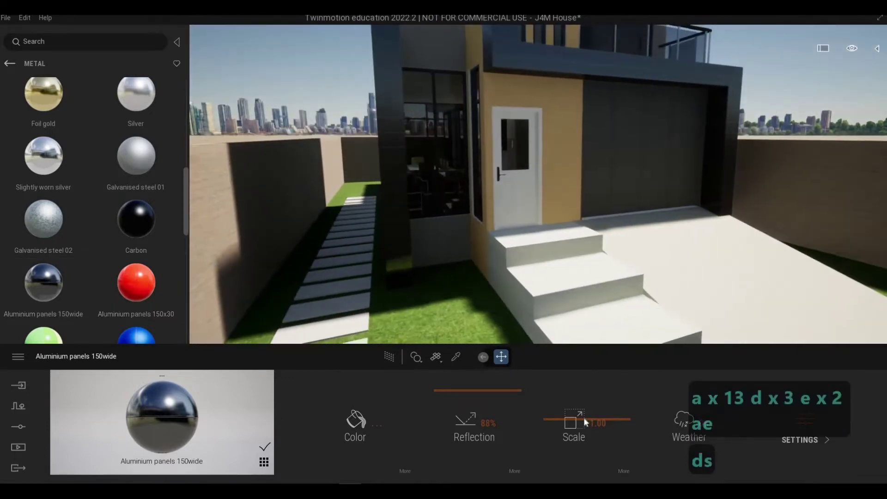
{"action": "left_click_drag", "start_coordinate": [582, 424], "coordinate": [579, 434]}
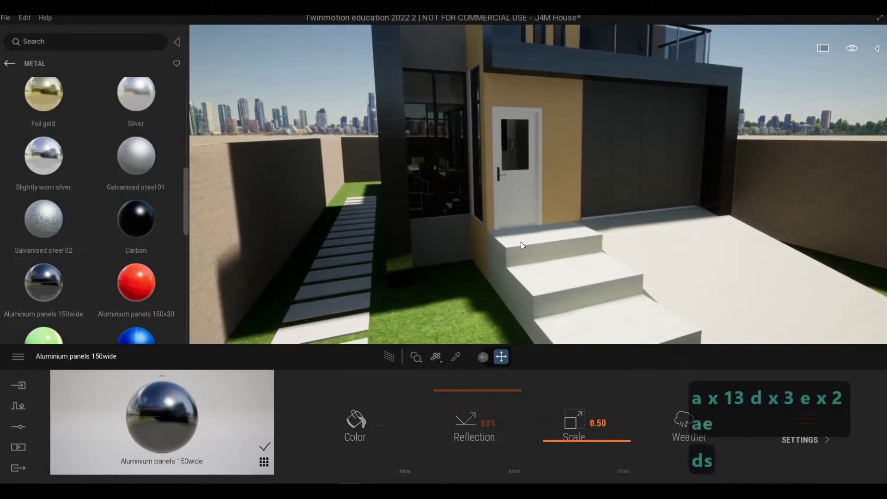
{"action": "key", "text": "a"}
{"action": "key", "text": "d"}
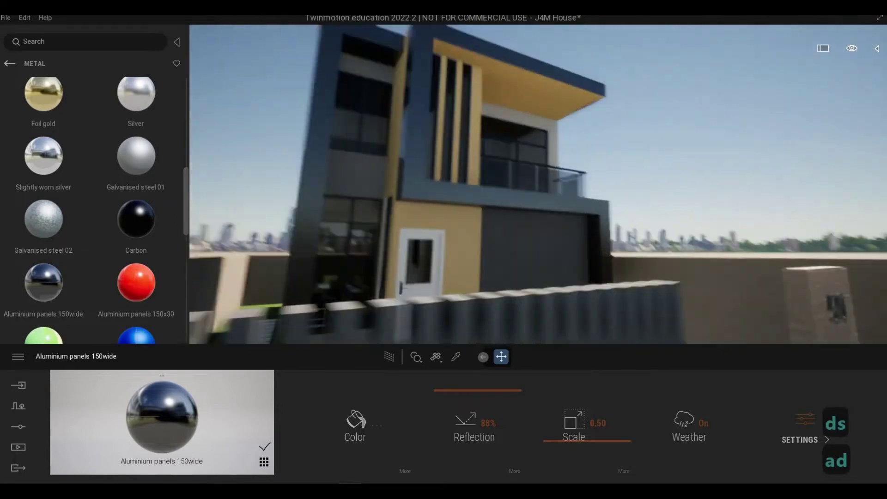
Inspect the rescaled aluminium panels across the front facade, the balcony and the roof overhang.
{"action": "key", "text": "q"}
{"action": "key", "text": "w"}
{"action": "key", "text": "d"}
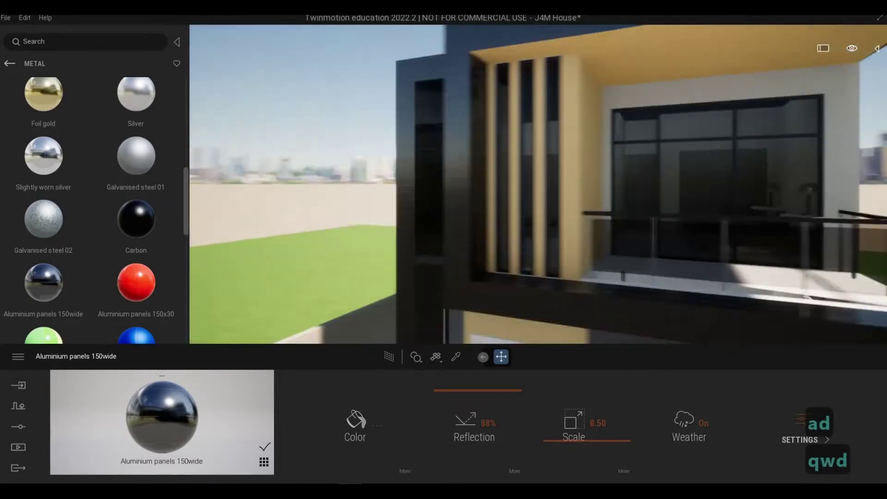
{"action": "key", "text": "q"}
{"action": "key", "text": "w"}
{"action": "key", "text": "d"}
{"action": "key", "text": "a"}
{"action": "key", "text": "s"}
{"action": "key", "text": "e"}
{"action": "key", "text": "a"}
{"action": "key", "text": "w"}
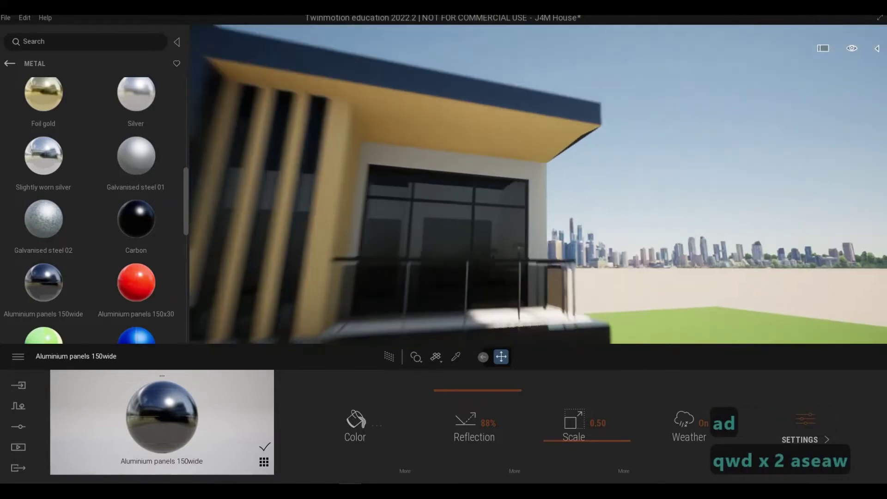
{"action": "key", "text": "a"}
{"action": "key", "text": "w"}
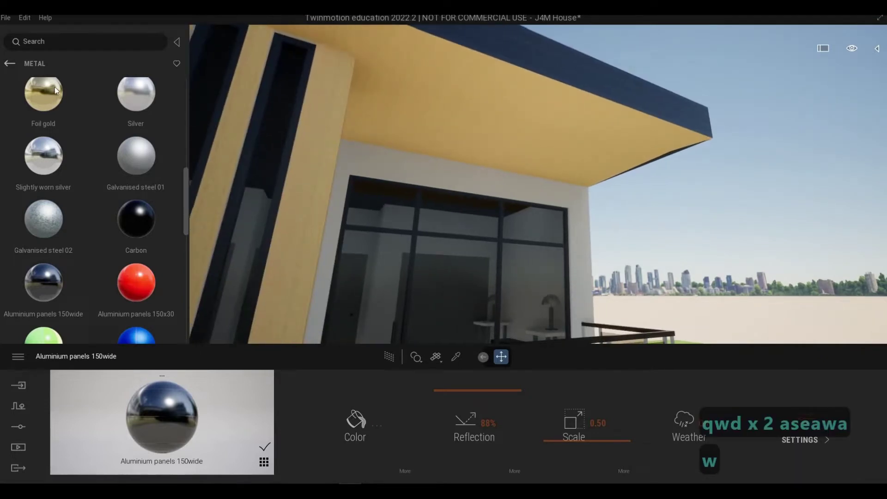
Apply the Mult 01 D material from the wood library to the underside of the roof overhang above the balcony.
{"action": "left_click", "coordinate": [9, 63]}
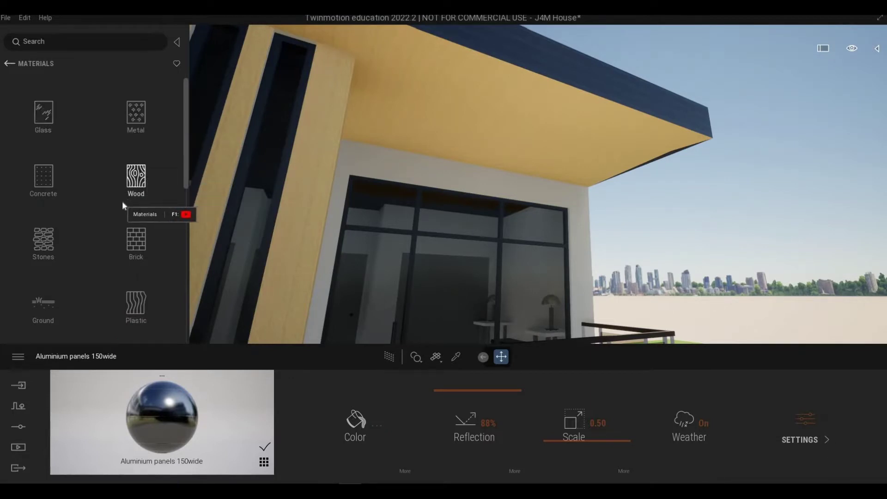
{"action": "scroll", "coordinate": [122, 201], "scroll_direction": "down", "scroll_amount": 1}
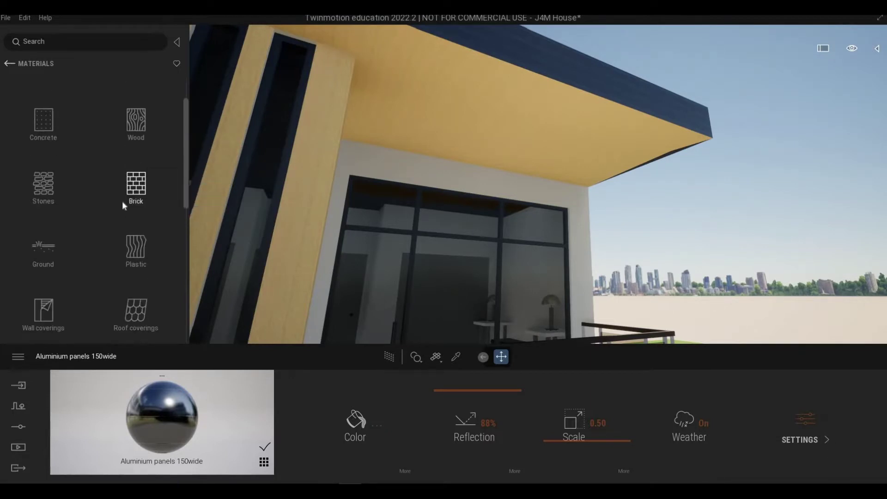
{"action": "left_click", "coordinate": [144, 125]}
{"action": "scroll", "coordinate": [97, 206], "scroll_direction": "down", "scroll_amount": 3}
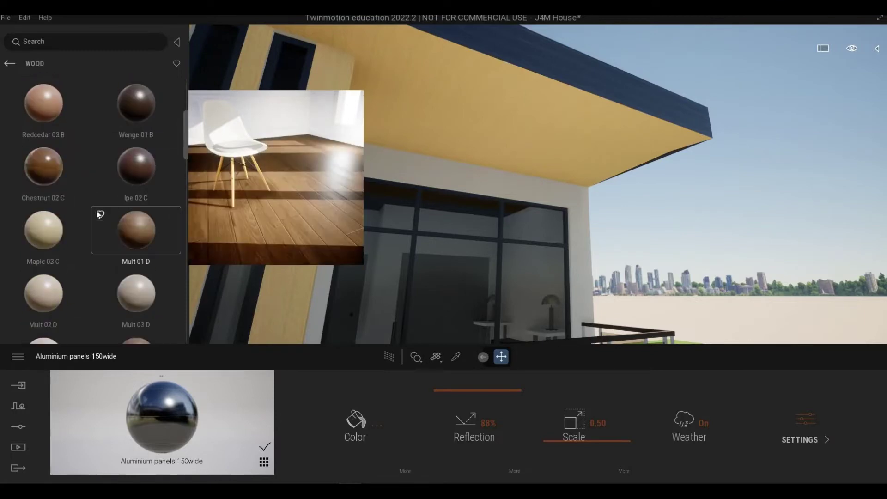
{"action": "left_click_drag", "start_coordinate": [528, 111], "coordinate": [520, 115]}
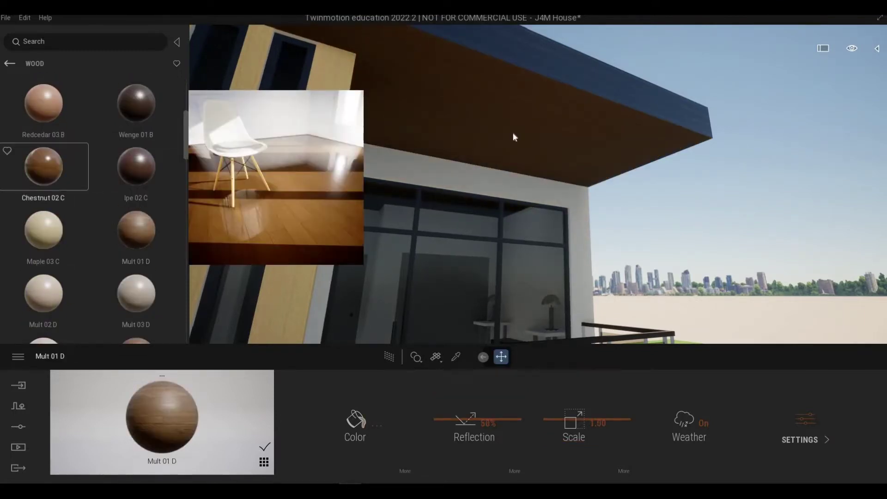
Try the Chestnut 02 C, Wenge 01 B and Chestnut 03 D wood materials on the roof overhang's underside.
{"action": "left_click_drag", "start_coordinate": [44, 167], "coordinate": [497, 138]}
{"action": "left_click_drag", "start_coordinate": [142, 124], "coordinate": [455, 124]}
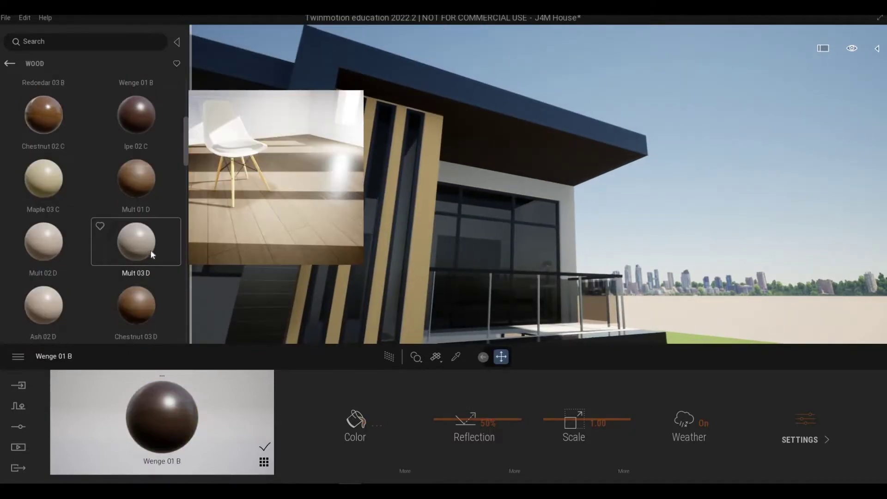
{"action": "mouse_move", "coordinate": [125, 239]}
{"action": "left_click_drag", "start_coordinate": [125, 239], "coordinate": [432, 128]}
{"action": "mouse_move", "coordinate": [431, 128]}
{"action": "left_mouse_down"}
{"action": "mouse_move", "coordinate": [446, 128]}
{"action": "mouse_move", "coordinate": [440, 134]}
{"action": "left_mouse_up"}
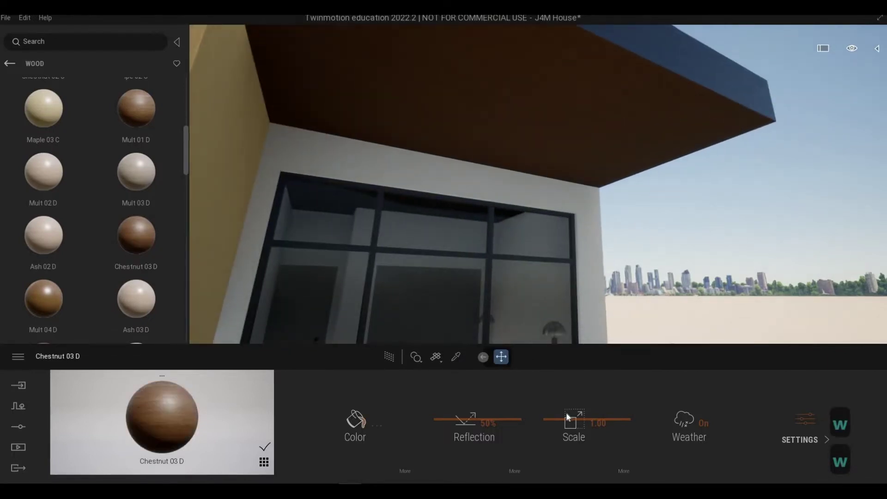
Apply the Mult 04 D wood material to the roof overhang's underside and set its scale to 8.45.
{"action": "left_click_drag", "start_coordinate": [566, 412], "coordinate": [567, 411]}
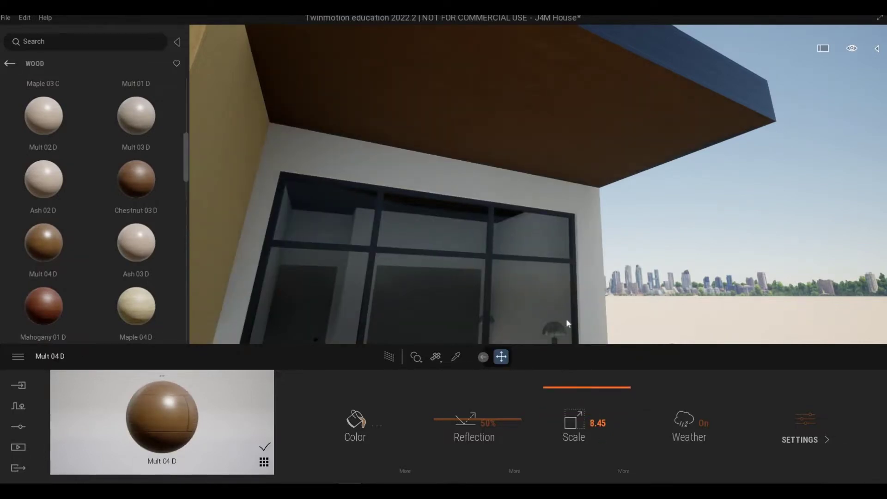
{"action": "key", "text": "s"}
{"action": "key", "text": "a"}
{"action": "key", "text": "e"}
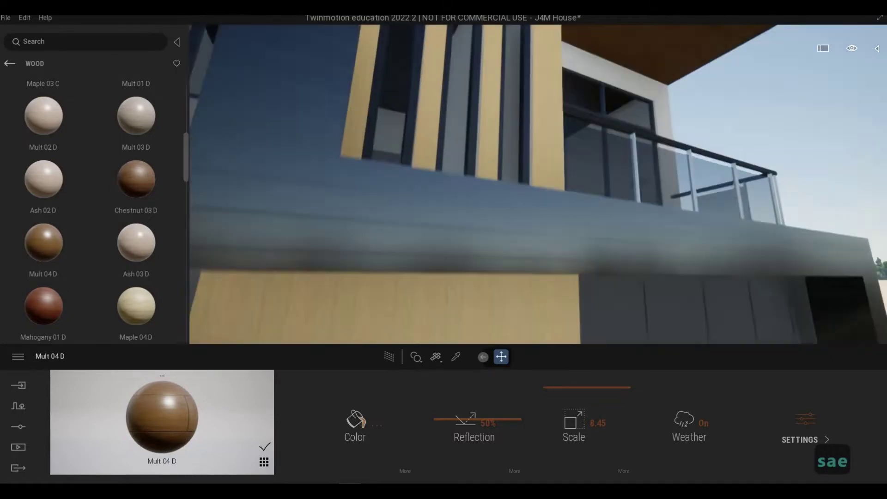
Examine the wooden overhang underside together with the facade frame, the vertical slats and the balcony ledge.
{"action": "key", "text": "d"}
{"action": "key", "text": "a"}
{"action": "key", "text": "e"}
{"action": "key", "text": "q"}
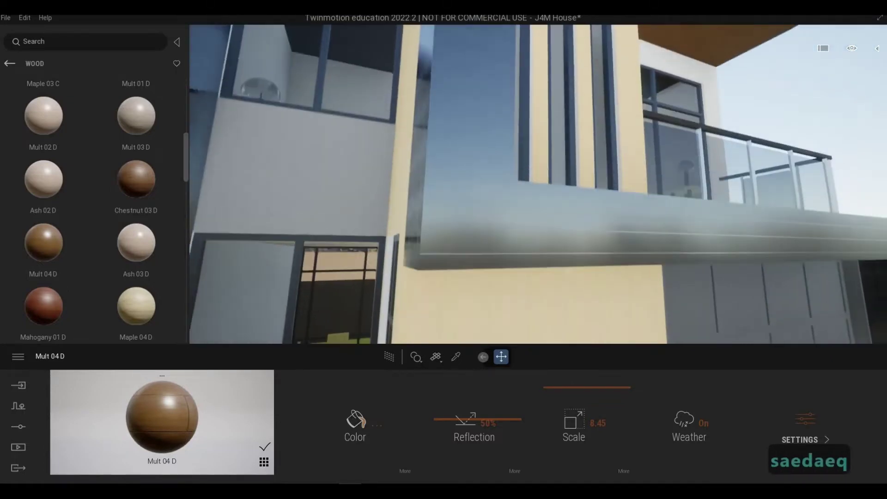
{"action": "key", "text": "q"}
{"action": "key", "text": "d"}
{"action": "key", "text": "w"}
{"action": "key", "text": "w"}
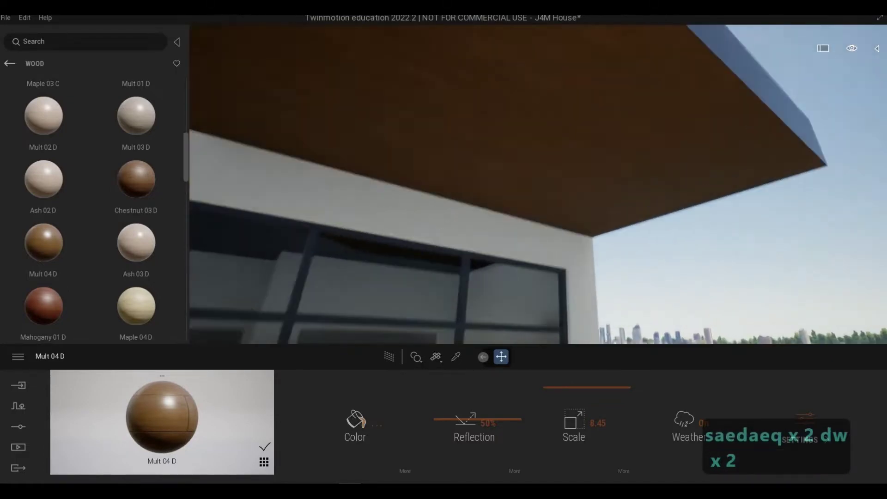
{"action": "key", "text": "s"}
{"action": "key", "text": "s"}
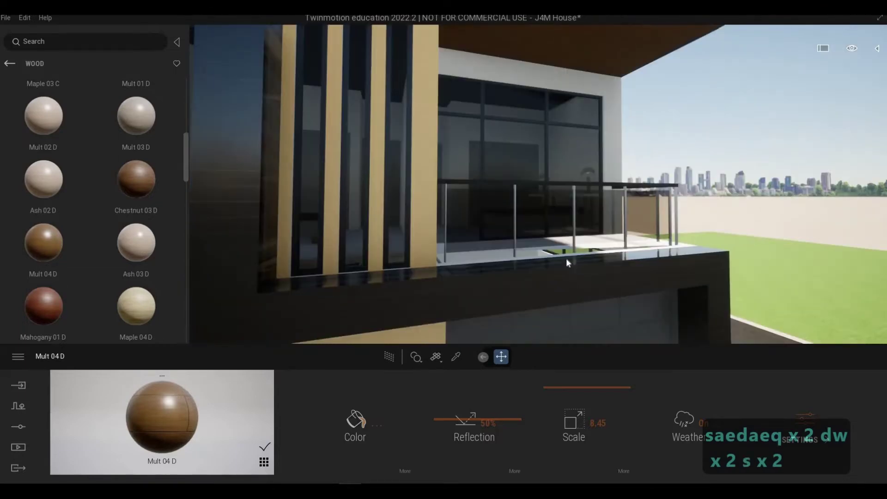
{"action": "right_click_drag", "start_coordinate": [568, 263], "coordinate": [588, 255]}
{"action": "key", "text": "w"}
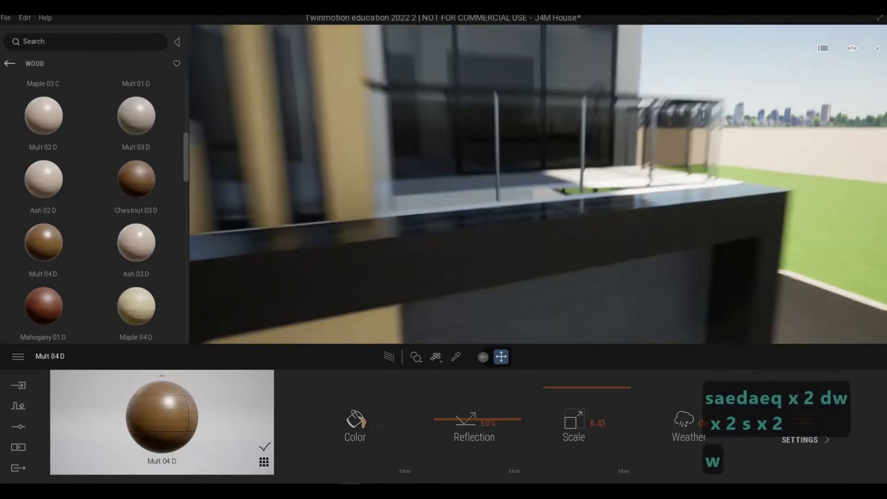
Examine the facade frame, the vertical slats, the entrance, the garage front and the balcony ledge.
{"action": "key", "text": "q"}
{"action": "key", "text": "s"}
{"action": "key", "text": "a"}
{"action": "key", "text": "e"}
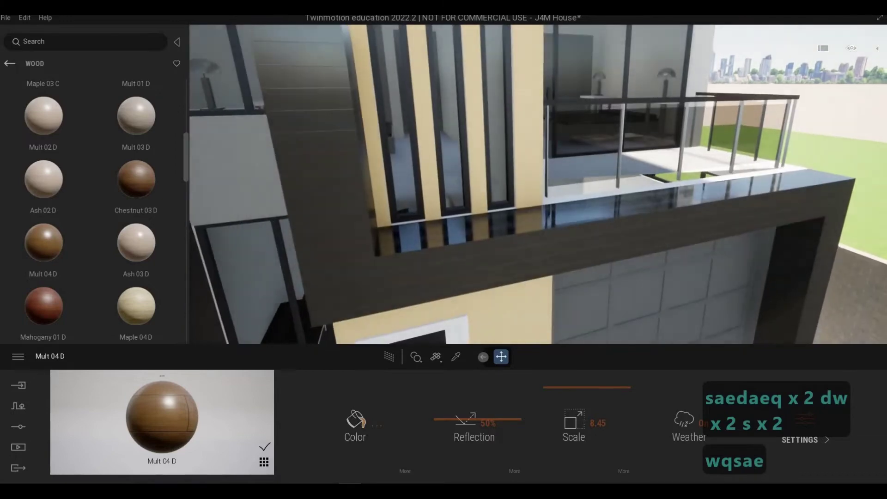
{"action": "key", "text": "e"}
{"action": "key", "text": "d"}
{"action": "key", "text": "s"}
{"action": "key", "text": "d"}
{"action": "key", "text": "e"}
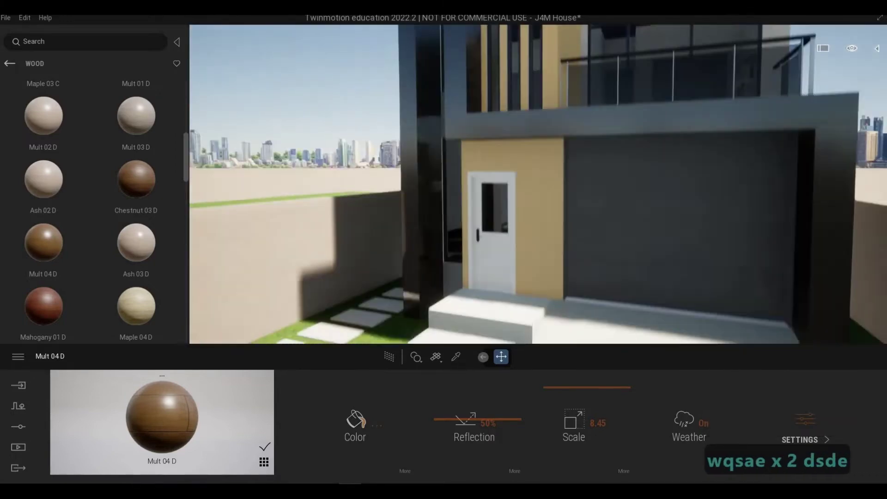
{"action": "key", "text": "q"}
{"action": "key", "text": "d"}
{"action": "key", "text": "w"}
{"action": "key", "text": "d"}
{"action": "key", "text": "e"}
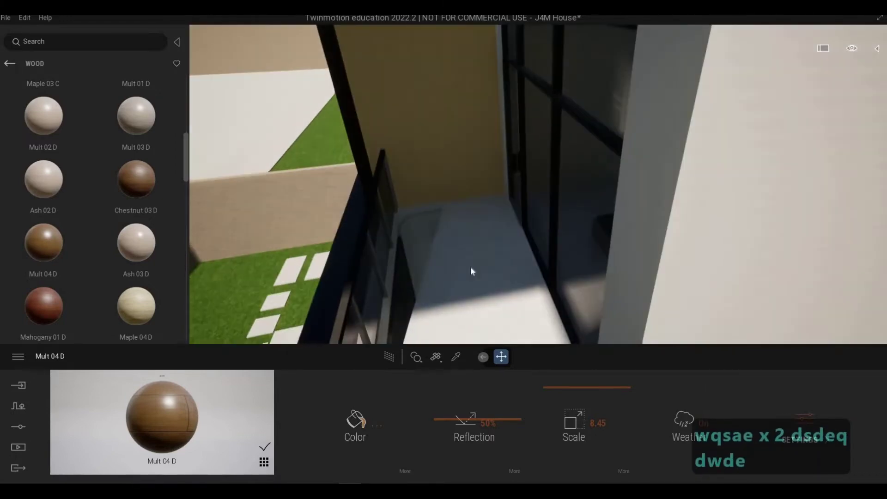
Inspect the balcony floor slab, the gap behind the glass railing and the overall front facade.
{"action": "key", "text": "w"}
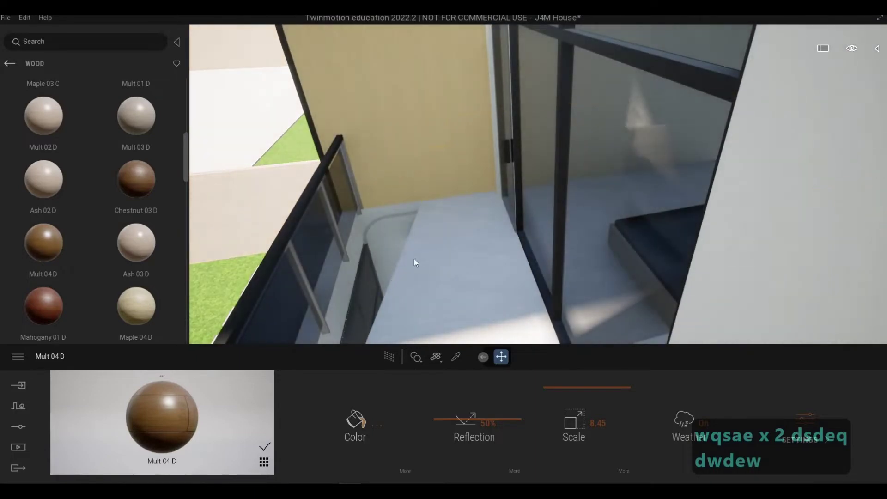
{"action": "key", "text": "a"}
{"action": "key", "text": "a"}
{"action": "key", "text": "s"}
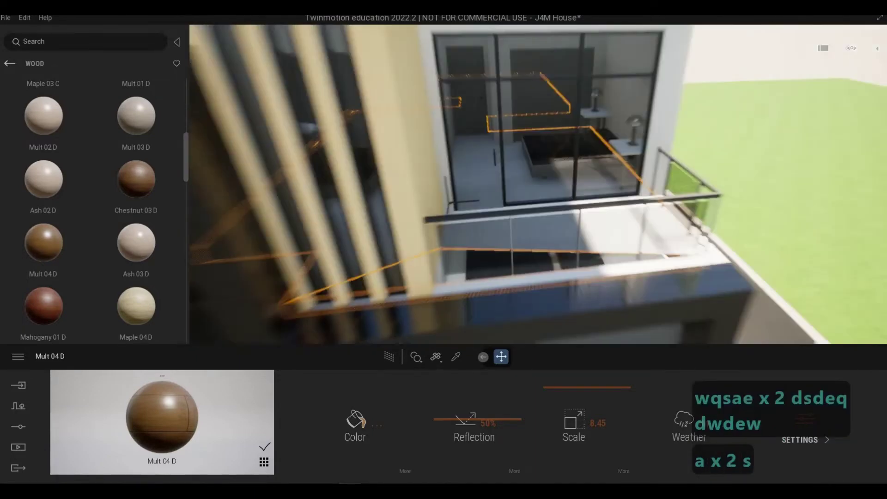
{"action": "key", "text": "a"}
{"action": "key", "text": "w"}
{"action": "key", "text": "d"}
{"action": "key", "text": "w"}
{"action": "key", "text": "w"}
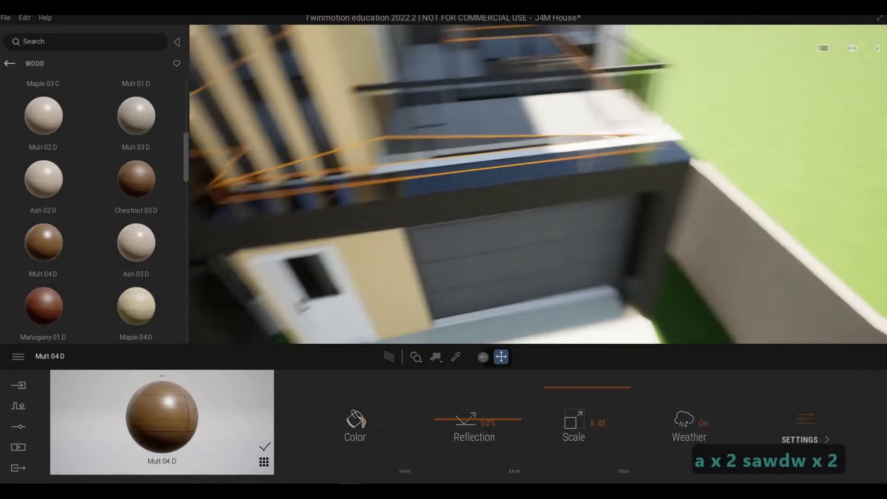
{"action": "key", "text": "d"}
{"action": "key", "text": "w"}
{"action": "key", "text": "d"}
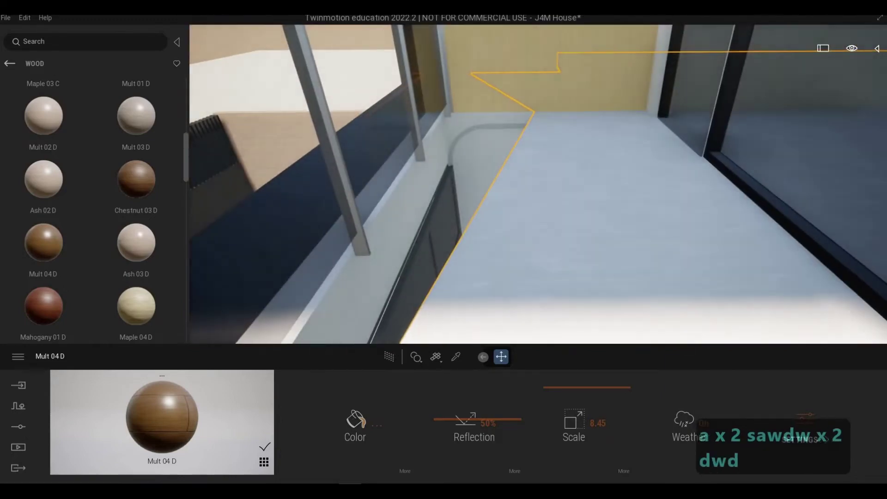
{"action": "key", "text": "a"}
{"action": "key", "text": "s"}
{"action": "key", "text": "Escape"}
{"action": "key", "text": "Escape"}
{"action": "key", "text": "a"}
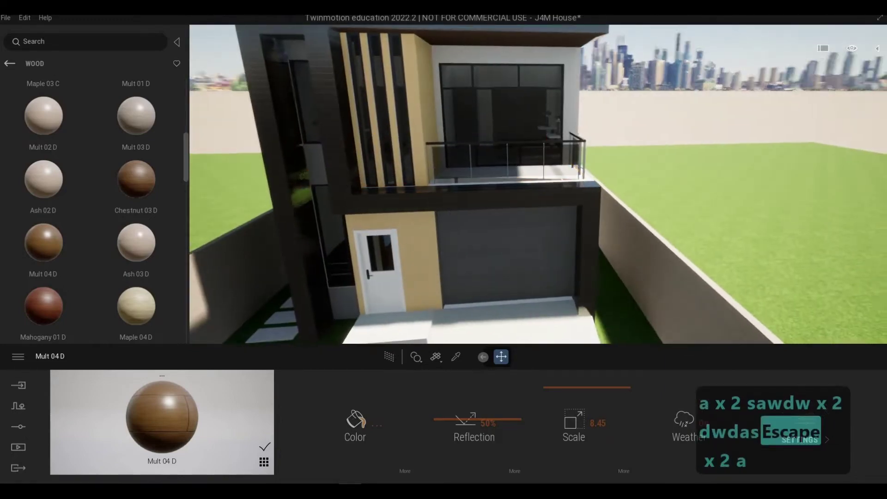
Try the Stacked stone 05 material on the yellow entrance wall at a scale of 6.60.
{"action": "key", "text": "e"}
{"action": "key", "text": "w"}
{"action": "key", "text": "a"}
{"action": "key", "text": "e"}
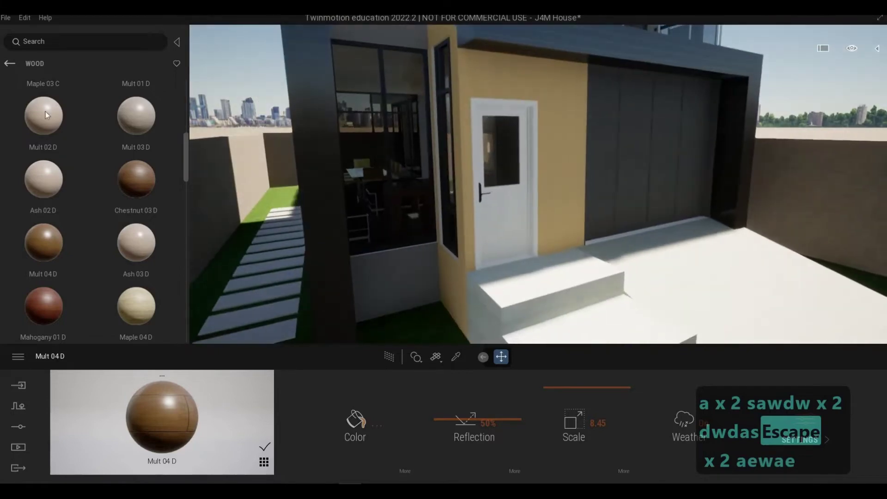
{"action": "left_click", "coordinate": [10, 64]}
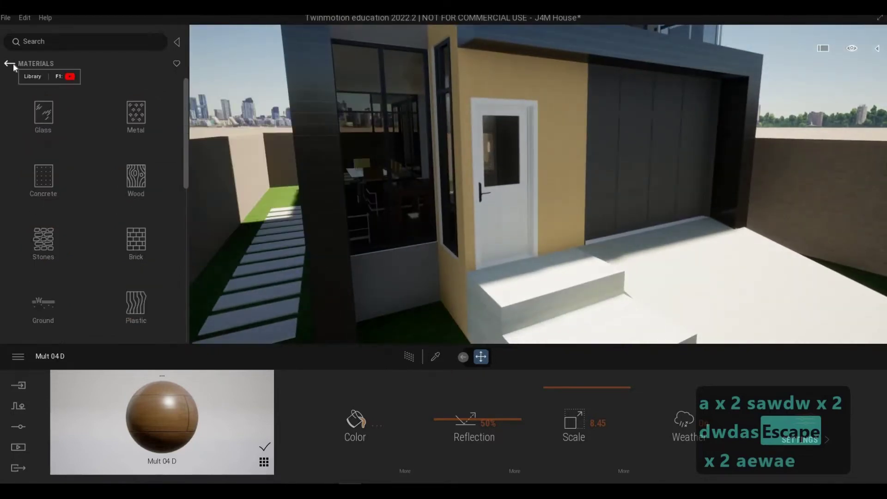
{"action": "left_click", "coordinate": [59, 237]}
{"action": "left_click_drag", "start_coordinate": [144, 284], "coordinate": [456, 263]}
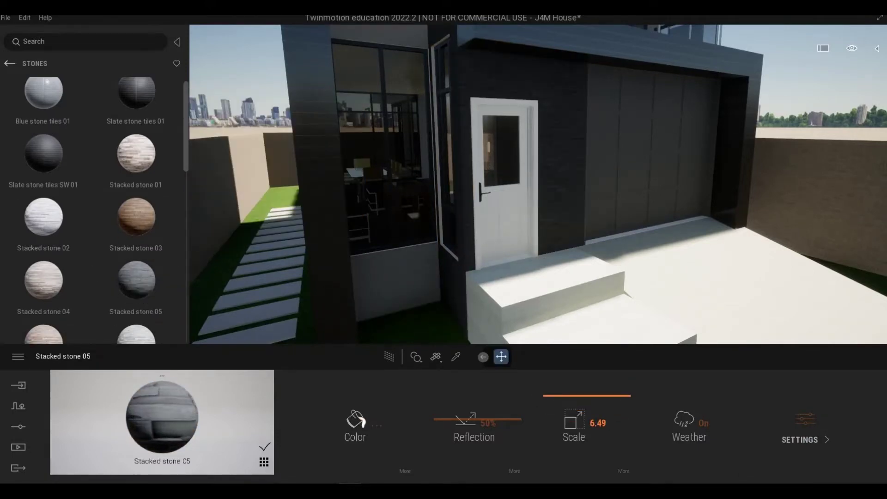
Check the stone-clad slats and balcony wall, and try Stacked stone 02 on the entrance wall at a scale of 7.14.
{"action": "key", "text": "d"}
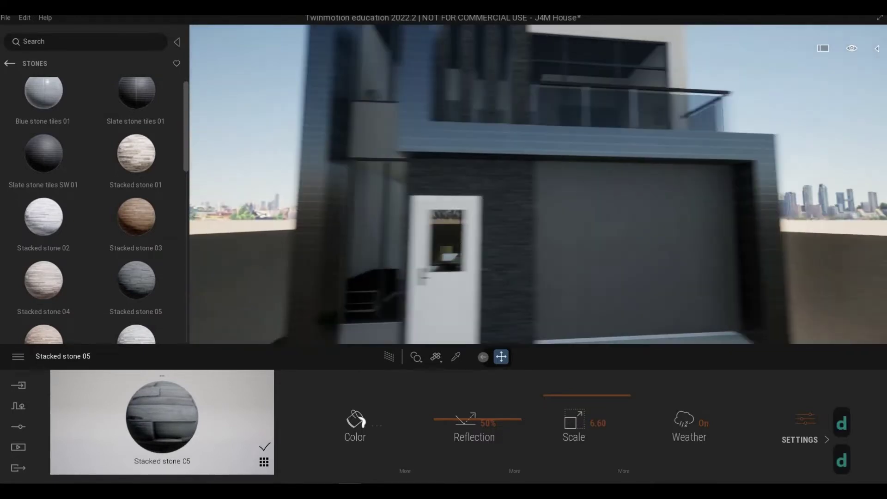
{"action": "key", "text": "q"}
{"action": "key", "text": "w"}
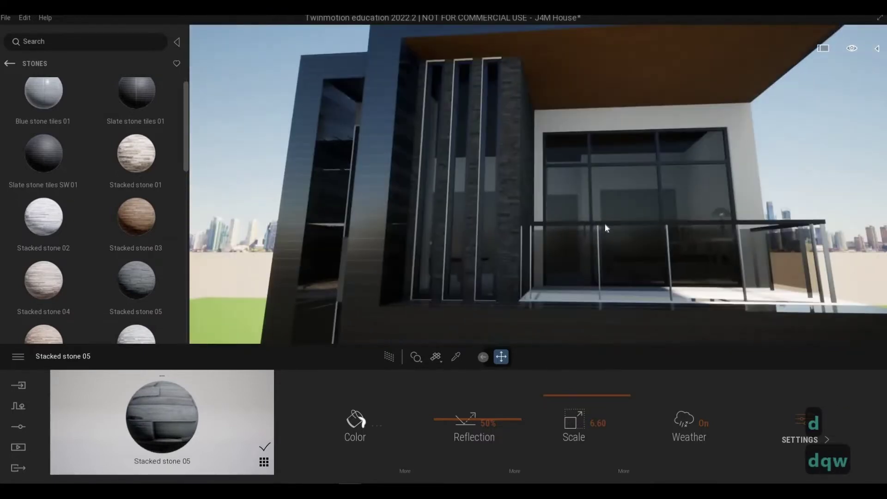
{"action": "key", "text": "a"}
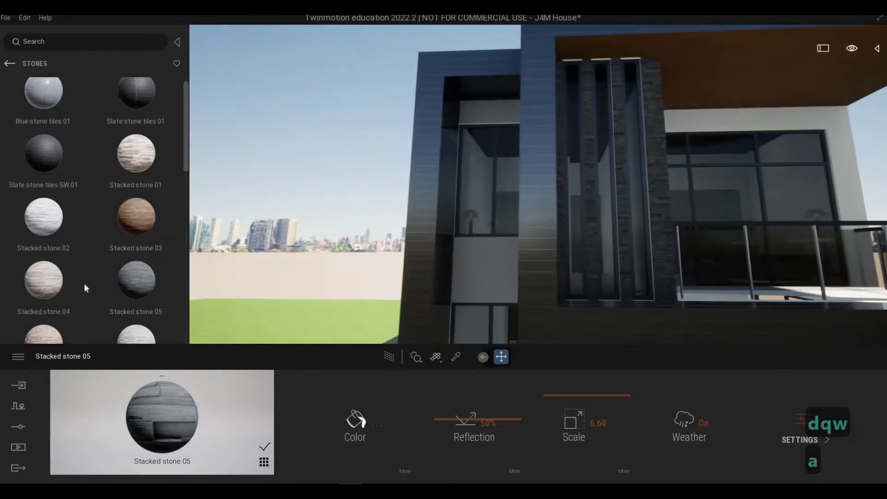
{"action": "key", "text": "d"}
{"action": "key", "text": "e"}
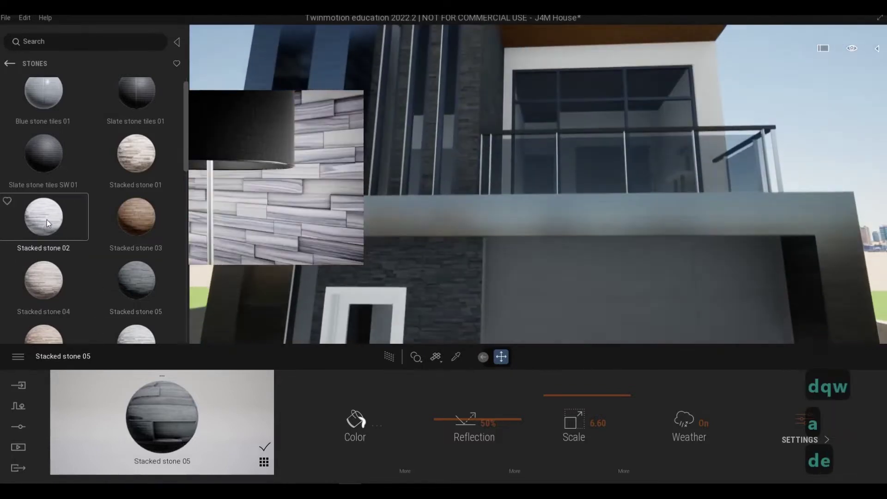
{"action": "key", "text": "s"}
{"action": "key", "text": "e"}
{"action": "left_click_drag", "start_coordinate": [473, 245], "coordinate": [473, 246]}
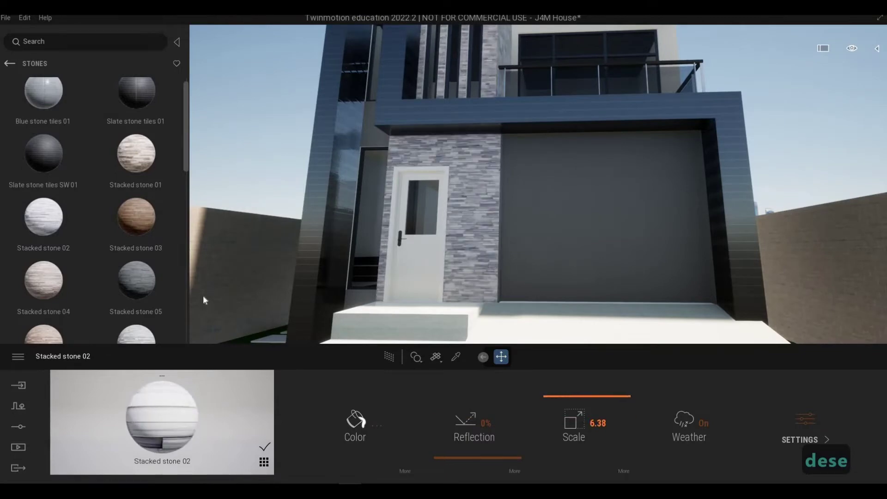
Apply the Stacked stone 03 material to the entrance wall with a scale of 7.14.
{"action": "scroll", "coordinate": [125, 283], "scroll_direction": "up", "scroll_amount": 1}
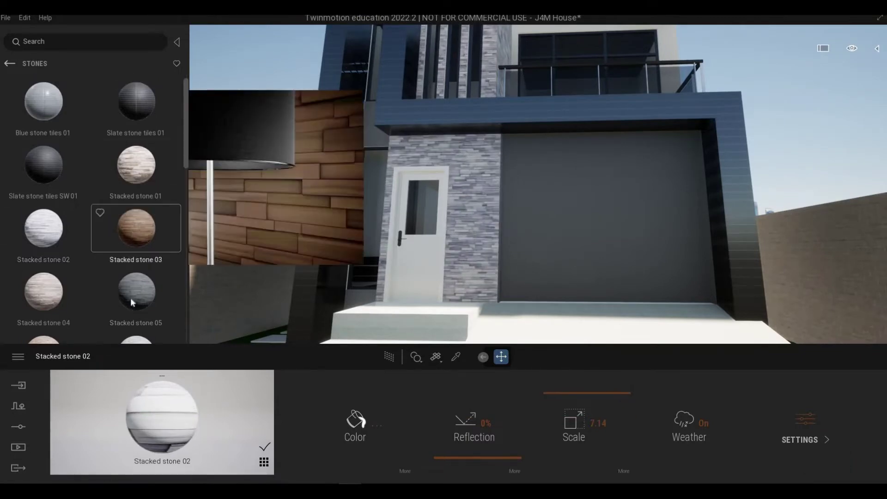
{"action": "scroll", "coordinate": [131, 298], "scroll_direction": "down", "scroll_amount": 1}
{"action": "left_click_drag", "start_coordinate": [130, 297], "coordinate": [77, 222]}
{"action": "scroll", "coordinate": [82, 256], "scroll_direction": "down", "scroll_amount": 1}
{"action": "scroll", "coordinate": [76, 223], "scroll_direction": "down", "scroll_amount": 3}
{"action": "left_click_drag", "start_coordinate": [145, 153], "coordinate": [478, 207]}
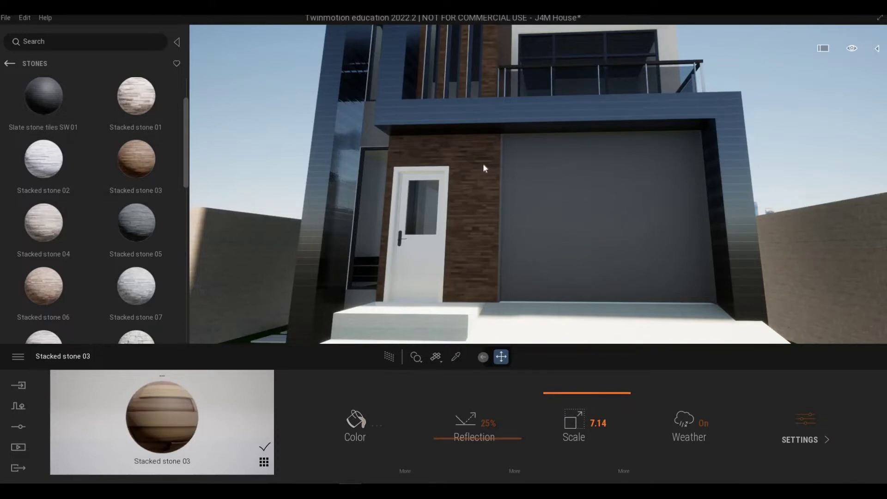
Examine the brown stacked-stone cladding around the front door and on the upper-floor slats.
{"action": "key", "text": "q"}
{"action": "key", "text": "d"}
{"action": "key", "text": "w"}
{"action": "key", "text": "w"}
{"action": "key", "text": "q"}
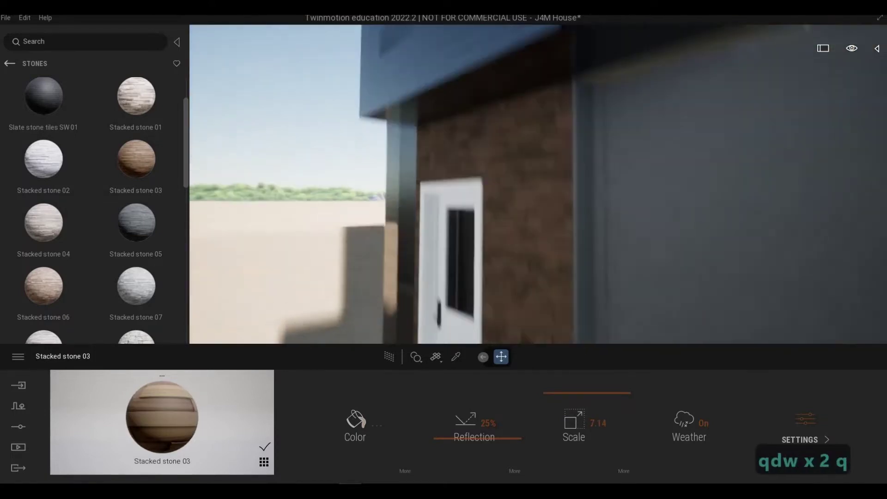
{"action": "key", "text": "q"}
{"action": "key", "text": "a"}
{"action": "key", "text": "s"}
{"action": "key", "text": "e"}
{"action": "key", "text": "d"}
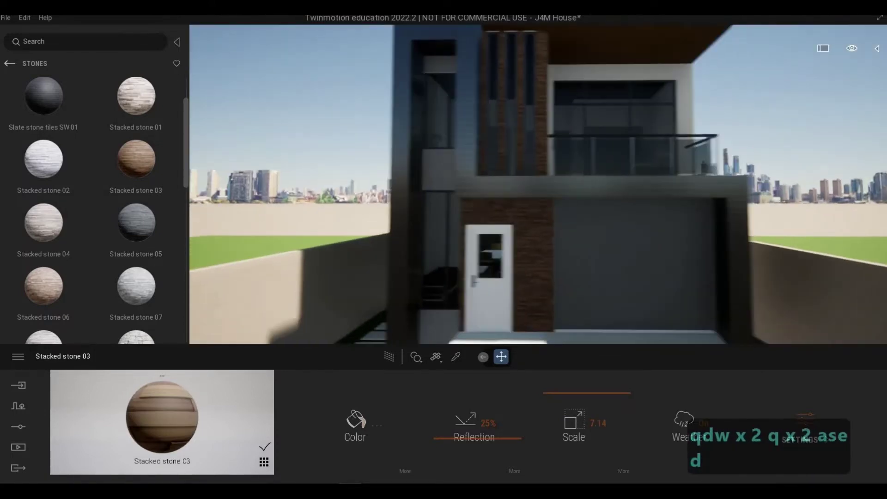
{"action": "key", "text": "w"}
{"action": "key", "text": "a"}
{"action": "key", "text": "e"}
{"action": "key", "text": "a"}
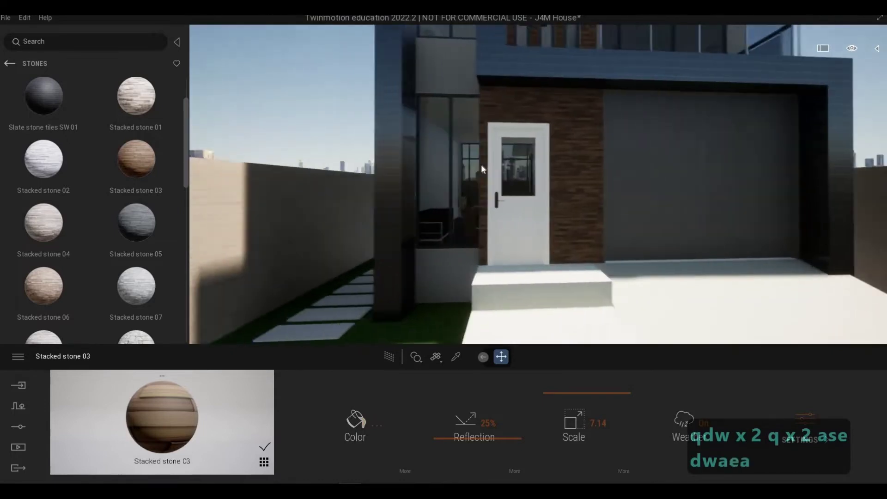
{"action": "key", "text": "w"}
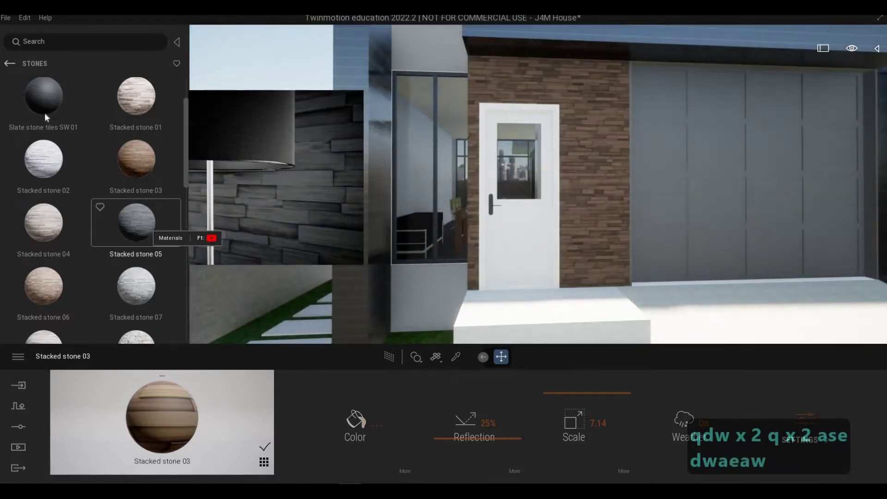
Browse the stone library and try the Slate 01 material on the front door.
{"action": "scroll", "coordinate": [78, 231], "scroll_direction": "down", "scroll_amount": 5}
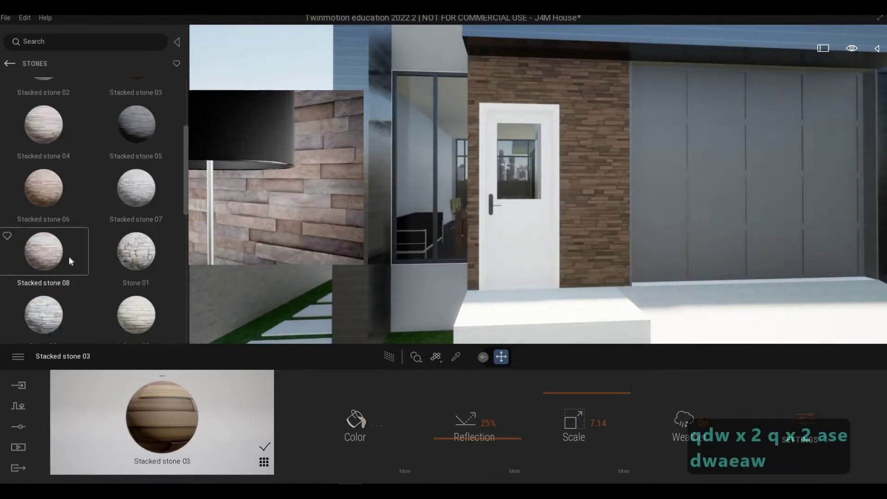
{"action": "scroll", "coordinate": [74, 270], "scroll_direction": "down", "scroll_amount": 5}
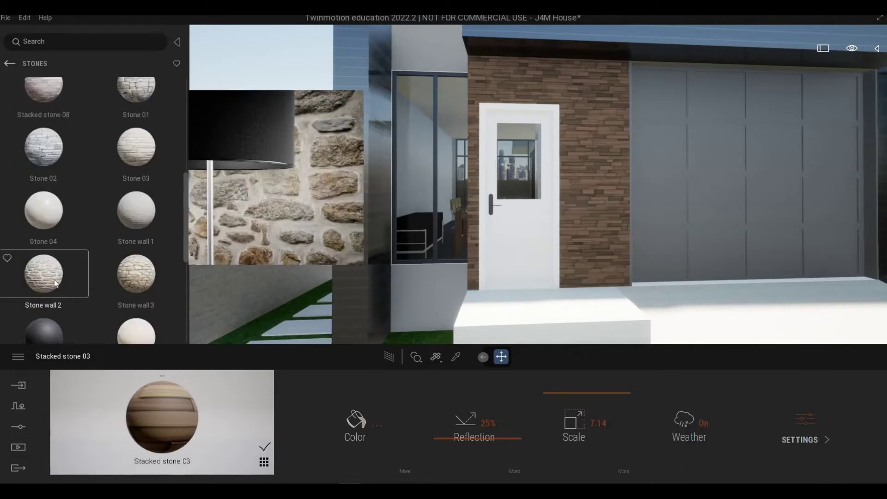
{"action": "key", "text": "a"}
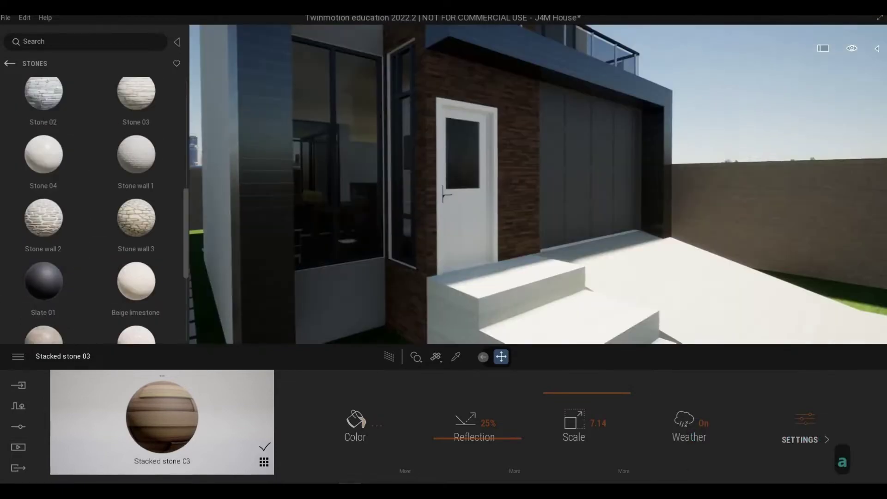
{"action": "key", "text": "w"}
{"action": "key", "text": "d"}
{"action": "left_click_drag", "start_coordinate": [69, 277], "coordinate": [366, 228]}
{"action": "left_click_drag", "start_coordinate": [61, 250], "coordinate": [31, 209]}
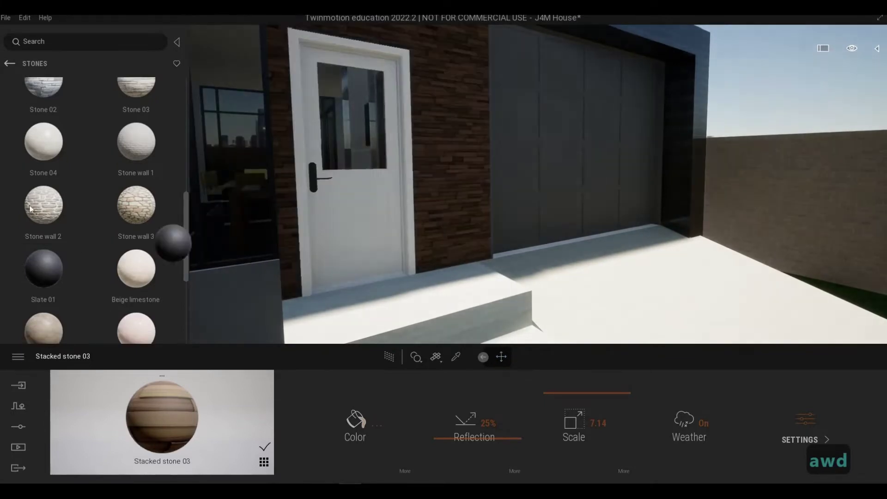
{"action": "scroll", "coordinate": [30, 204], "scroll_direction": "down", "scroll_amount": 1}
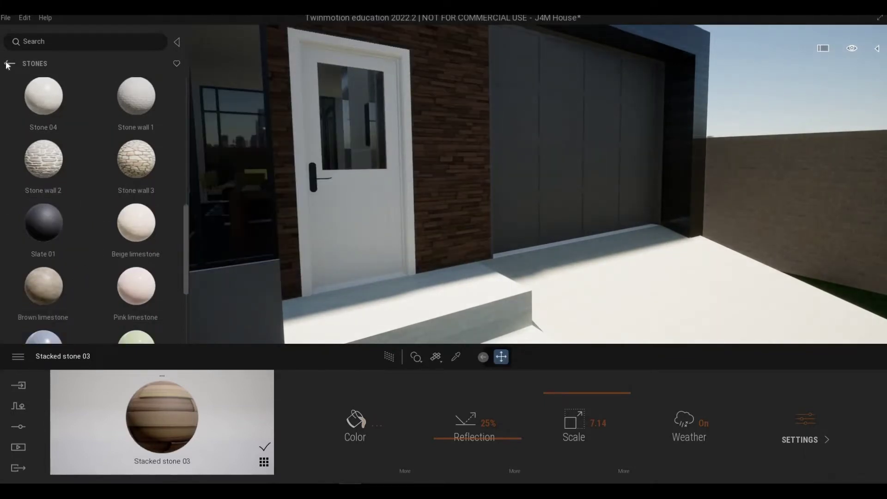
Apply the Chrome material from the metal library to the front door and its frame.
{"action": "left_click", "coordinate": [9, 64]}
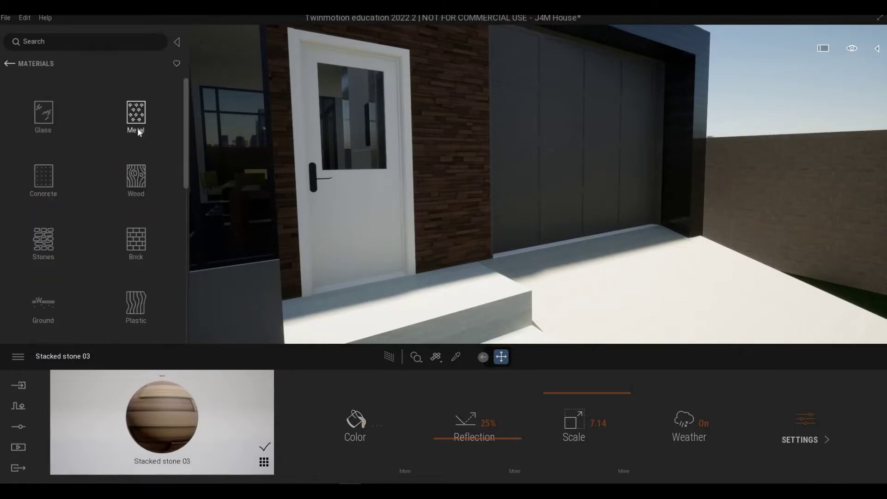
{"action": "left_click", "coordinate": [134, 145]}
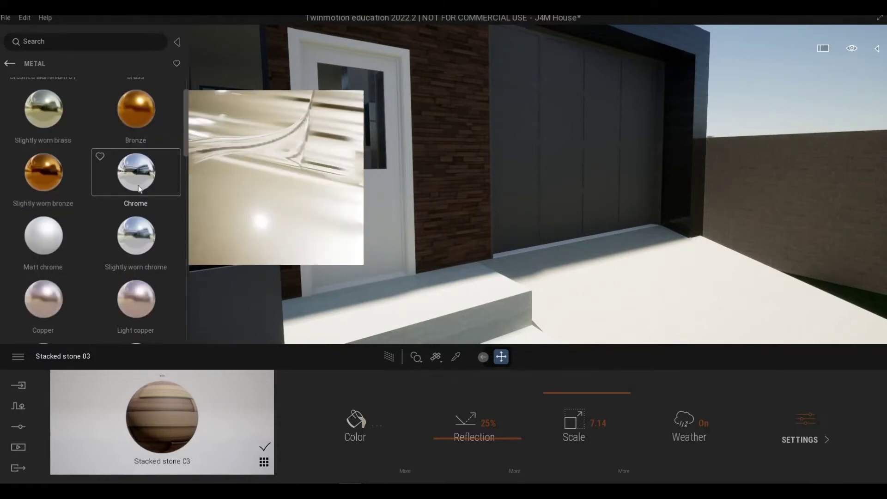
{"action": "scroll", "coordinate": [139, 185], "scroll_direction": "down", "scroll_amount": 1}
{"action": "left_click_drag", "start_coordinate": [323, 231], "coordinate": [323, 232]}
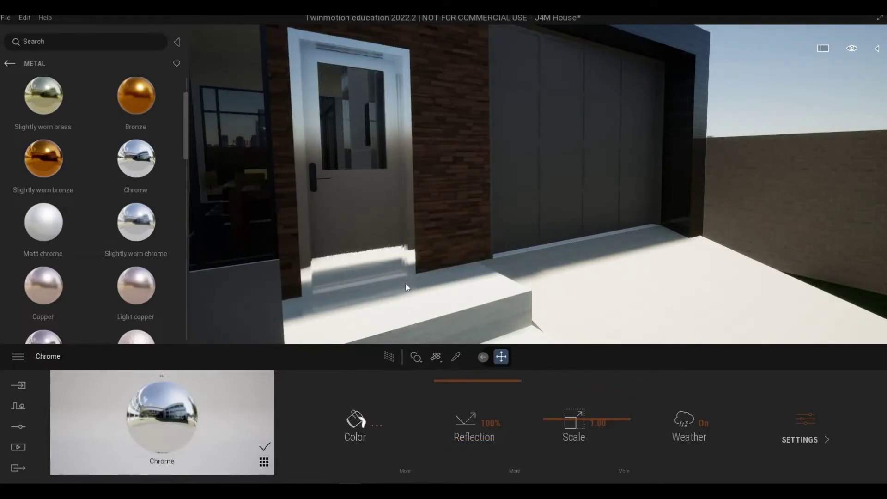
Darken the front door's chrome color to 3F3F3F and set its reflection to 59%.
{"action": "left_click", "coordinate": [356, 421]}
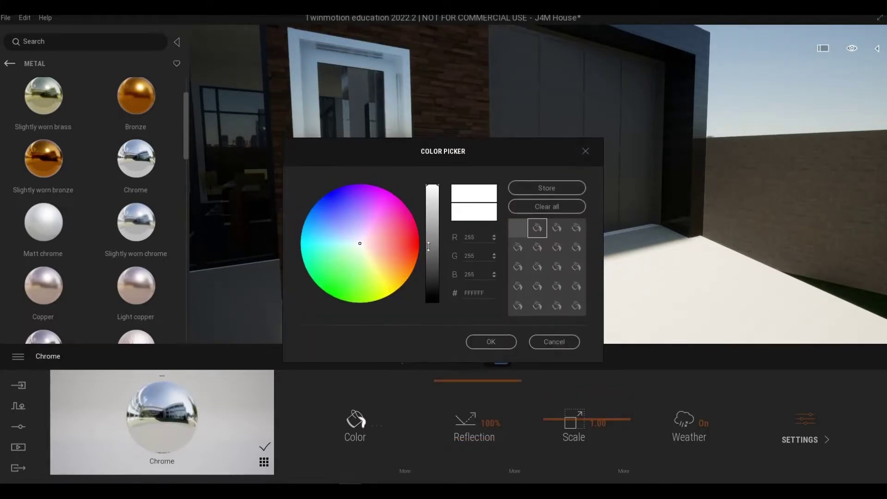
{"action": "left_click_drag", "start_coordinate": [428, 246], "coordinate": [430, 275]}
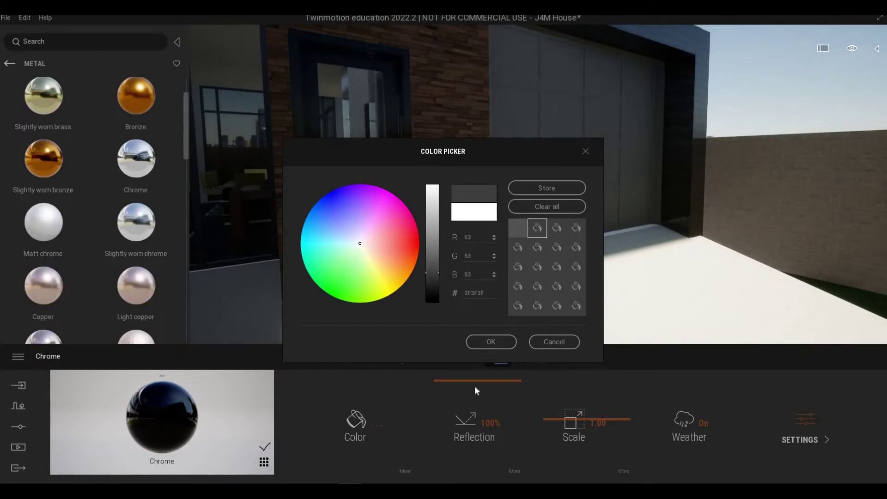
{"action": "left_click", "coordinate": [491, 342]}
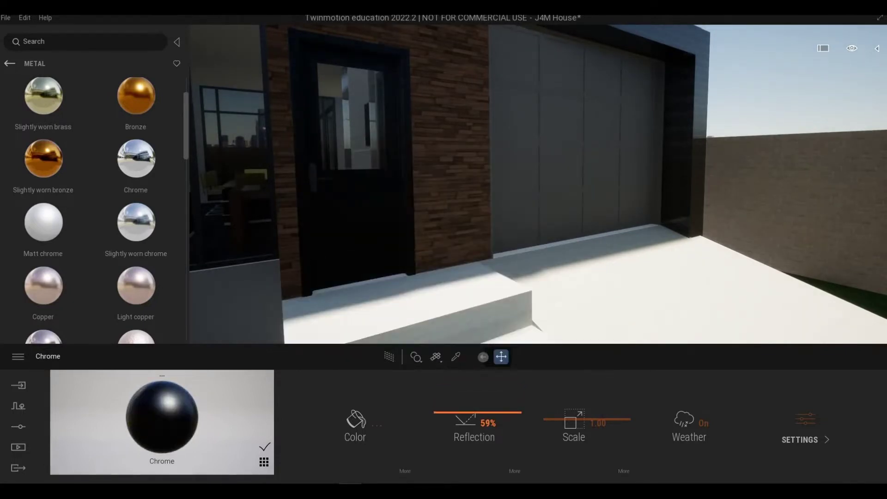
Inspect the dark metal front door together with its handle, glass pane and the surrounding stone wall.
{"action": "key", "text": "d"}
{"action": "key", "text": "a"}
{"action": "key", "text": "w"}
{"action": "key", "text": "a"}
{"action": "key", "text": "w"}
{"action": "key", "text": "s"}
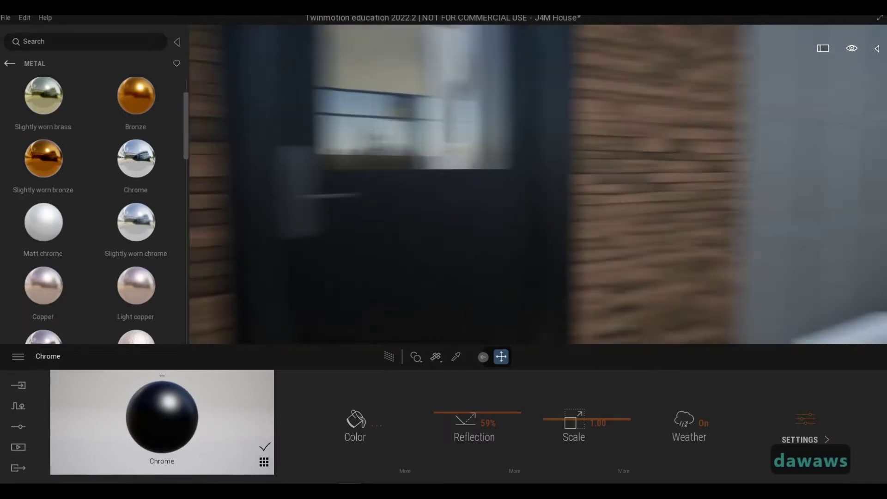
{"action": "key", "text": "s"}
{"action": "key", "text": "d"}
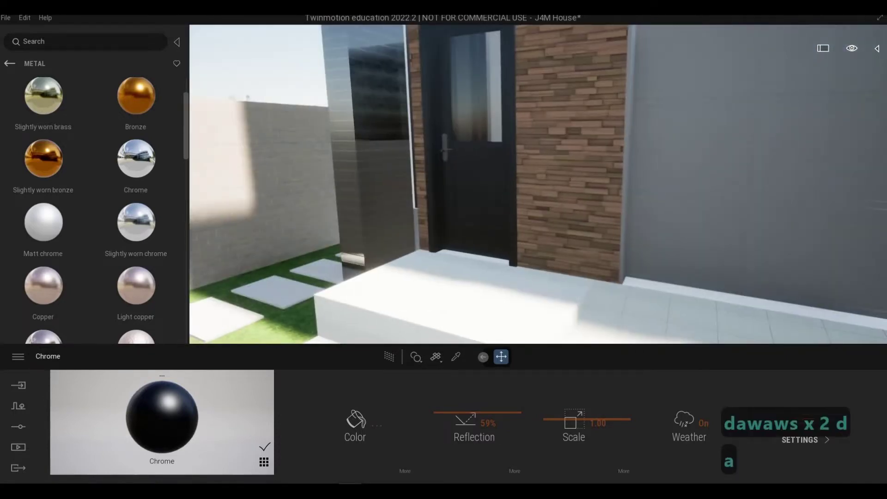
Inspect the dark front door, the ground-floor windows and the stone wall around the entrance.
{"action": "key", "text": "s"}
{"action": "key", "text": "a"}
{"action": "key", "text": "w"}
{"action": "key", "text": "d"}
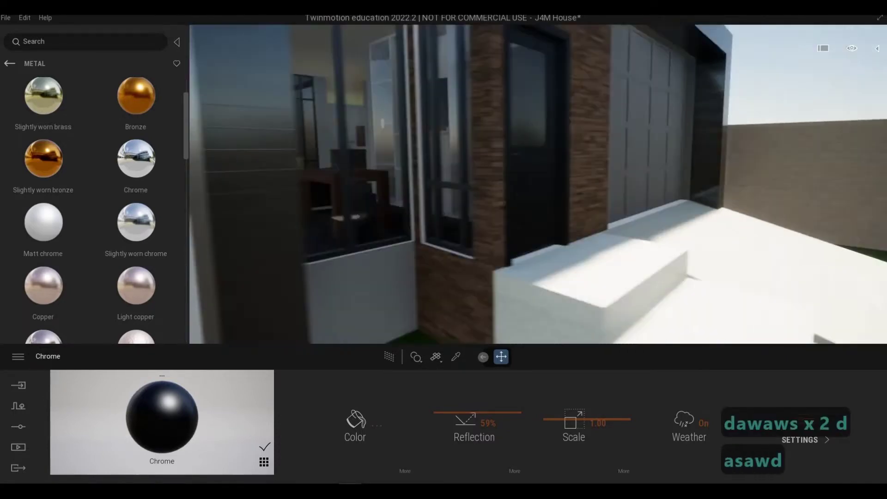
{"action": "key", "text": "w"}
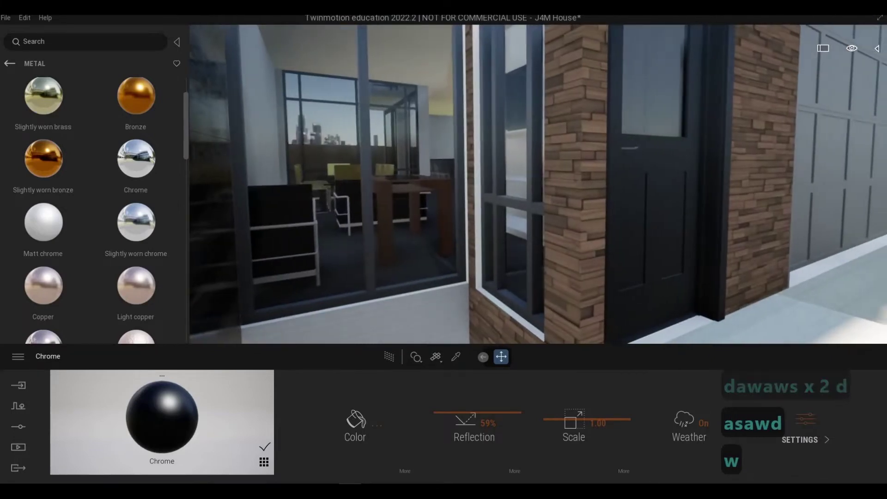
{"action": "key", "text": "s"}
{"action": "key", "text": "d"}
{"action": "key", "text": "s"}
{"action": "key", "text": "q"}
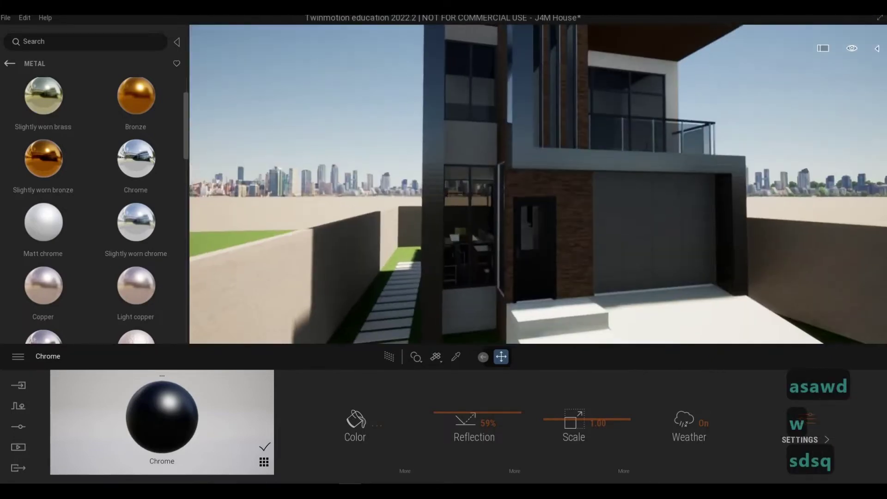
Examine the upper facade, the white wall panels and the balcony to find surfaces still needing a material.
{"action": "key", "text": "d"}
{"action": "key", "text": "q"}
{"action": "key", "text": "d"}
{"action": "key", "text": "w"}
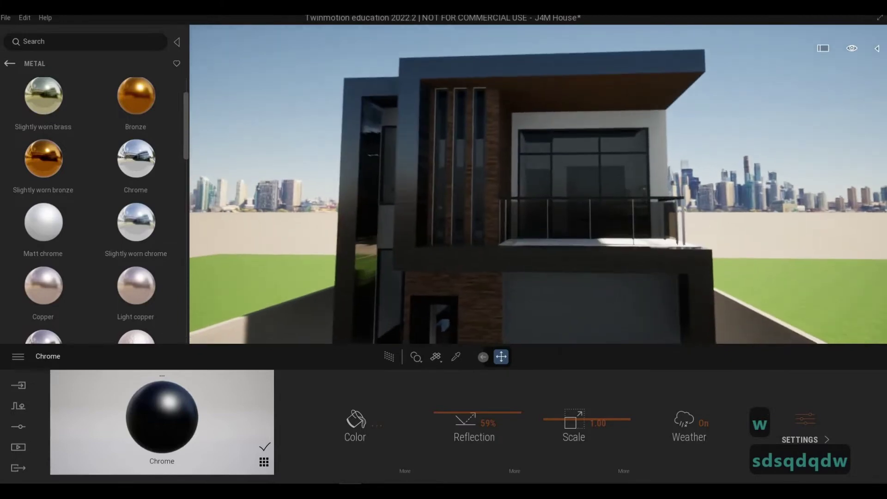
{"action": "key", "text": "a"}
{"action": "key", "text": "w"}
{"action": "key", "text": "a"}
{"action": "key", "text": "e"}
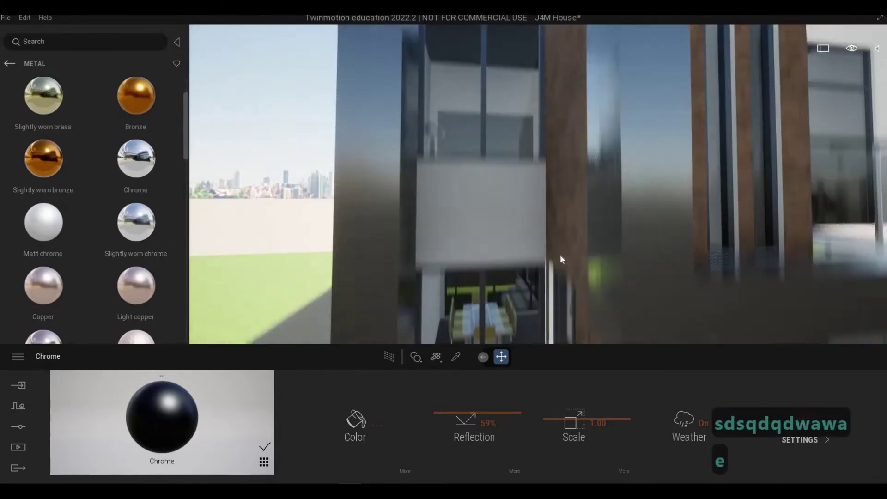
{"action": "key", "text": "s"}
{"action": "key", "text": "d"}
{"action": "key", "text": "q"}
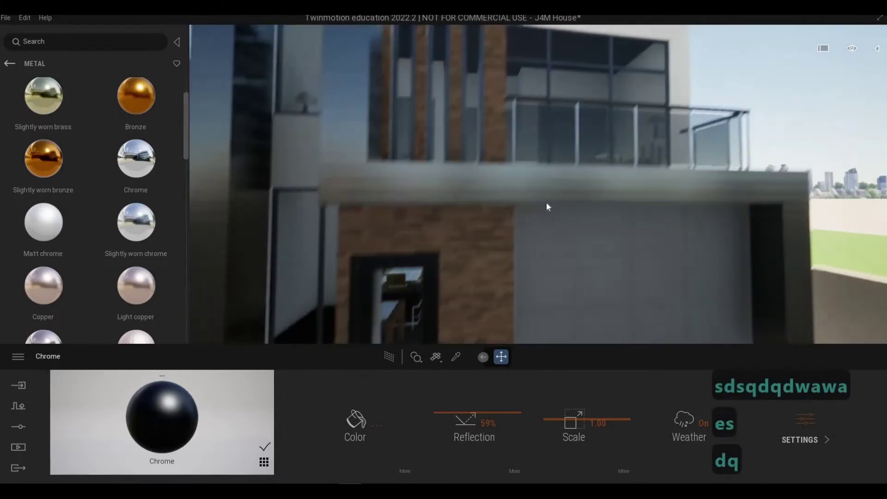
{"action": "key", "text": "d"}
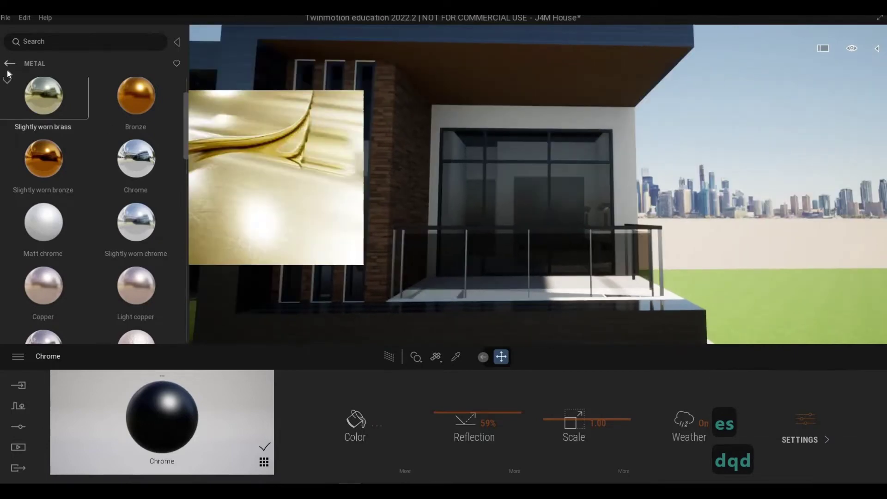
Browse the Quixel Megascans wood surfaces in the library and open the Plank collection.
{"action": "left_click", "coordinate": [8, 68]}
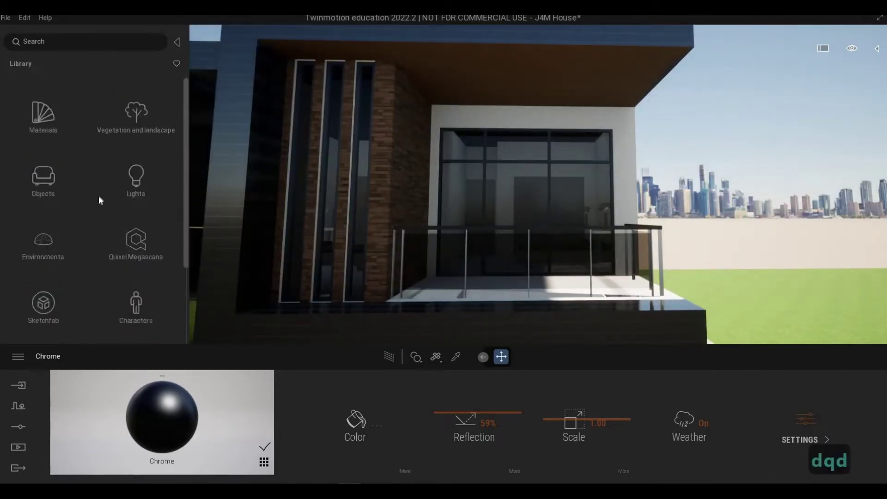
{"action": "left_click", "coordinate": [134, 235]}
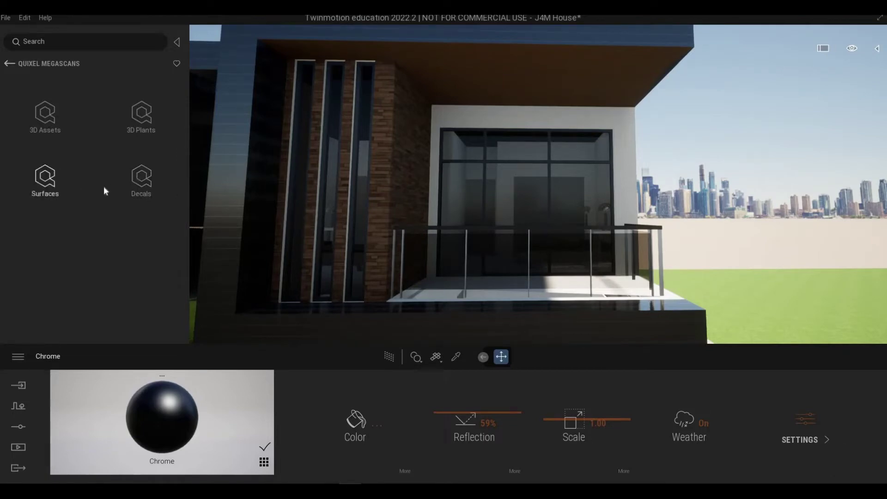
{"action": "left_click", "coordinate": [54, 212]}
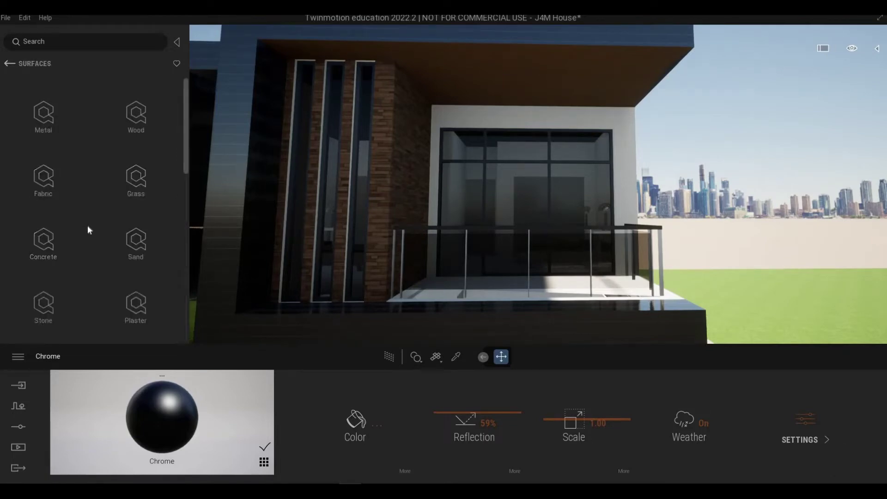
{"action": "scroll", "coordinate": [71, 265], "scroll_direction": "down", "scroll_amount": 3}
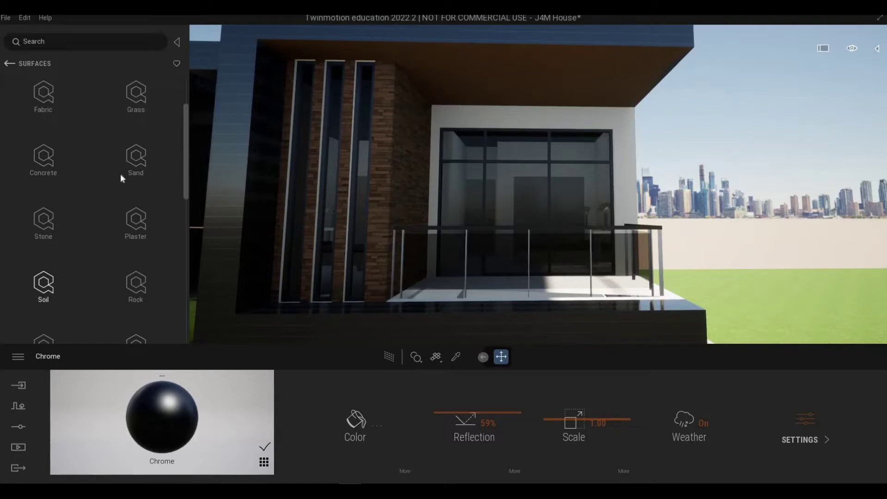
{"action": "scroll", "coordinate": [117, 176], "scroll_direction": "up", "scroll_amount": 2}
{"action": "scroll", "coordinate": [151, 125], "scroll_direction": "up", "scroll_amount": 2}
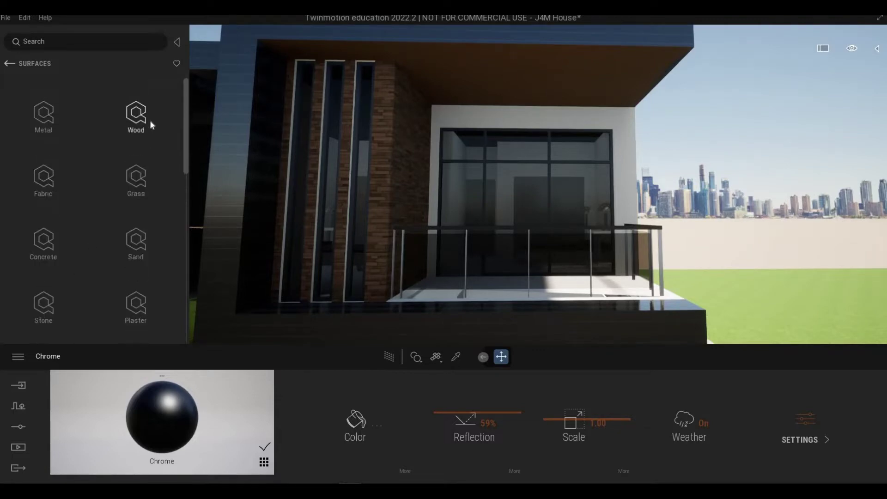
{"action": "left_click", "coordinate": [148, 122]}
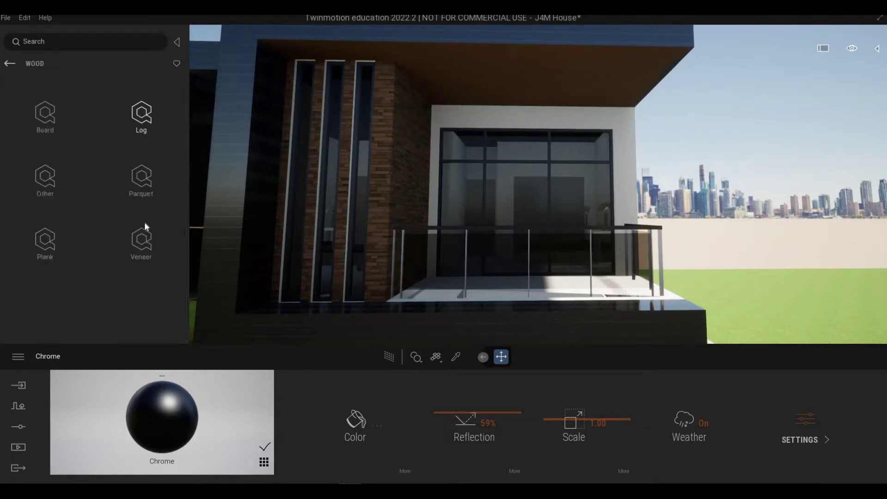
{"action": "left_click", "coordinate": [46, 245]}
{"action": "scroll", "coordinate": [59, 254], "scroll_direction": "down", "scroll_amount": 1}
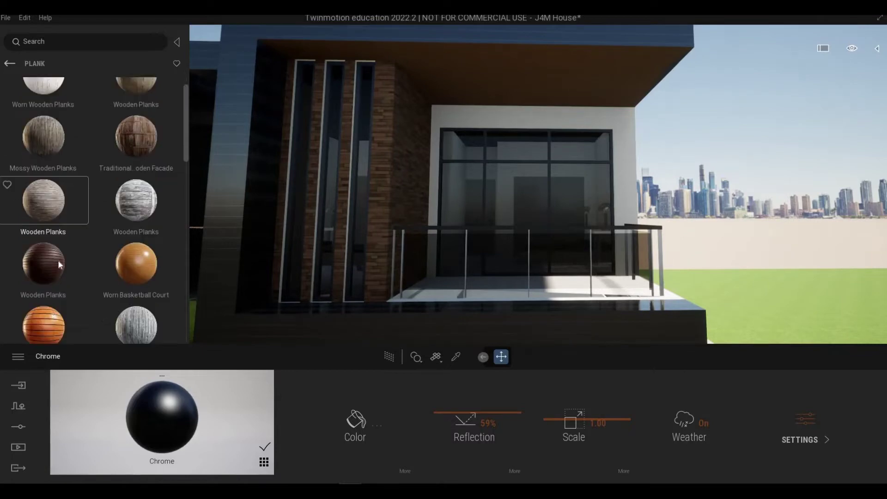
Try the dark brown Wooden Planks material on the white balcony wall, check it inside and outside, and undo it.
{"action": "left_click_drag", "start_coordinate": [528, 105], "coordinate": [520, 118]}
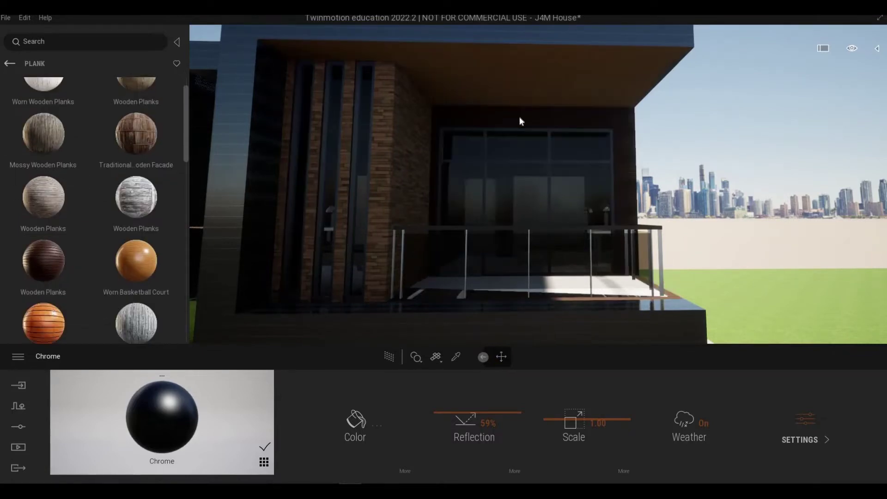
{"action": "left_click", "coordinate": [629, 174]}
{"action": "key", "text": "a"}
{"action": "right_click_drag", "start_coordinate": [630, 173], "coordinate": [577, 198]}
{"action": "key", "text": "w"}
{"action": "key", "text": "a"}
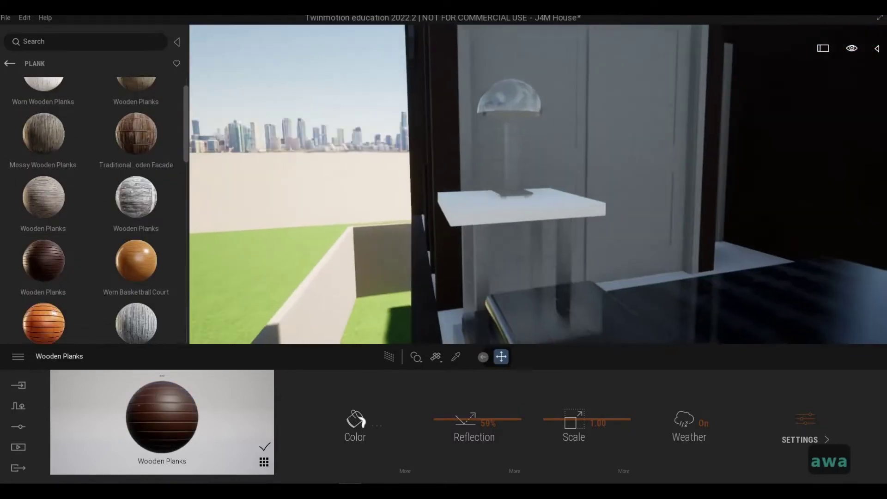
{"action": "key", "text": "e"}
{"action": "key", "text": "d"}
{"action": "key", "text": "s"}
{"action": "key", "text": "s"}
{"action": "key", "text": "s"}
{"action": "key", "text": "s"}
{"action": "key", "text": "s"}
{"action": "key", "text": "s"}
{"action": "key", "text": "s"}
{"action": "key", "text": "d"}
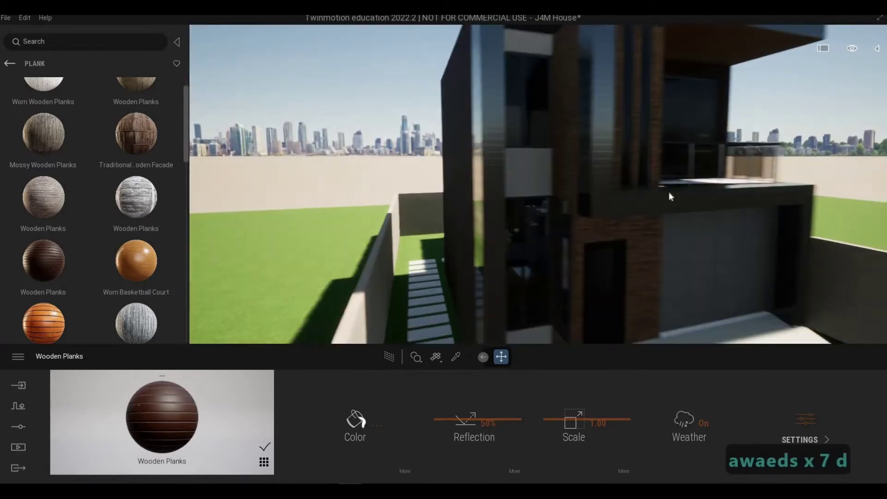
{"action": "key", "text": "ctrl+z"}
Apply the dark brown Wooden Planks material to the white panel between the two front window levels, with its scale at 5.84.
{"action": "key", "text": "w"}
{"action": "key", "text": "w"}
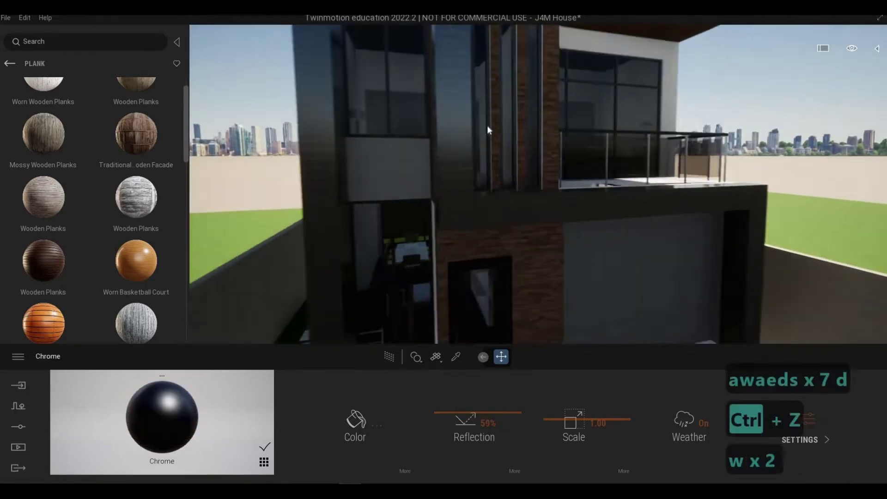
{"action": "key", "text": "a"}
{"action": "key", "text": "w"}
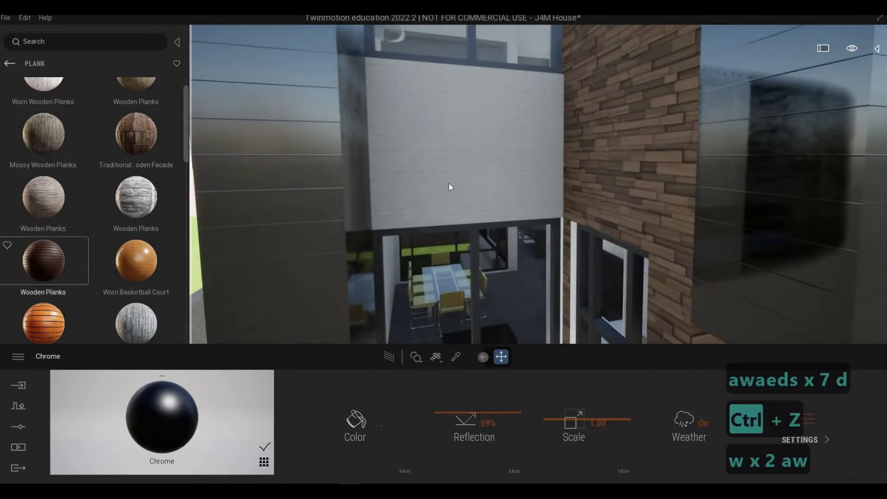
{"action": "left_click_drag", "start_coordinate": [450, 186], "coordinate": [450, 183]}
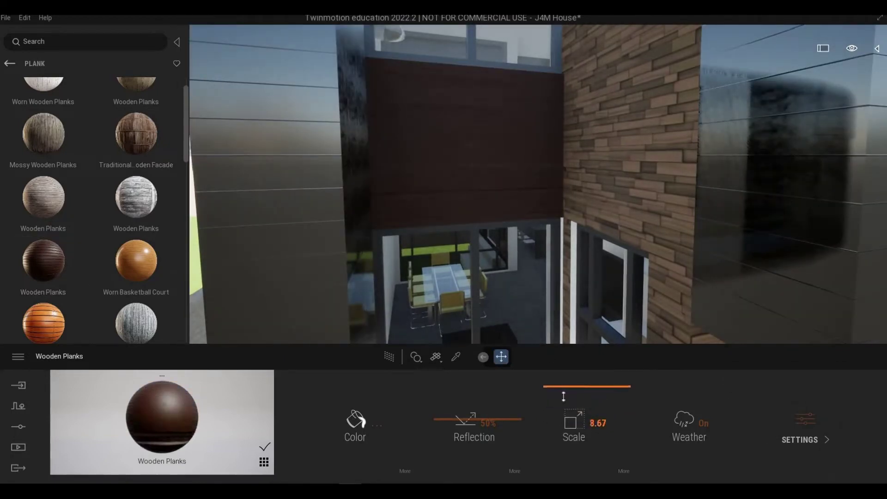
{"action": "left_click_drag", "start_coordinate": [490, 288], "coordinate": [490, 293]}
Inspect the dark plank panel beneath the ground-floor window beside the front door.
{"action": "key", "text": "s"}
{"action": "right_click_drag", "start_coordinate": [489, 293], "coordinate": [437, 312]}
{"action": "key", "text": "d"}
{"action": "key", "text": "e"}
{"action": "key", "text": "e"}
{"action": "key", "text": "w"}
{"action": "key", "text": "q"}
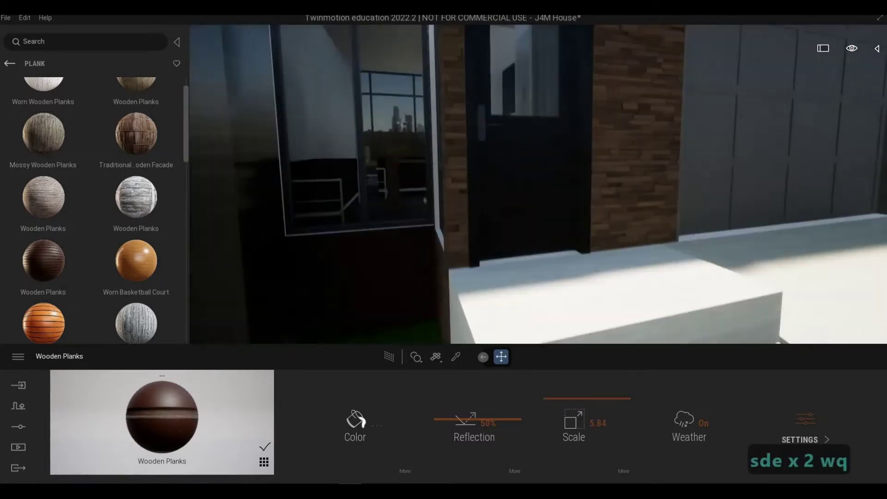
{"action": "key", "text": "a"}
{"action": "key", "text": "d"}
{"action": "key", "text": "s"}
{"action": "key", "text": "s"}
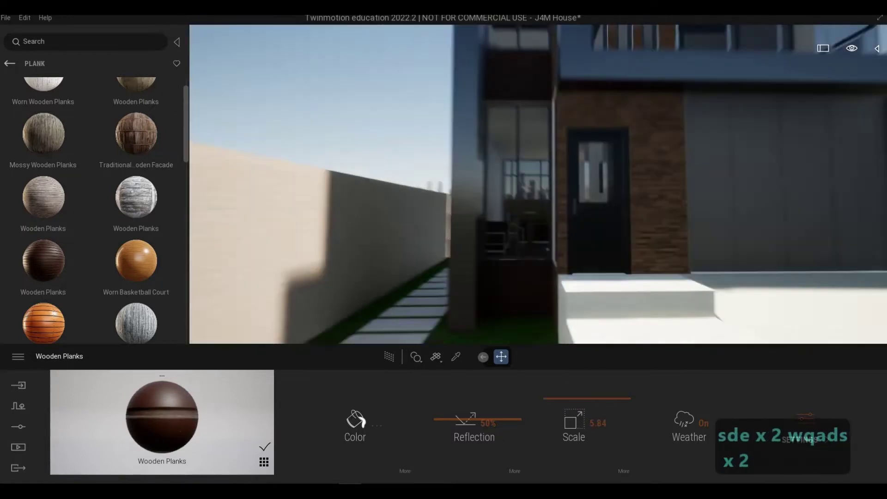
Inspect the plank panel against the upper facade, the stone fins and the balcony.
{"action": "key", "text": "d"}
{"action": "key", "text": "q"}
{"action": "key", "text": "q"}
{"action": "key", "text": "a"}
{"action": "key", "text": "w"}
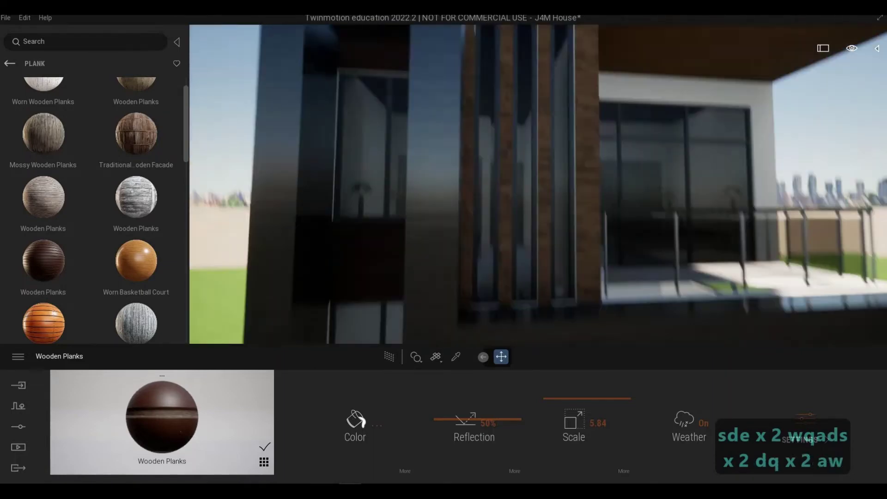
{"action": "key", "text": "d"}
{"action": "key", "text": "d"}
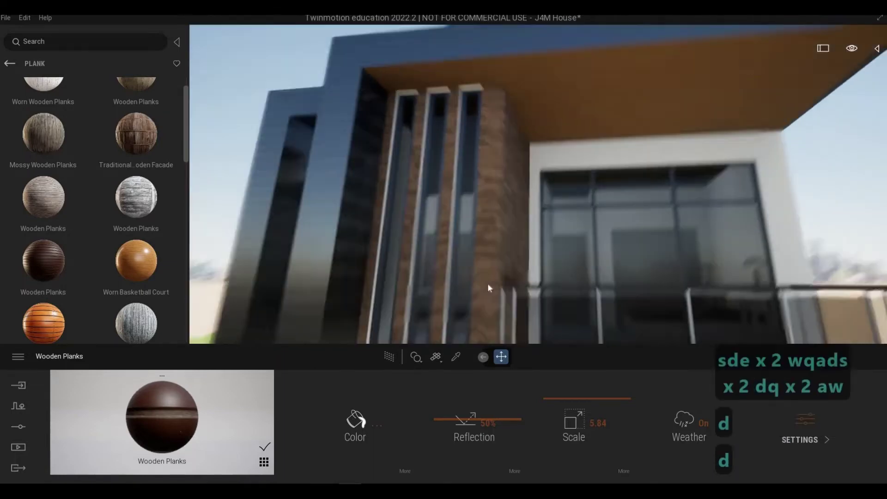
{"action": "key", "text": "s"}
{"action": "key", "text": "a"}
Examine the side wall, the garage door and the entrance steps from close up.
{"action": "key", "text": "a"}
{"action": "key", "text": "e"}
{"action": "key", "text": "w"}
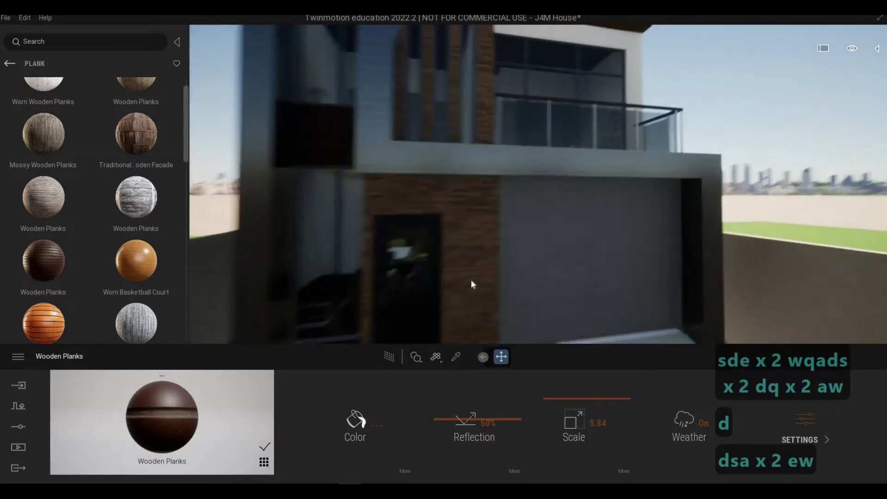
{"action": "key", "text": "a"}
{"action": "key", "text": "a"}
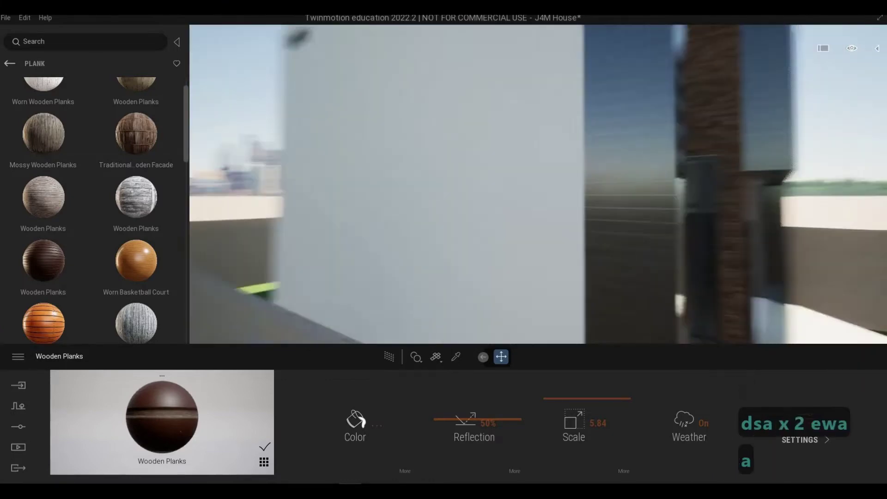
{"action": "key", "text": "d"}
{"action": "key", "text": "d"}
{"action": "key", "text": "d"}
{"action": "key", "text": "d"}
{"action": "key", "text": "d"}
{"action": "key", "text": "d"}
{"action": "key", "text": "d"}
{"action": "key", "text": "w"}
{"action": "key", "text": "d"}
{"action": "key", "text": "e"}
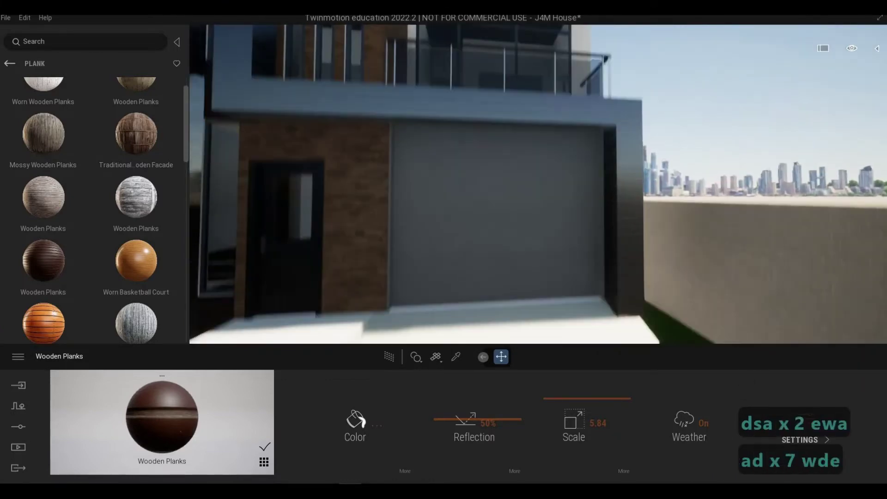
{"action": "key", "text": "a"}
{"action": "key", "text": "s"}
{"action": "key", "text": "d"}
{"action": "key", "text": "w"}
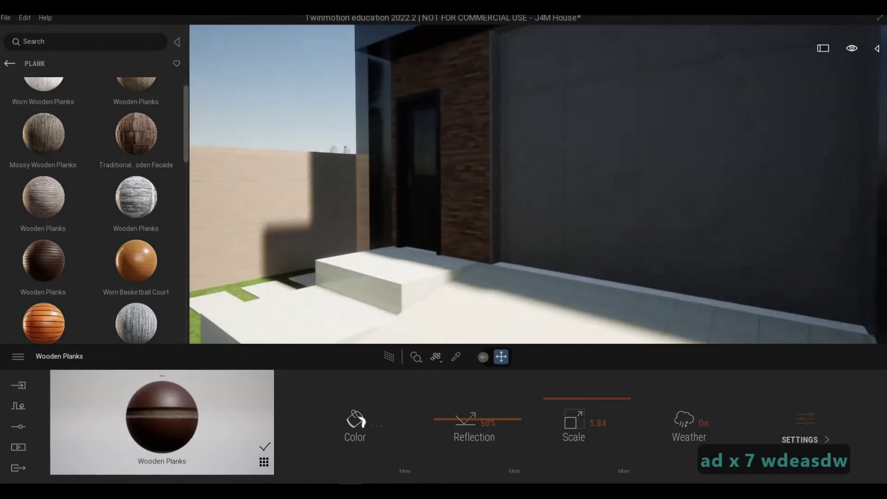
Try the Traditional Japanese Wooden Facade material on the street fence walls and gate pillar at a scale of 0.30.
{"action": "key", "text": "a"}
{"action": "key", "text": "s"}
{"action": "key", "text": "d"}
{"action": "key", "text": "s"}
{"action": "key", "text": "a"}
{"action": "key", "text": "w"}
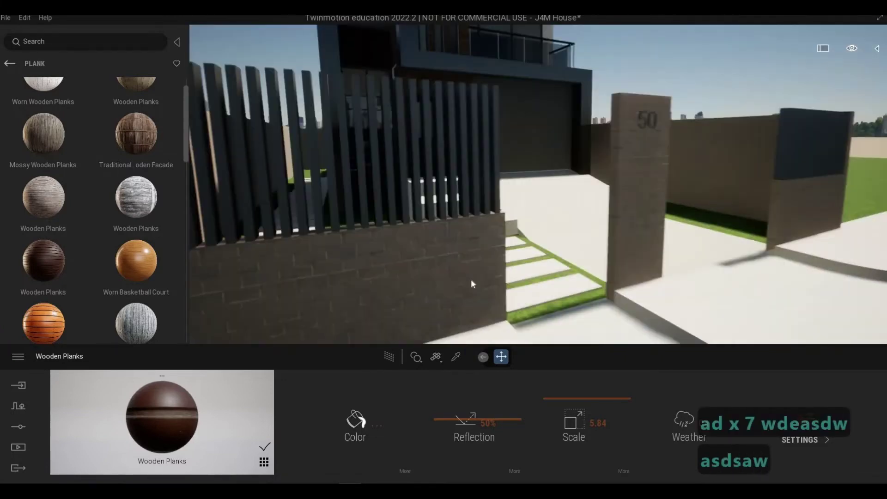
{"action": "key", "text": "d"}
{"action": "key", "text": "s"}
{"action": "key", "text": "d"}
{"action": "key", "text": "a"}
{"action": "key", "text": "w"}
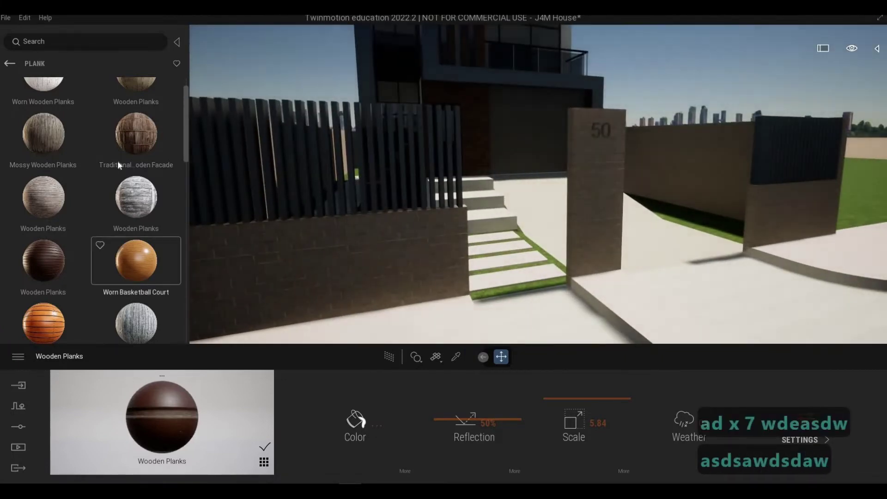
{"action": "scroll", "coordinate": [125, 158], "scroll_direction": "up", "scroll_amount": 1}
{"action": "left_click_drag", "start_coordinate": [614, 223], "coordinate": [614, 224]}
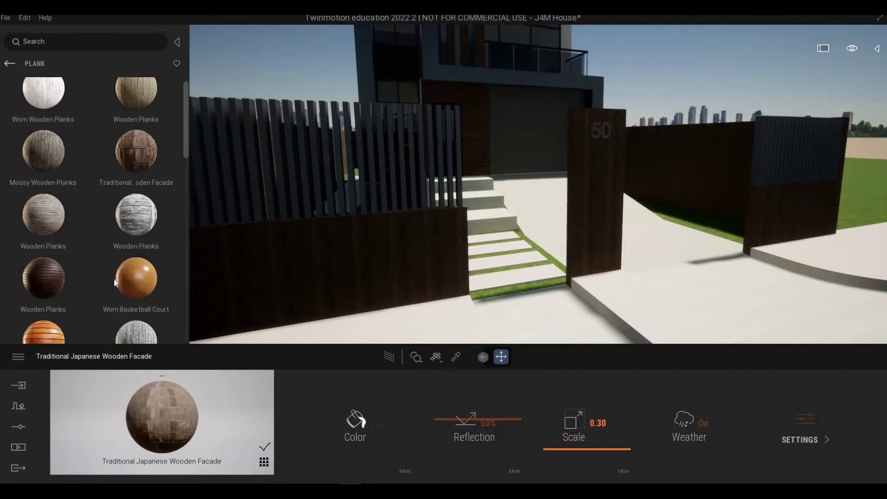
Replace the fence wall and gate pillar material with the weathered gray Wooden Planks.
{"action": "scroll", "coordinate": [115, 238], "scroll_direction": "up", "scroll_amount": 1}
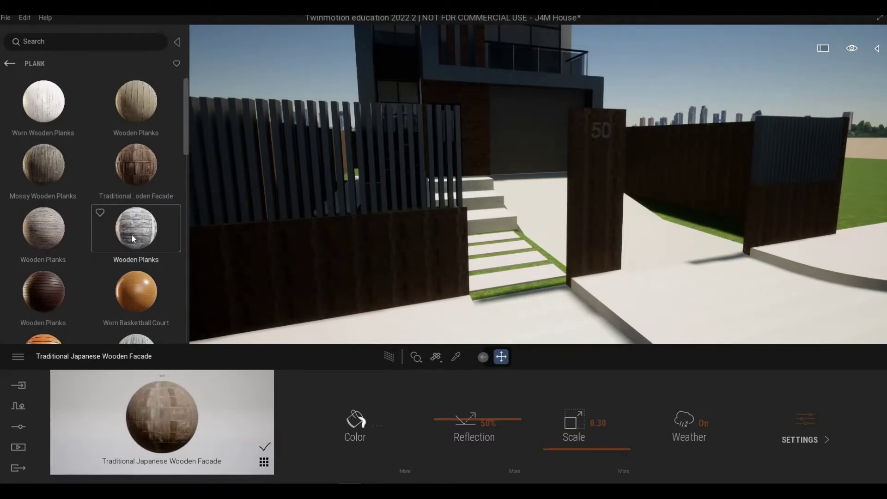
{"action": "left_click_drag", "start_coordinate": [596, 202], "coordinate": [580, 212]}
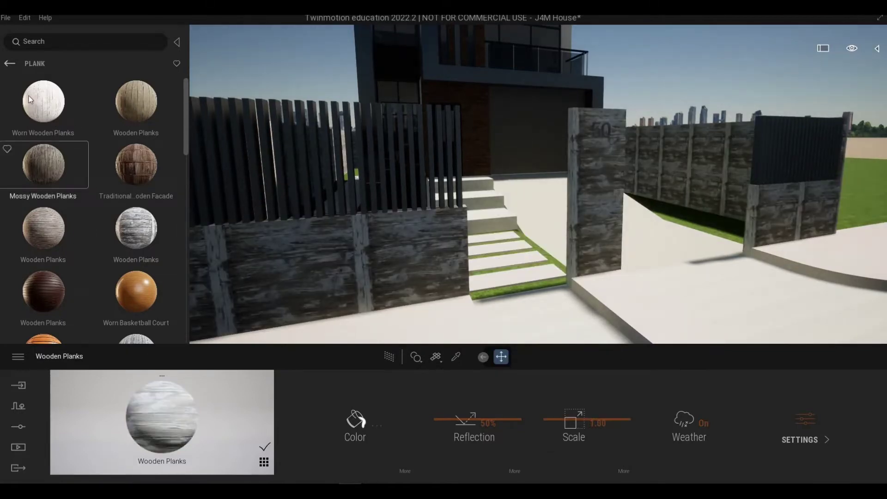
Apply the painted Concrete Facade material to the street fence walls and gate pillar at a scale of 0.31.
{"action": "left_click", "coordinate": [10, 64]}
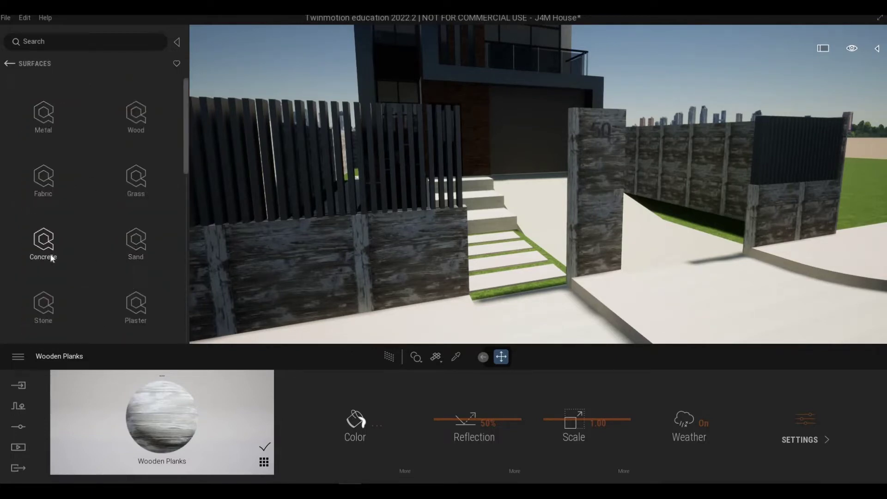
{"action": "left_click", "coordinate": [51, 255]}
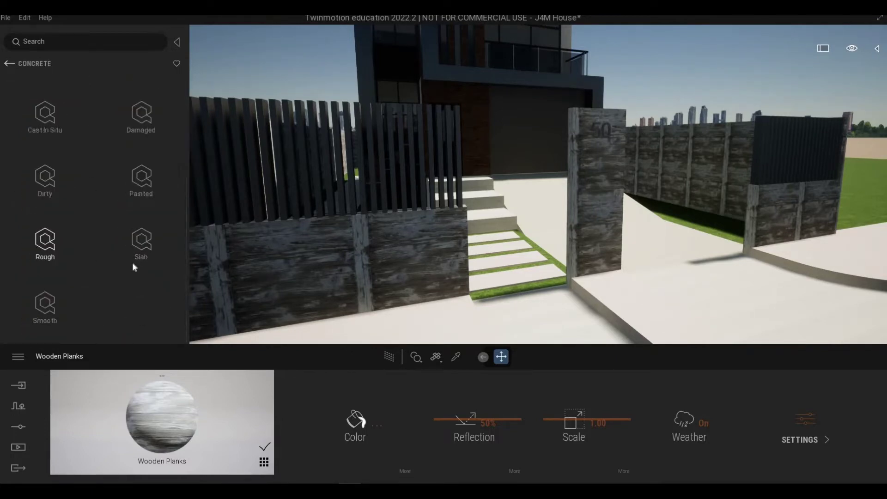
{"action": "left_click", "coordinate": [132, 188]}
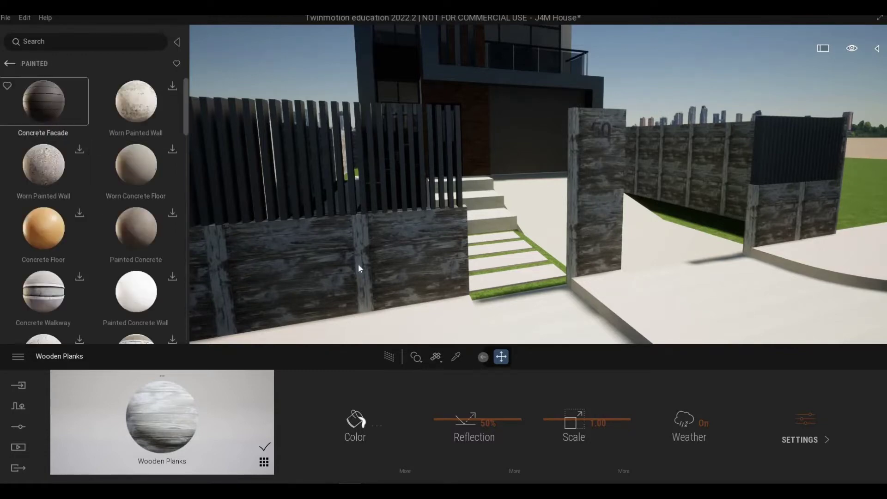
{"action": "left_click_drag", "start_coordinate": [358, 263], "coordinate": [363, 266]}
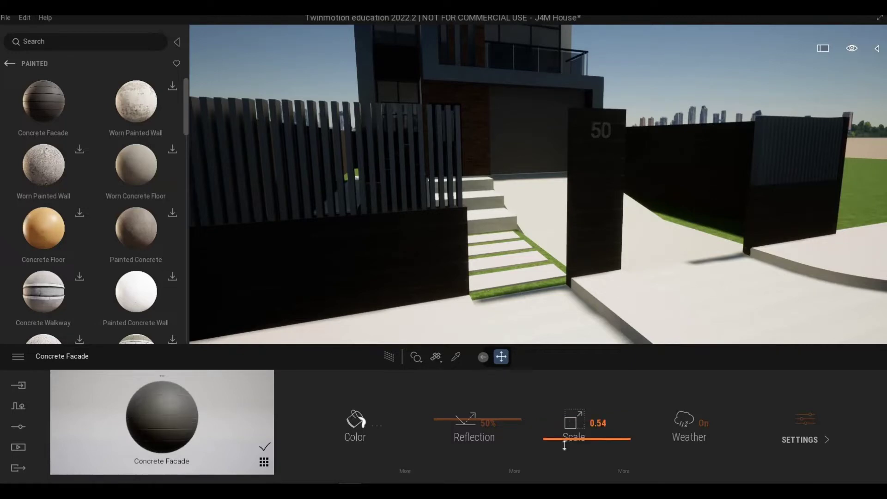
Inspect the fence walls and gate pillar from several viewpoints and look through the other painted concrete materials.
{"action": "key", "text": "a"}
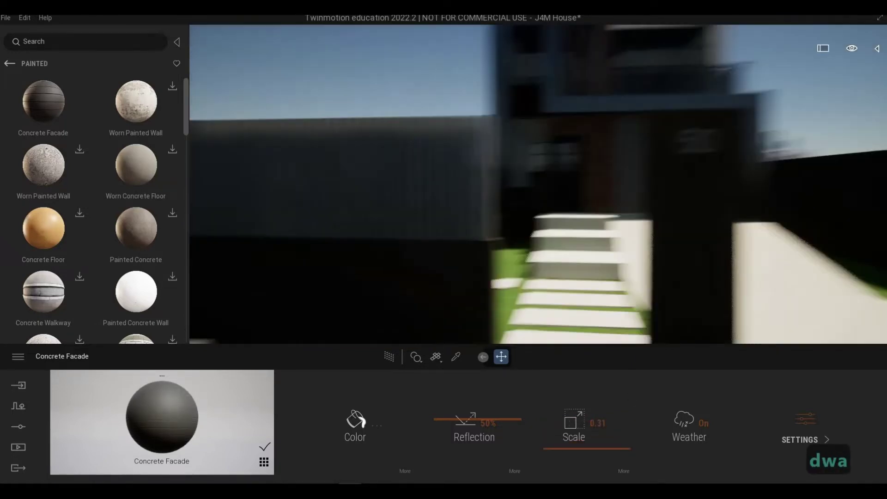
{"action": "key", "text": "w"}
{"action": "key", "text": "s"}
{"action": "key", "text": "s"}
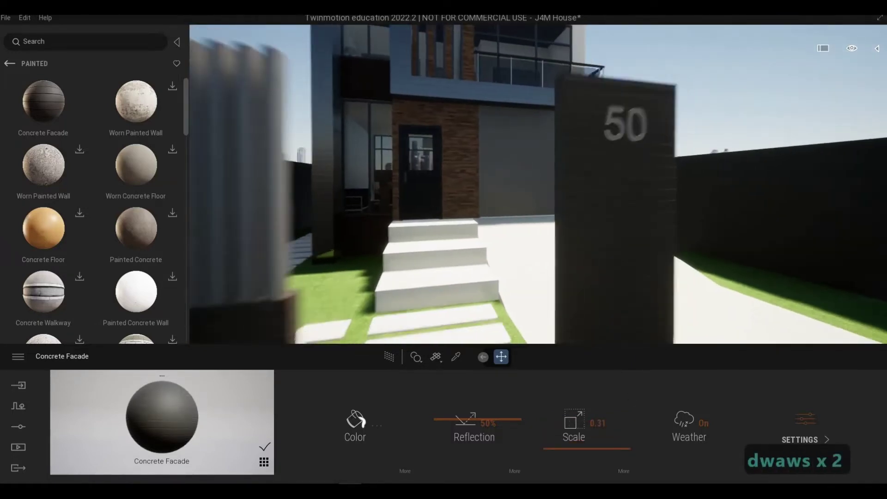
{"action": "key", "text": "d"}
{"action": "key", "text": "d"}
{"action": "key", "text": "a"}
{"action": "key", "text": "w"}
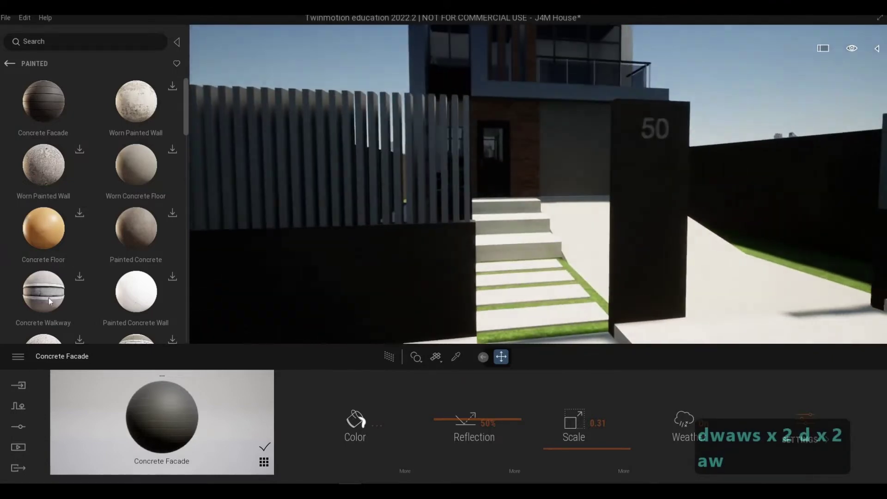
{"action": "scroll", "coordinate": [60, 282], "scroll_direction": "down", "scroll_amount": 2}
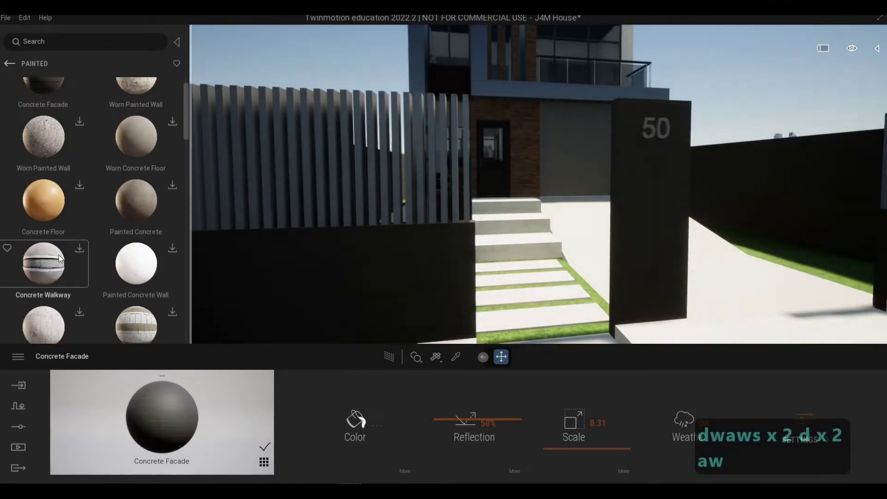
{"action": "scroll", "coordinate": [54, 235], "scroll_direction": "up", "scroll_amount": 2}
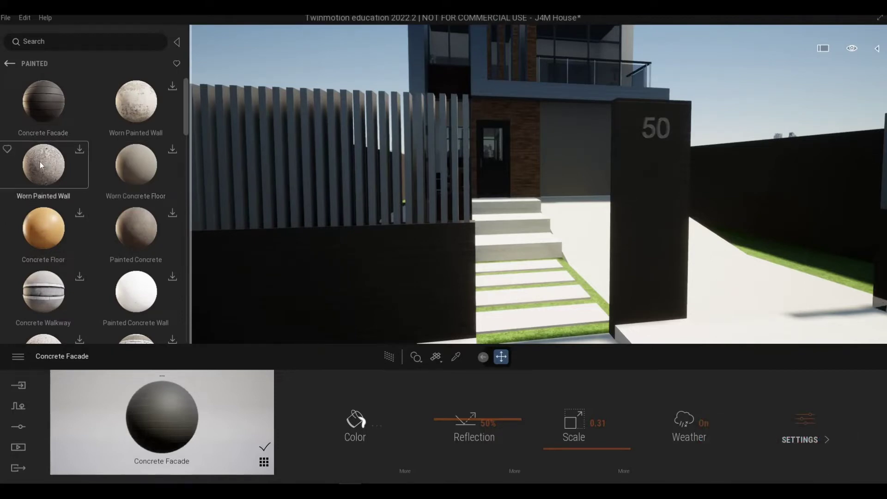
{"action": "scroll", "coordinate": [71, 226], "scroll_direction": "down", "scroll_amount": 5}
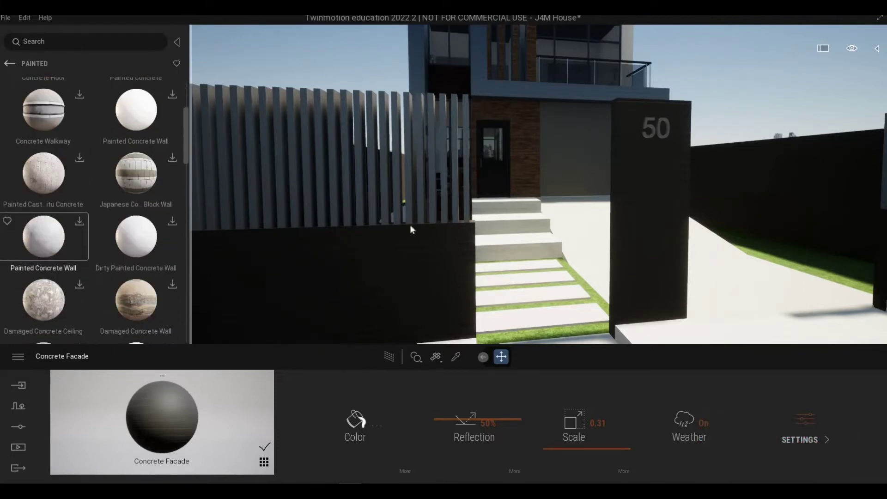
Examine the street front from the driveway side, including the front door, brick cladding and garage.
{"action": "key", "text": "d"}
{"action": "key", "text": "d"}
{"action": "key", "text": "d"}
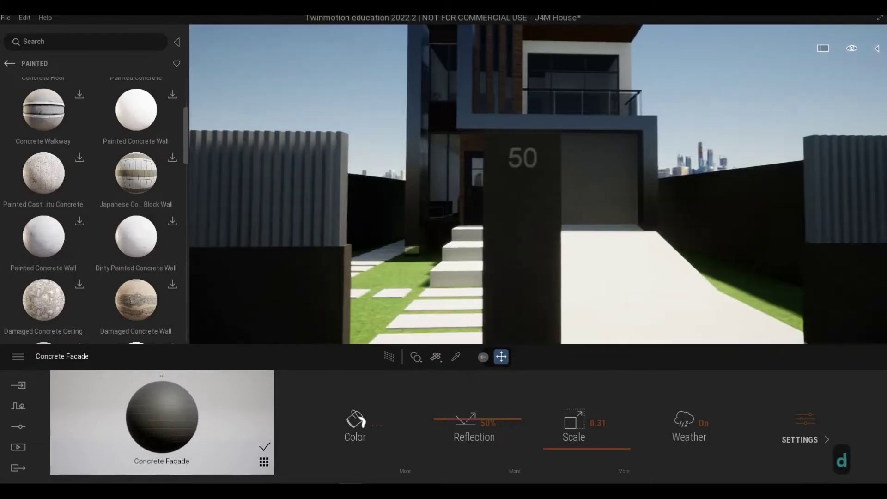
{"action": "key", "text": "d"}
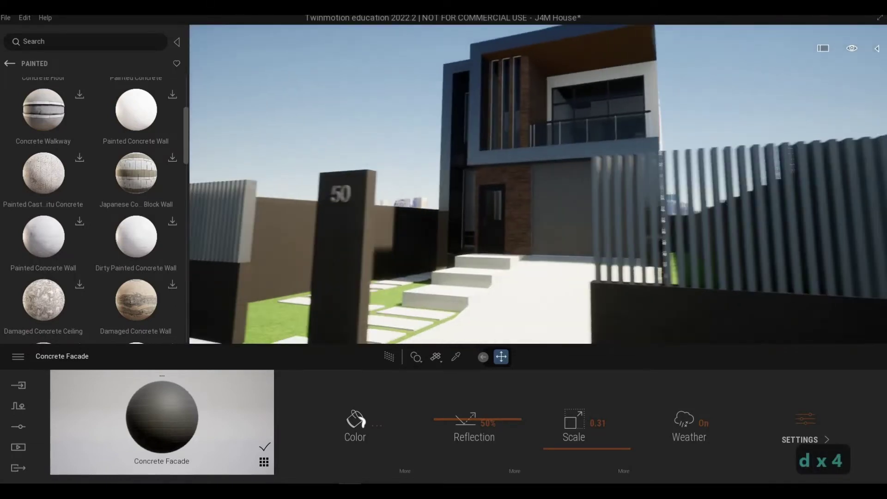
{"action": "key", "text": "a"}
{"action": "key", "text": "w"}
{"action": "key", "text": "a"}
{"action": "right_click_drag", "start_coordinate": [467, 223], "coordinate": [506, 226]}
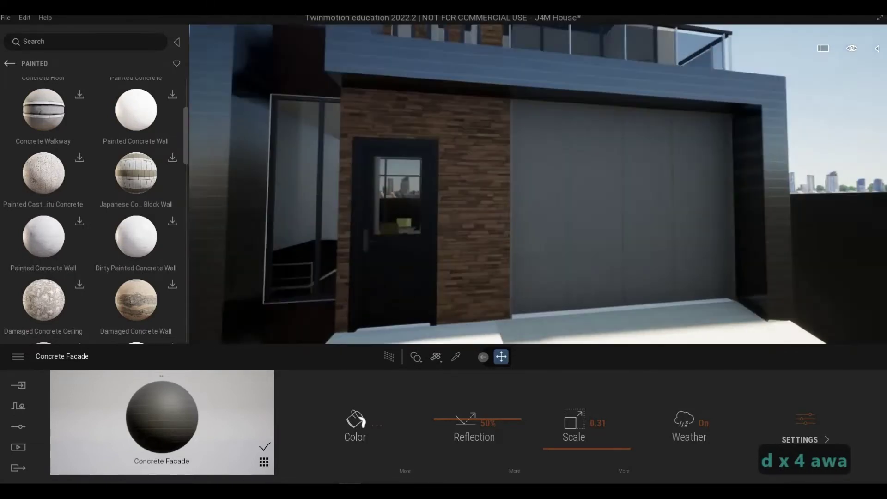
Download the concrete-with-pebbles and light gray Beach Pebbles materials from the stone Pebble category and look through the remaining pebble materials.
{"action": "left_click", "coordinate": [9, 64]}
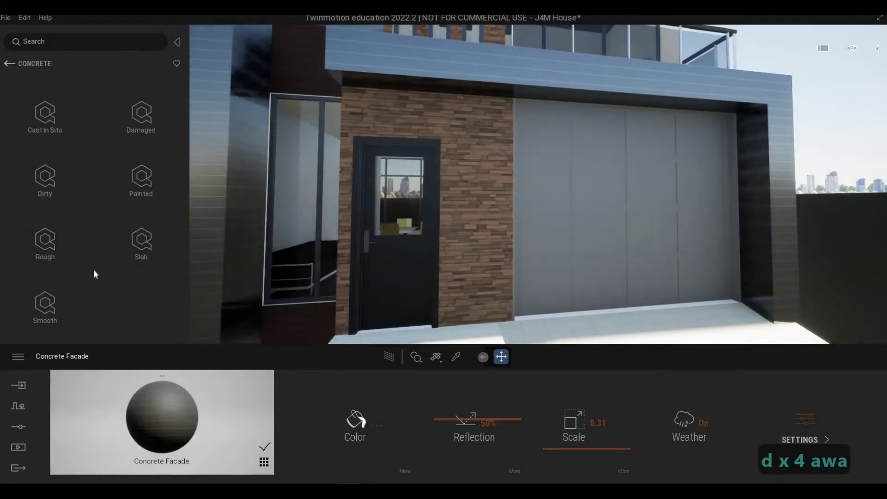
{"action": "left_click", "coordinate": [9, 65]}
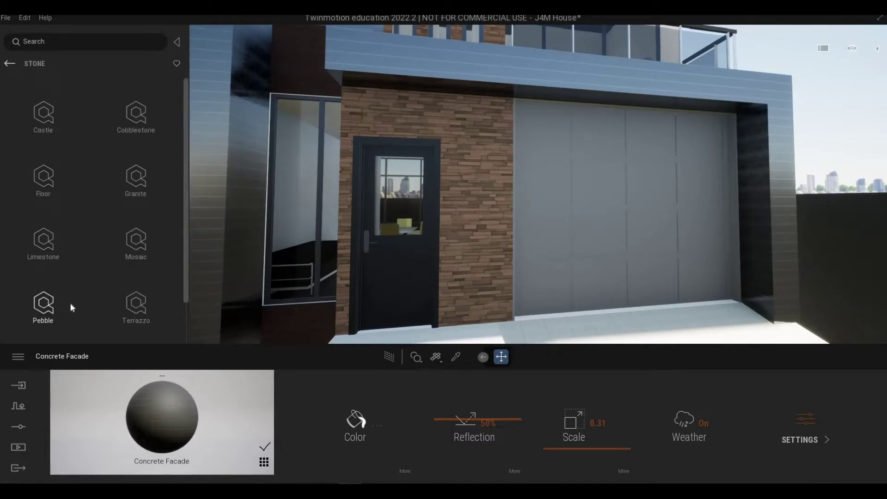
{"action": "left_click", "coordinate": [71, 303]}
{"action": "key", "text": "s"}
{"action": "right_click_drag", "start_coordinate": [296, 166], "coordinate": [286, 259]}
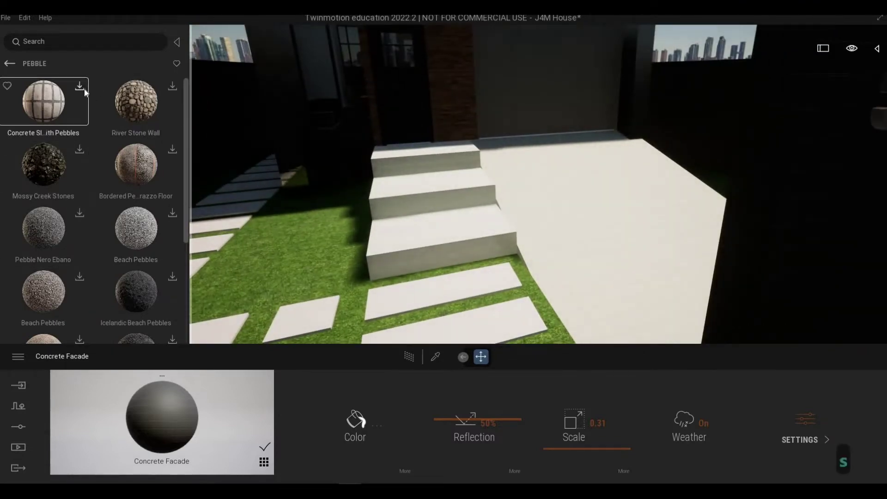
{"action": "left_click", "coordinate": [172, 214]}
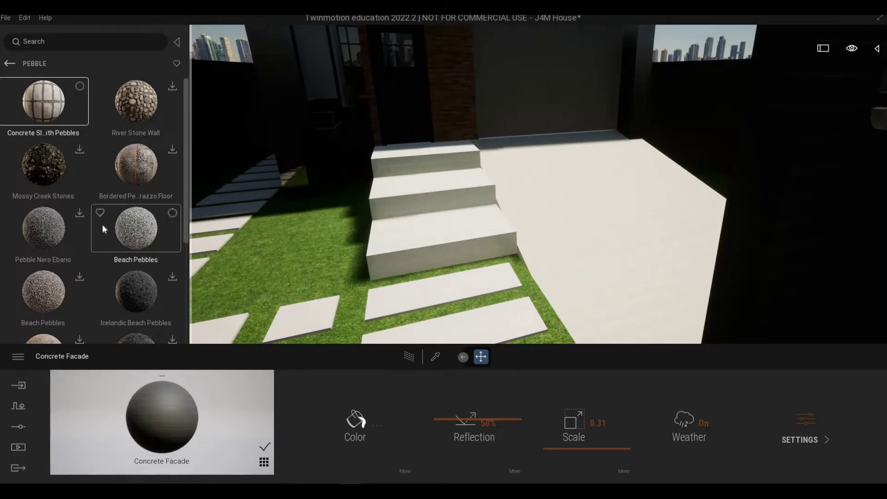
{"action": "scroll", "coordinate": [101, 224], "scroll_direction": "down", "scroll_amount": 5}
{"action": "scroll", "coordinate": [101, 223], "scroll_direction": "up", "scroll_amount": 4}
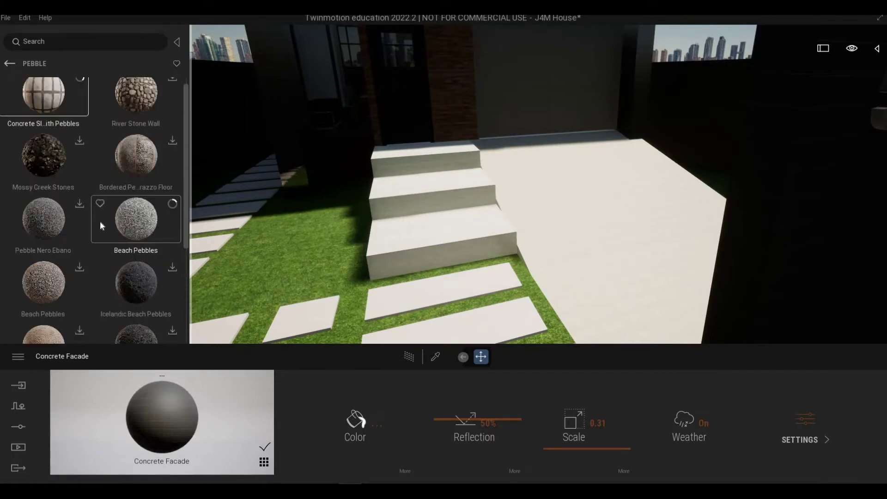
{"action": "scroll", "coordinate": [76, 242], "scroll_direction": "down", "scroll_amount": 5}
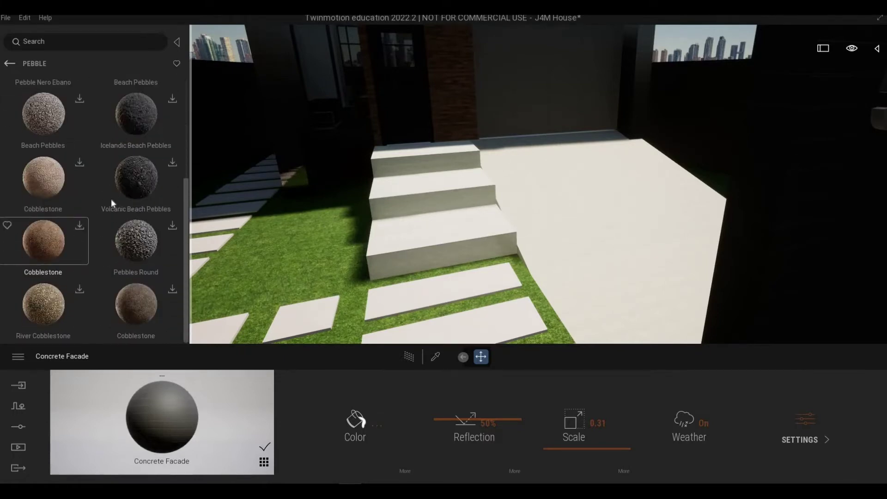
{"action": "scroll", "coordinate": [111, 198], "scroll_direction": "up", "scroll_amount": 5}
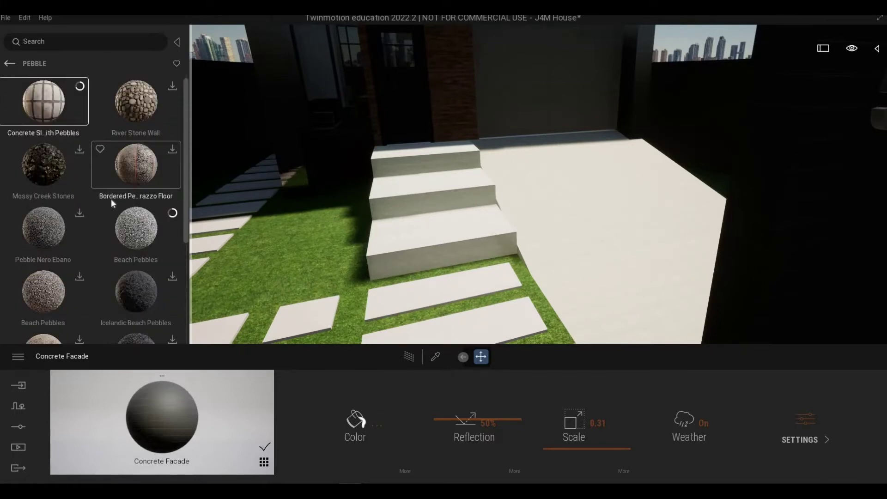
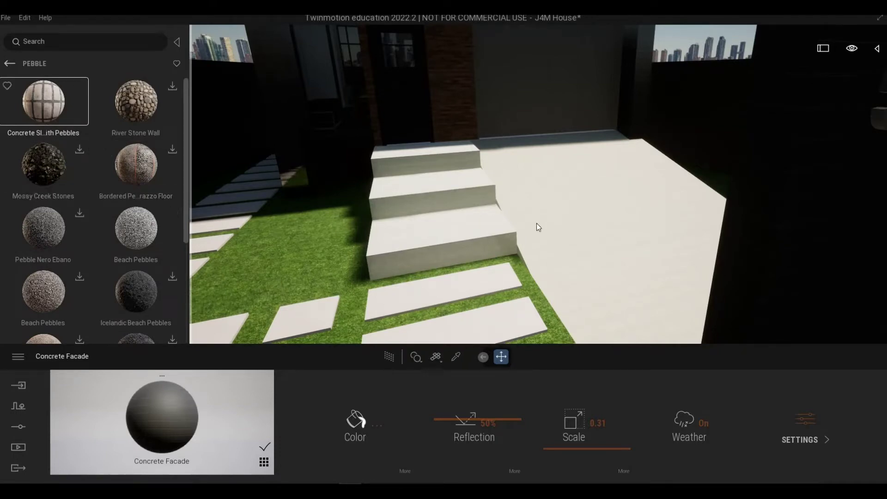
Apply the Concrete Slabs with Pebbles material to the driveway and set its scale to 0.80.
{"action": "left_click_drag", "start_coordinate": [537, 223], "coordinate": [580, 235]}
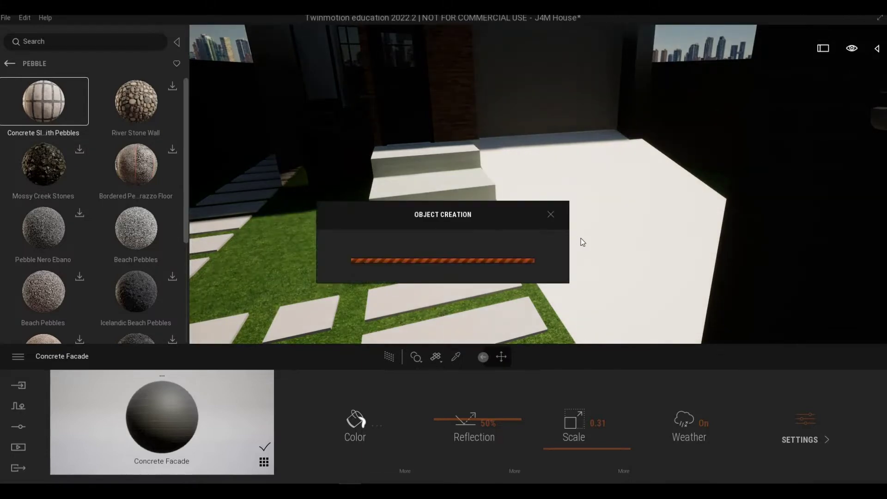
{"action": "key", "text": "s"}
{"action": "right_click_drag", "start_coordinate": [582, 242], "coordinate": [572, 258]}
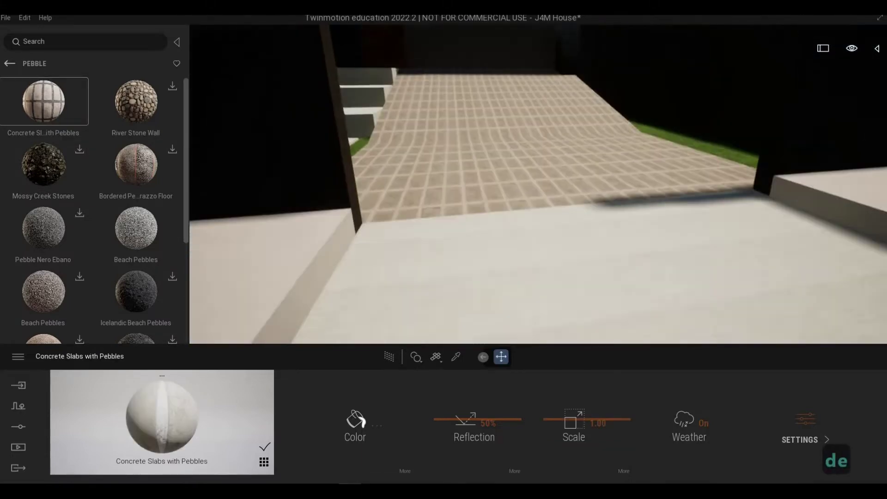
{"action": "key", "text": "a"}
{"action": "key", "text": "w"}
{"action": "key", "text": "q"}
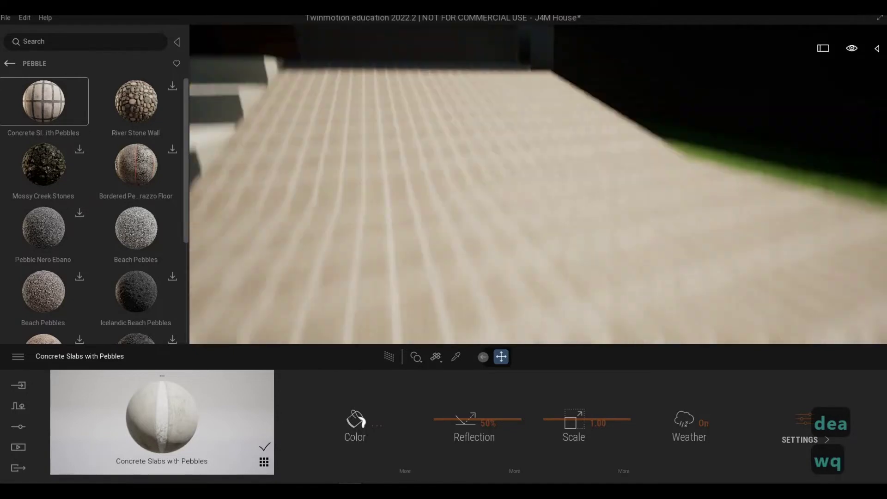
{"action": "right_click_drag", "start_coordinate": [675, 362], "coordinate": [647, 360]}
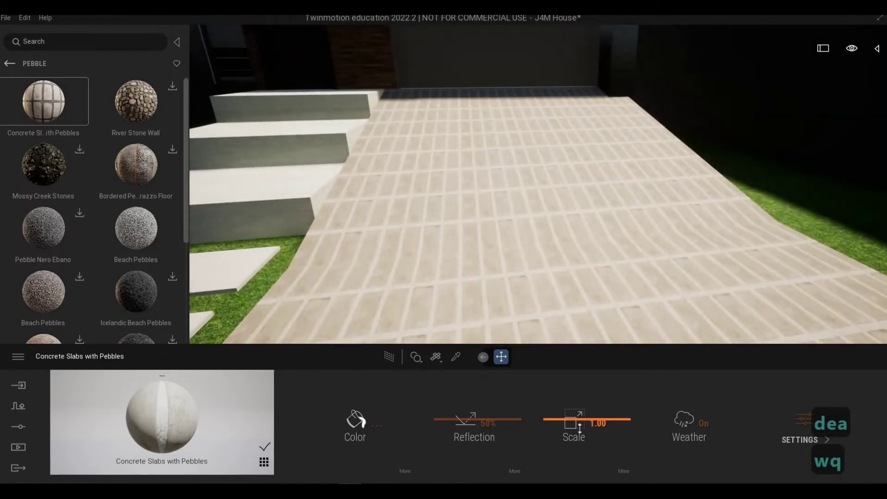
{"action": "left_click_drag", "start_coordinate": [579, 428], "coordinate": [577, 443]}
Apply the light gray Beach Pebbles material to the stepping stones in the front lawn at a scale of 1.61.
{"action": "key", "text": "a"}
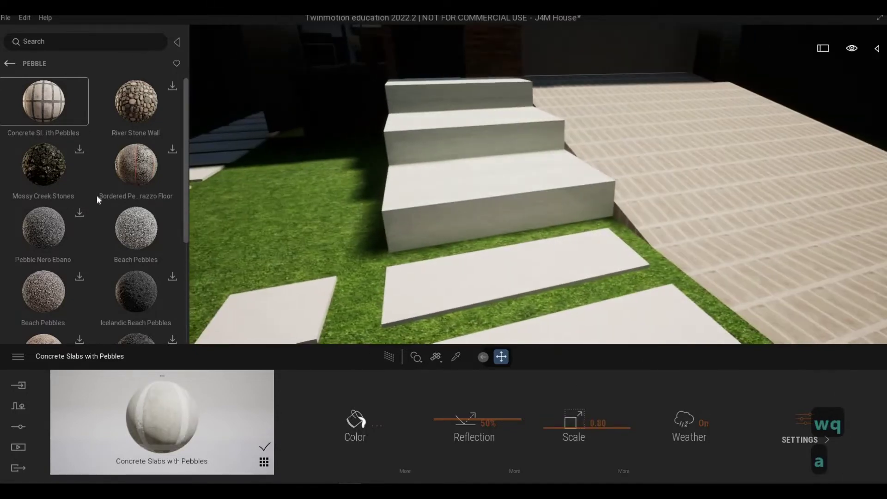
{"action": "left_click_drag", "start_coordinate": [145, 244], "coordinate": [431, 284]}
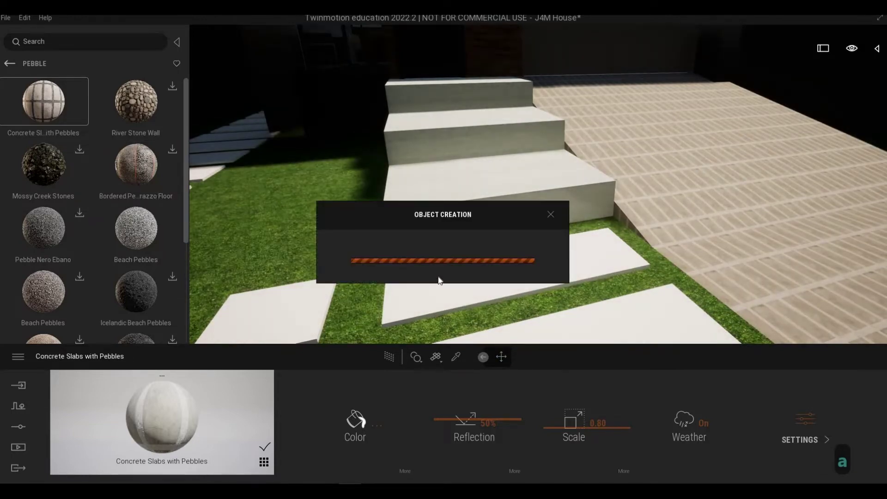
{"action": "key", "text": "d"}
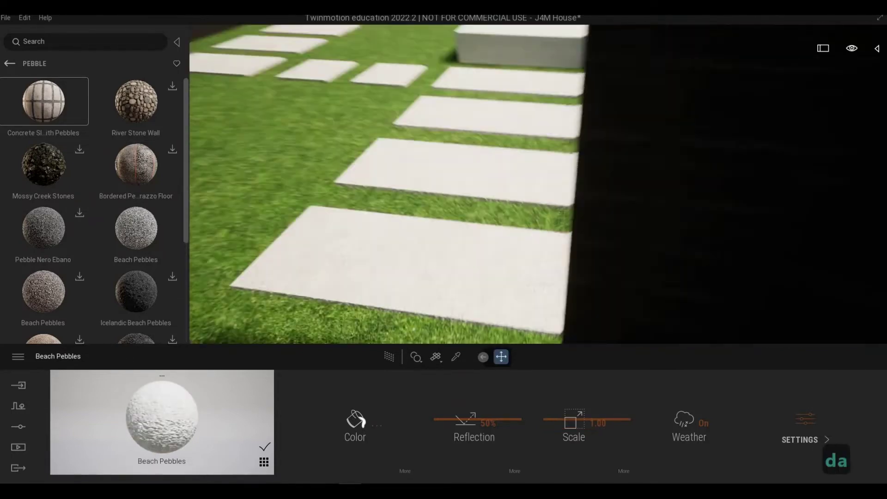
{"action": "key", "text": "w"}
{"action": "key", "text": "s"}
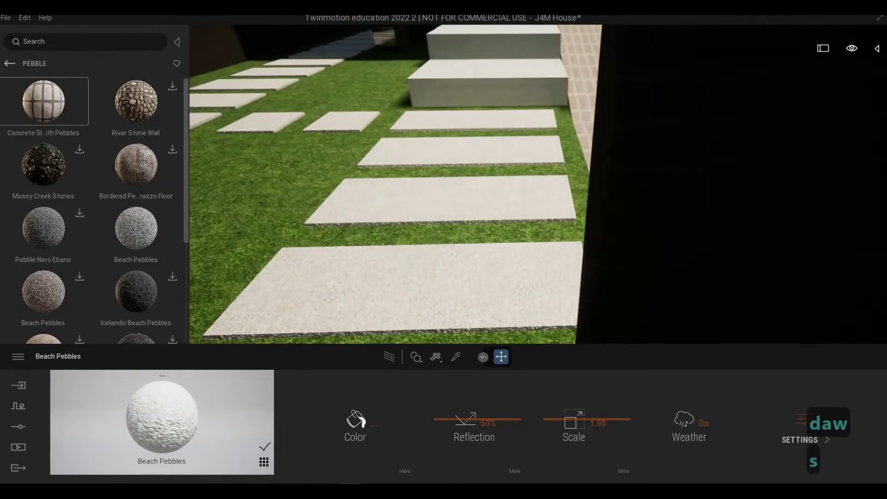
{"action": "left_click_drag", "start_coordinate": [559, 419], "coordinate": [559, 416]}
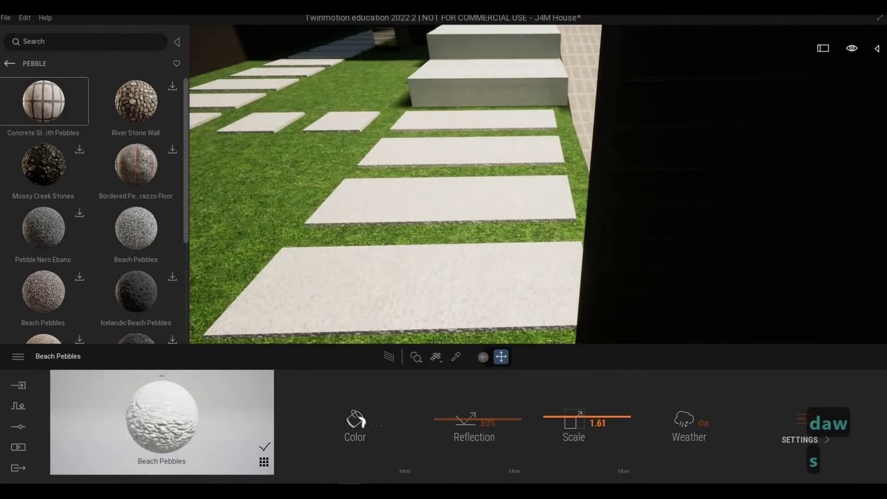
Examine the stepping stones, entrance steps and driveway through the gate openings and from the street.
{"action": "key", "text": "s"}
{"action": "key", "text": "a"}
{"action": "key", "text": "d"}
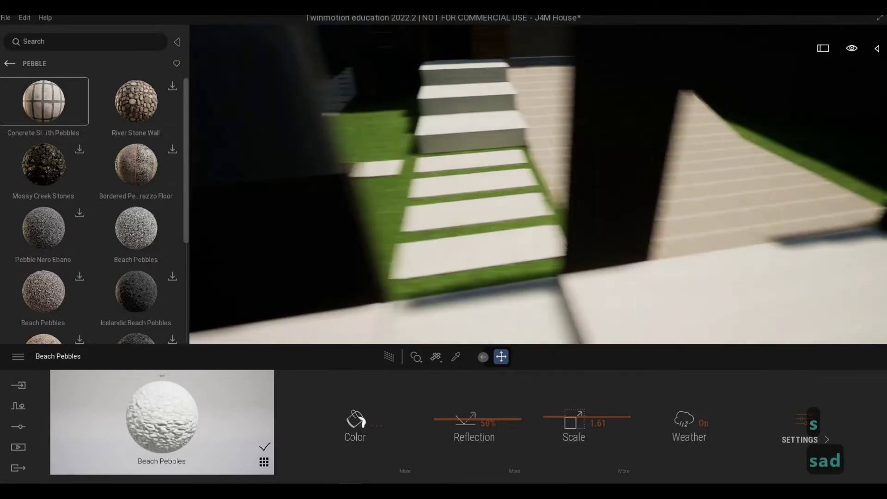
{"action": "key", "text": "s"}
{"action": "key", "text": "a"}
{"action": "key", "text": "e"}
{"action": "key", "text": "d"}
{"action": "key", "text": "w"}
{"action": "key", "text": "s"}
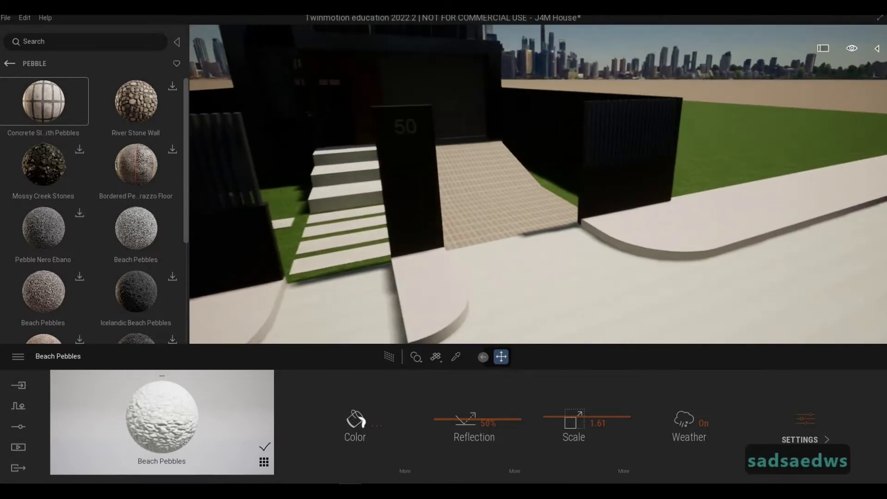
Pick the anodized aluminum of the house number on the gate pillar, set its reflection to 48% and turn on metalness.
{"action": "key", "text": "e"}
{"action": "key", "text": "w"}
{"action": "key", "text": "q"}
{"action": "key", "text": "w"}
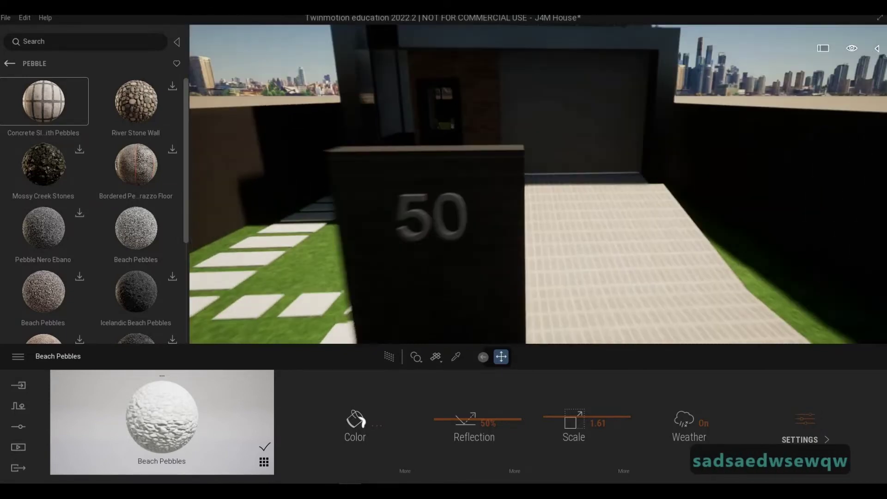
{"action": "key", "text": "a"}
{"action": "key", "text": "e"}
{"action": "key", "text": "d"}
{"action": "key", "text": "q"}
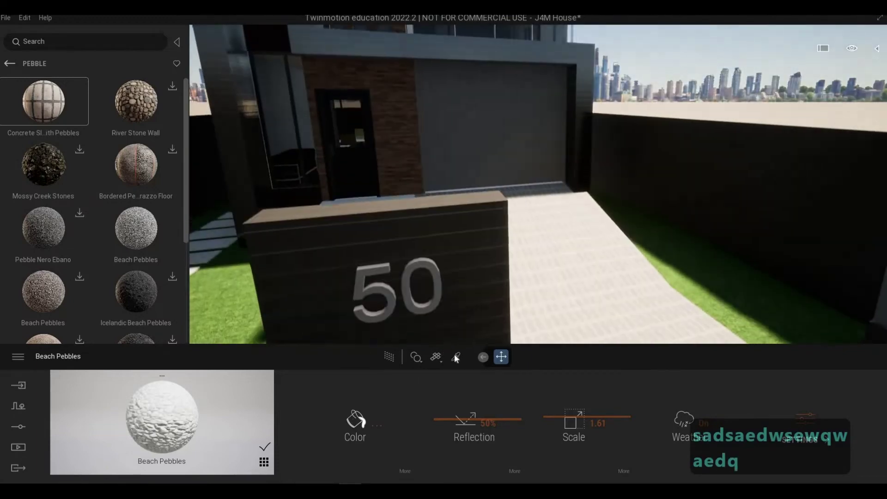
{"action": "left_click", "coordinate": [456, 356]}
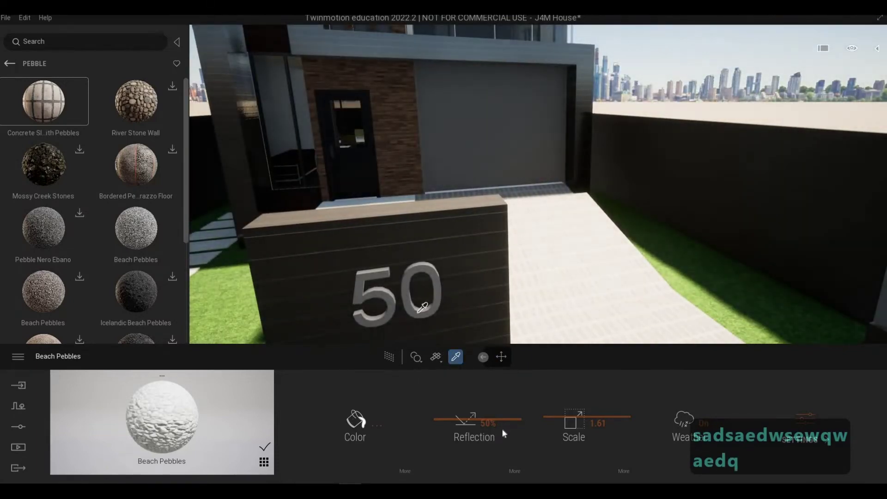
{"action": "left_click", "coordinate": [420, 310]}
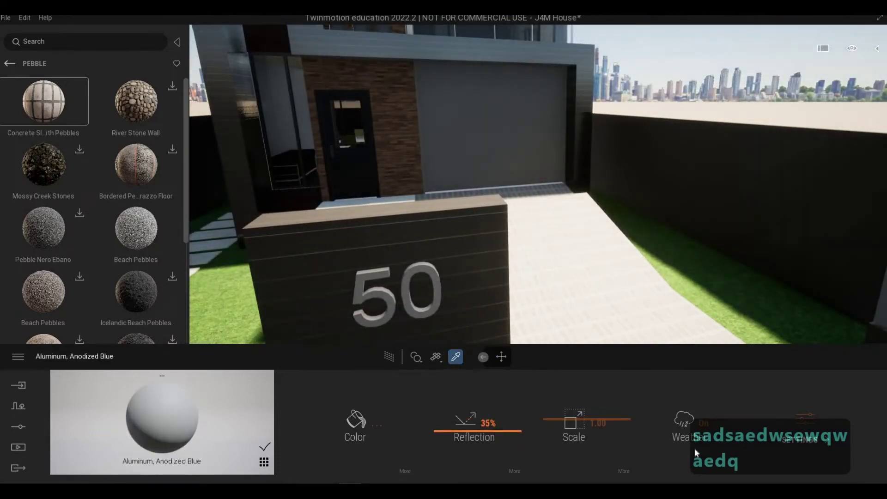
{"action": "left_click", "coordinate": [814, 420]}
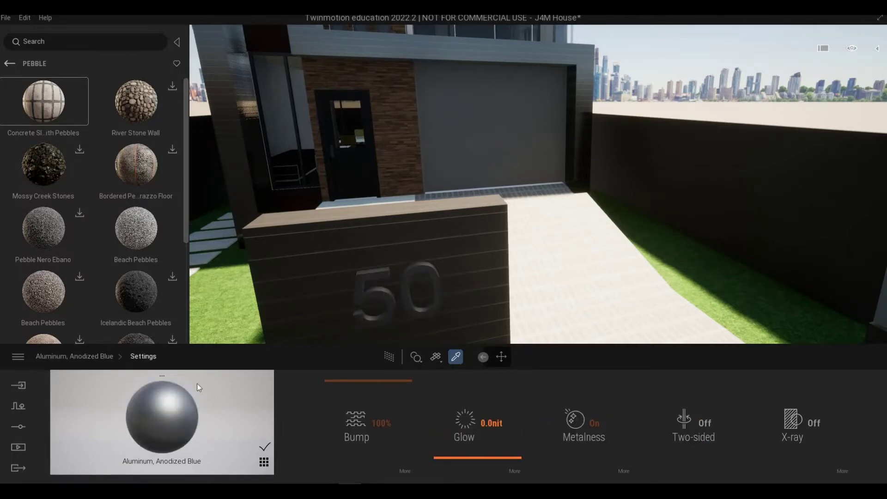
{"action": "key", "text": "Escape"}
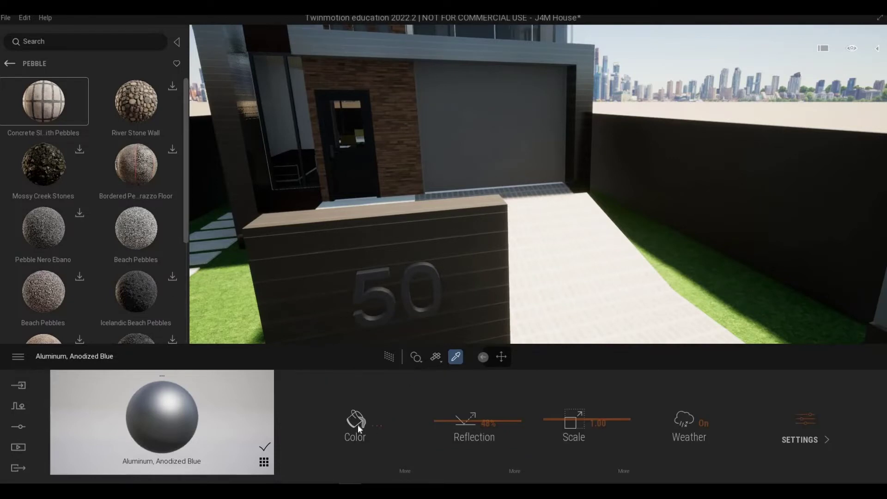
Set the house number's aluminum color to light gray BEBEBE and leave the material picker.
{"action": "left_click", "coordinate": [357, 423]}
{"action": "left_click_drag", "start_coordinate": [430, 242], "coordinate": [431, 206]}
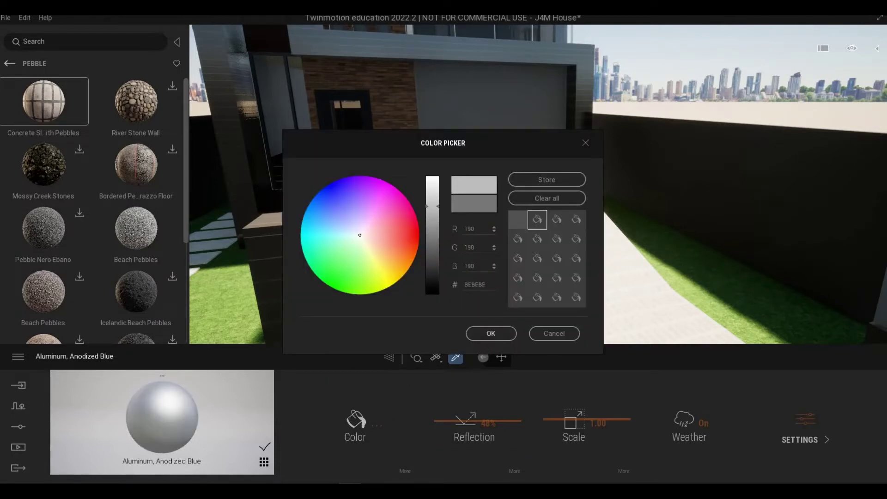
{"action": "left_click", "coordinate": [491, 334]}
{"action": "key", "text": "a"}
{"action": "key", "text": "s"}
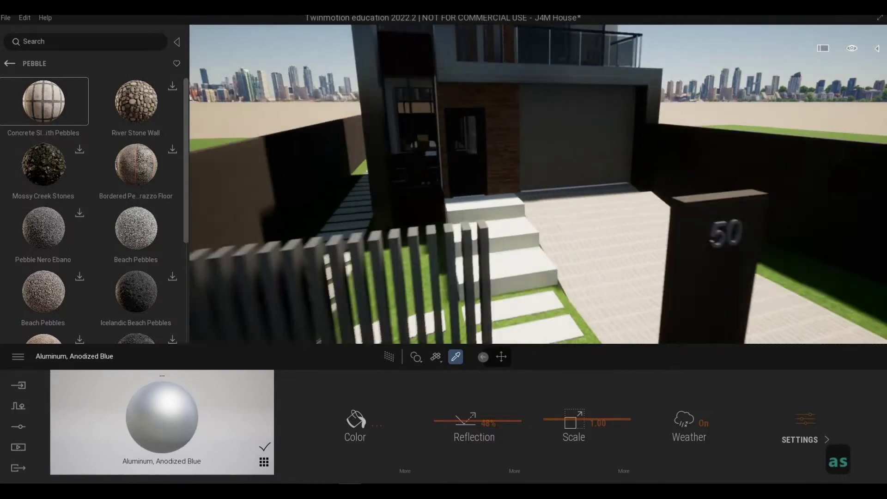
{"action": "key", "text": "d"}
{"action": "key", "text": "w"}
{"action": "key", "text": "w"}
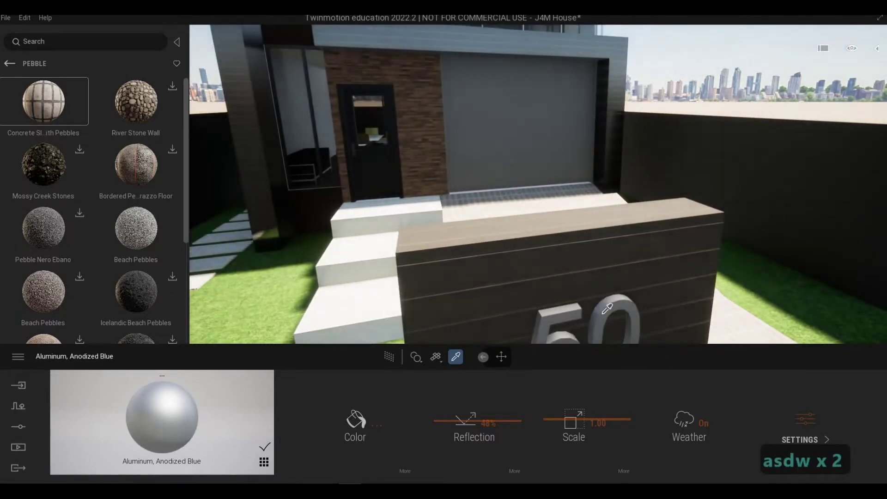
{"action": "key", "text": "Escape"}
{"action": "key", "text": "Escape"}
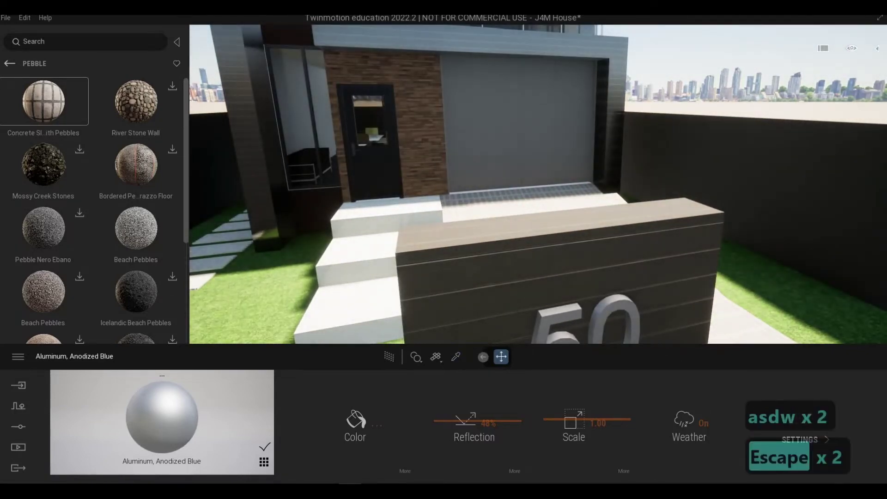
Inspect the slatted fence, the concrete entrance steps and the driveway paving at close range.
{"action": "key", "text": "a"}
{"action": "key", "text": "e"}
{"action": "key", "text": "s"}
{"action": "key", "text": "d"}
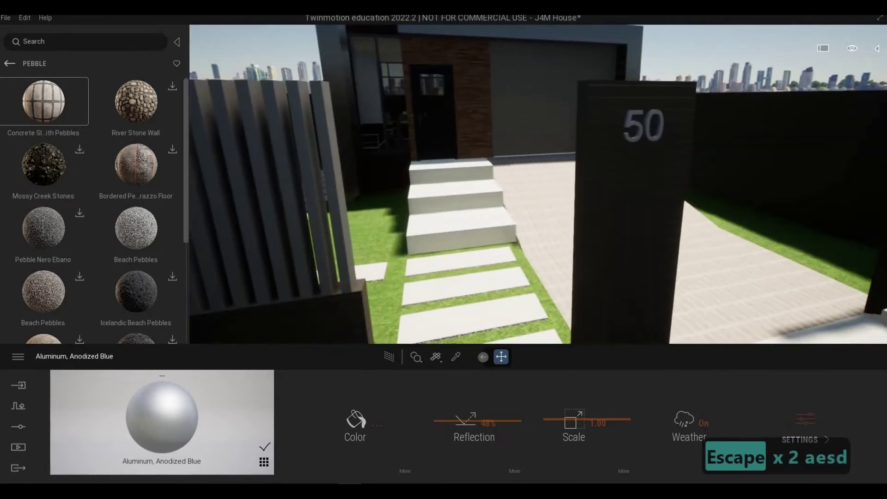
{"action": "key", "text": "w"}
{"action": "key", "text": "a"}
{"action": "key", "text": "w"}
{"action": "key", "text": "a"}
{"action": "key", "text": "w"}
{"action": "key", "text": "a"}
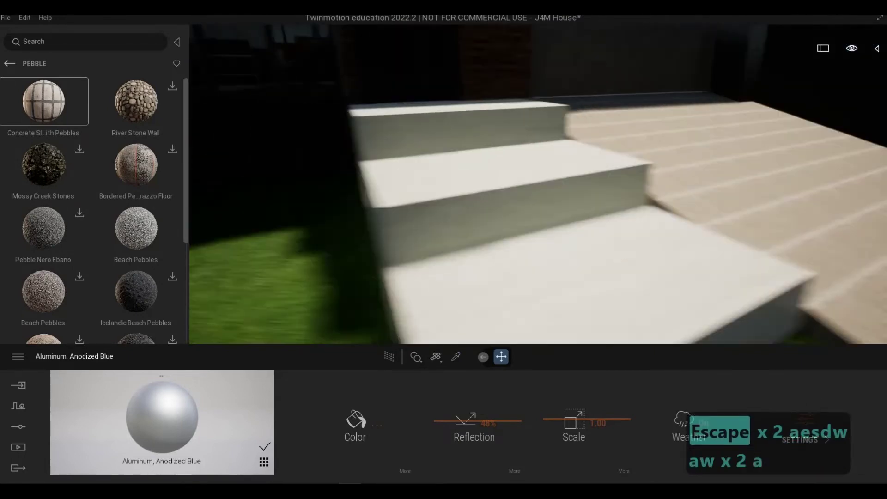
{"action": "key", "text": "w"}
{"action": "key", "text": "s"}
{"action": "key", "text": "d"}
{"action": "key", "text": "s"}
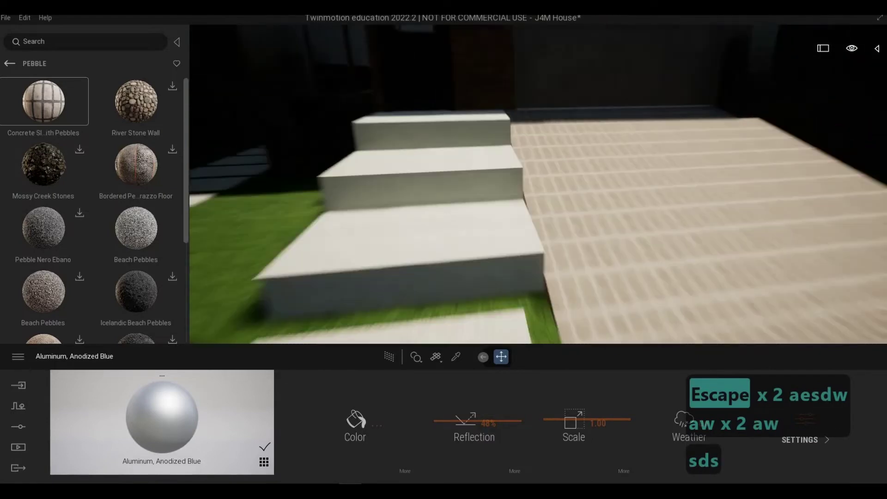
Examine the whole street front, including the fence, gate pillar, sidewalks and road, from several viewpoints.
{"action": "key", "text": "d"}
{"action": "key", "text": "e"}
{"action": "key", "text": "s"}
{"action": "key", "text": "s"}
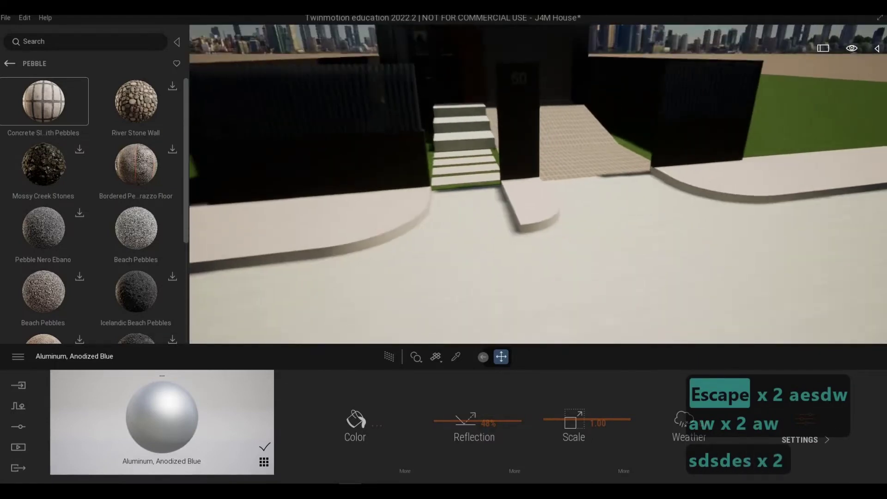
{"action": "key", "text": "e"}
{"action": "key", "text": "d"}
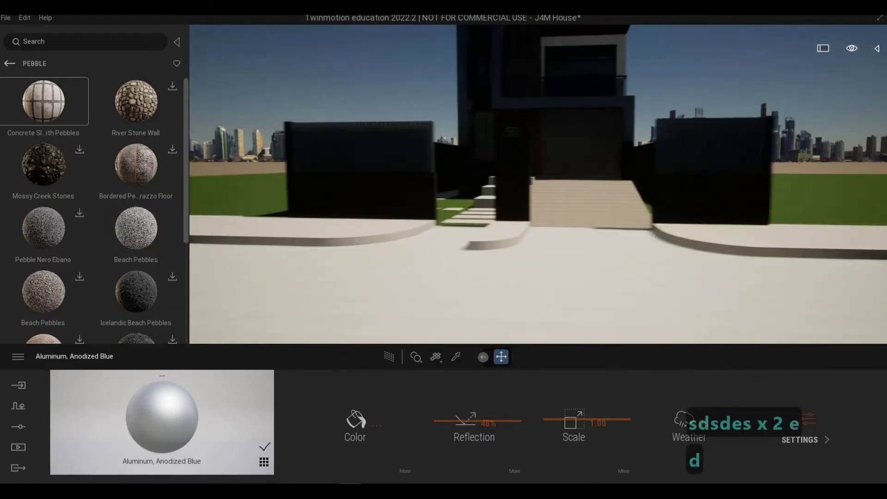
{"action": "key", "text": "a"}
{"action": "key", "text": "d"}
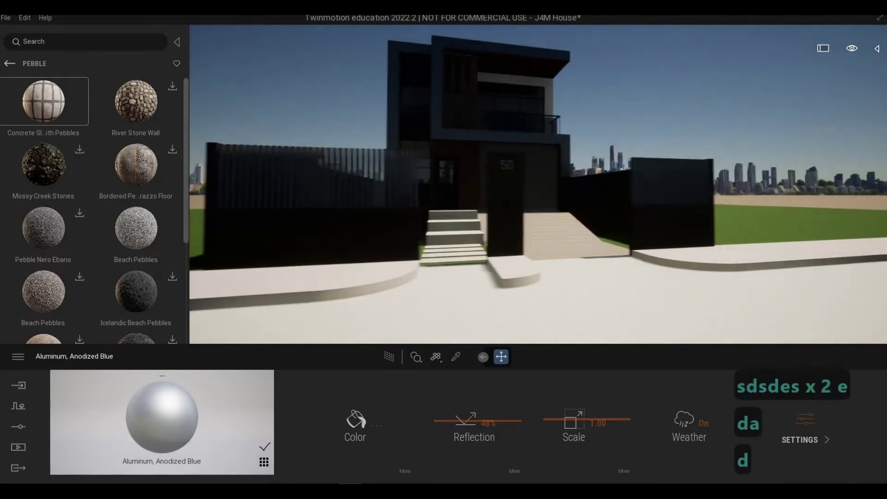
{"action": "key", "text": "a"}
{"action": "key", "text": "d"}
{"action": "key", "text": "a"}
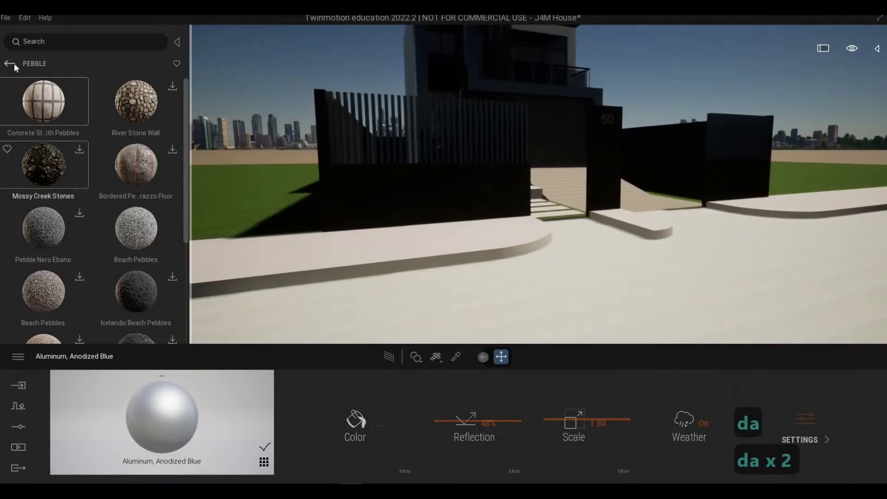
Apply the Concrete road 1 material from the man-made ground materials to the sidewalks in front of the fence.
{"action": "left_click", "coordinate": [11, 65]}
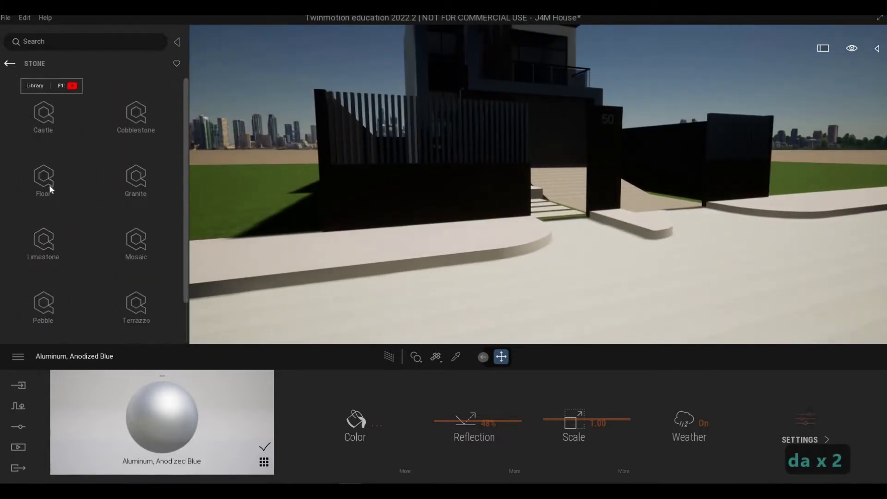
{"action": "left_click", "coordinate": [14, 62]}
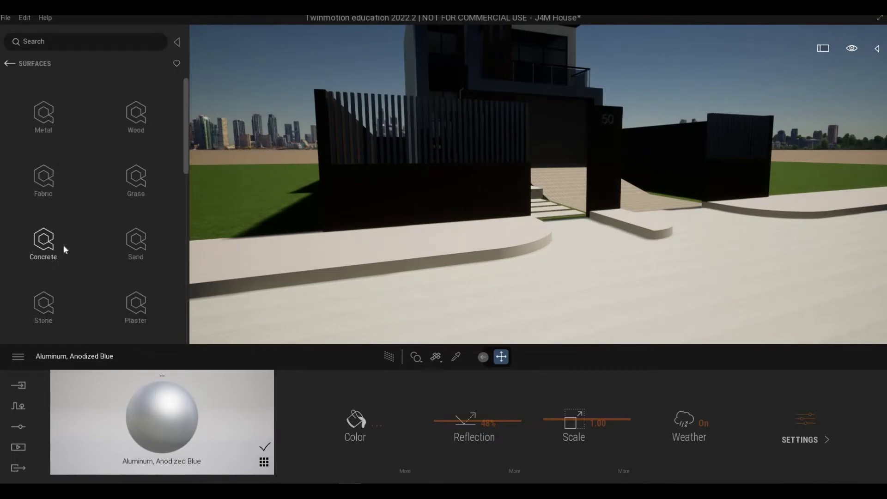
{"action": "left_click", "coordinate": [9, 64]}
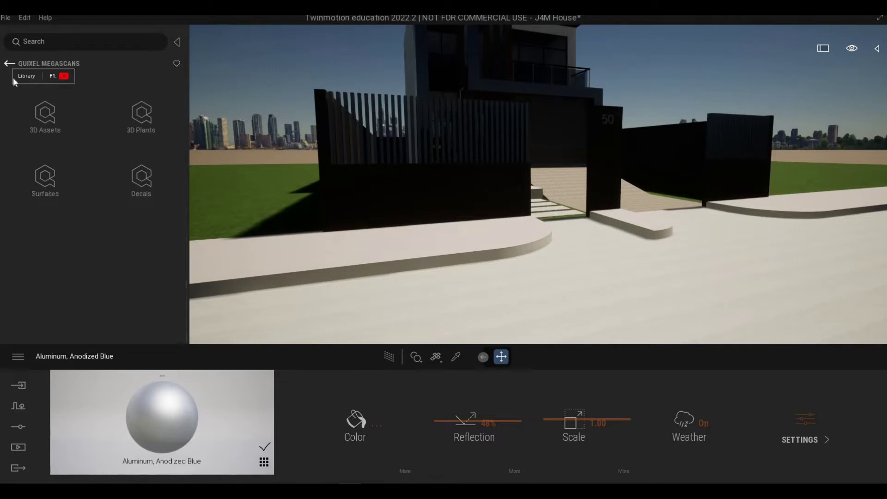
{"action": "left_click", "coordinate": [10, 62]}
{"action": "left_click", "coordinate": [46, 116]}
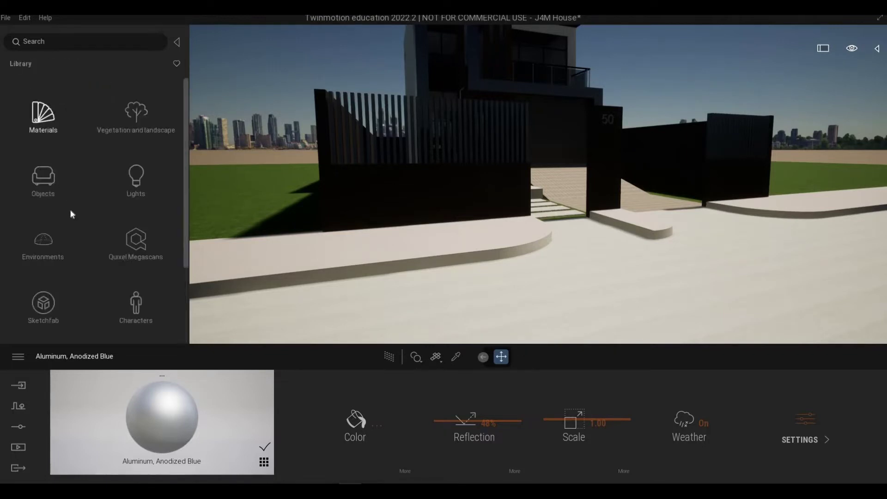
{"action": "left_click", "coordinate": [41, 300]}
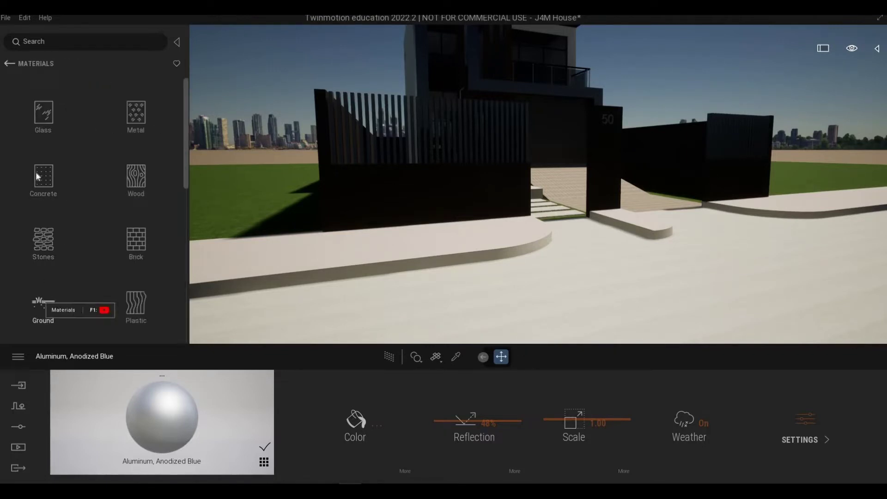
{"action": "left_click", "coordinate": [49, 155]}
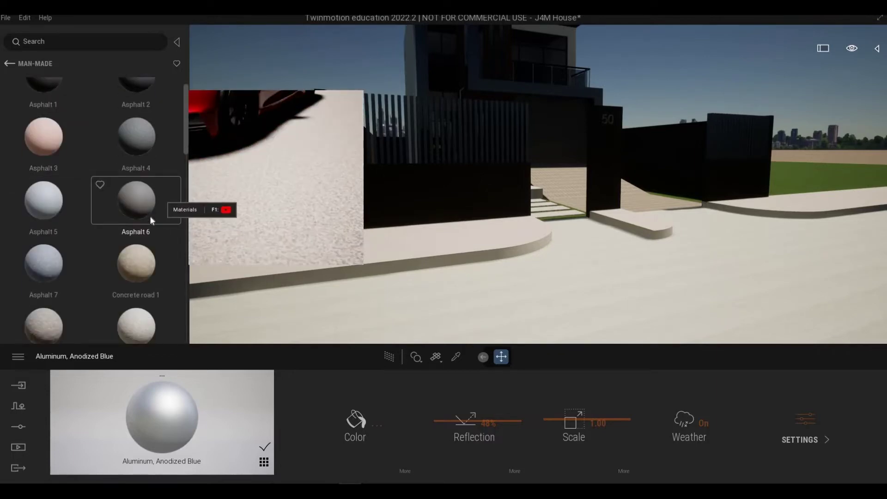
{"action": "left_click_drag", "start_coordinate": [142, 264], "coordinate": [307, 280]}
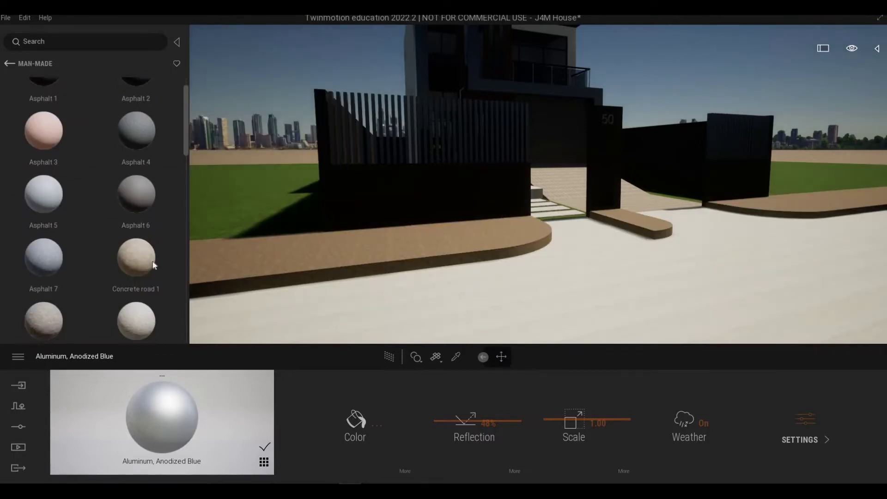
Compare the concrete and asphalt road materials, and reapply Concrete road 1 to the sidewalk beside the fence.
{"action": "scroll", "coordinate": [100, 255], "scroll_direction": "down", "scroll_amount": 3}
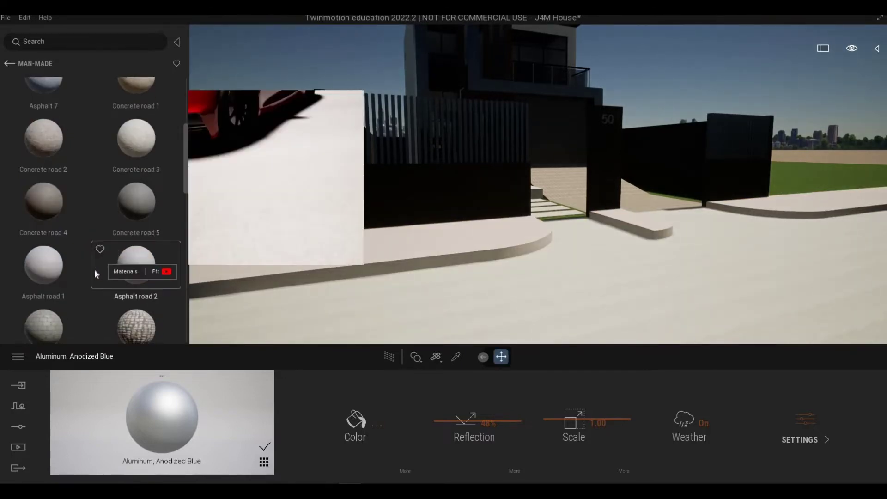
{"action": "scroll", "coordinate": [94, 269], "scroll_direction": "down", "scroll_amount": 2}
{"action": "scroll", "coordinate": [95, 249], "scroll_direction": "up", "scroll_amount": 3}
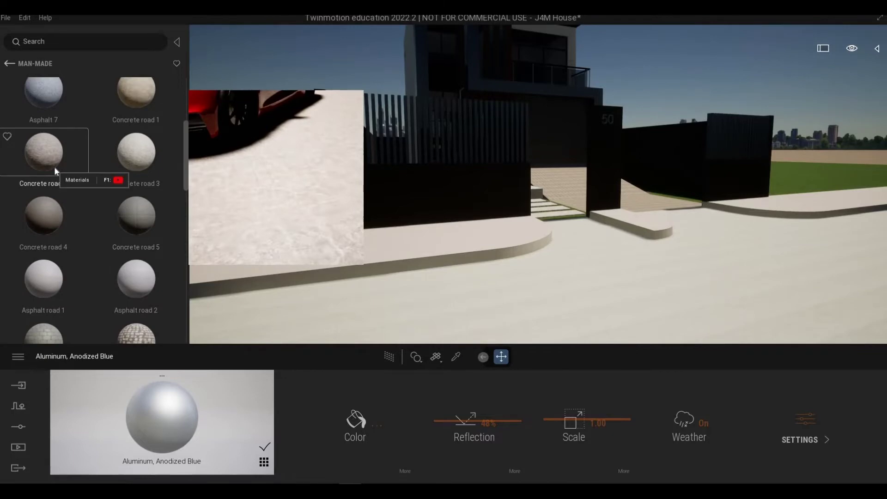
{"action": "left_click_drag", "start_coordinate": [142, 100], "coordinate": [314, 257]}
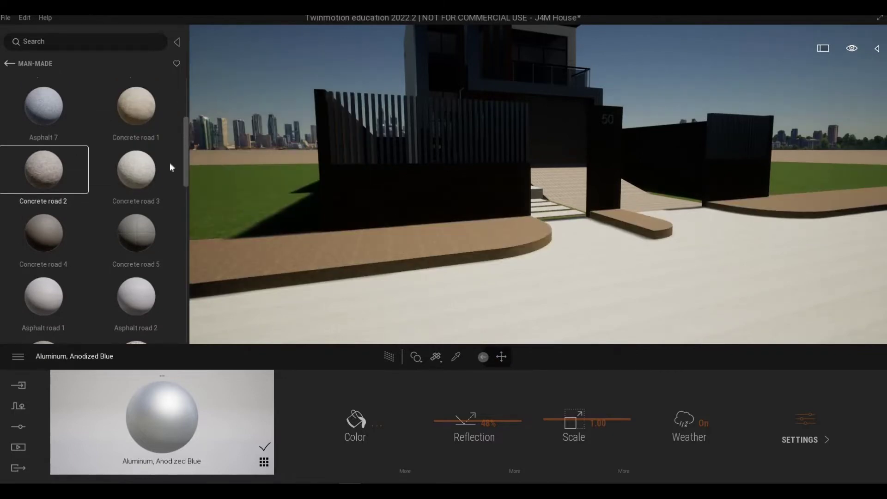
Apply the Concrete road 2 material to the road surface in front of the house.
{"action": "left_click_drag", "start_coordinate": [47, 184], "coordinate": [571, 304]}
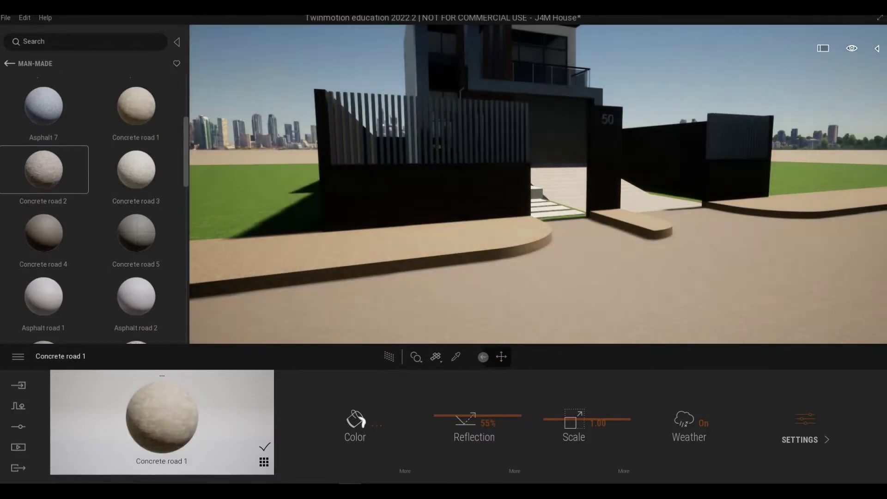
{"action": "key", "text": "d"}
{"action": "right_click_drag", "start_coordinate": [571, 304], "coordinate": [571, 277]}
{"action": "key", "text": "w"}
{"action": "right_click_drag", "start_coordinate": [758, 247], "coordinate": [743, 256]}
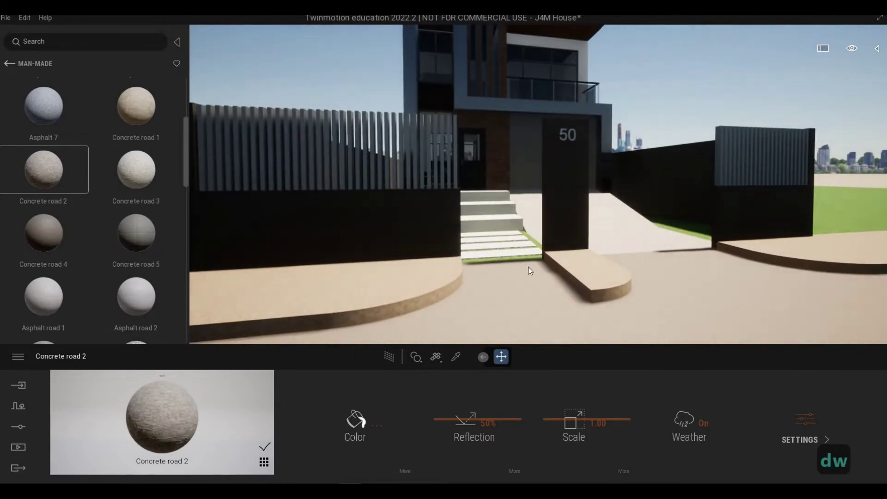
{"action": "scroll", "coordinate": [51, 284], "scroll_direction": "down", "scroll_amount": 1}
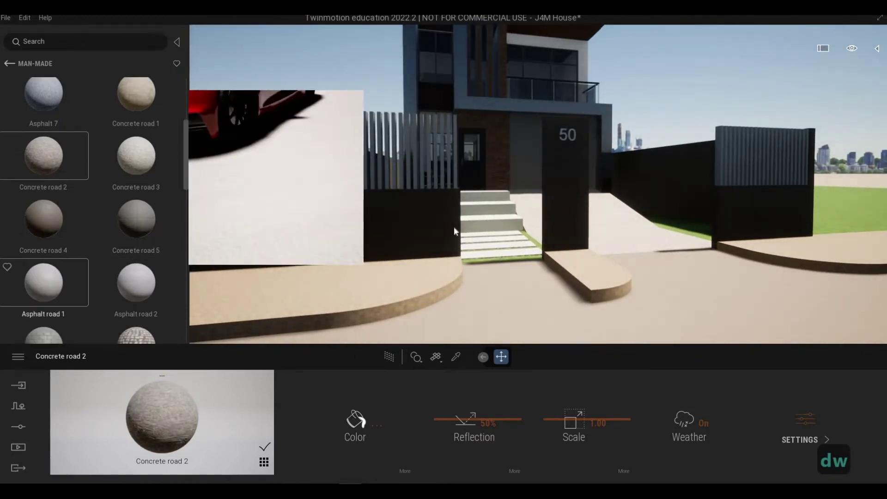
Sample the fence slats' Metal Furring material and set its color to gray 828282.
{"action": "key", "text": "w"}
{"action": "key", "text": "a"}
{"action": "key", "text": "w"}
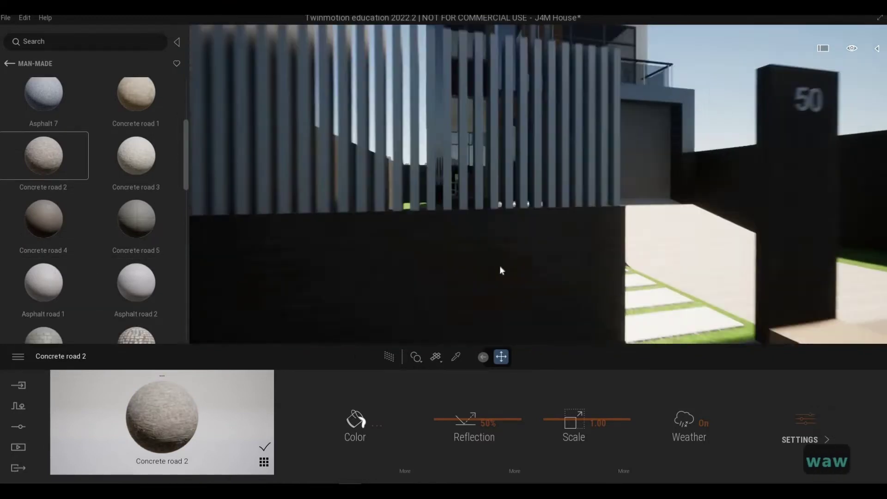
{"action": "key", "text": "q"}
{"action": "key", "text": "e"}
{"action": "key", "text": "w"}
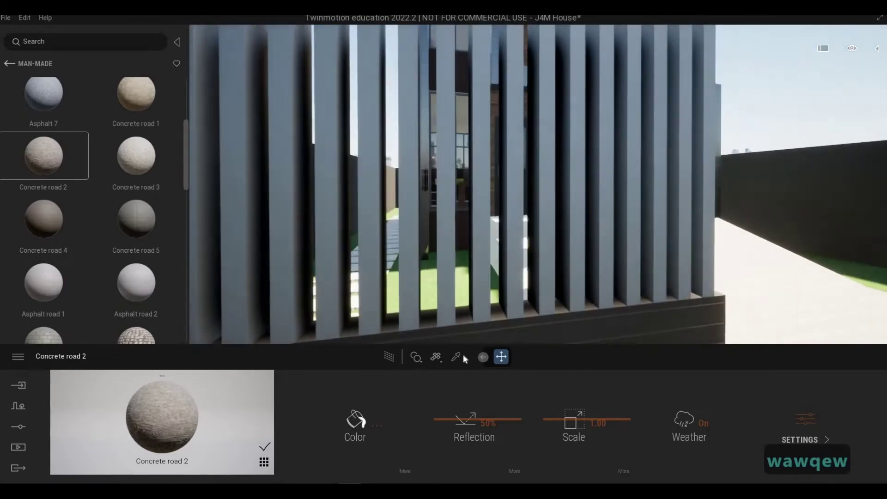
{"action": "left_click", "coordinate": [486, 260]}
{"action": "left_click", "coordinate": [356, 420]}
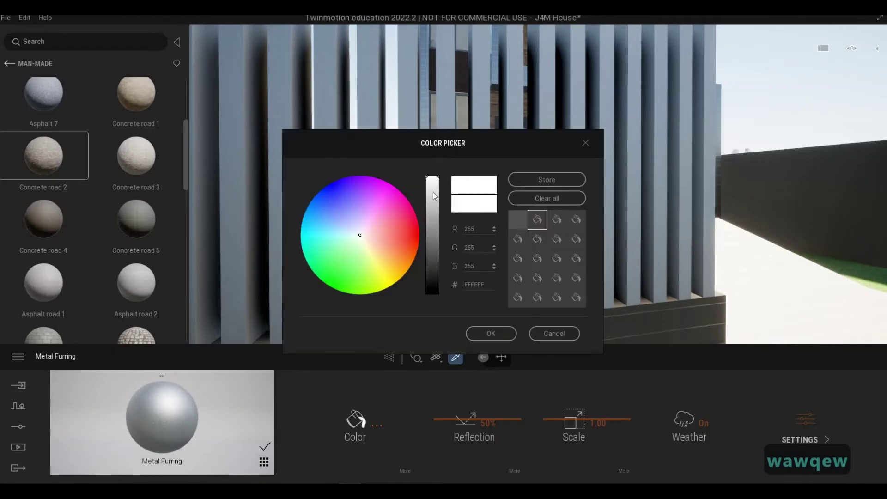
{"action": "left_click_drag", "start_coordinate": [430, 221], "coordinate": [431, 231]}
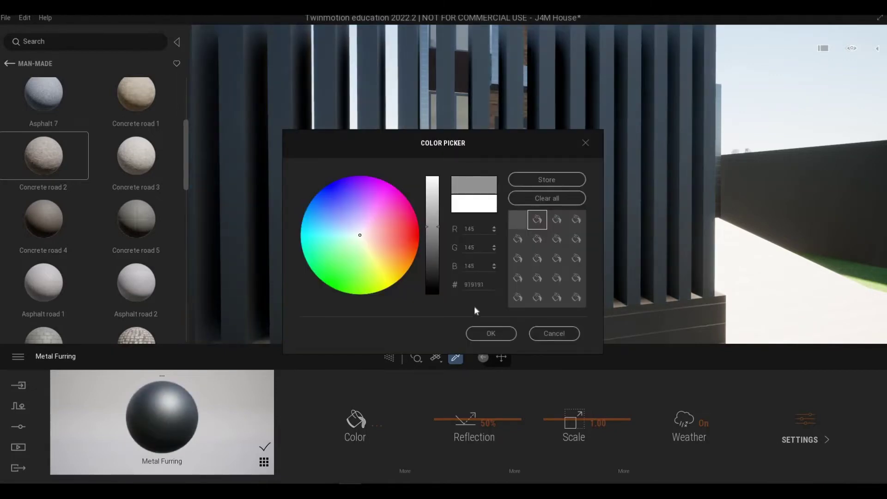
{"action": "left_click", "coordinate": [430, 232]}
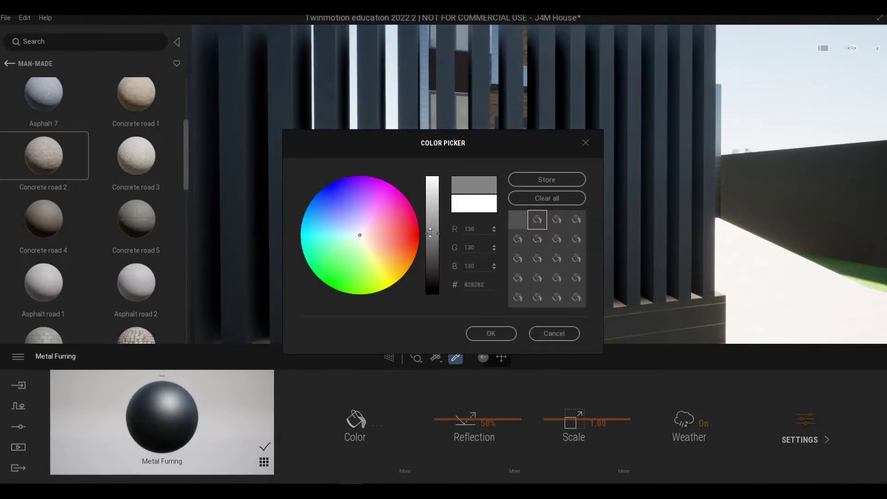
{"action": "left_click", "coordinate": [491, 332]}
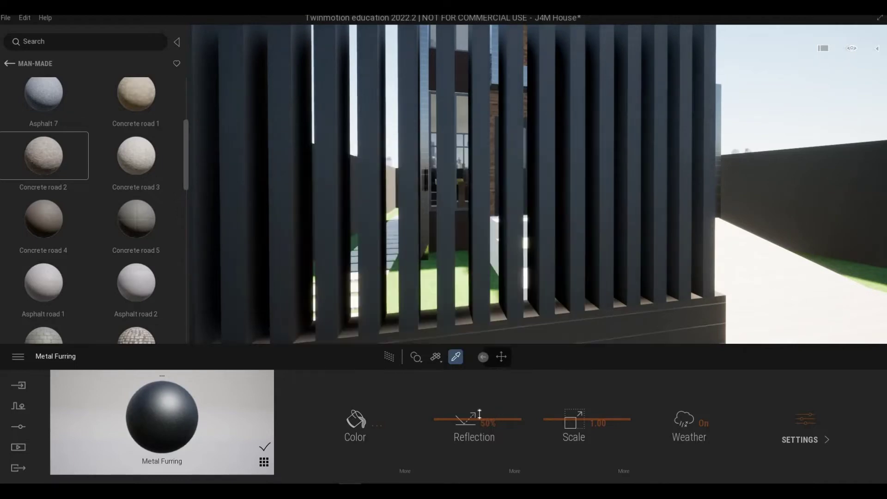
Set the Metal Furring reflection to 68% and check the material's additional settings.
{"action": "left_click_drag", "start_coordinate": [483, 402], "coordinate": [482, 405]}
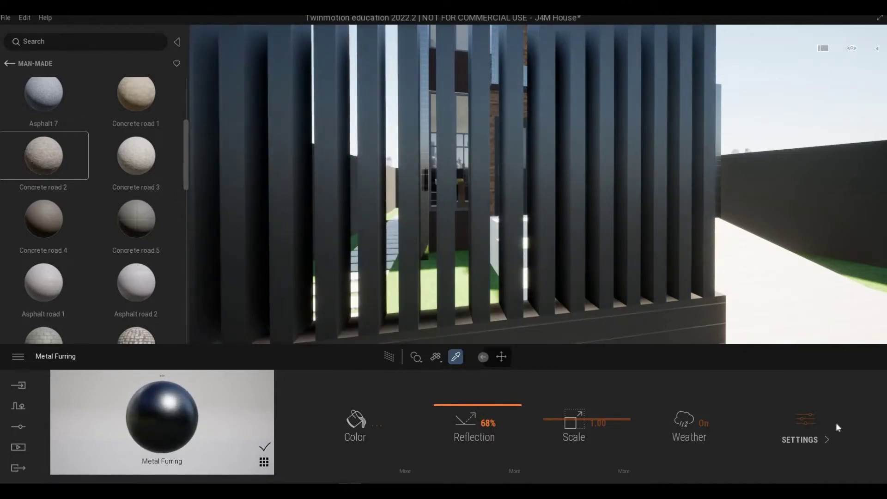
{"action": "left_click", "coordinate": [819, 427]}
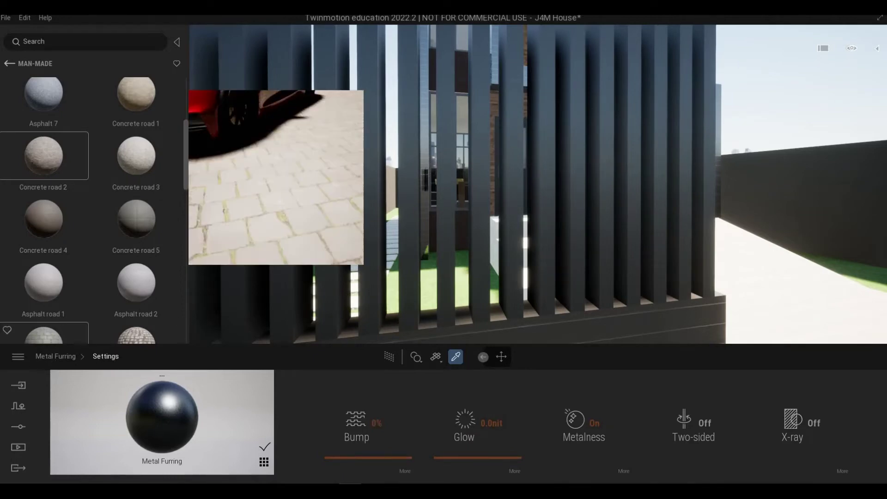
{"action": "left_click", "coordinate": [49, 357]}
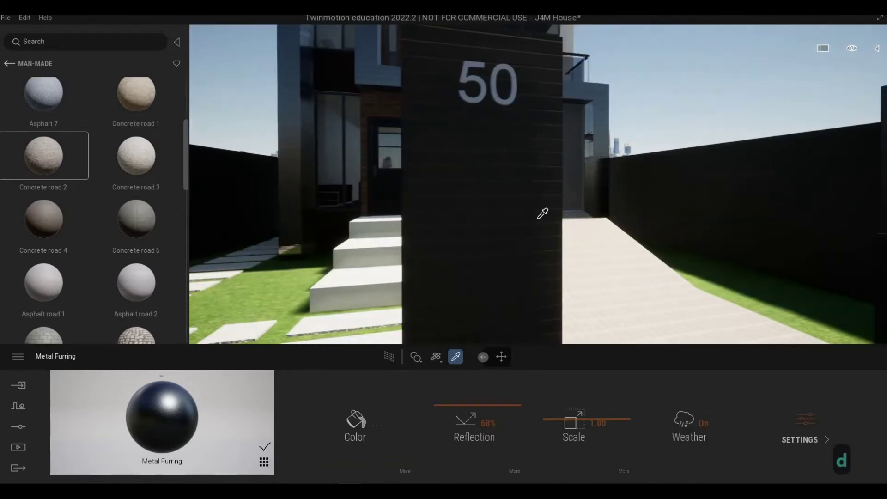
Examine the fence, entrance, balcony and brick-clad facade of the house from several viewpoints.
{"action": "key", "text": "q"}
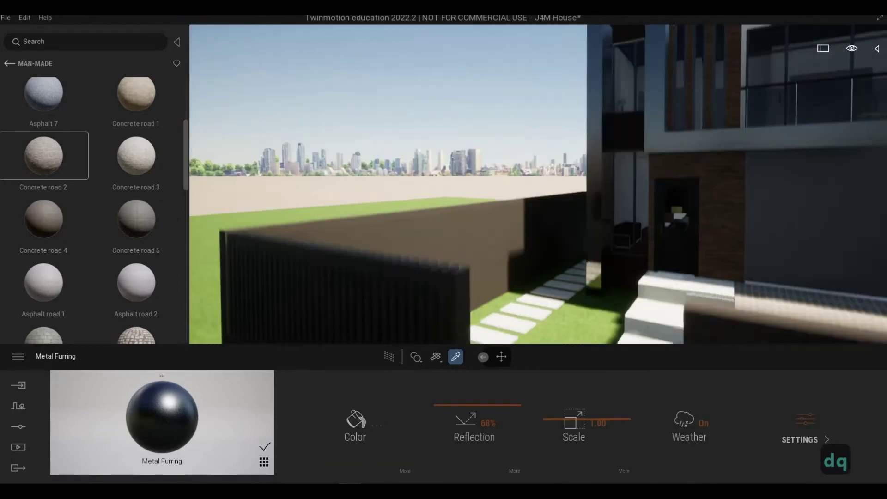
{"action": "key", "text": "a"}
{"action": "key", "text": "a"}
{"action": "key", "text": "w"}
{"action": "key", "text": "w"}
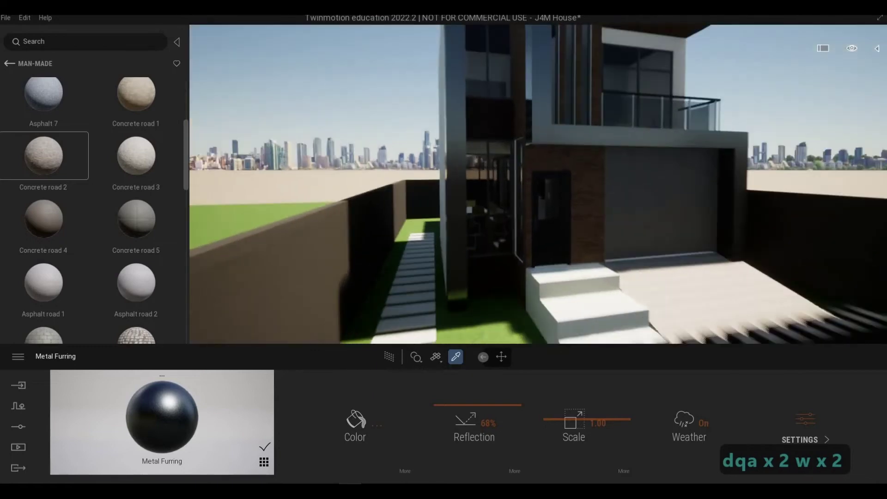
{"action": "key", "text": "a"}
{"action": "key", "text": "w"}
{"action": "key", "text": "d"}
{"action": "key", "text": "d"}
{"action": "key", "text": "d"}
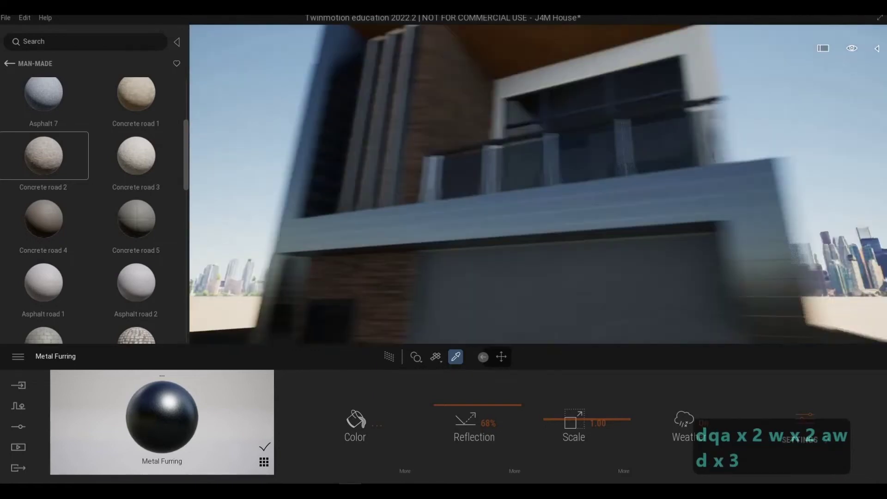
{"action": "key", "text": "q"}
{"action": "key", "text": "a"}
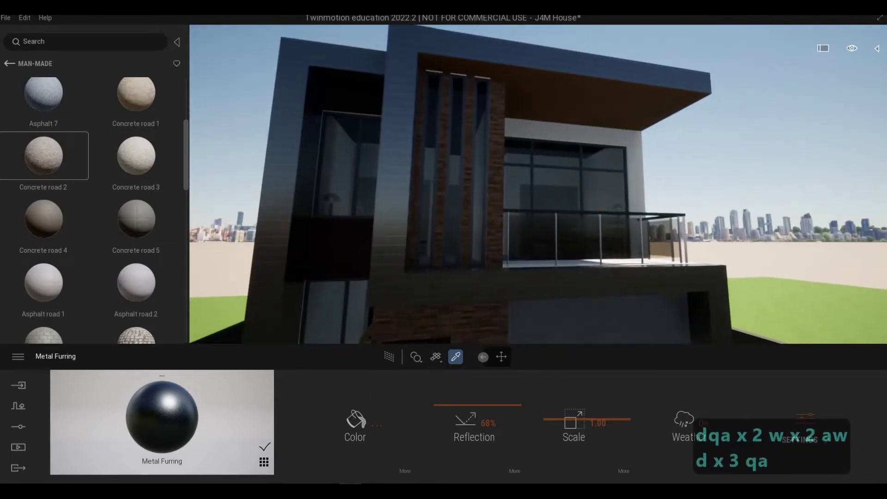
{"action": "key", "text": "w"}
{"action": "key", "text": "d"}
{"action": "key", "text": "a"}
{"action": "key", "text": "w"}
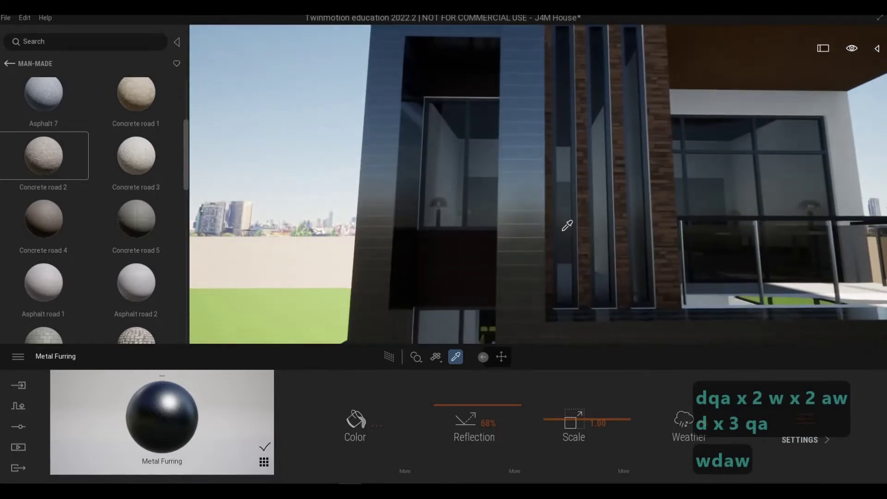
Replace the facade's brick cladding with the Stacked stone 07 material from the stone materials and set its scale to 5.41.
{"action": "left_click", "coordinate": [11, 64]}
{"action": "left_click", "coordinate": [14, 63]}
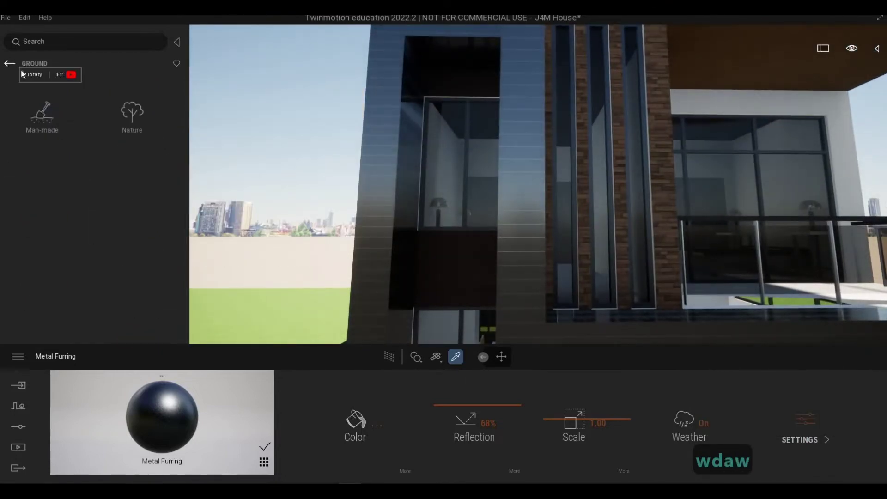
{"action": "scroll", "coordinate": [74, 249], "scroll_direction": "down", "scroll_amount": 1}
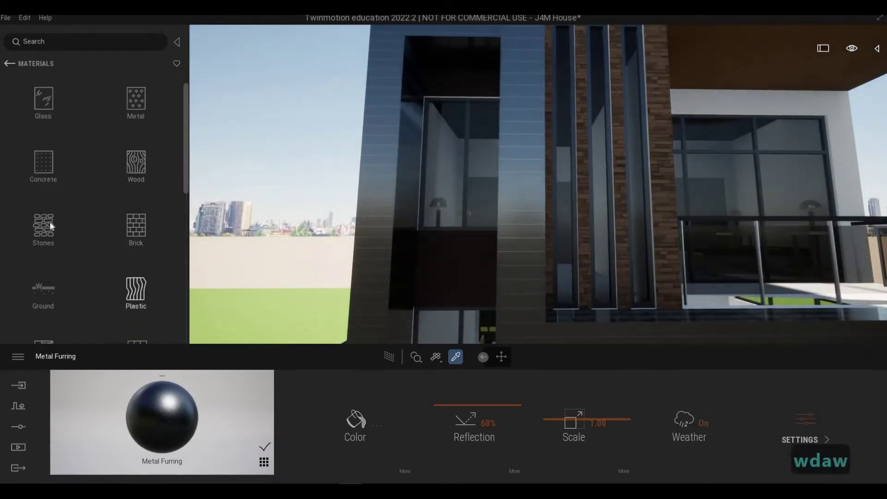
{"action": "left_click", "coordinate": [51, 222]}
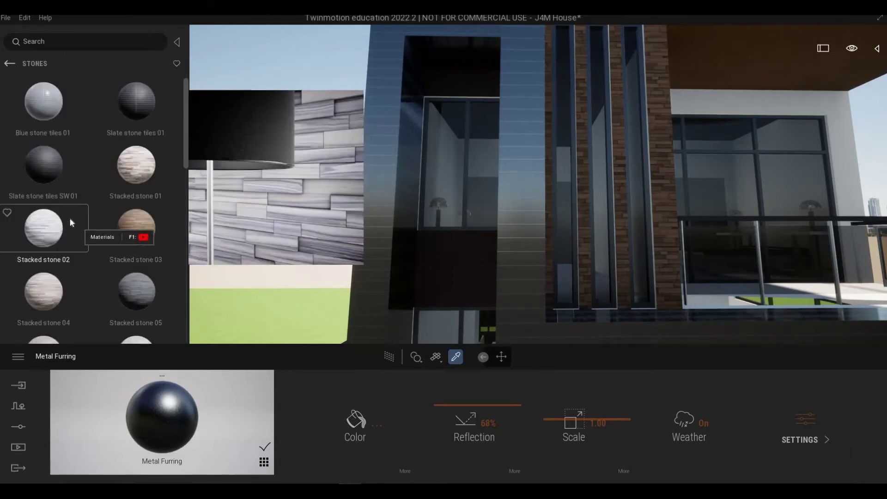
{"action": "key", "text": "d"}
{"action": "key", "text": "d"}
{"action": "key", "text": "d"}
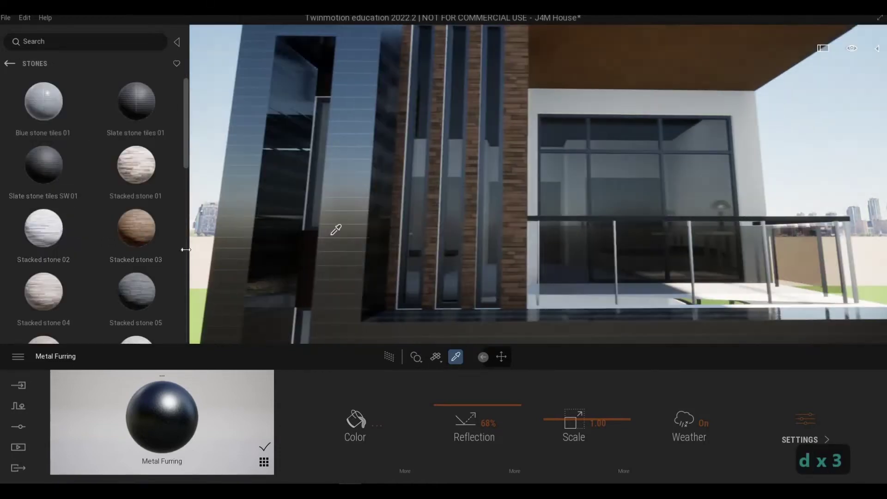
{"action": "scroll", "coordinate": [115, 273], "scroll_direction": "down", "scroll_amount": 1}
{"action": "scroll", "coordinate": [139, 185], "scroll_direction": "down", "scroll_amount": 1}
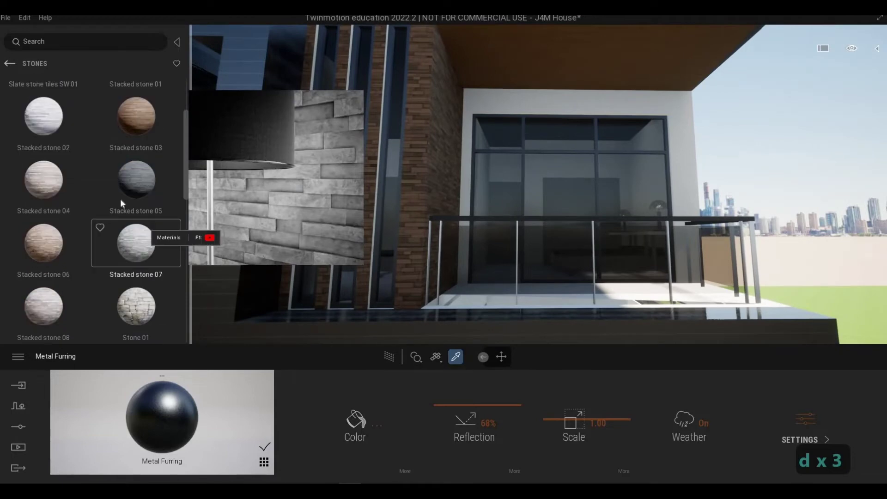
{"action": "left_click_drag", "start_coordinate": [405, 198], "coordinate": [405, 199]}
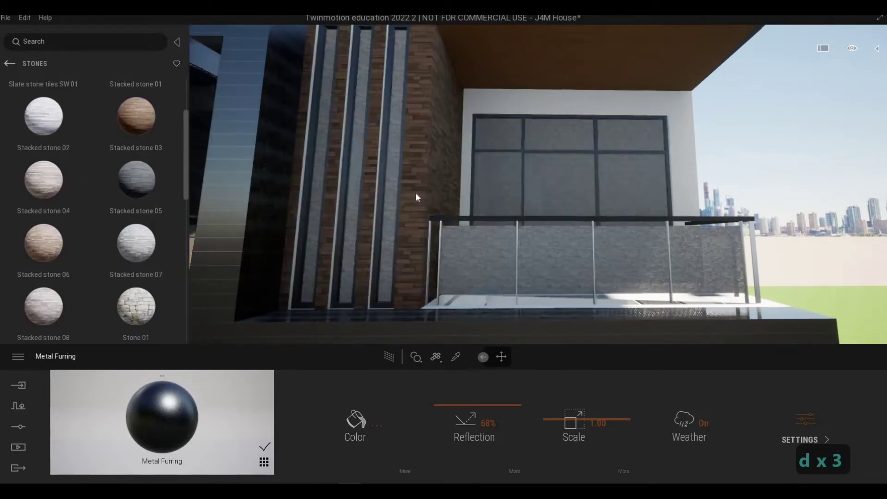
{"action": "left_click_drag", "start_coordinate": [559, 411], "coordinate": [559, 392]}
Check the stone cladding around the entrance door at close range and set the Stacked stone 07 scale to 5.95.
{"action": "key", "text": "a"}
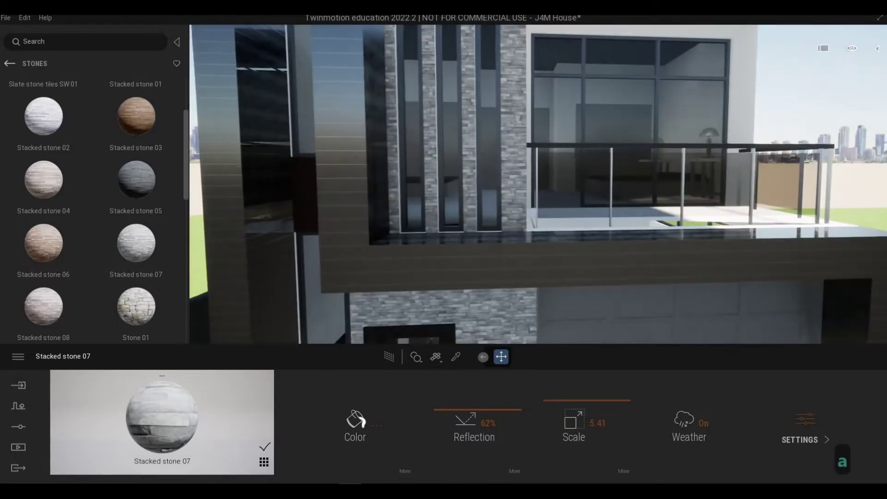
{"action": "key", "text": "e"}
{"action": "key", "text": "e"}
{"action": "key", "text": "d"}
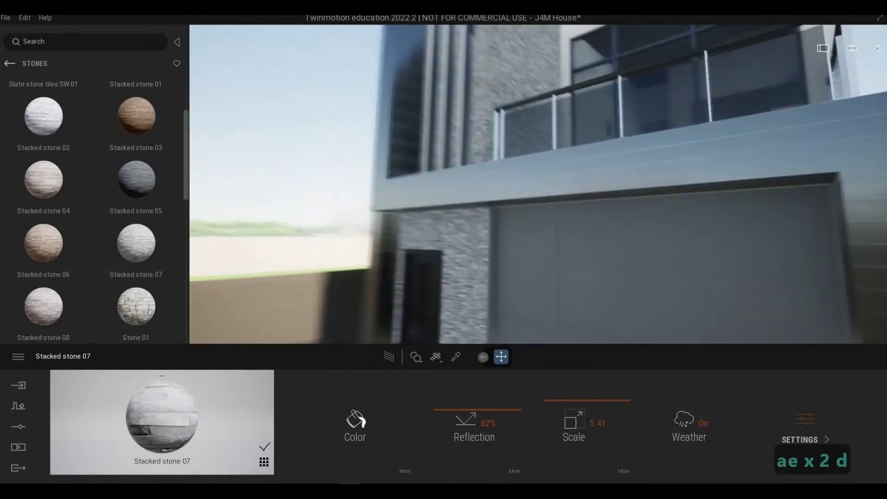
{"action": "key", "text": "a"}
{"action": "key", "text": "s"}
{"action": "key", "text": "d"}
{"action": "key", "text": "w"}
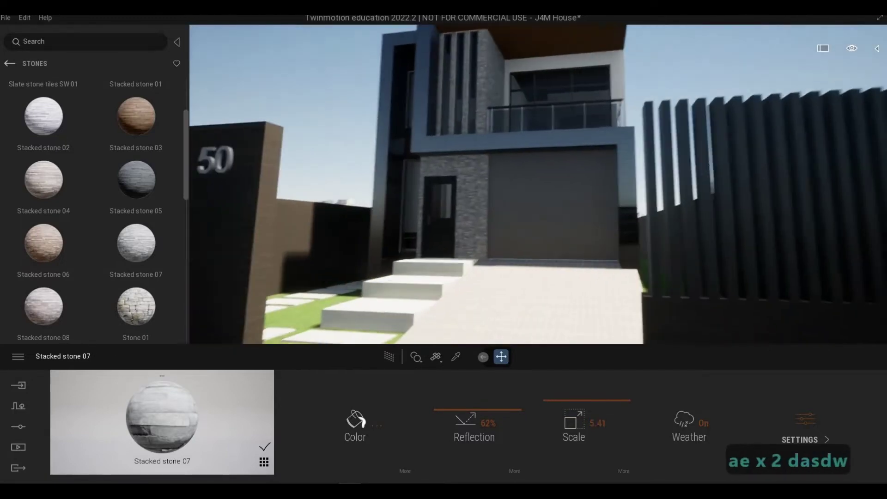
{"action": "key", "text": "s"}
{"action": "key", "text": "w"}
{"action": "key", "text": "w"}
{"action": "key", "text": "w"}
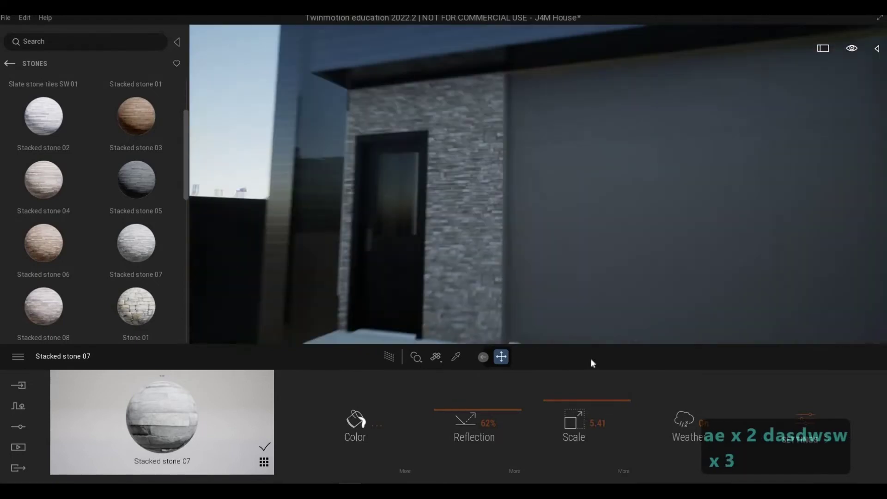
{"action": "left_click_drag", "start_coordinate": [578, 400], "coordinate": [579, 399]}
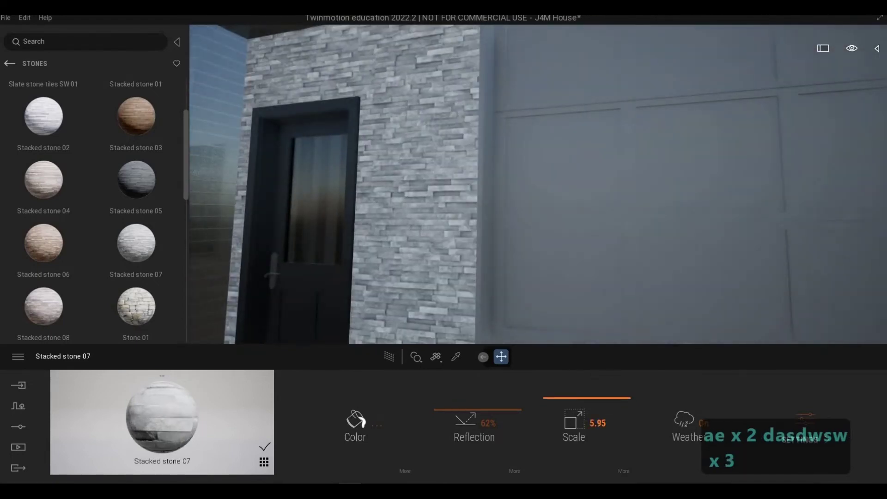
Examine the whole street front with its stone cladding, dark fence and sidewalks from several distances, and browse further stone materials.
{"action": "key", "text": "a"}
{"action": "key", "text": "s"}
{"action": "key", "text": "s"}
{"action": "key", "text": "a"}
{"action": "key", "text": "s"}
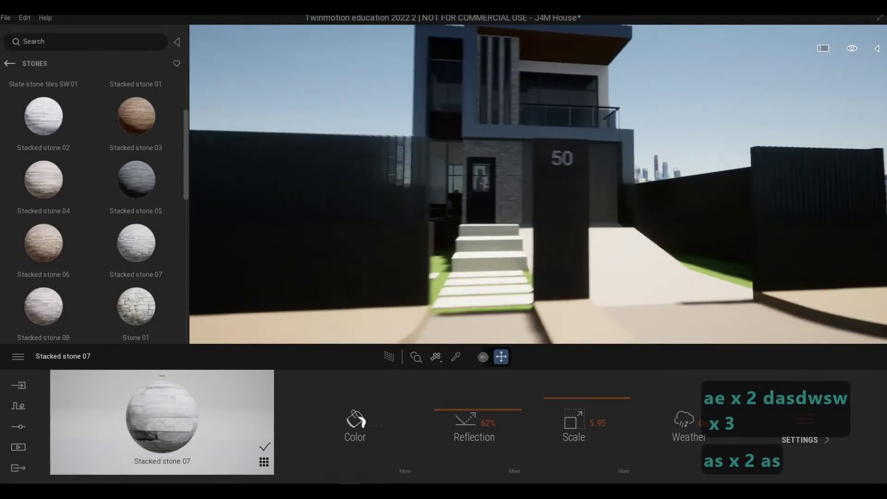
{"action": "key", "text": "d"}
{"action": "key", "text": "w"}
{"action": "key", "text": "a"}
{"action": "key", "text": "w"}
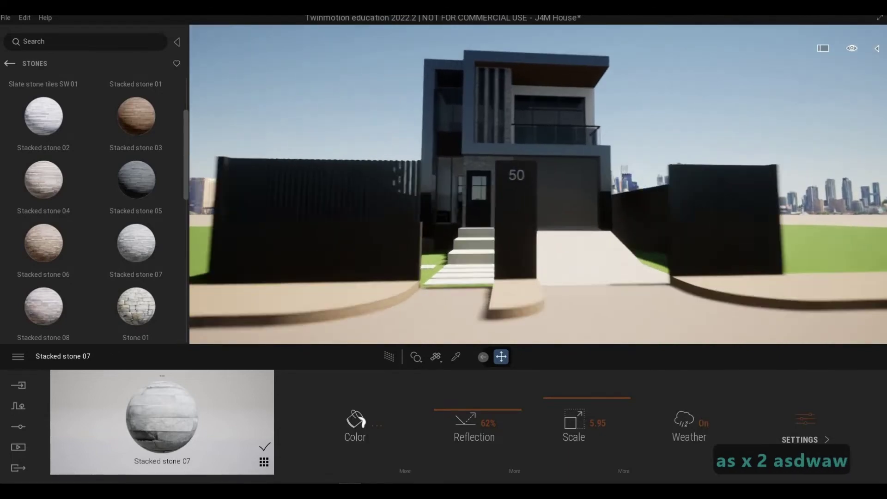
{"action": "key", "text": "w"}
{"action": "key", "text": "s"}
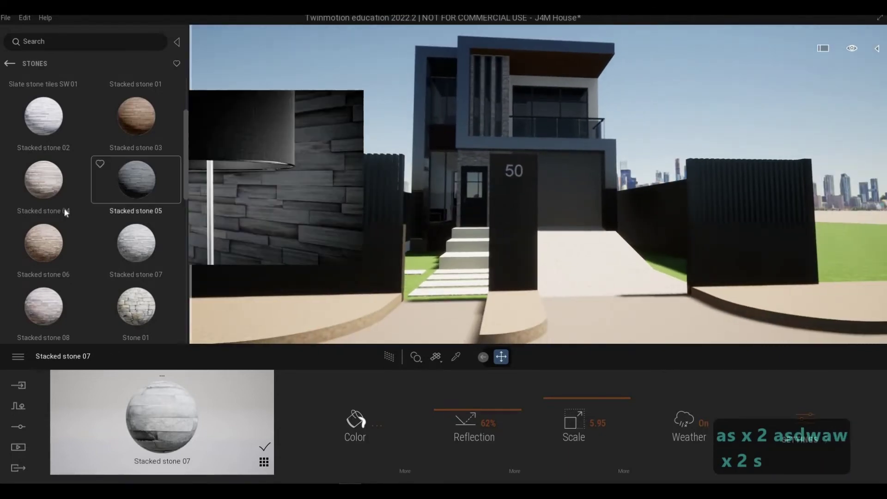
{"action": "scroll", "coordinate": [64, 212], "scroll_direction": "down", "scroll_amount": 3}
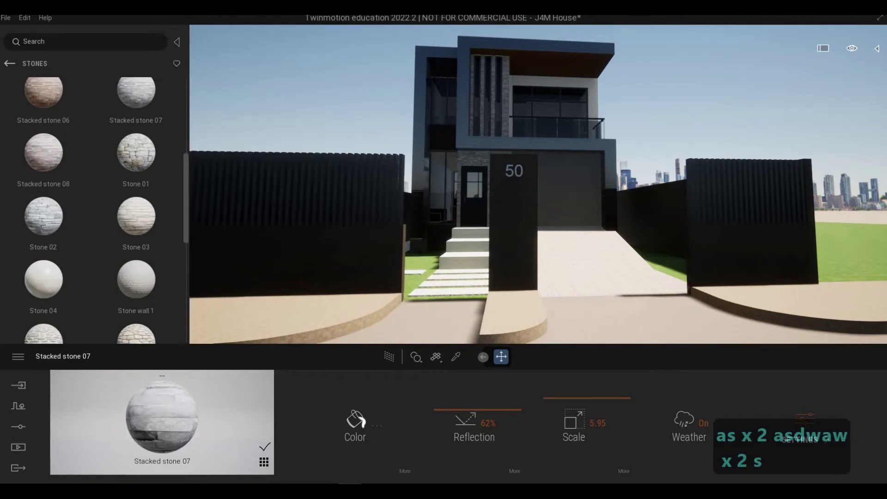
{"action": "key", "text": "s"}
{"action": "key", "text": "q"}
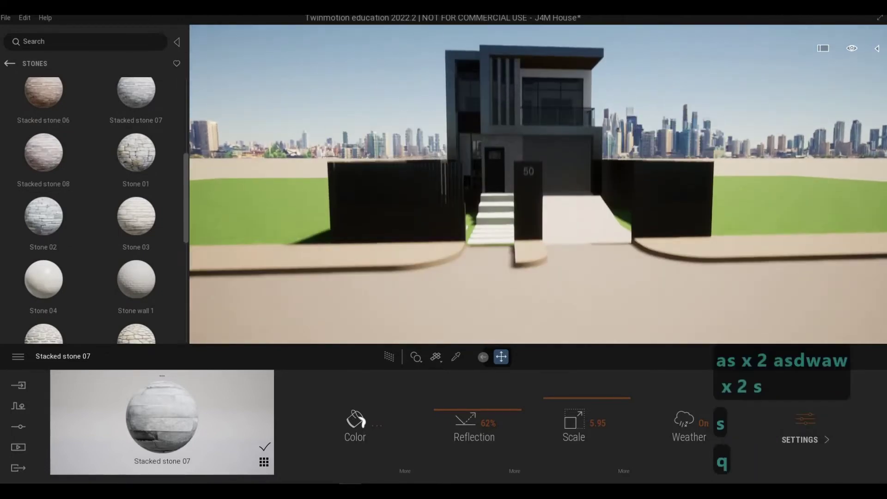
Examine the house, fence and surrounding grass from the street front and around to its side.
{"action": "right_click_drag", "start_coordinate": [479, 175], "coordinate": [479, 195]}
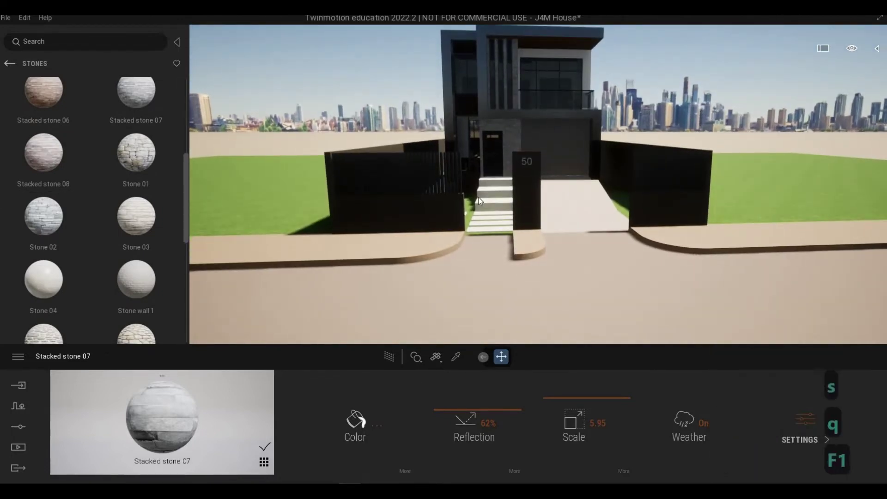
{"action": "key", "text": "a"}
{"action": "key", "text": "d"}
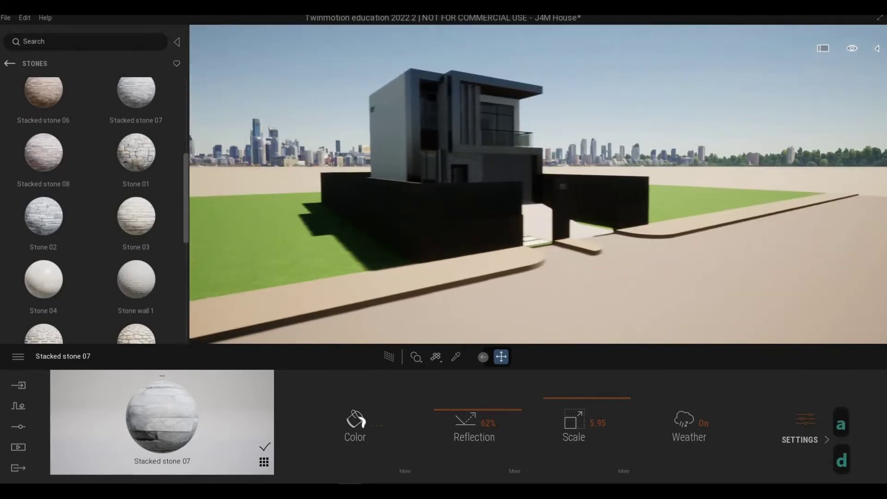
{"action": "key", "text": "a"}
{"action": "key", "text": "q"}
{"action": "key", "text": "a"}
{"action": "key", "text": "s"}
{"action": "key", "text": "a"}
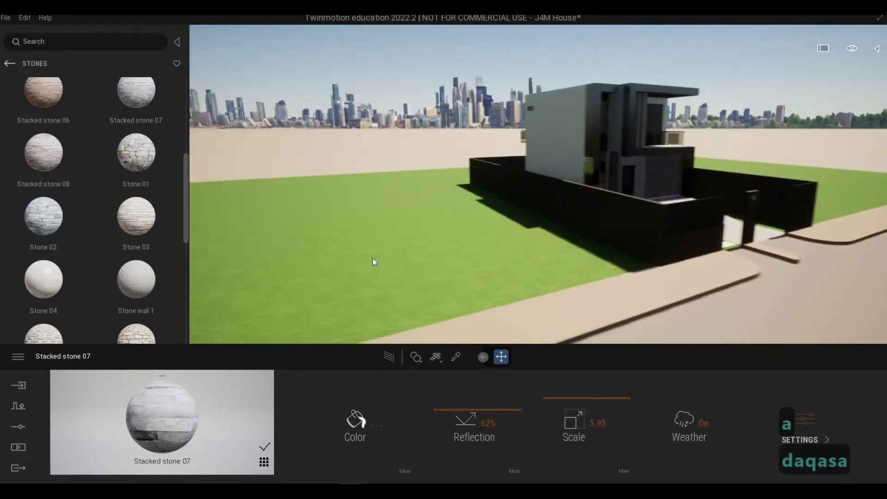
Isolate the two FLOOR 2 grass floors, the large surrounding lawn and the house plot, from the rest of the scene.
{"action": "key", "text": "e"}
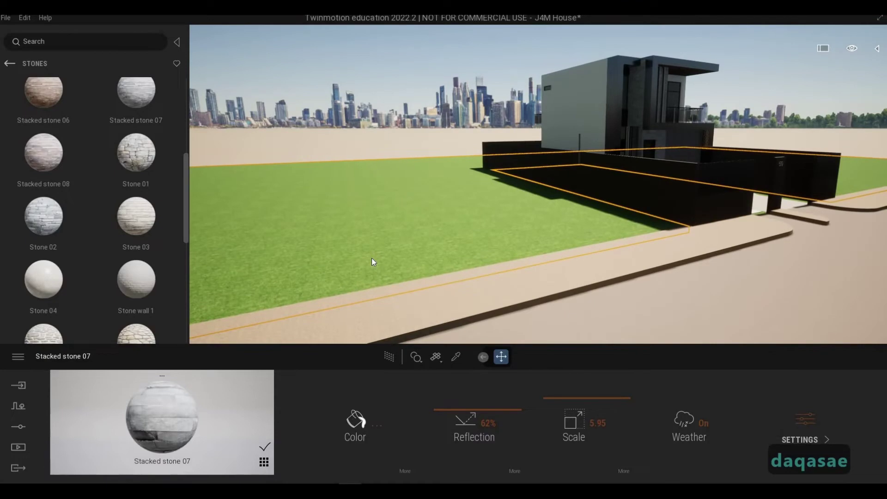
{"action": "key", "text": "d"}
{"action": "key", "text": "w"}
{"action": "key", "text": "w"}
{"action": "key", "text": "w"}
{"action": "key", "text": "w"}
{"action": "key", "text": "w"}
{"action": "key", "text": "w"}
{"action": "key", "text": "w"}
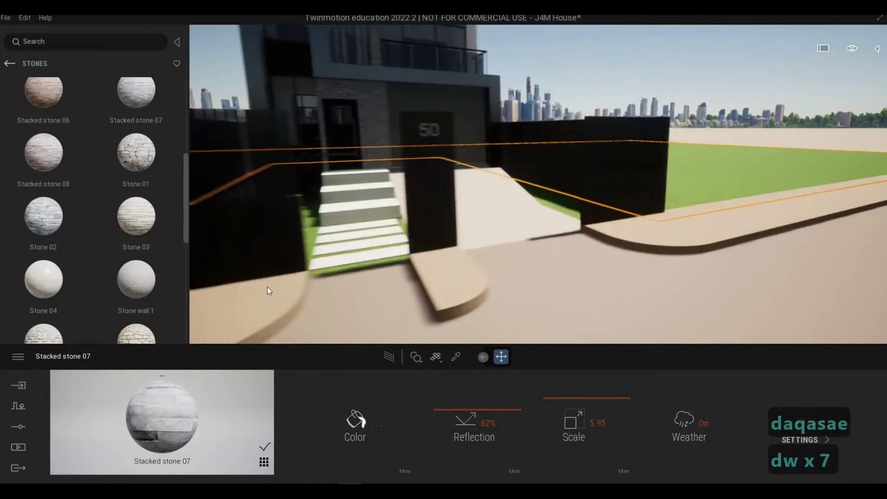
{"action": "key", "text": "q"}
{"action": "key", "text": "a"}
{"action": "key", "text": "s"}
{"action": "key", "text": "a"}
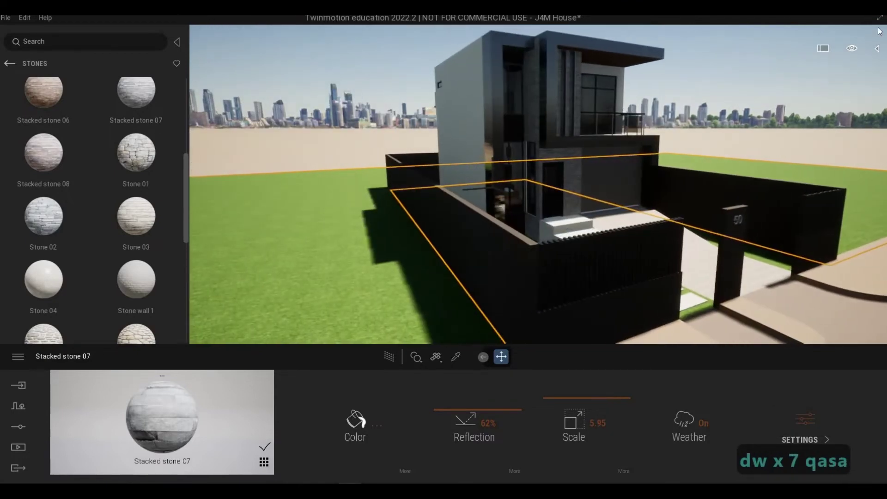
{"action": "left_click", "coordinate": [876, 48]}
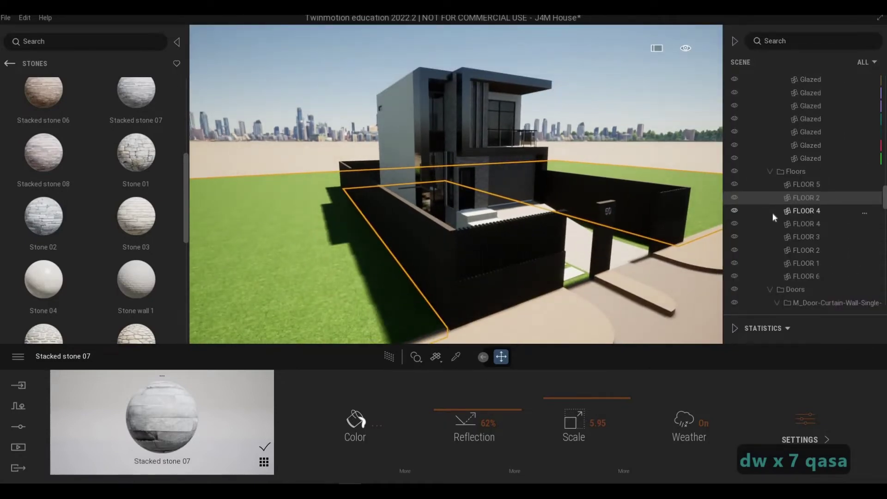
{"action": "left_click", "coordinate": [799, 252], "text": "ctrl"}
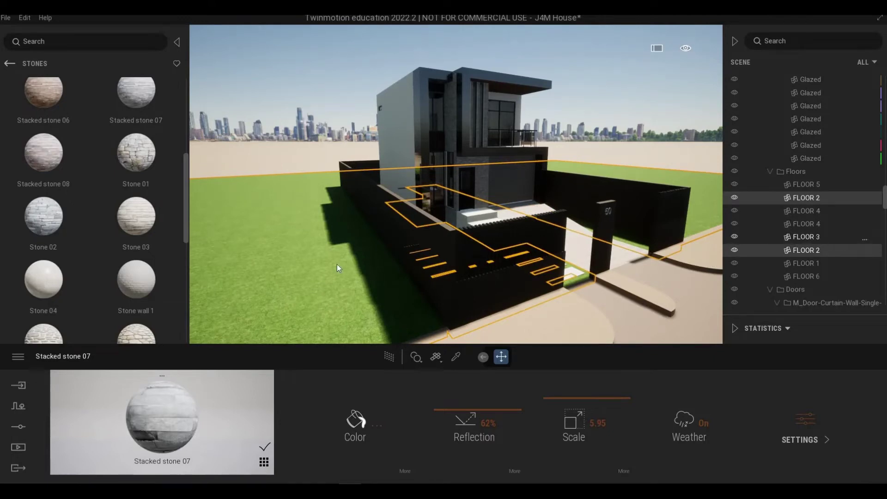
{"action": "right_click", "coordinate": [796, 290]}
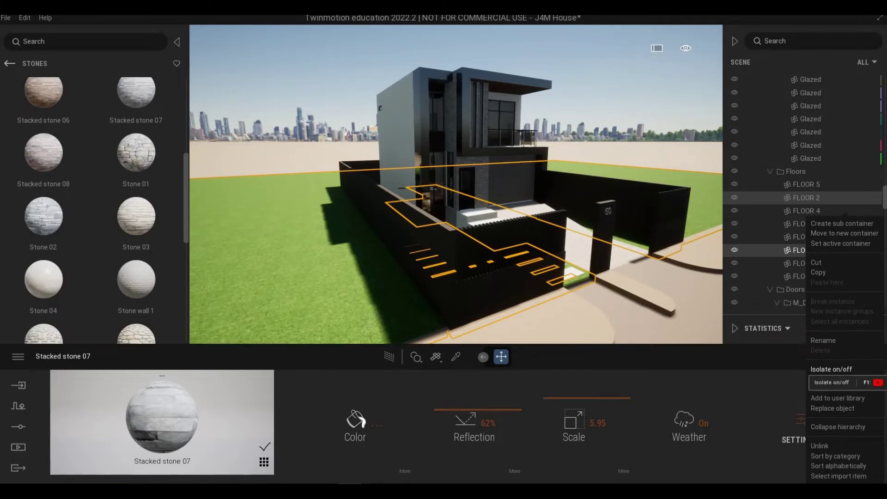
{"action": "left_click", "coordinate": [825, 369]}
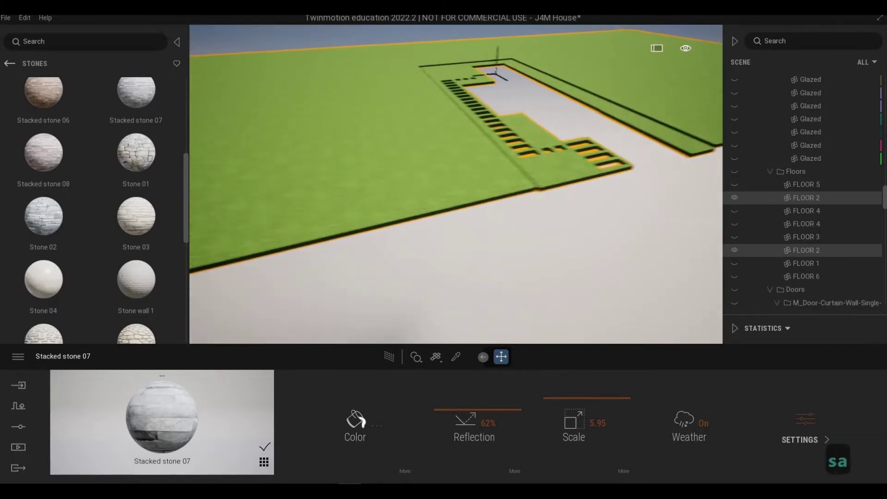
Inspect the two isolated grass floors at close range and from above.
{"action": "key", "text": "w"}
{"action": "key", "text": "d"}
{"action": "key", "text": "w"}
{"action": "key", "text": "d"}
{"action": "key", "text": "w"}
{"action": "key", "text": "a"}
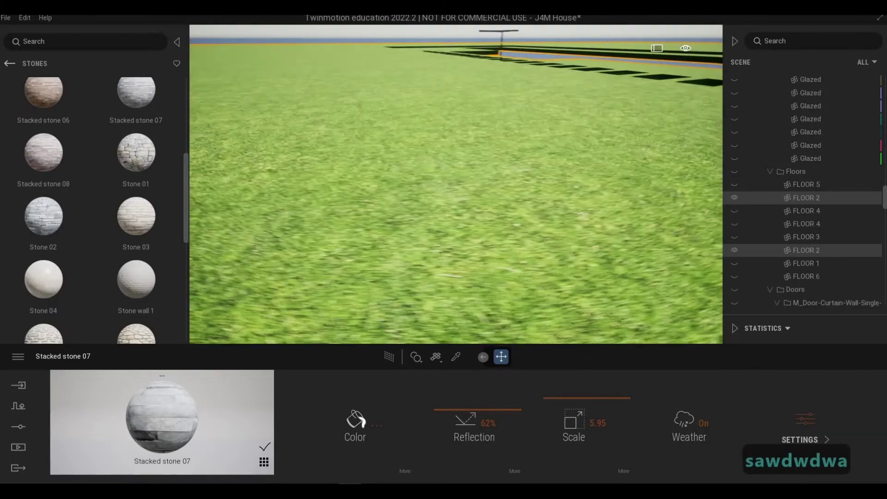
{"action": "key", "text": "s"}
{"action": "key", "text": "q"}
{"action": "key", "text": "d"}
{"action": "key", "text": "e"}
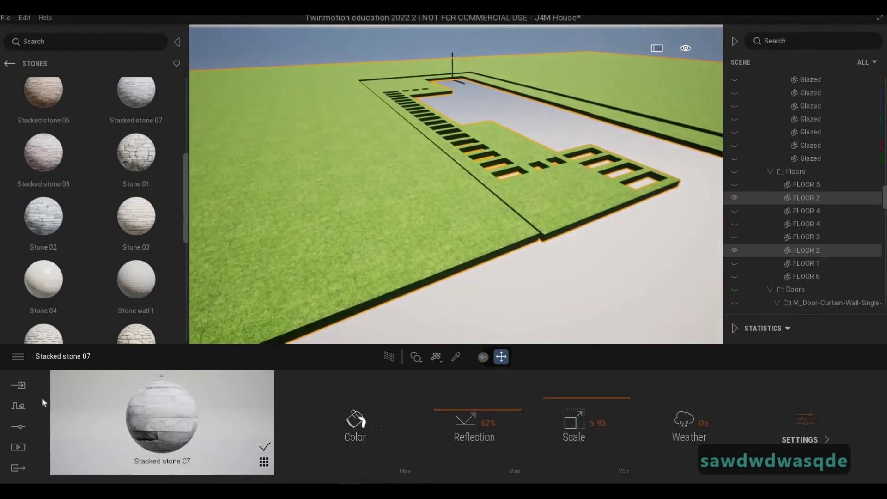
Add Long grass 02 from the grass and flowers library as a vegetation scatter model and check its settings.
{"action": "left_click", "coordinate": [12, 411]}
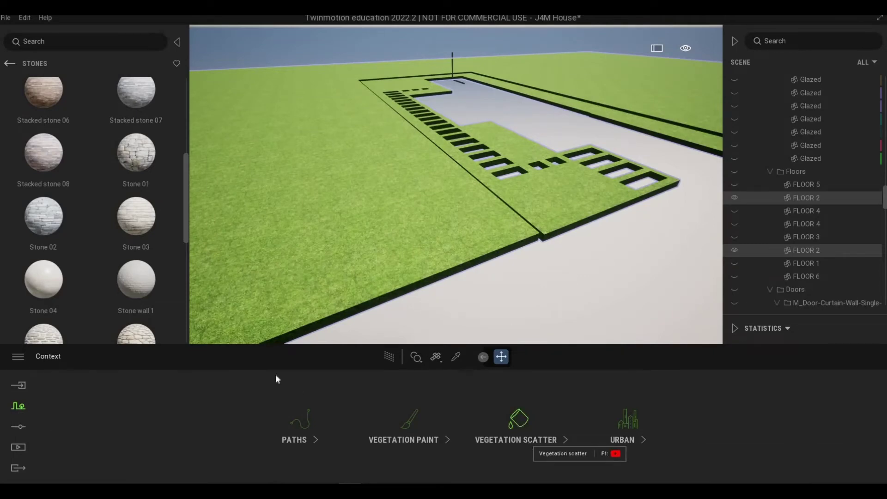
{"action": "mouse_move", "coordinate": [79, 259]}
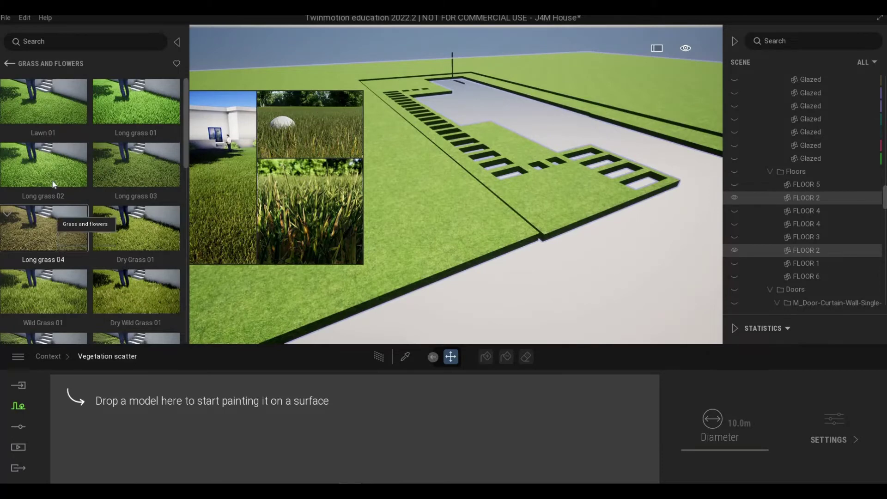
{"action": "left_click_drag", "start_coordinate": [53, 184], "coordinate": [172, 435]}
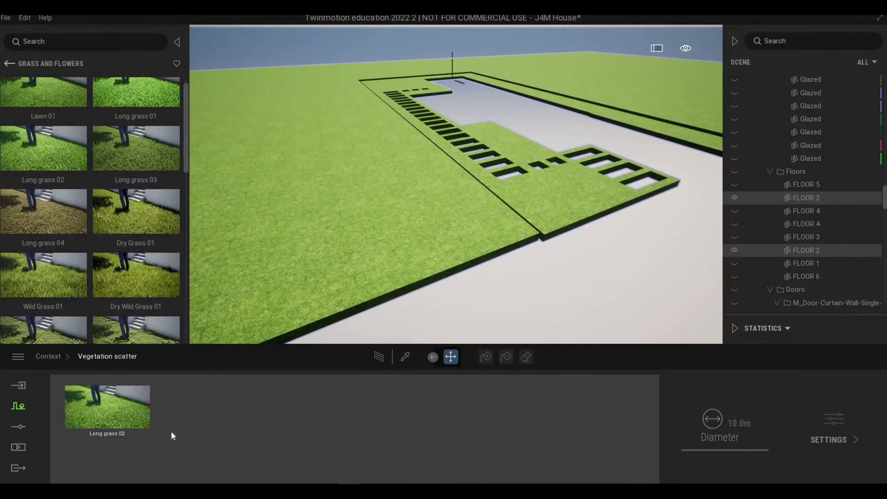
{"action": "left_click", "coordinate": [117, 409]}
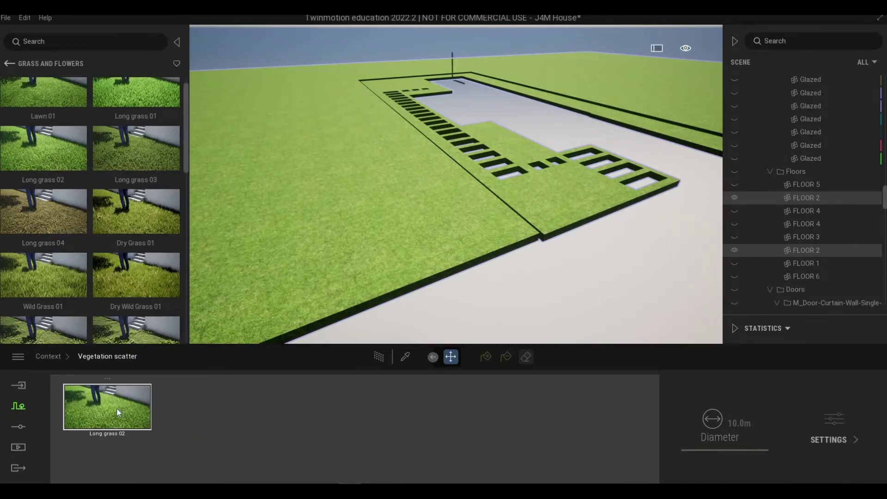
{"action": "left_click", "coordinate": [833, 436]}
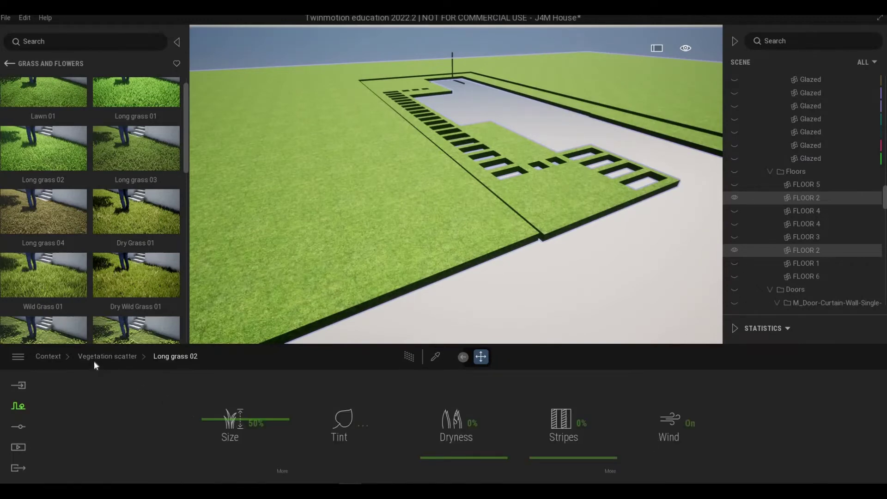
{"action": "left_click", "coordinate": [109, 357]}
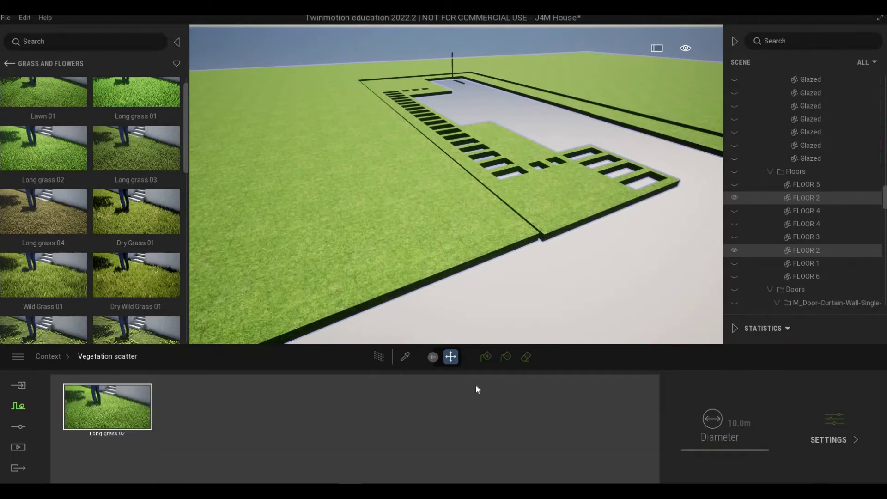
Scatter Long grass 02 over the large surrounding lawn and the house plot's grass floor.
{"action": "left_click", "coordinate": [484, 359]}
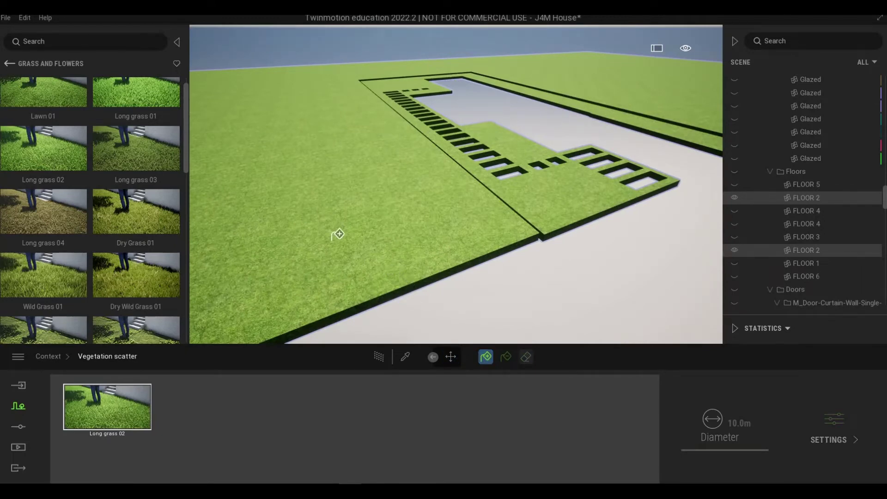
{"action": "left_click", "coordinate": [318, 197]}
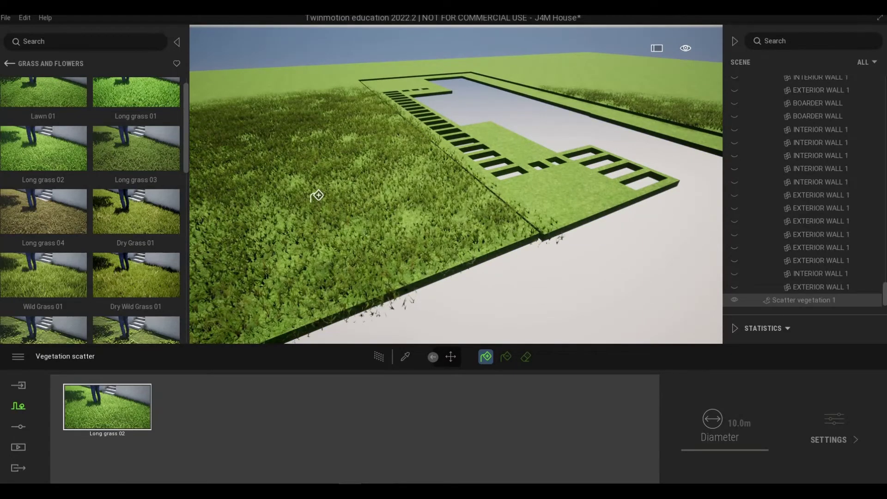
{"action": "key", "text": "w"}
{"action": "key", "text": "d"}
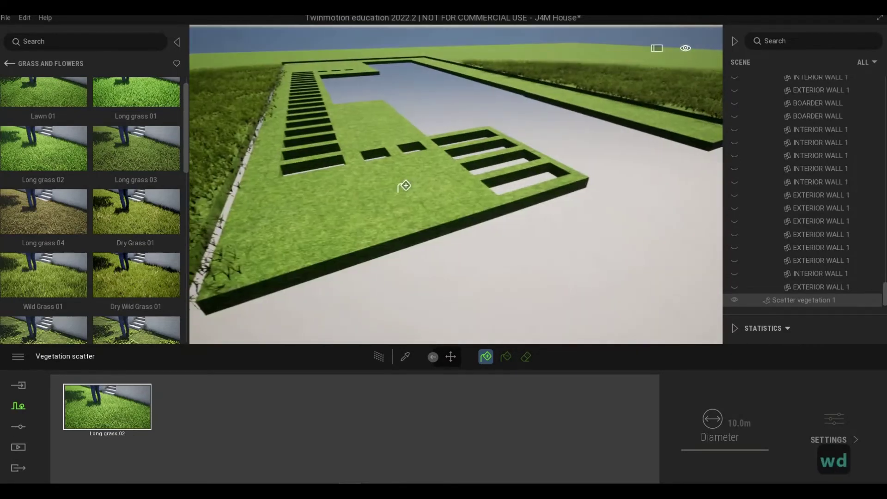
{"action": "left_click", "coordinate": [365, 183]}
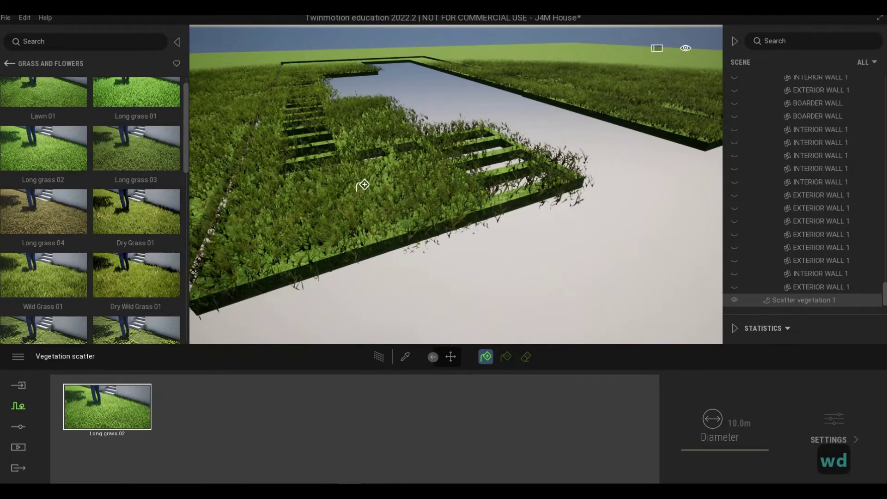
Check the scattered long grass up close around the paving cut-outs and along the boundary between the two floors.
{"action": "key", "text": "w"}
{"action": "key", "text": "q"}
{"action": "key", "text": "s"}
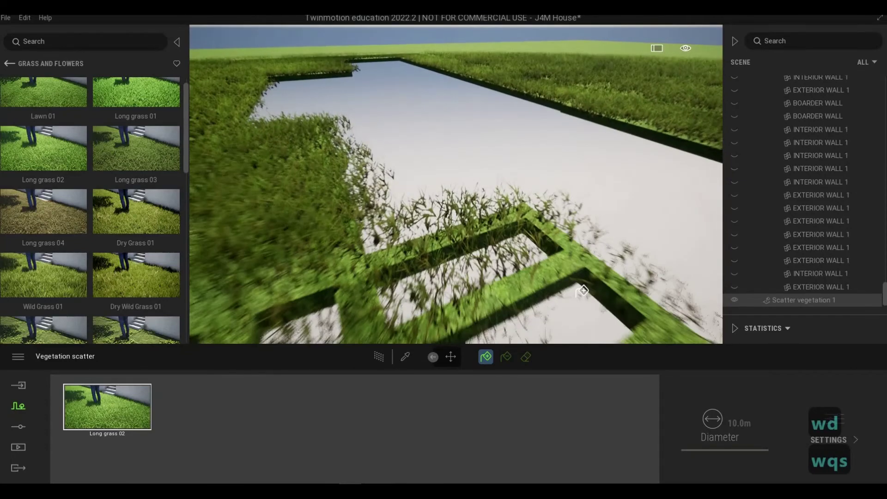
{"action": "left_click_drag", "start_coordinate": [549, 240], "coordinate": [540, 242]}
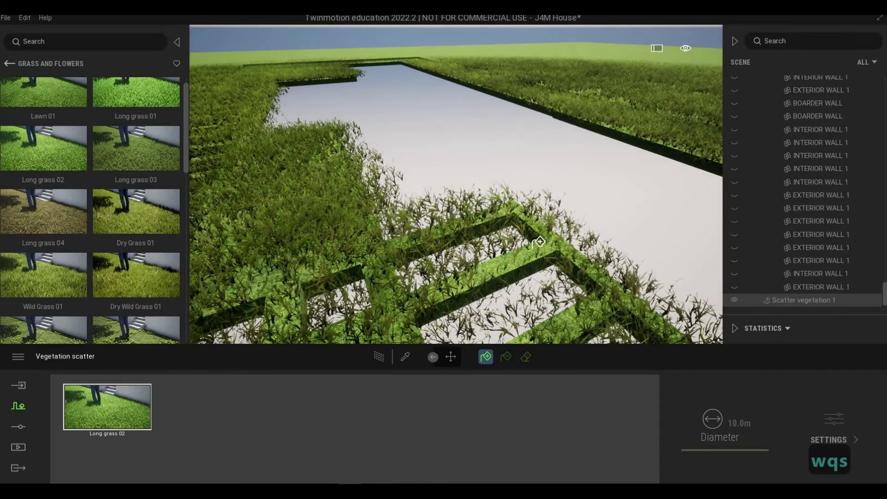
{"action": "key", "text": "a"}
{"action": "key", "text": "e"}
{"action": "key", "text": "e"}
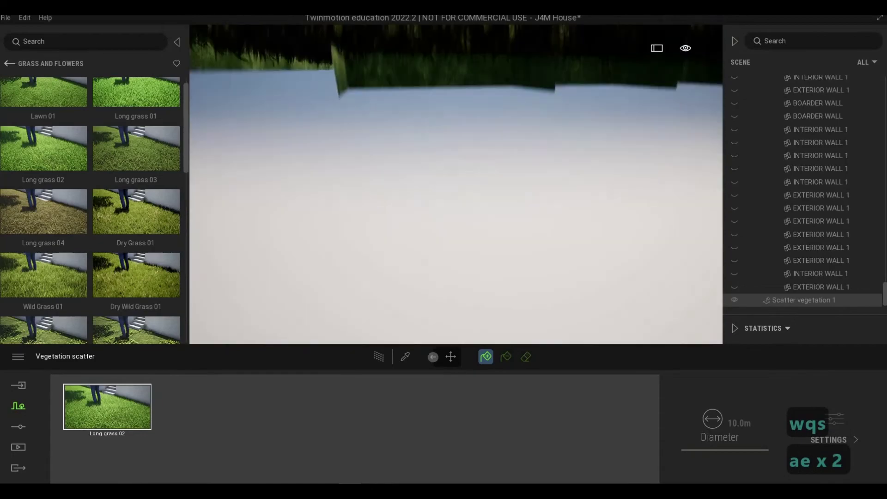
{"action": "key", "text": "q"}
{"action": "key", "text": "s"}
{"action": "key", "text": "a"}
{"action": "key", "text": "e"}
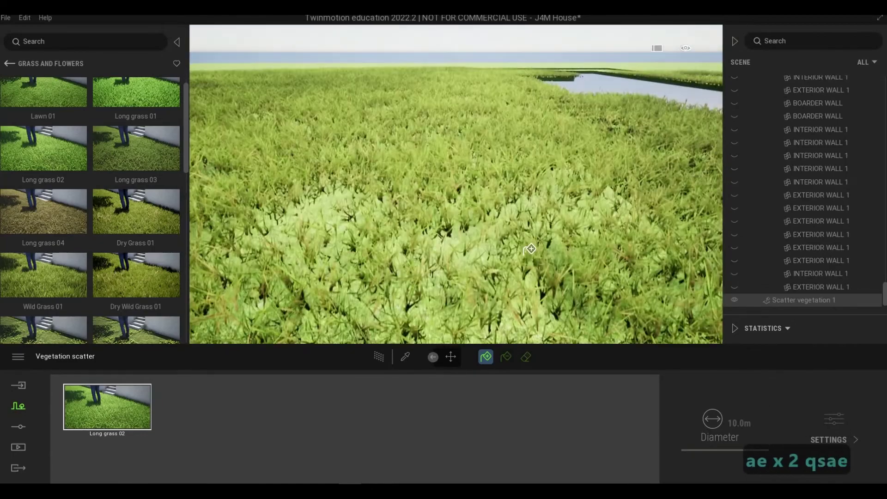
{"action": "key", "text": "d"}
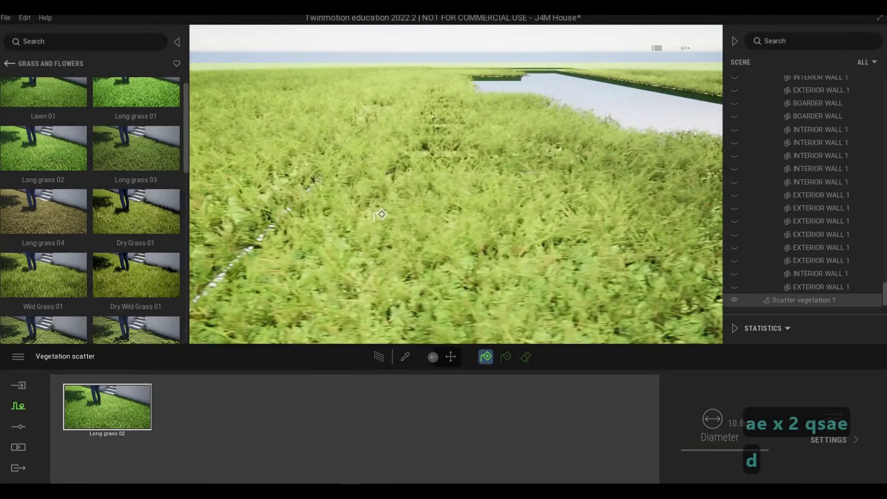
{"action": "key", "text": "a"}
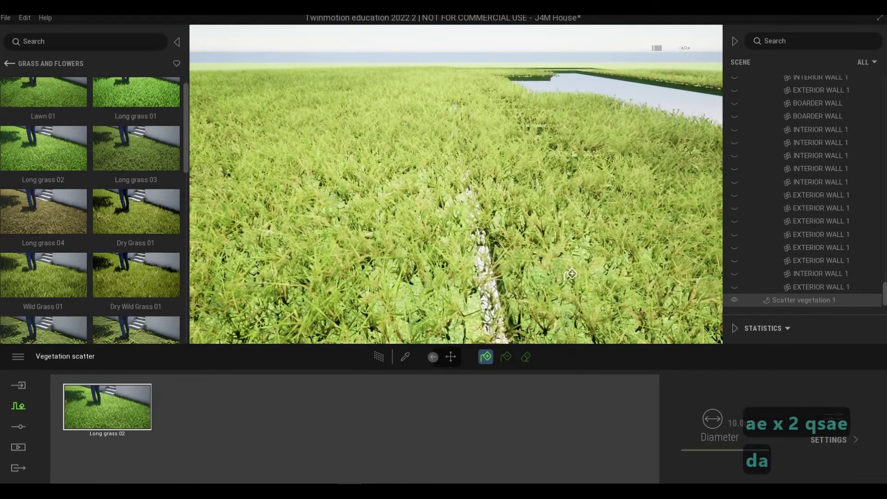
Try to undo the Long grass 02 scattering and leave the scatter tool.
{"action": "key", "text": "ctrl+z"}
{"action": "key", "text": "ctrl+z"}
{"action": "key", "text": "ctrl+z"}
{"action": "key", "text": "ctrl+z"}
{"action": "key", "text": "ctrl+z"}
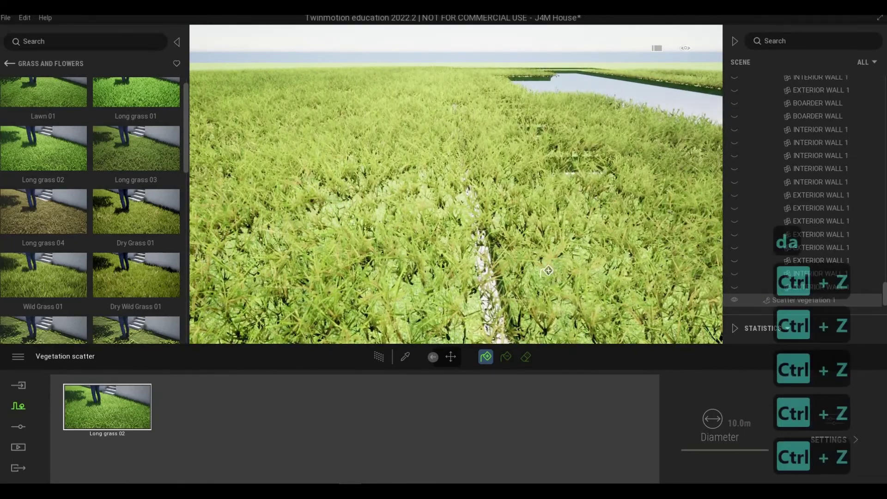
{"action": "key", "text": "Escape"}
{"action": "key", "text": "Escape"}
{"action": "key", "text": "ctrl+z"}
{"action": "key", "text": "ctrl+z"}
{"action": "key", "text": "Escape"}
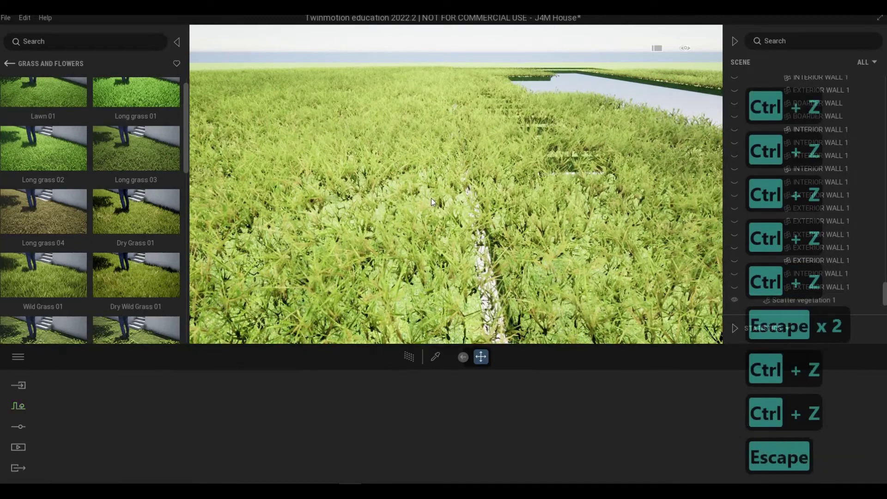
Delete the scattered Long grass 02 vegetation from both grass floors.
{"action": "right_click_drag", "start_coordinate": [456, 199], "coordinate": [375, 188]}
{"action": "key", "text": "s"}
{"action": "key", "text": "d"}
{"action": "left_click", "coordinate": [375, 189]}
{"action": "left_click", "coordinate": [377, 188]}
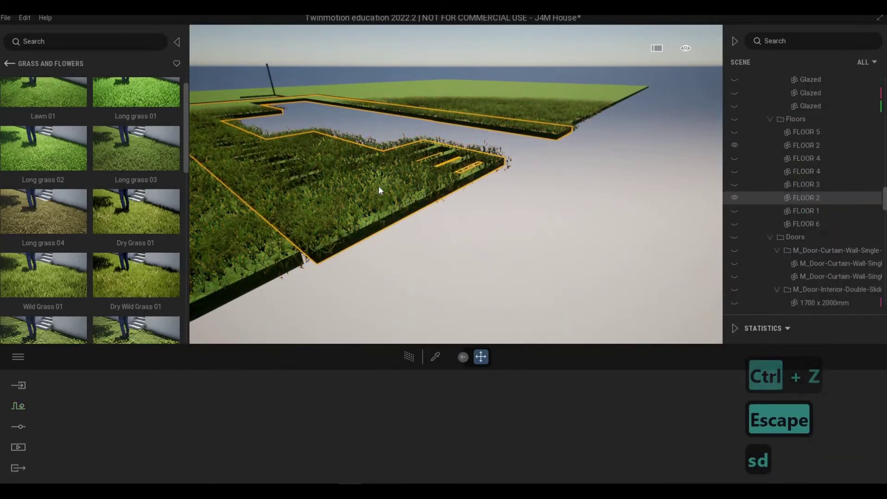
{"action": "left_click", "coordinate": [376, 186]}
{"action": "key", "text": "Delete"}
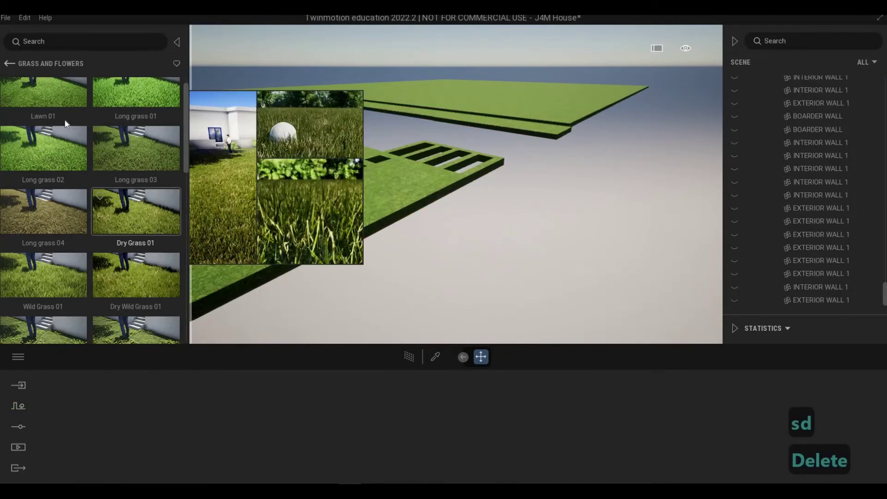
Add Lawn 01 from the grass and flowers library as the vegetation scatter model and select it for the grass floors.
{"action": "left_click_drag", "start_coordinate": [57, 109], "coordinate": [71, 387]}
{"action": "left_click", "coordinate": [21, 408]}
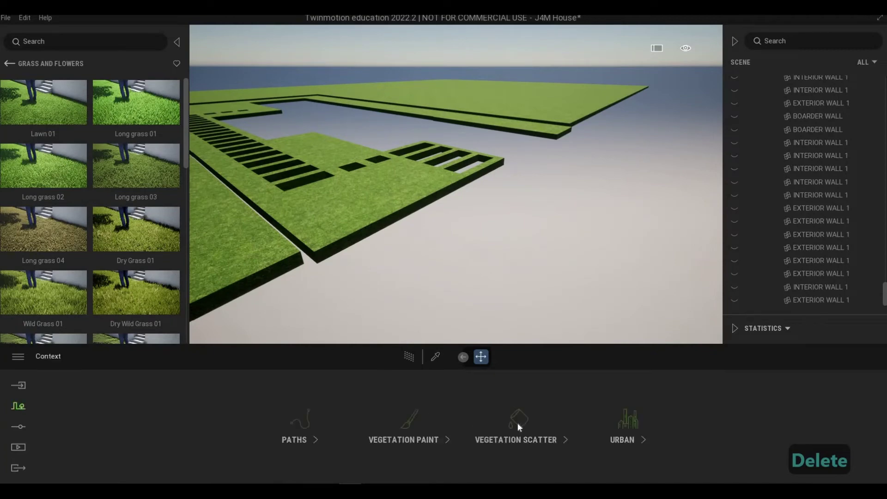
{"action": "left_click", "coordinate": [519, 420]}
{"action": "left_click_drag", "start_coordinate": [49, 103], "coordinate": [73, 406]}
{"action": "left_click", "coordinate": [71, 408]}
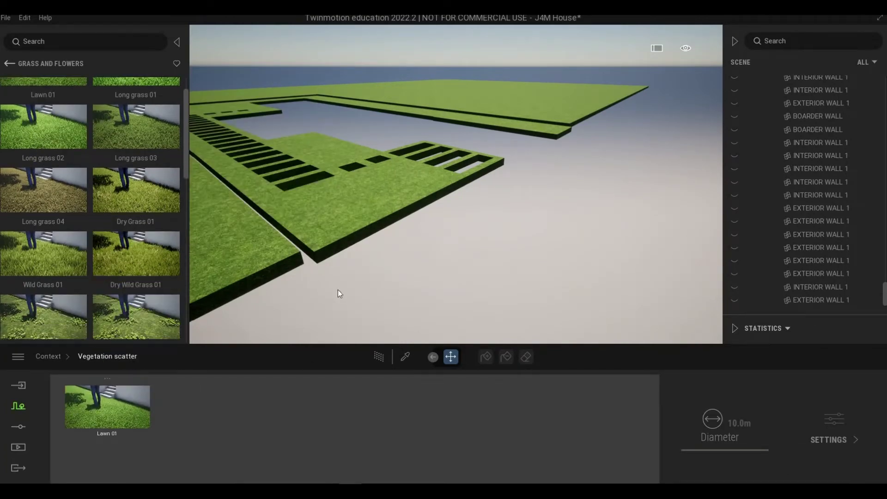
{"action": "key", "text": "a"}
{"action": "right_click_drag", "start_coordinate": [448, 260], "coordinate": [451, 251]}
{"action": "key", "text": "s"}
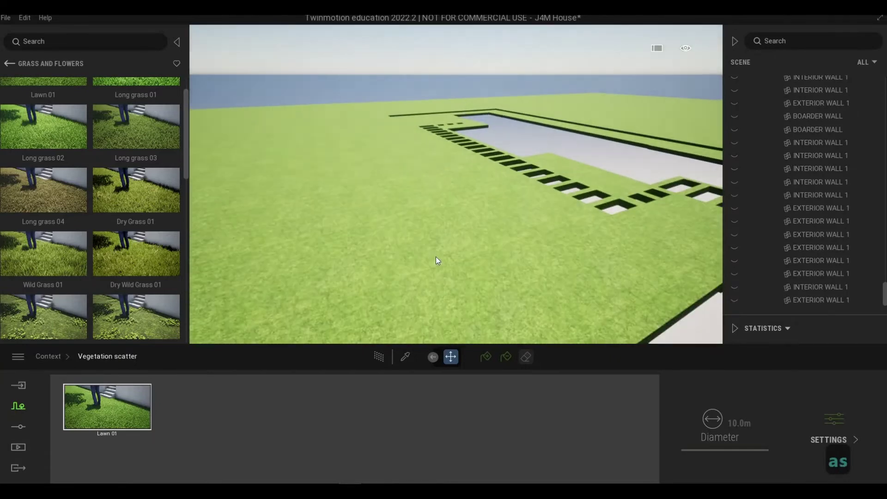
Scatter Lawn 01 vegetation over the large outer grass floor and the inner grass floor with the paving cut-outs.
{"action": "left_click", "coordinate": [436, 256]}
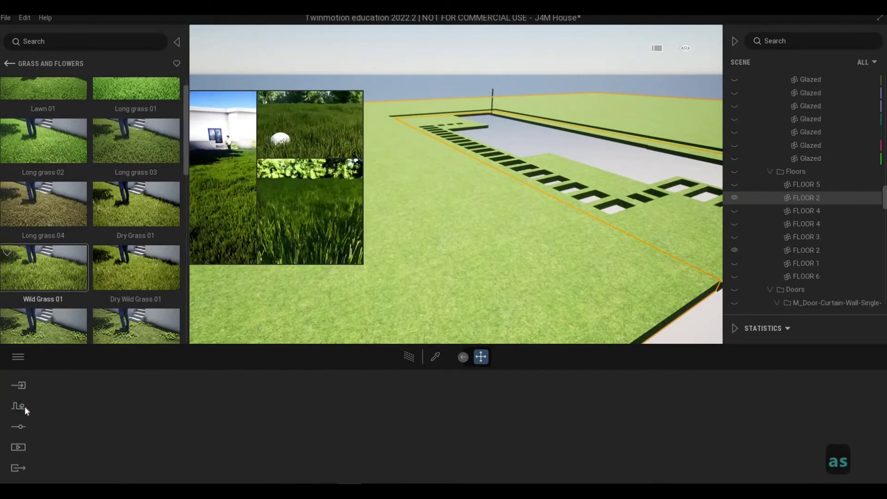
{"action": "left_click", "coordinate": [517, 426]}
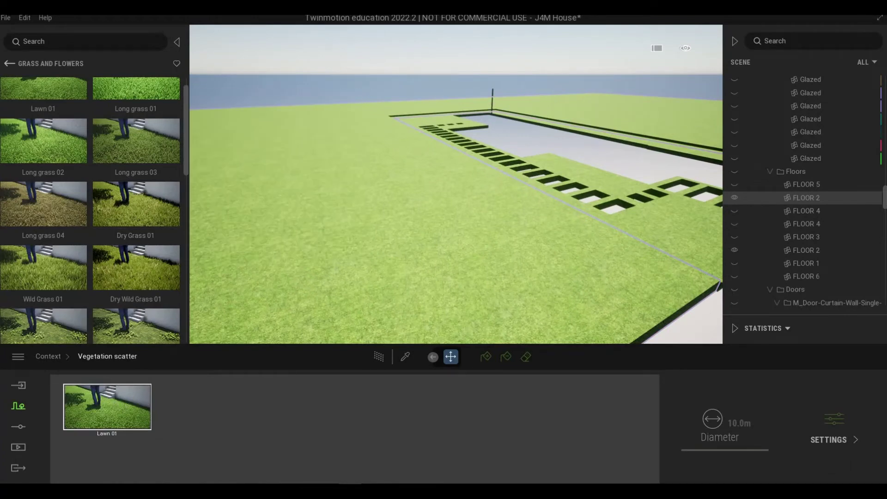
{"action": "left_click", "coordinate": [486, 357]}
{"action": "left_click", "coordinate": [414, 221]}
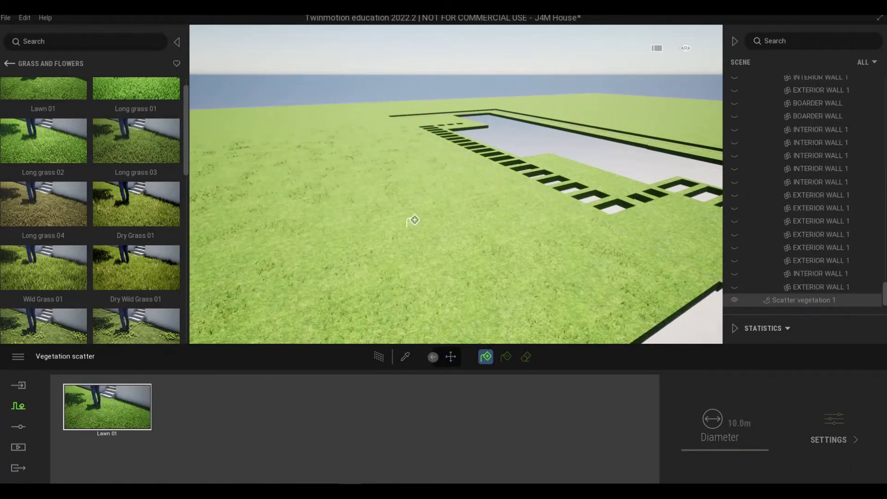
{"action": "key", "text": "d"}
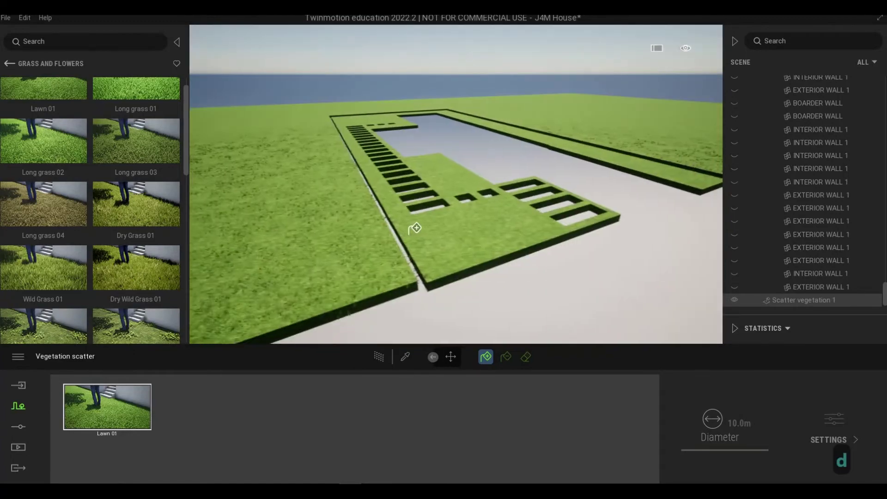
{"action": "key", "text": "w"}
{"action": "key", "text": "e"}
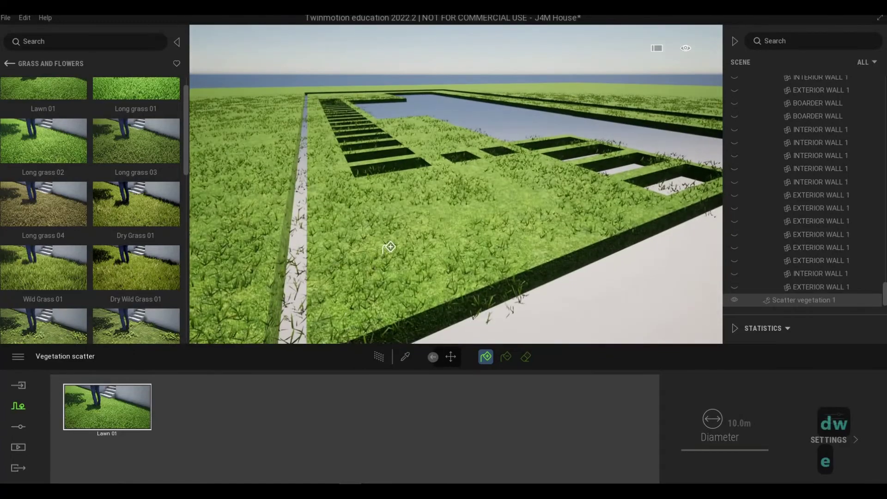
Examine the scattered Lawn 01 up close near the paving cut-outs and across the far side of the outer floor.
{"action": "key", "text": "w"}
{"action": "key", "text": "w"}
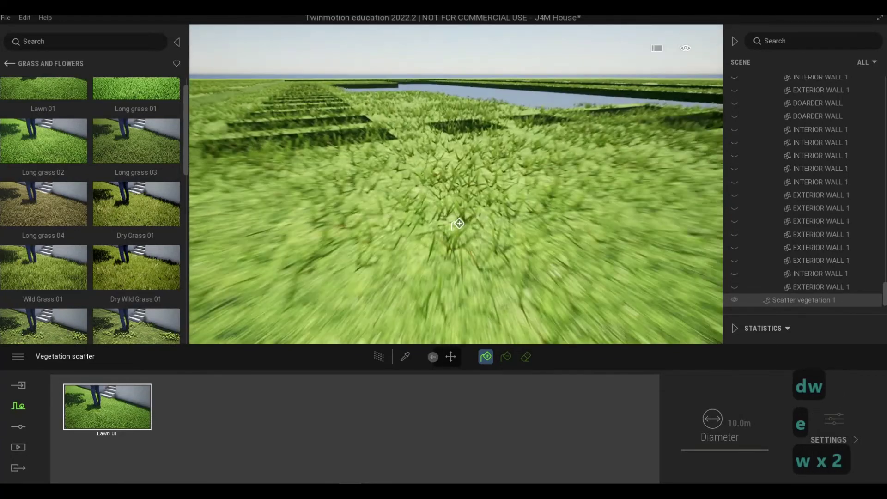
{"action": "key", "text": "d"}
{"action": "key", "text": "q"}
{"action": "key", "text": "d"}
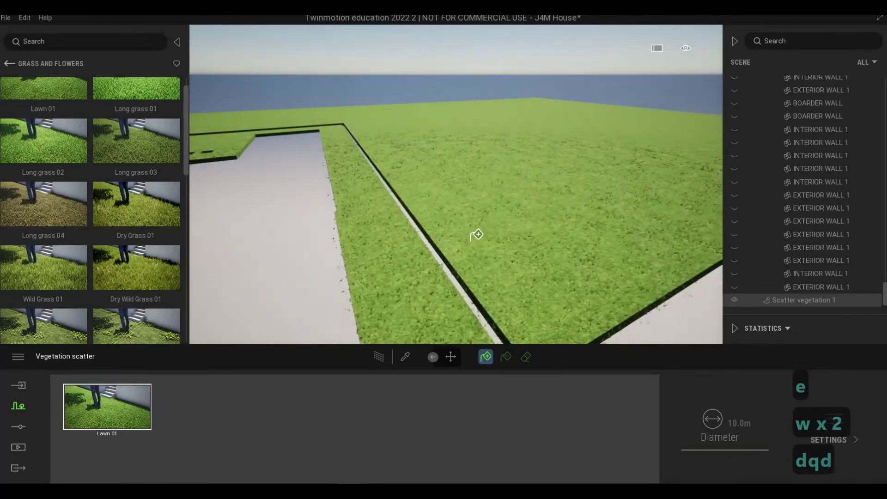
{"action": "key", "text": "w"}
{"action": "key", "text": "w"}
{"action": "key", "text": "d"}
{"action": "key", "text": "w"}
{"action": "key", "text": "q"}
{"action": "key", "text": "q"}
{"action": "key", "text": "w"}
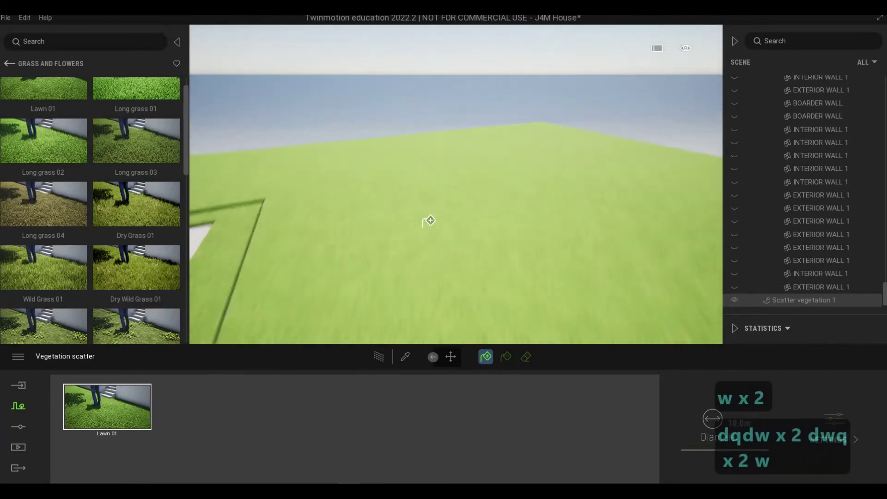
{"action": "key", "text": "e"}
{"action": "key", "text": "w"}
{"action": "key", "text": "e"}
Examine the Lawn 01 coverage along the strip beside the house opening and around the paving cut-outs.
{"action": "key", "text": "e"}
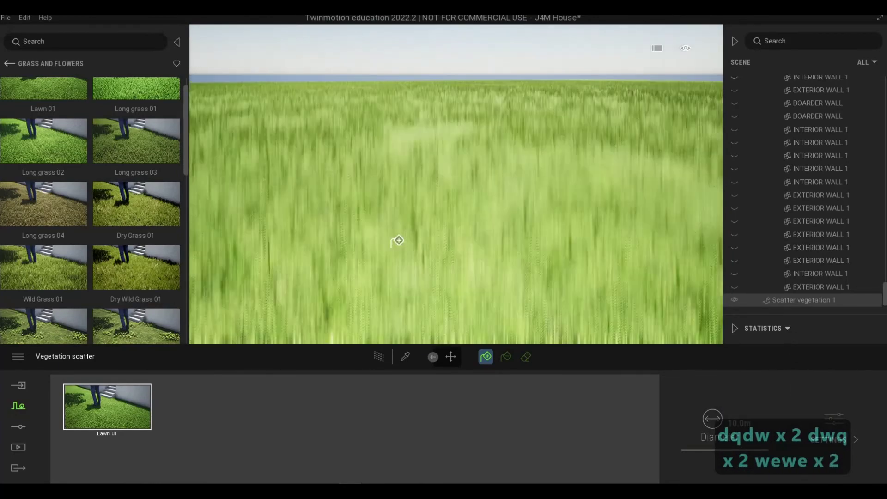
{"action": "key", "text": "s"}
{"action": "key", "text": "q"}
{"action": "key", "text": "a"}
{"action": "key", "text": "e"}
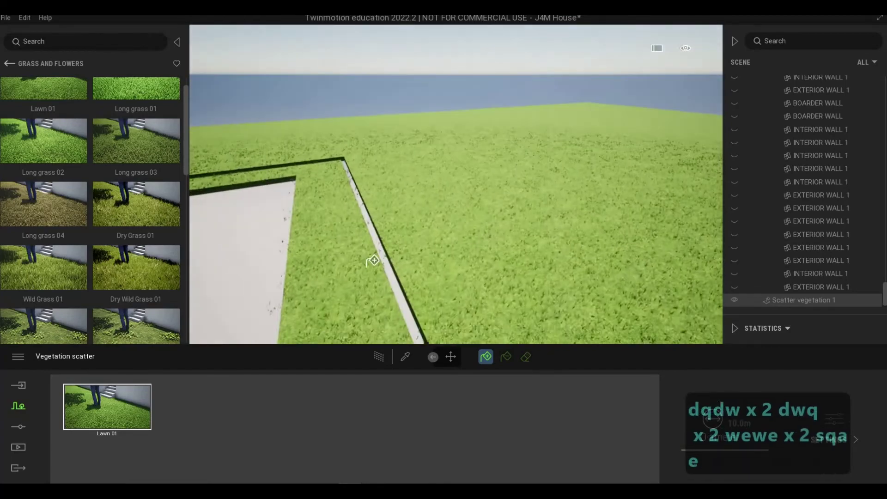
{"action": "key", "text": "e"}
{"action": "key", "text": "s"}
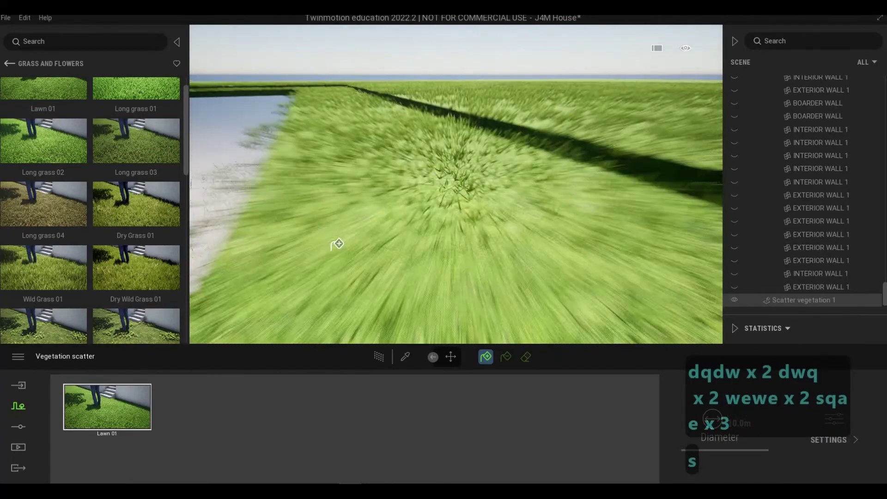
{"action": "key", "text": "s"}
{"action": "key", "text": "a"}
{"action": "key", "text": "w"}
{"action": "key", "text": "s"}
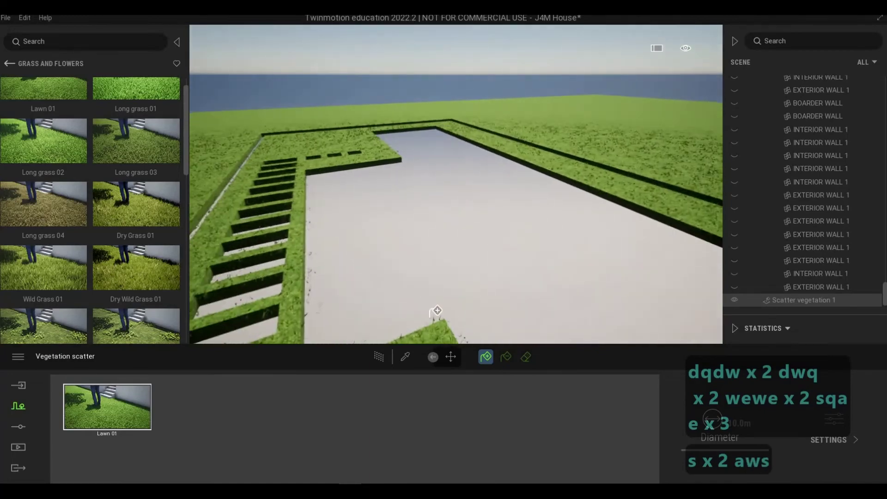
{"action": "key", "text": "e"}
{"action": "key", "text": "e"}
{"action": "key", "text": "s"}
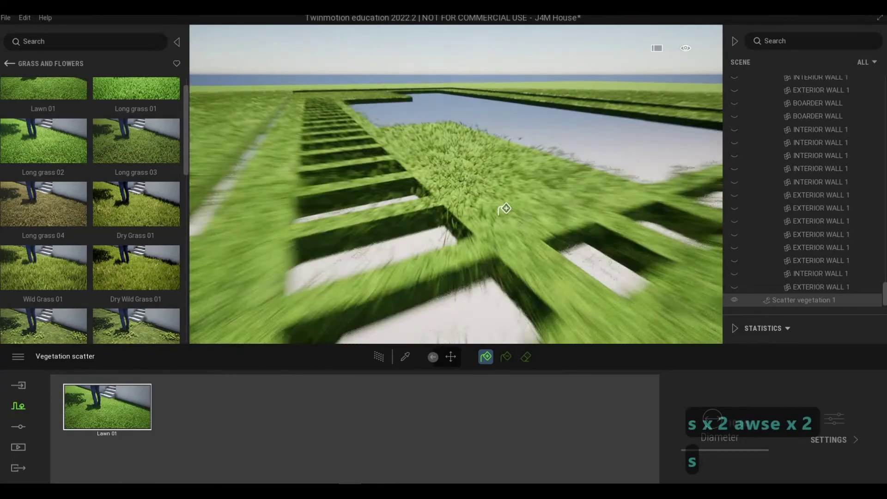
{"action": "key", "text": "a"}
{"action": "key", "text": "e"}
{"action": "key", "text": "s"}
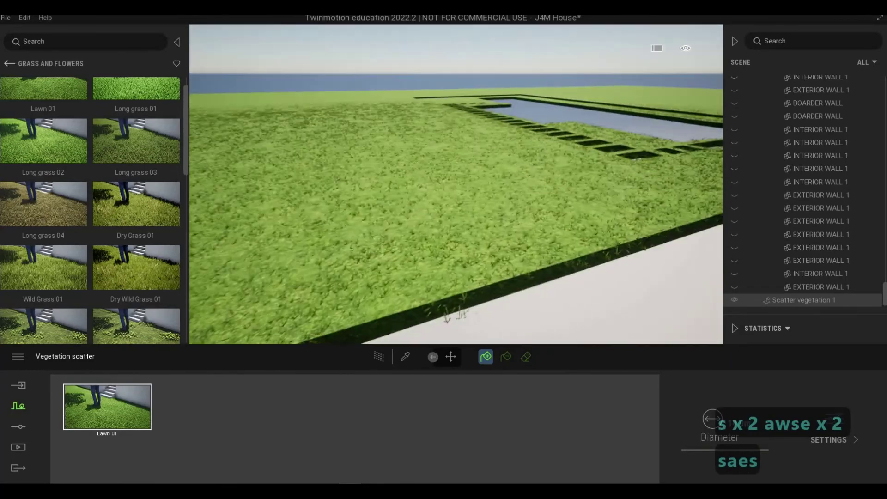
Inspect the Lawn 01 density on the large outer floor, along its edge and at the gap between the two floors.
{"action": "key", "text": "d"}
{"action": "key", "text": "w"}
{"action": "key", "text": "d"}
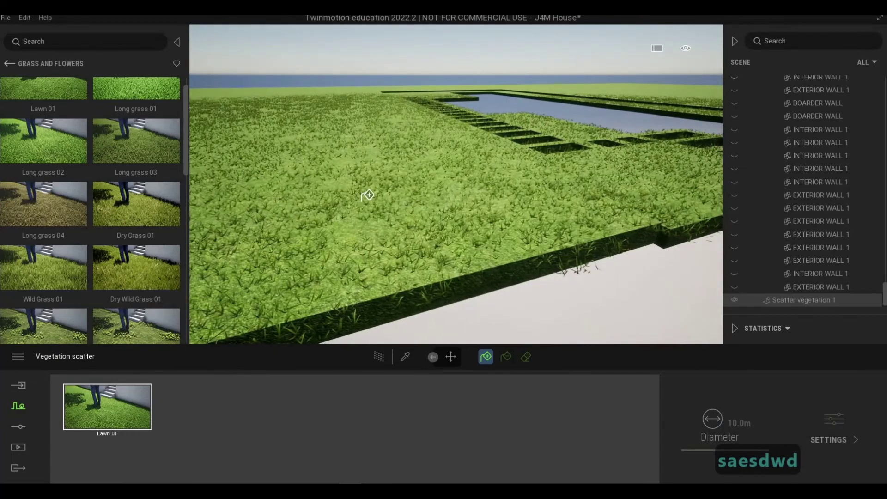
{"action": "key", "text": "w"}
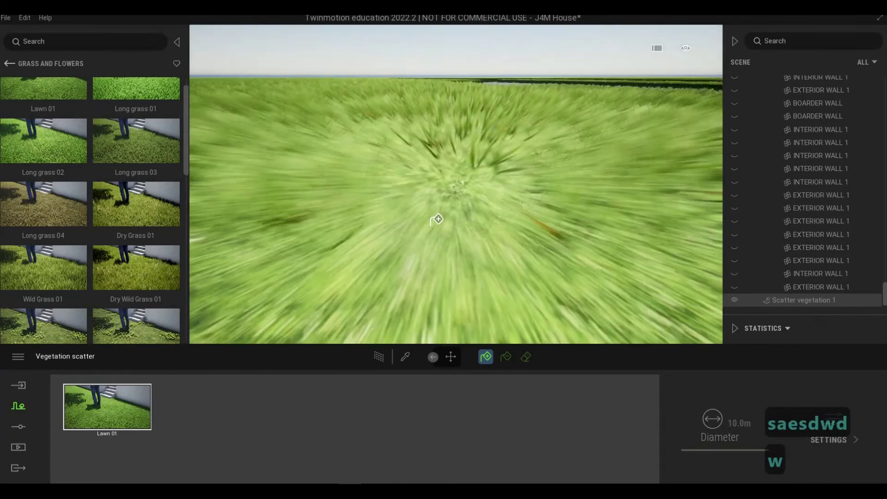
{"action": "key", "text": "s"}
{"action": "key", "text": "d"}
{"action": "key", "text": "s"}
{"action": "key", "text": "d"}
{"action": "key", "text": "s"}
{"action": "key", "text": "d"}
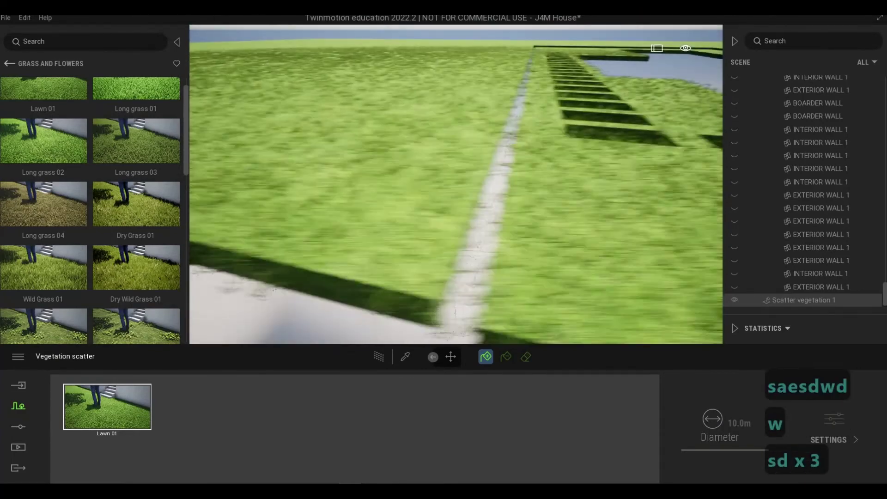
{"action": "key", "text": "e"}
{"action": "key", "text": "a"}
{"action": "key", "text": "q"}
{"action": "key", "text": "d"}
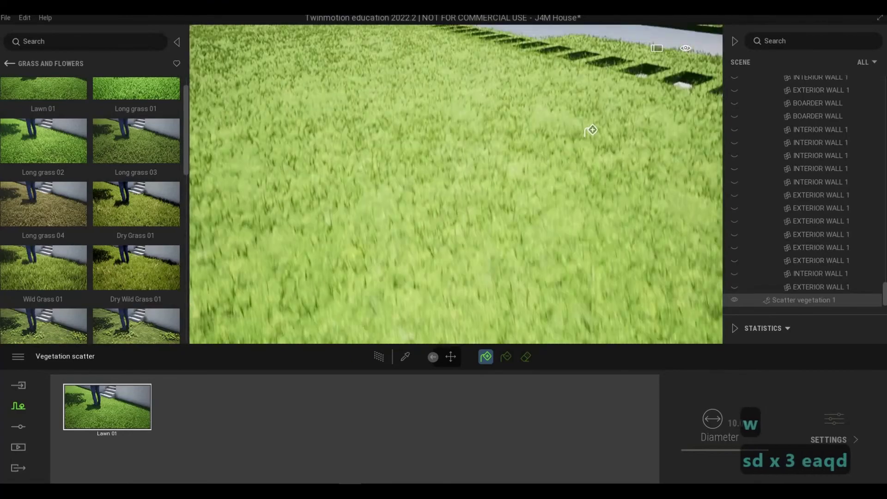
{"action": "key", "text": "s"}
Leave the scatter tool and delete the scattered Lawn 01 vegetation from both grass floors.
{"action": "key", "text": "Escape"}
{"action": "key", "text": "Escape"}
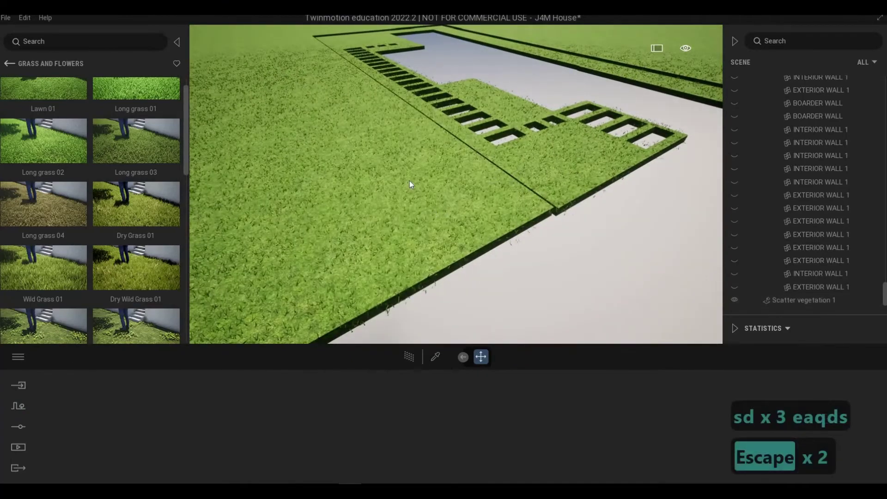
{"action": "key", "text": "Escape"}
{"action": "left_click", "coordinate": [409, 188]}
{"action": "key", "text": "w"}
{"action": "key", "text": "e"}
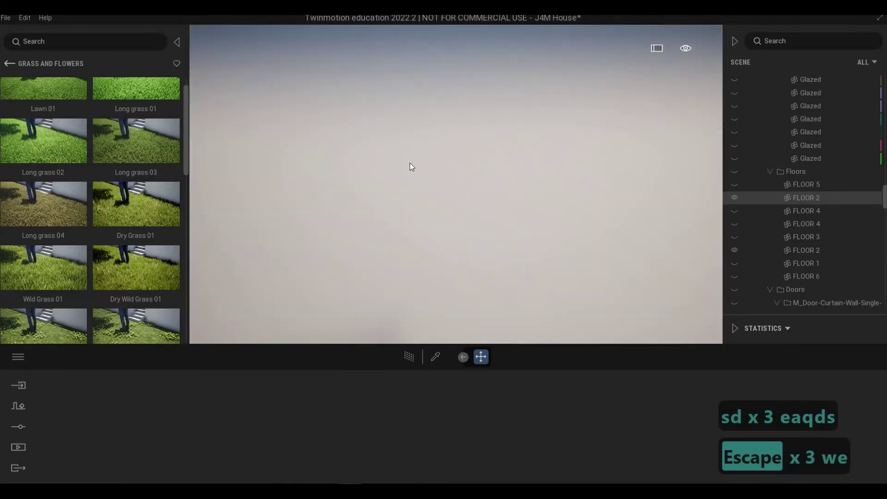
{"action": "key", "text": "s"}
{"action": "key", "text": "w"}
{"action": "key", "text": "Escape"}
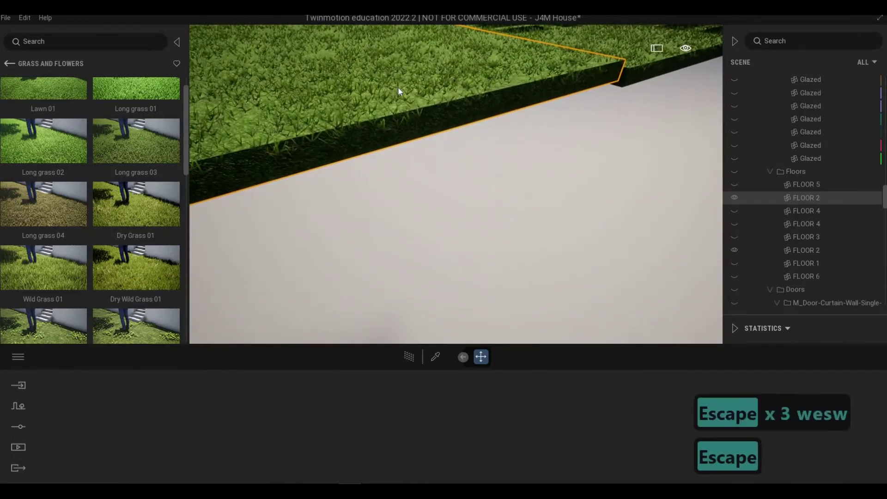
{"action": "left_click", "coordinate": [387, 91]}
{"action": "right_click_drag", "start_coordinate": [385, 92], "coordinate": [367, 60]}
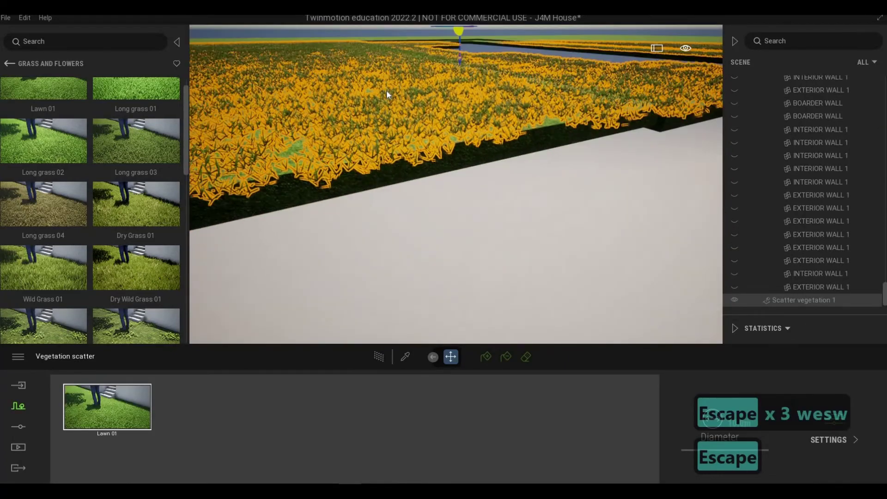
{"action": "key", "text": "Delete"}
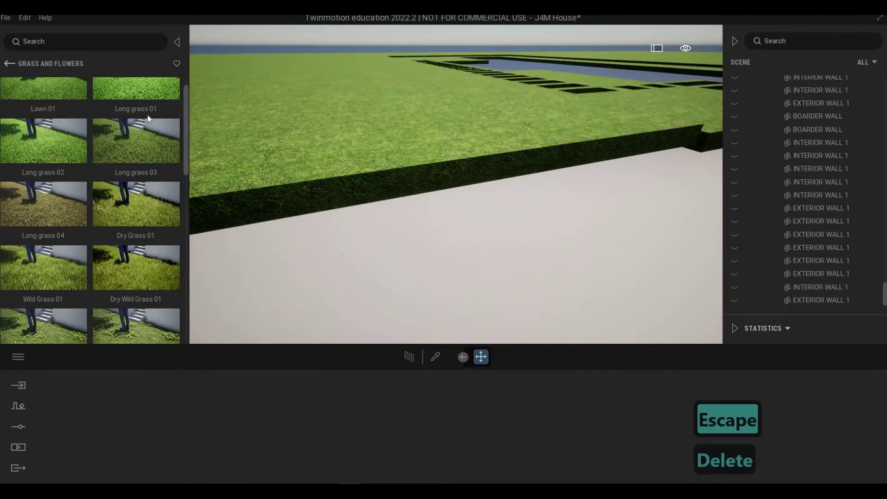
Add Long grass 01 as the vegetation scatter model and scatter it over the large outer grass floor.
{"action": "mouse_move", "coordinate": [137, 95]}
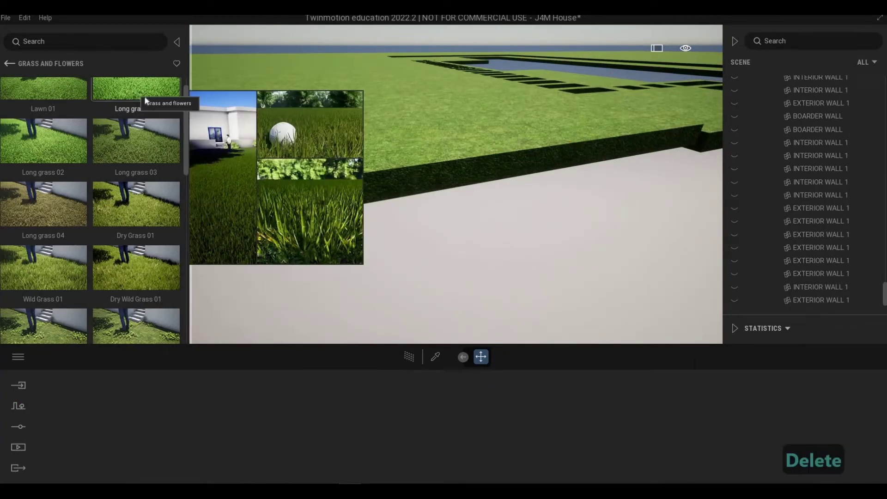
{"action": "left_click", "coordinate": [21, 408]}
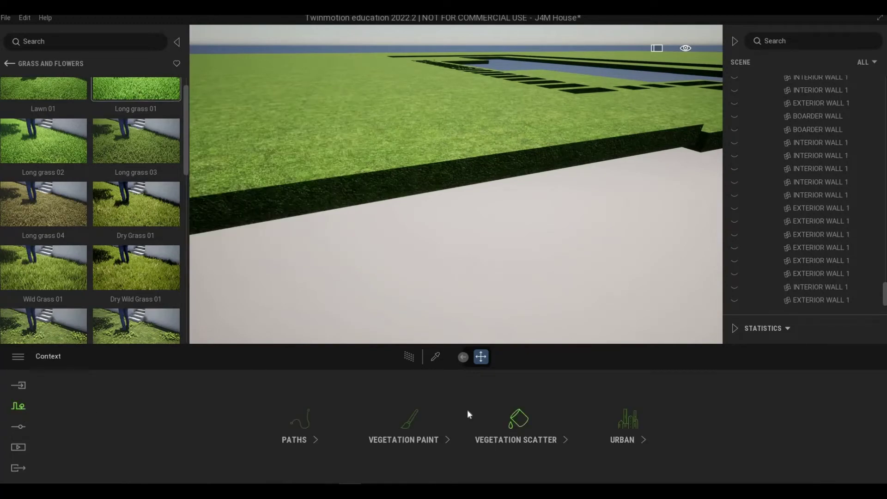
{"action": "left_click_drag", "start_coordinate": [130, 98], "coordinate": [194, 432]}
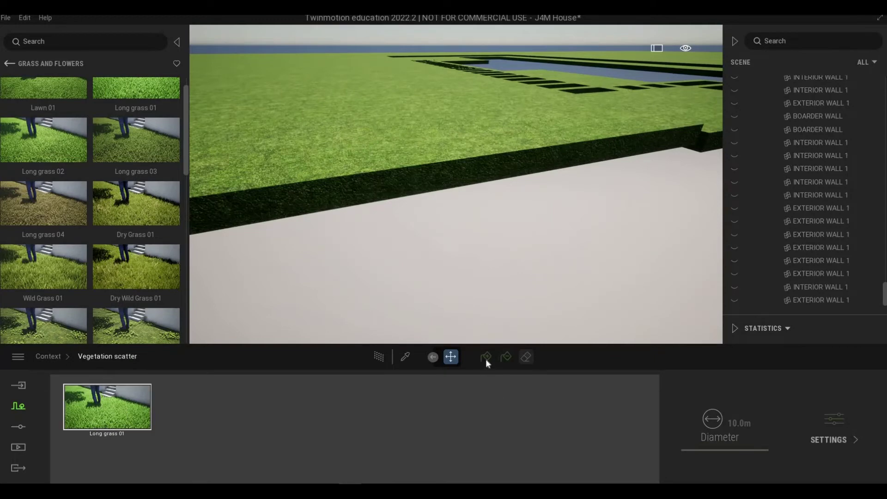
{"action": "left_click", "coordinate": [486, 358]}
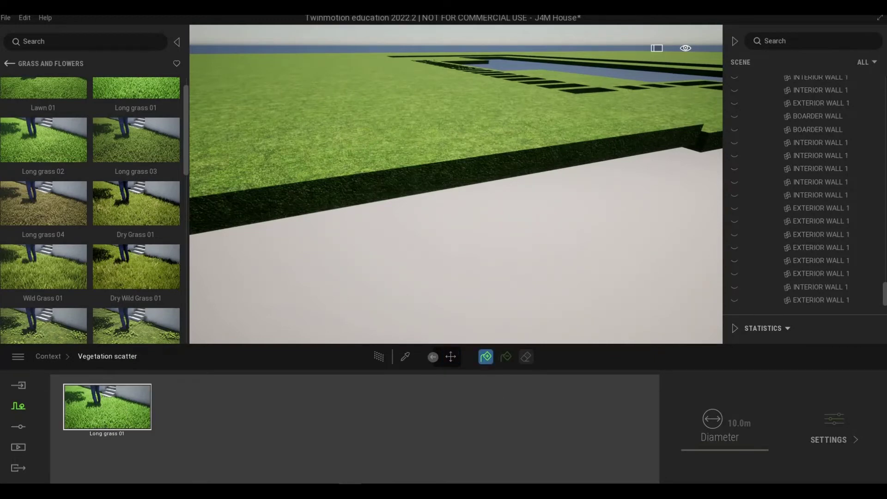
{"action": "left_click", "coordinate": [344, 157]}
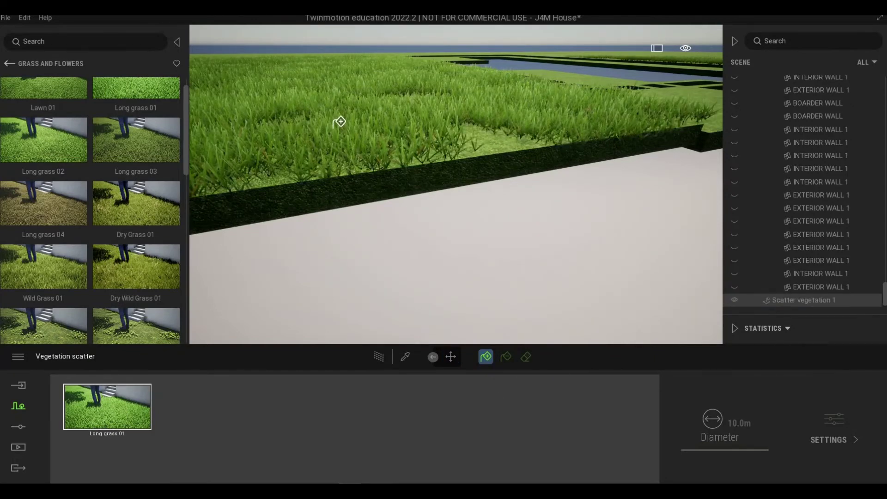
Scatter Long grass 01 over the inner floor with the paving cut-outs and fill the sparse patches on the outer floor.
{"action": "key", "text": "d"}
{"action": "key", "text": "w"}
{"action": "key", "text": "q"}
{"action": "key", "text": "s"}
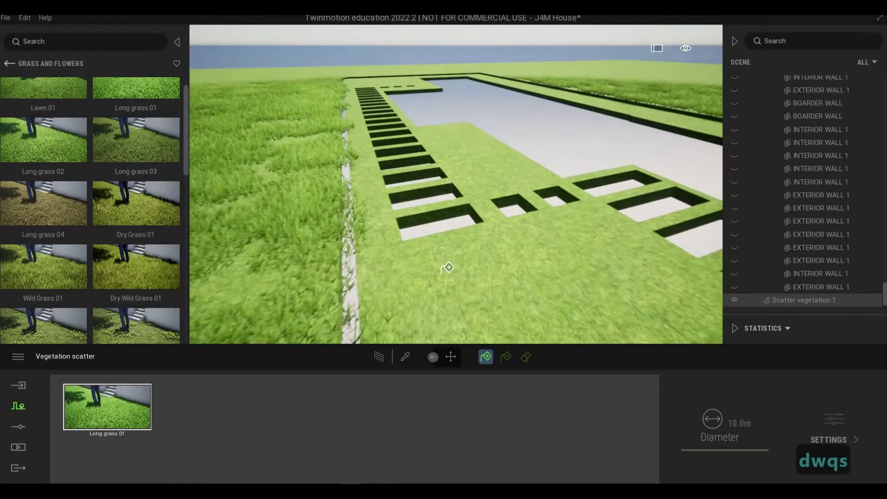
{"action": "left_click_drag", "start_coordinate": [448, 268], "coordinate": [455, 273]}
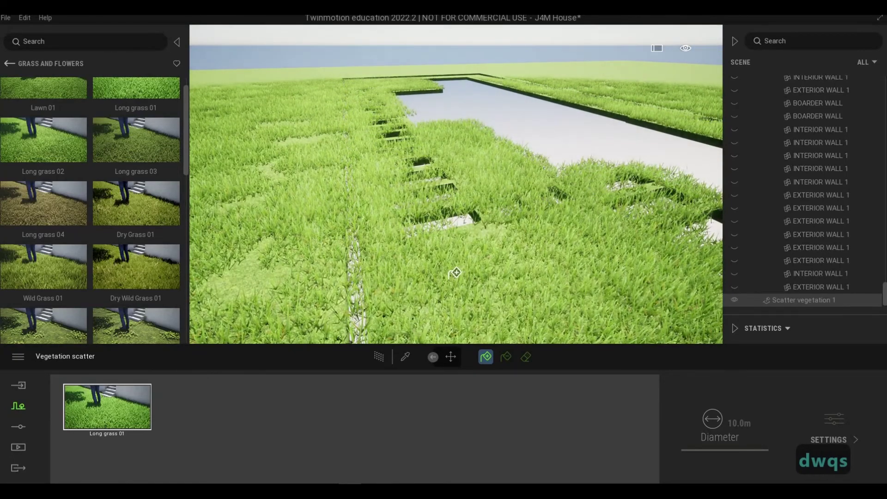
{"action": "left_click_drag", "start_coordinate": [255, 260], "coordinate": [247, 279]}
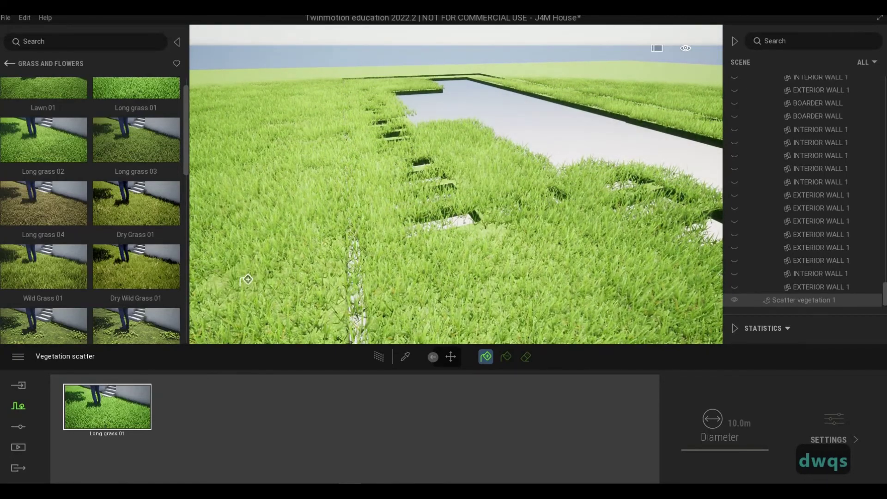
Examine the scattered Long grass 01 around the paving cut-outs, along the house opening and at the boundary between the floors.
{"action": "key", "text": "d"}
{"action": "key", "text": "d"}
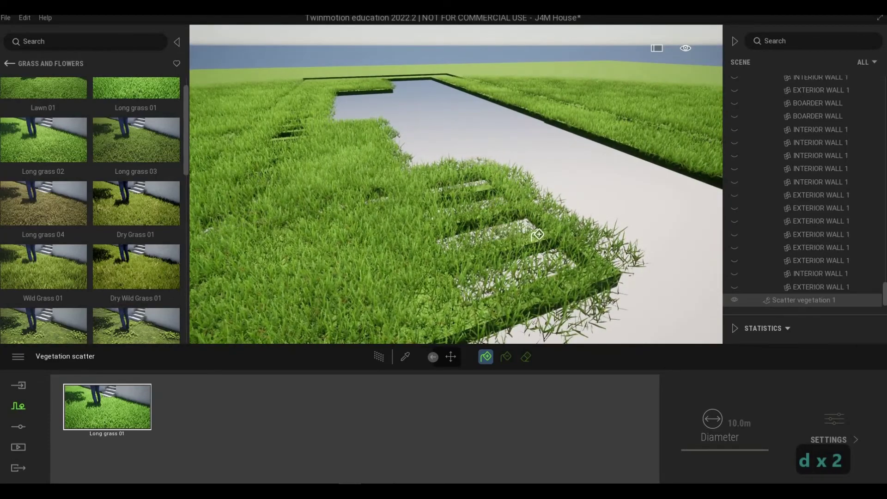
{"action": "key", "text": "a"}
{"action": "key", "text": "d"}
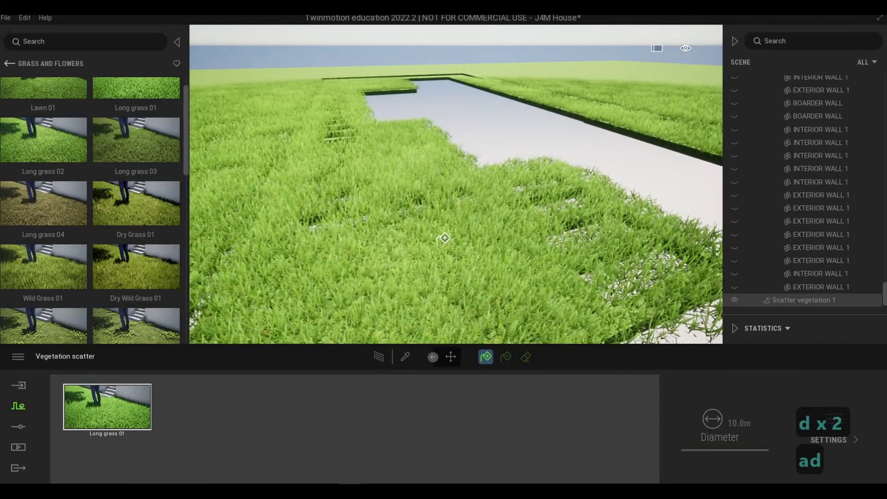
{"action": "key", "text": "q"}
{"action": "key", "text": "d"}
{"action": "key", "text": "d"}
{"action": "key", "text": "d"}
{"action": "key", "text": "d"}
{"action": "key", "text": "d"}
{"action": "key", "text": "d"}
{"action": "key", "text": "w"}
{"action": "key", "text": "a"}
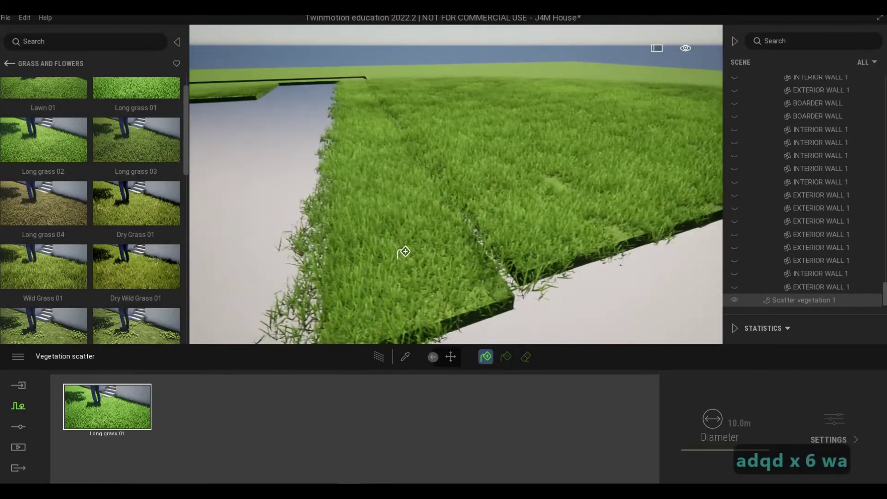
{"action": "key", "text": "s"}
{"action": "key", "text": "a"}
{"action": "key", "text": "a"}
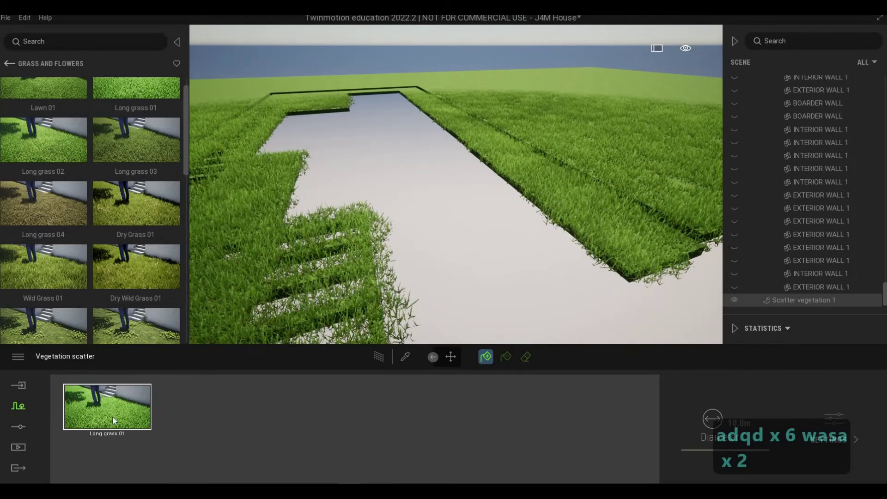
Select the scattered Long grass 01 on the grass floors, set its Size to 10%, and deselect it.
{"action": "left_click", "coordinate": [524, 358]}
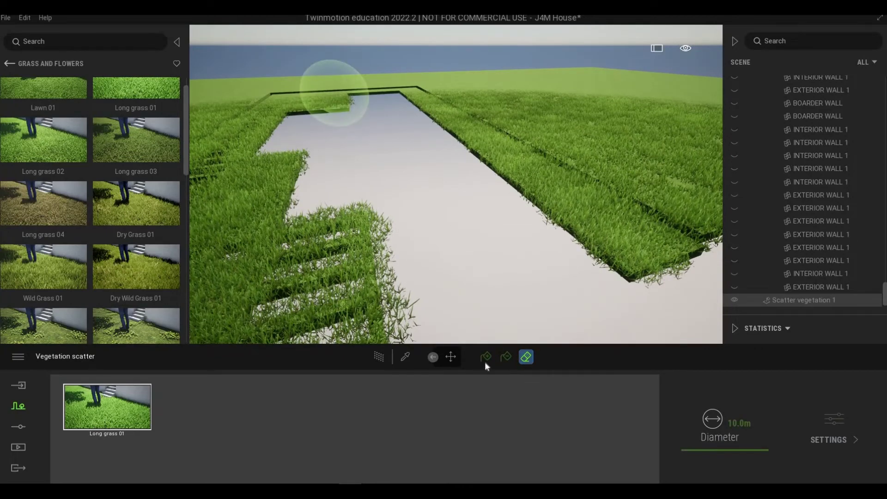
{"action": "left_click", "coordinate": [484, 361]}
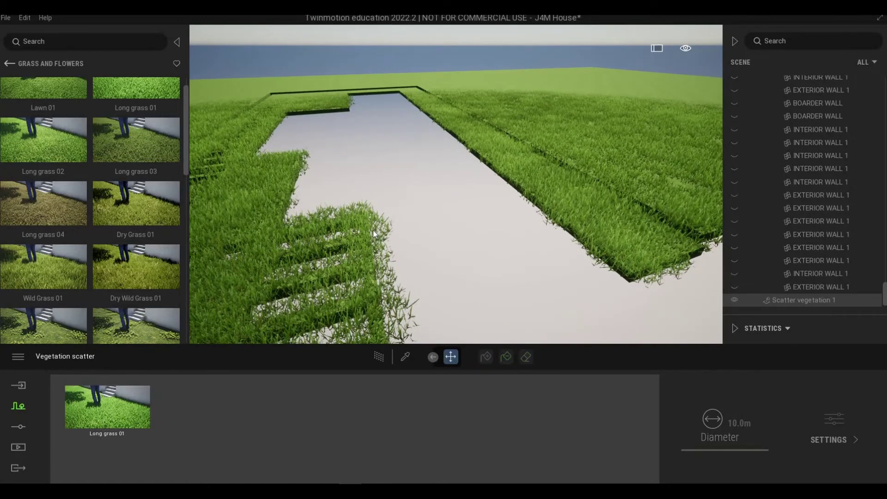
{"action": "left_click", "coordinate": [620, 218]}
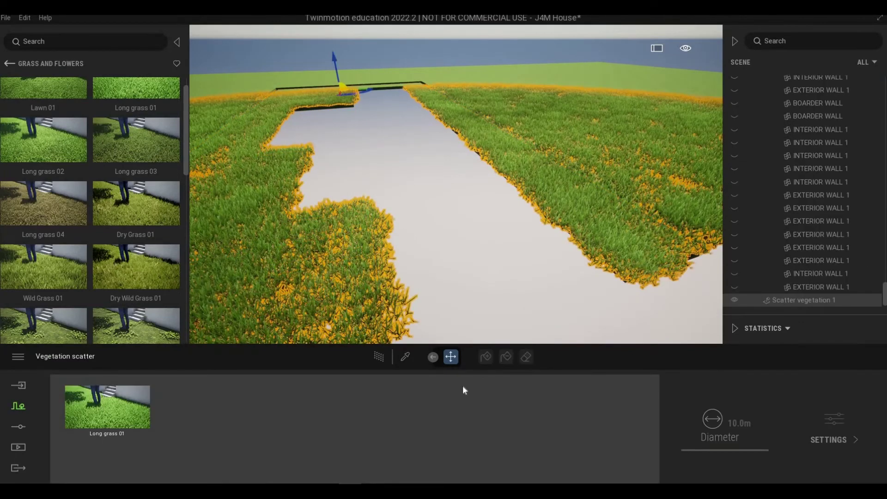
{"action": "left_click", "coordinate": [136, 412]}
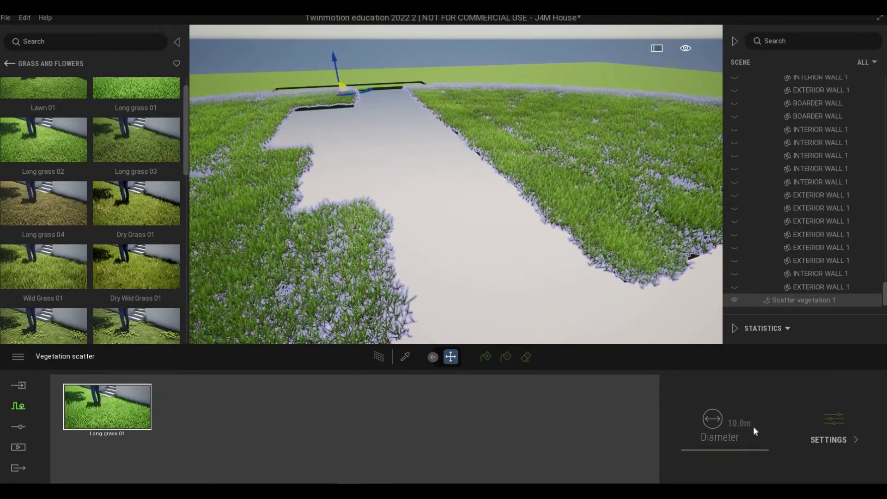
{"action": "left_click", "coordinate": [833, 420]}
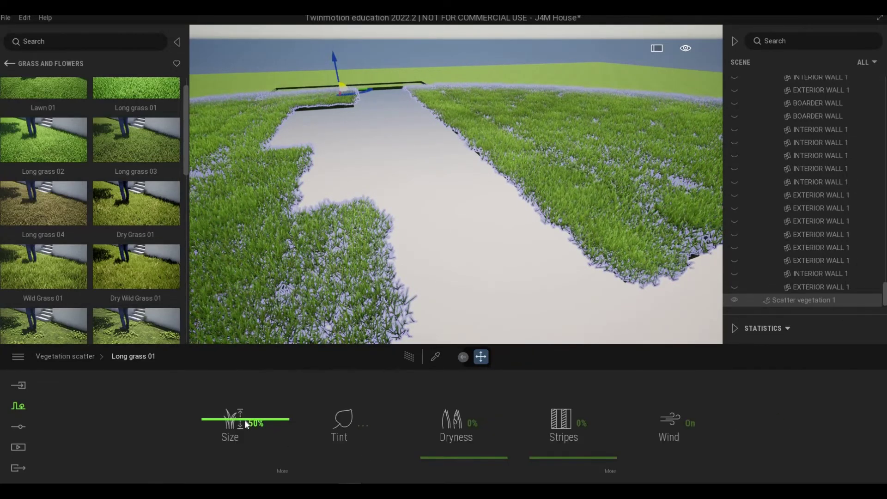
{"action": "left_click_drag", "start_coordinate": [242, 445], "coordinate": [241, 446]}
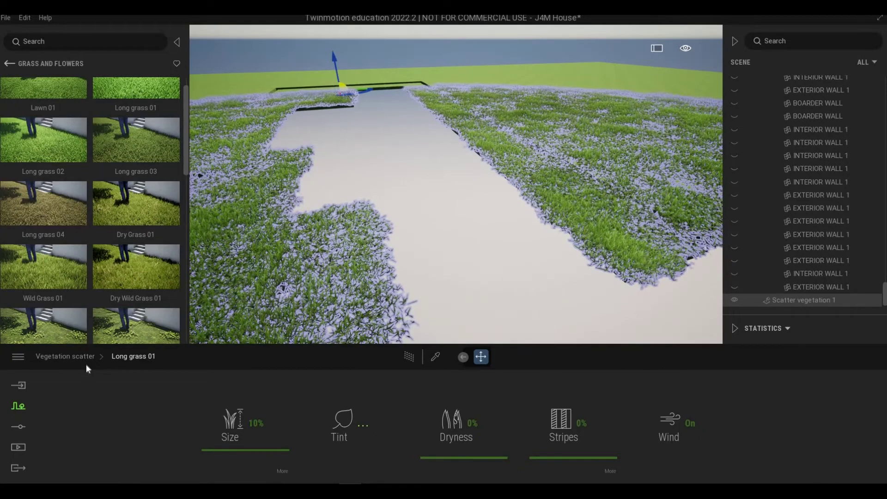
{"action": "left_click", "coordinate": [75, 357]}
{"action": "key", "text": "Escape"}
{"action": "key", "text": "Escape"}
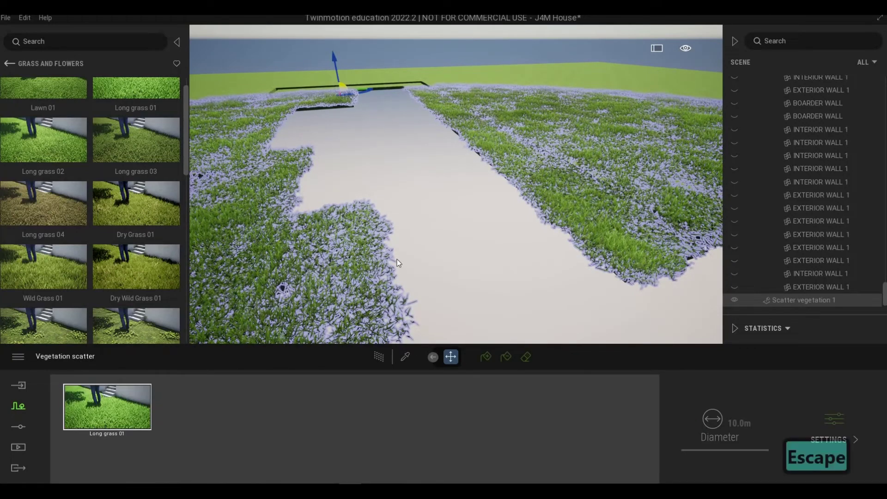
{"action": "key", "text": "Escape"}
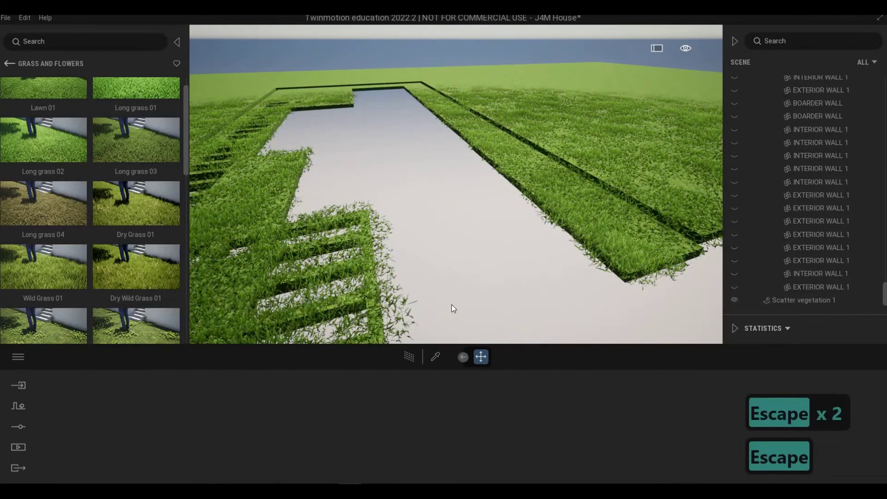
Examine the shortened Long grass 01 up close on the inner floor and around the paving cut-outs.
{"action": "key", "text": "a"}
{"action": "key", "text": "e"}
{"action": "key", "text": "a"}
{"action": "key", "text": "w"}
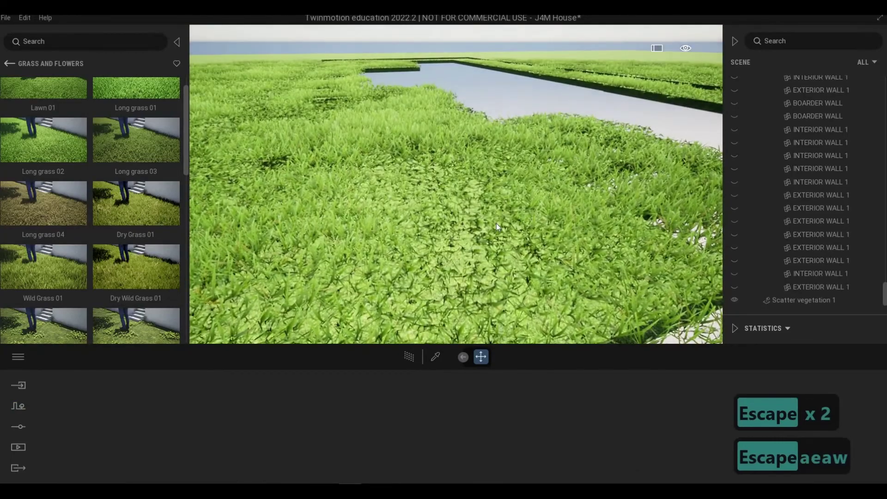
{"action": "left_click", "coordinate": [499, 227]}
{"action": "key", "text": "w"}
{"action": "key", "text": "Escape"}
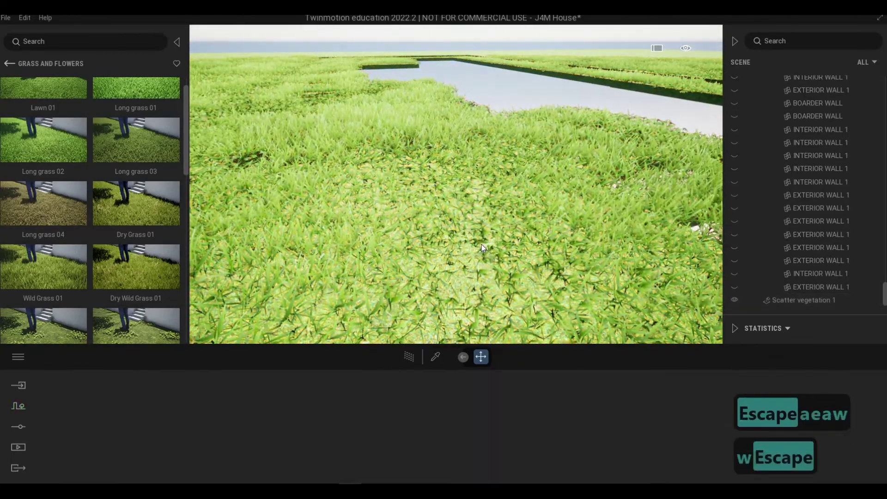
{"action": "key", "text": "w"}
{"action": "key", "text": "q"}
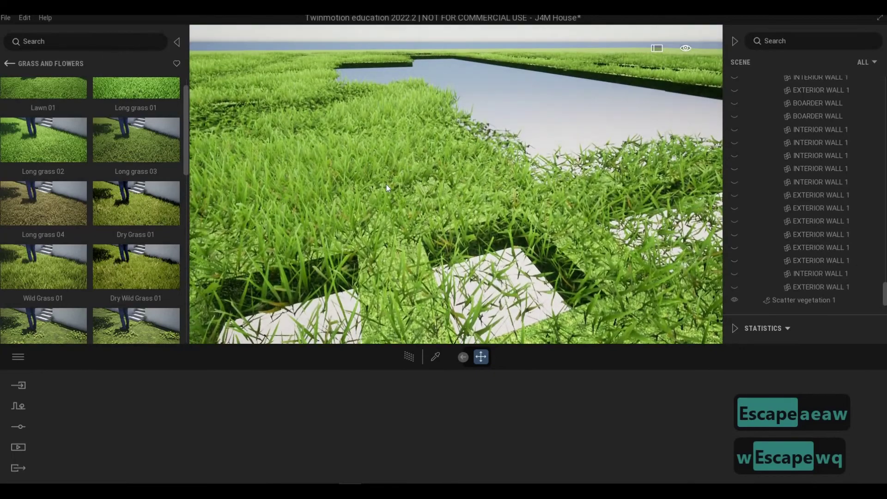
Review the scattered Long grass 01's size, tint, dryness, stripes and wind settings, and deselect it.
{"action": "left_click", "coordinate": [347, 166]}
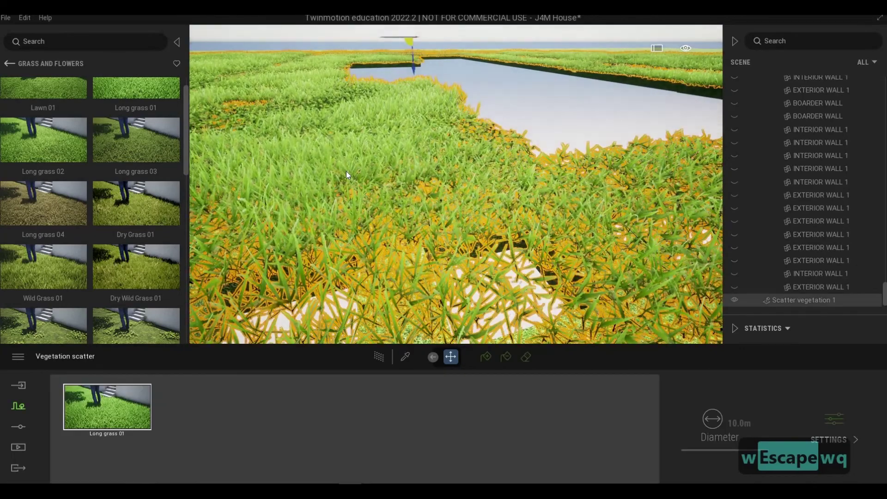
{"action": "key", "text": "s"}
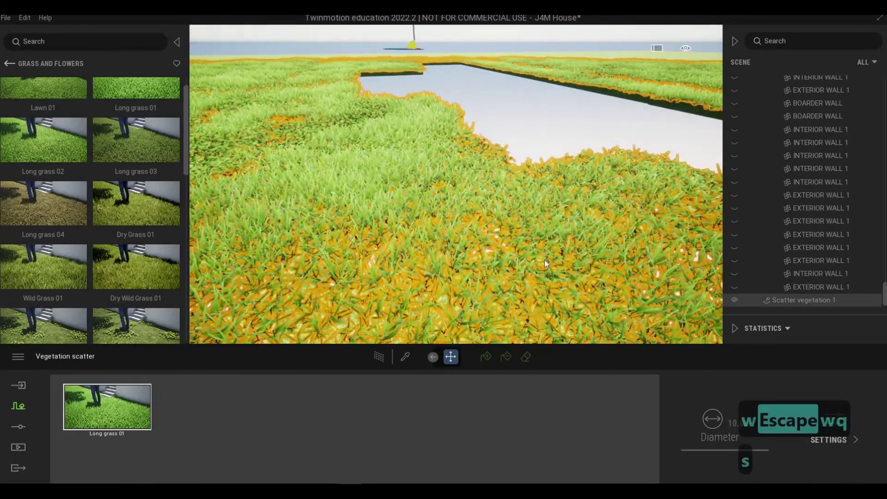
{"action": "left_click", "coordinate": [825, 426]}
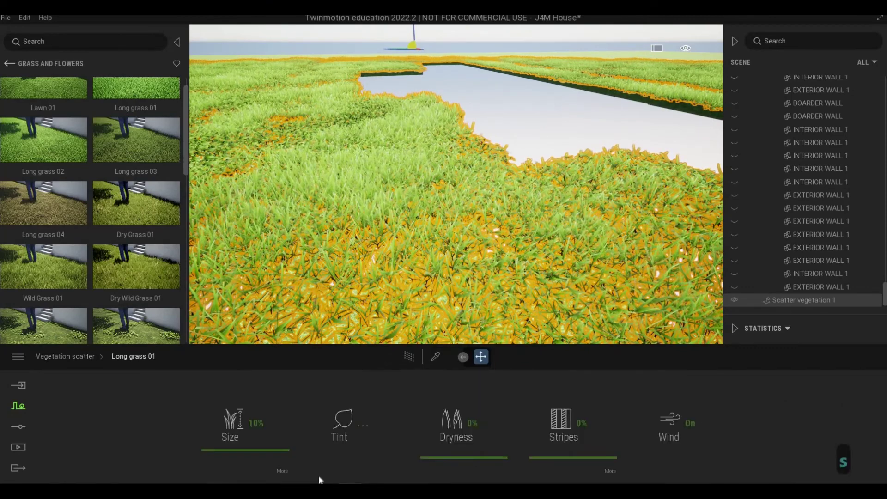
{"action": "key", "text": "Escape"}
{"action": "key", "text": "Escape"}
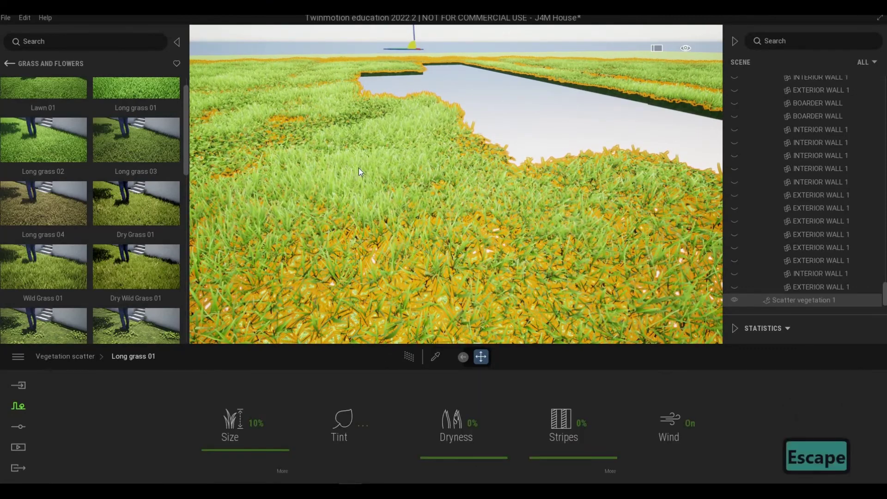
{"action": "left_click", "coordinate": [359, 163]}
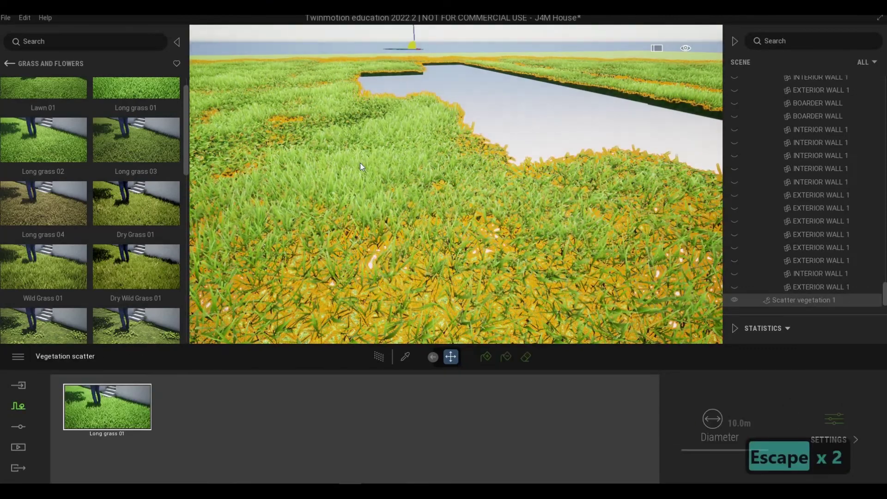
{"action": "key", "text": "Escape"}
Turn off isolation through Scatter vegetation 1 to bring back the whole house model, and deselect the scatter.
{"action": "key", "text": "a"}
{"action": "key", "text": "w"}
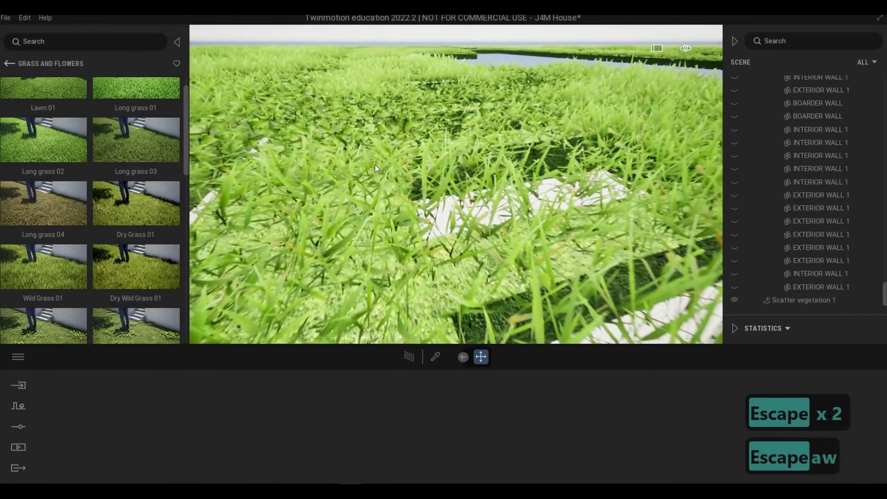
{"action": "key", "text": "w"}
{"action": "key", "text": "s"}
{"action": "key", "text": "s"}
{"action": "key", "text": "d"}
{"action": "key", "text": "s"}
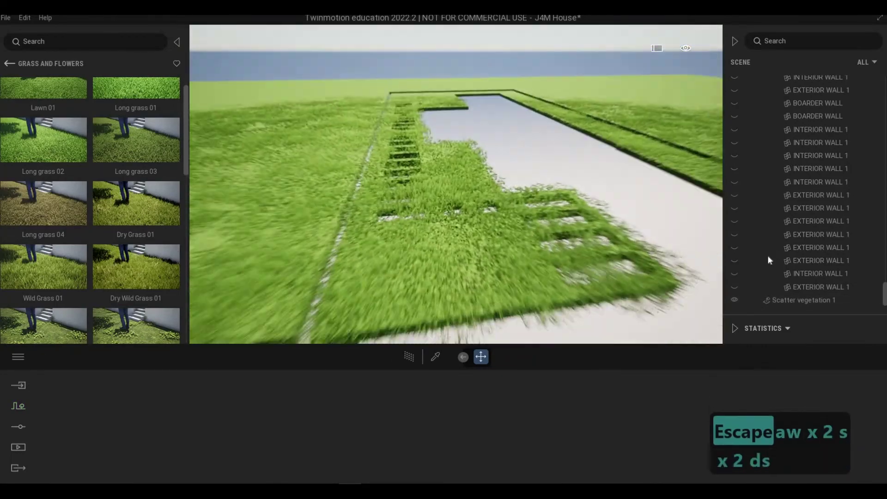
{"action": "right_click", "coordinate": [781, 301]}
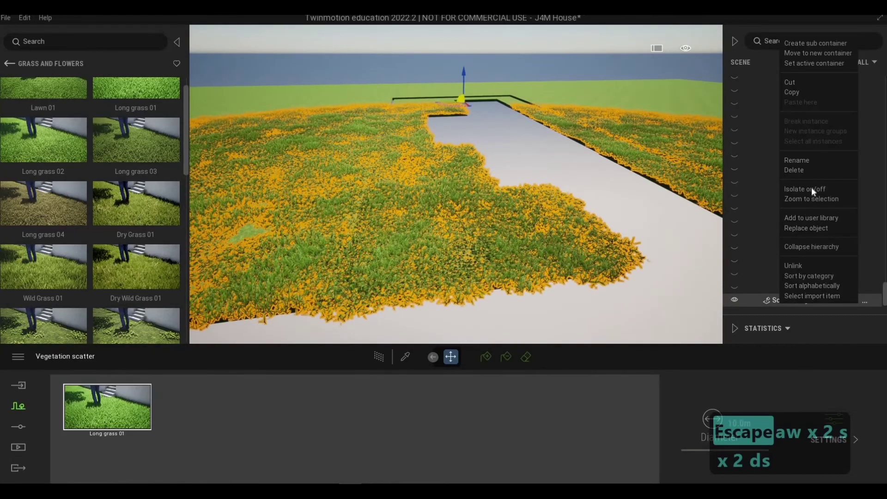
{"action": "left_click", "coordinate": [812, 191]}
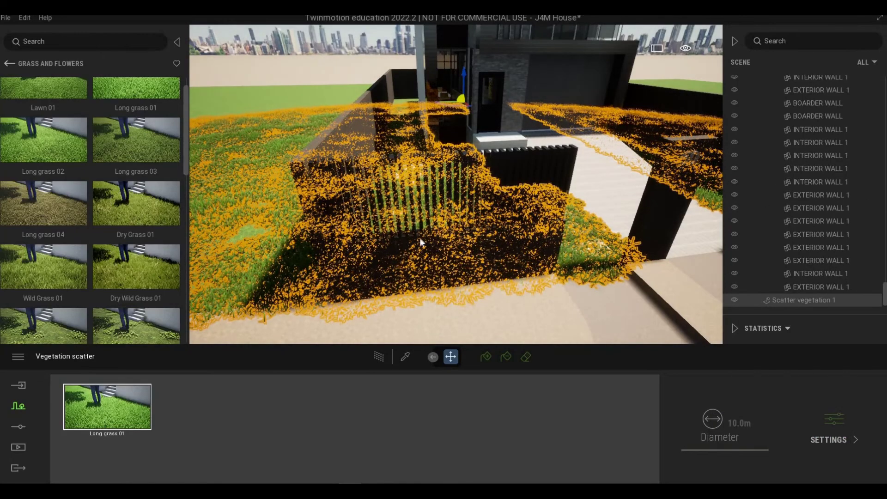
{"action": "key", "text": "Escape"}
{"action": "key", "text": "Escape"}
Examine the scattered grass beyond the front fence and along the outside of the side boundary wall.
{"action": "key", "text": "e"}
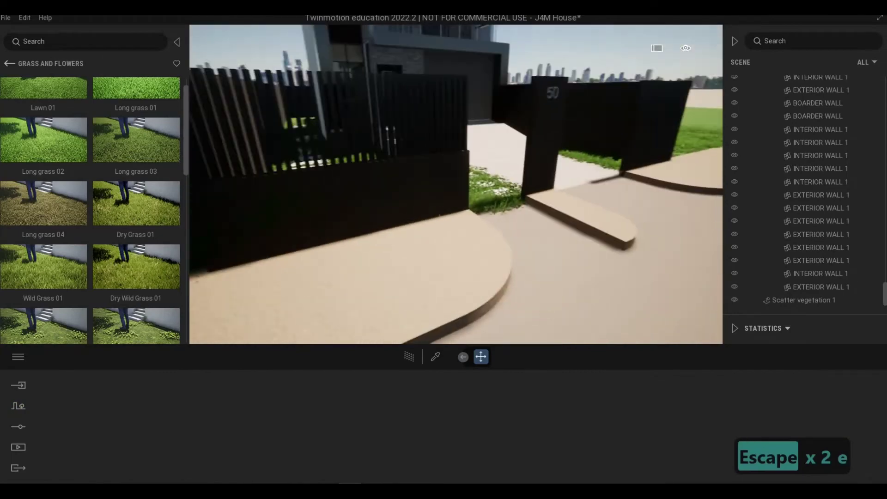
{"action": "key", "text": "w"}
{"action": "key", "text": "d"}
{"action": "key", "text": "d"}
{"action": "key", "text": "a"}
{"action": "key", "text": "a"}
{"action": "key", "text": "a"}
{"action": "key", "text": "a"}
{"action": "key", "text": "a"}
{"action": "key", "text": "a"}
{"action": "key", "text": "a"}
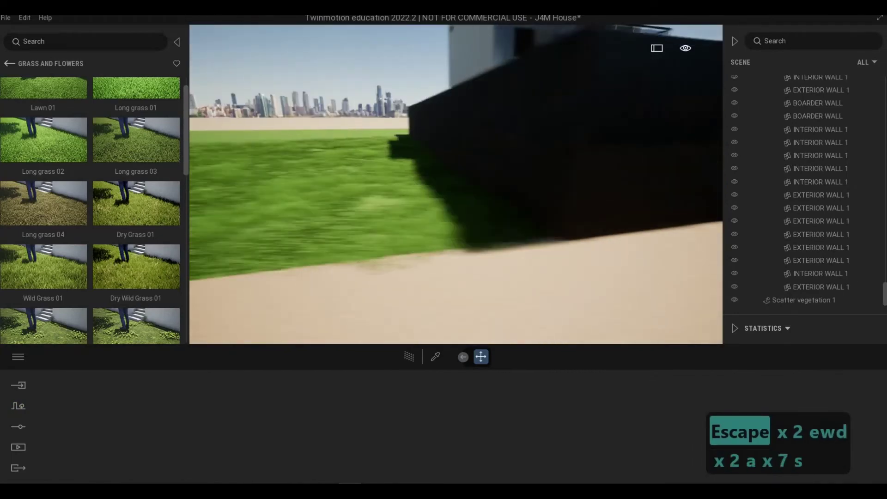
{"action": "key", "text": "s"}
{"action": "key", "text": "q"}
{"action": "key", "text": "a"}
{"action": "key", "text": "w"}
{"action": "key", "text": "w"}
{"action": "key", "text": "w"}
{"action": "key", "text": "w"}
{"action": "key", "text": "w"}
{"action": "key", "text": "w"}
{"action": "key", "text": "w"}
{"action": "key", "text": "w"}
{"action": "key", "text": "w"}
{"action": "key", "text": "w"}
{"action": "key", "text": "w"}
{"action": "key", "text": "w"}
{"action": "key", "text": "w"}
{"action": "key", "text": "w"}
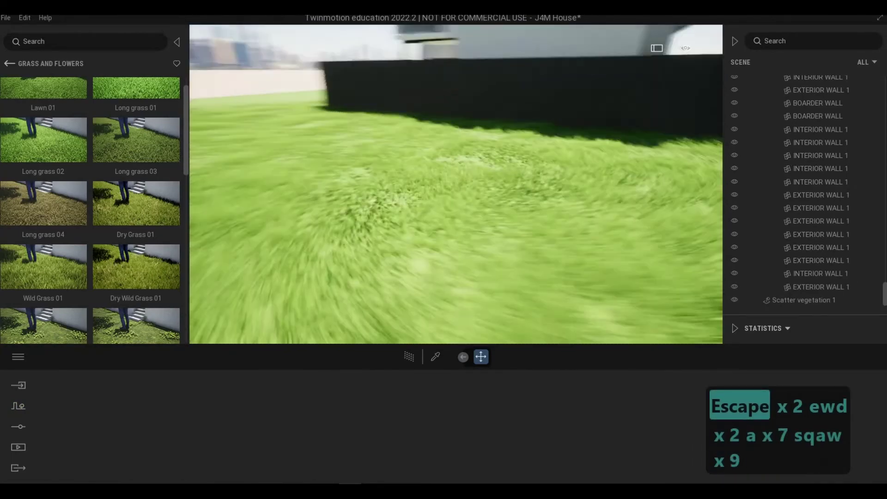
Examine the house frontage from the street, including the fence, the number 50 pillar and the driveway entrance.
{"action": "key", "text": "d"}
{"action": "key", "text": "d"}
{"action": "key", "text": "d"}
{"action": "key", "text": "d"}
{"action": "key", "text": "d"}
{"action": "key", "text": "d"}
{"action": "key", "text": "d"}
{"action": "key", "text": "d"}
{"action": "key", "text": "d"}
{"action": "key", "text": "d"}
{"action": "key", "text": "d"}
{"action": "key", "text": "d"}
{"action": "key", "text": "d"}
{"action": "key", "text": "d"}
{"action": "key", "text": "d"}
{"action": "key", "text": "d"}
{"action": "key", "text": "d"}
{"action": "key", "text": "d"}
{"action": "key", "text": "d"}
{"action": "key", "text": "d"}
{"action": "key", "text": "d"}
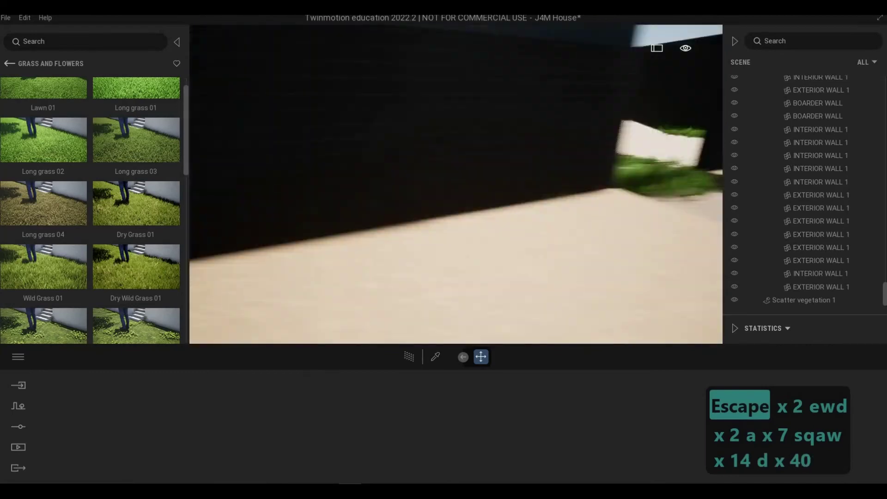
{"action": "key", "text": "s"}
{"action": "key", "text": "d"}
{"action": "key", "text": "d"}
{"action": "key", "text": "d"}
{"action": "key", "text": "d"}
{"action": "key", "text": "a"}
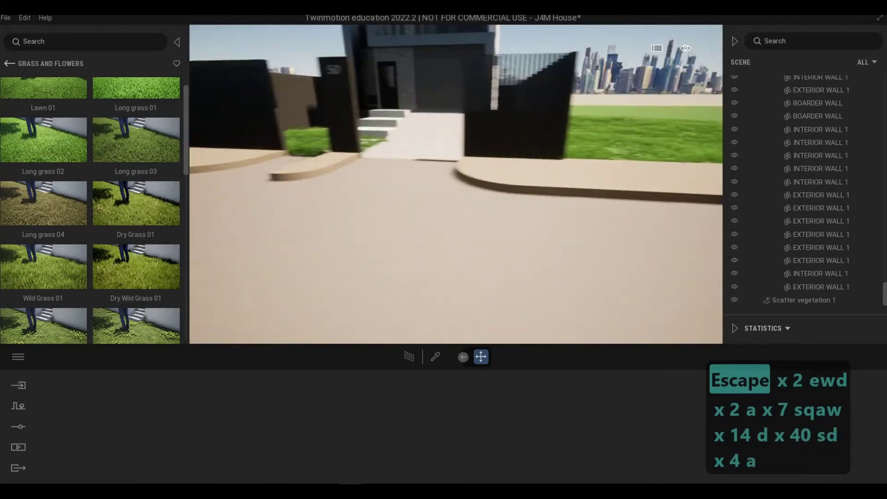
{"action": "key", "text": "a"}
{"action": "key", "text": "a"}
{"action": "key", "text": "s"}
{"action": "key", "text": "d"}
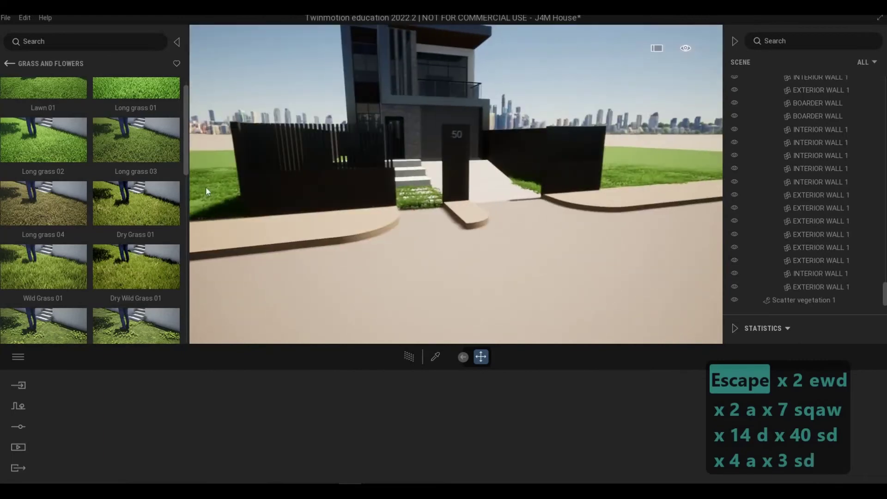
Leave the grass and flowers collection and open the User library.
{"action": "left_click", "coordinate": [12, 67]}
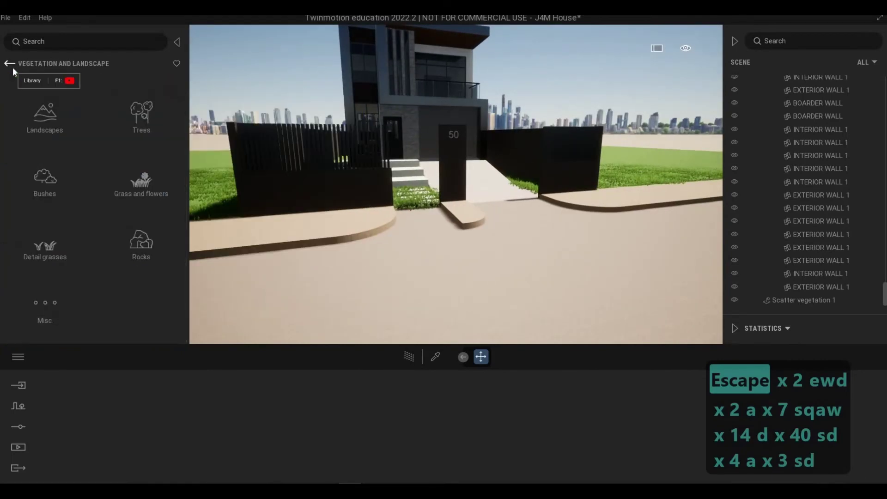
{"action": "left_click", "coordinate": [13, 67]}
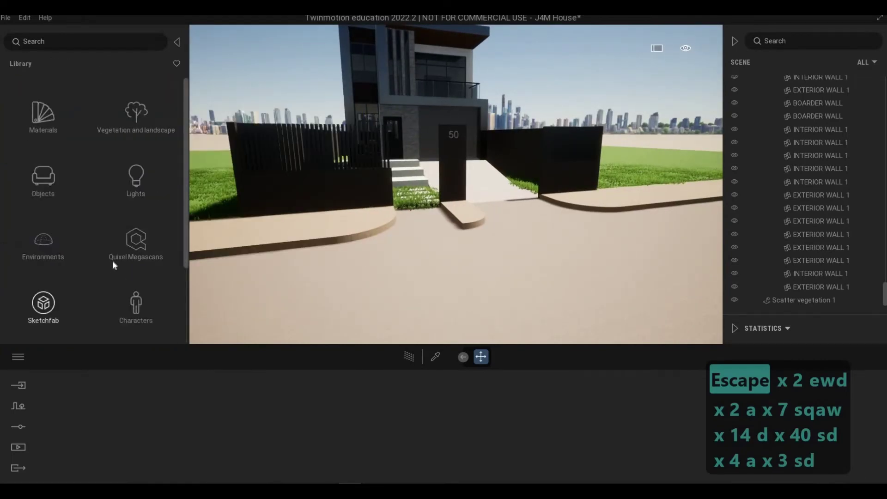
{"action": "scroll", "coordinate": [119, 256], "scroll_direction": "down", "scroll_amount": 3}
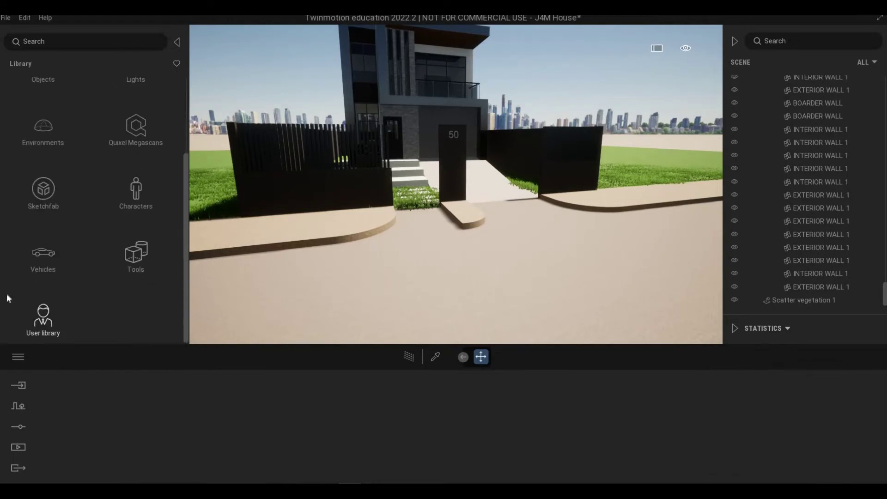
{"action": "left_click", "coordinate": [63, 308]}
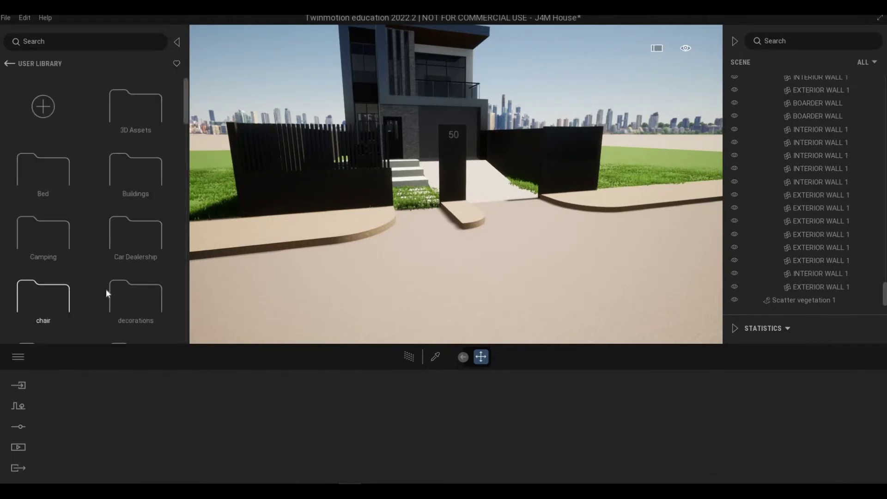
Place Modern+Gate+1.skp in the driveway entrance beside the number 50 pillar and raise it by about 0.49.
{"action": "scroll", "coordinate": [106, 289], "scroll_direction": "down", "scroll_amount": 5}
{"action": "left_click_drag", "start_coordinate": [184, 140], "coordinate": [164, 339]}
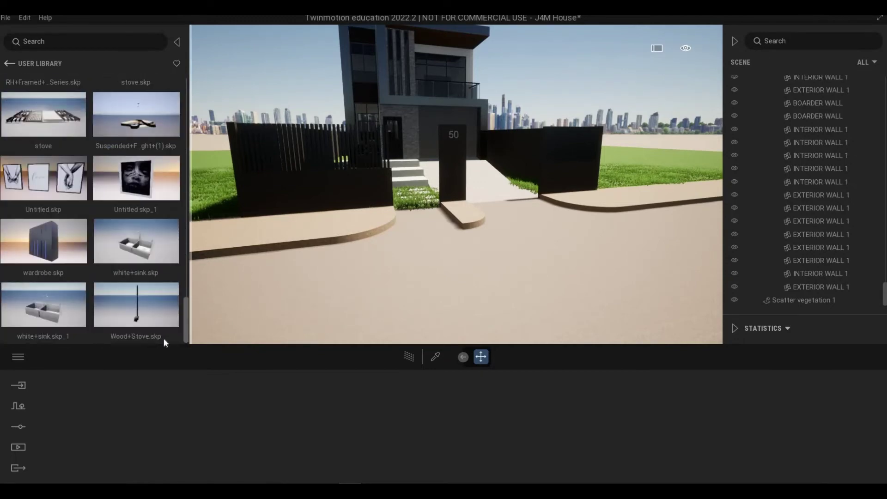
{"action": "scroll", "coordinate": [95, 304], "scroll_direction": "up", "scroll_amount": 1}
{"action": "scroll", "coordinate": [96, 301], "scroll_direction": "up", "scroll_amount": 3}
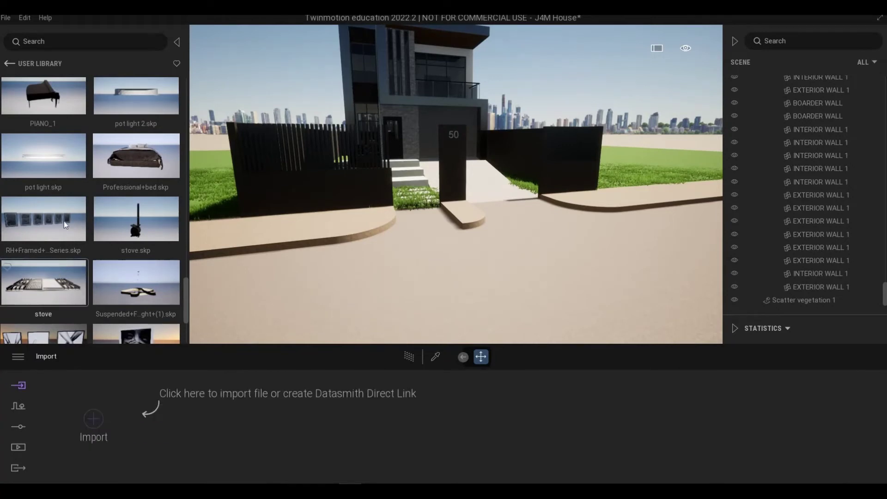
{"action": "scroll", "coordinate": [74, 296], "scroll_direction": "up", "scroll_amount": 2}
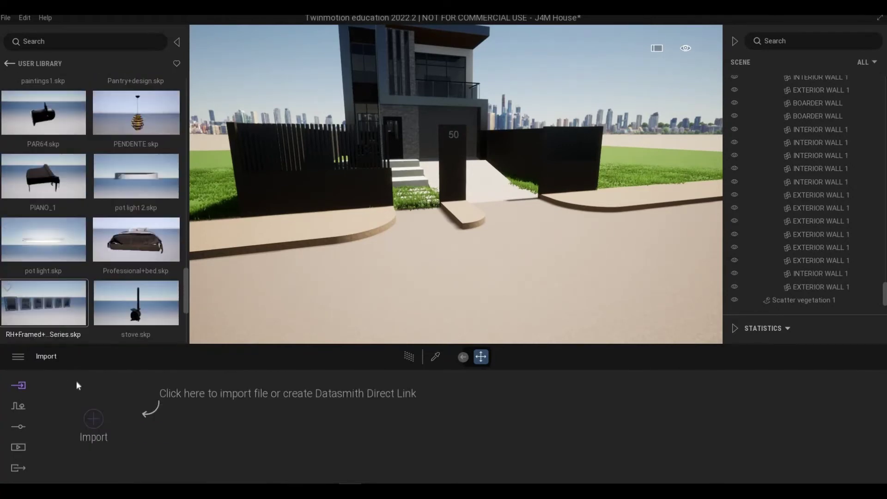
{"action": "scroll", "coordinate": [63, 292], "scroll_direction": "up", "scroll_amount": 5}
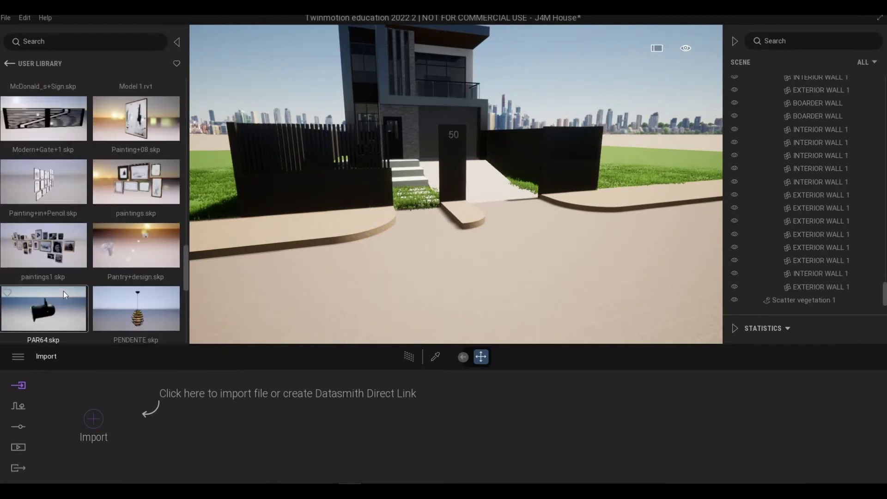
{"action": "scroll", "coordinate": [60, 221], "scroll_direction": "up", "scroll_amount": 1}
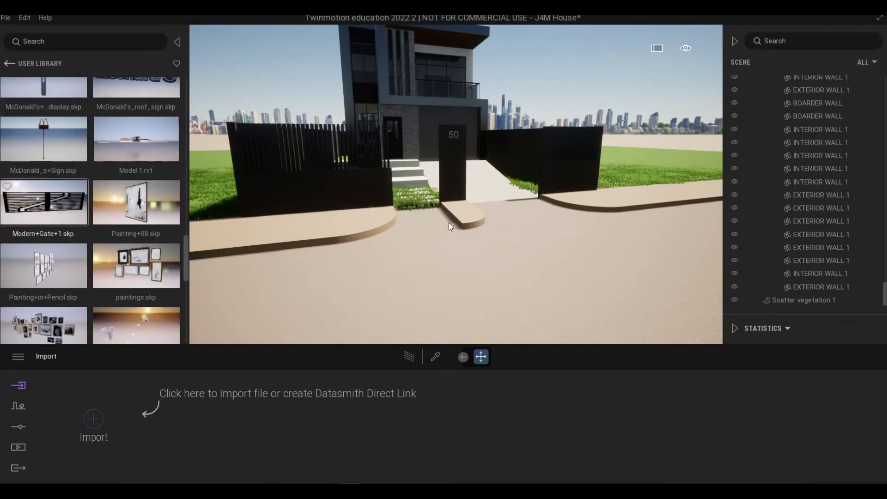
{"action": "left_click_drag", "start_coordinate": [480, 254], "coordinate": [489, 211]}
{"action": "scroll", "coordinate": [515, 201], "scroll_direction": "up", "scroll_amount": 5}
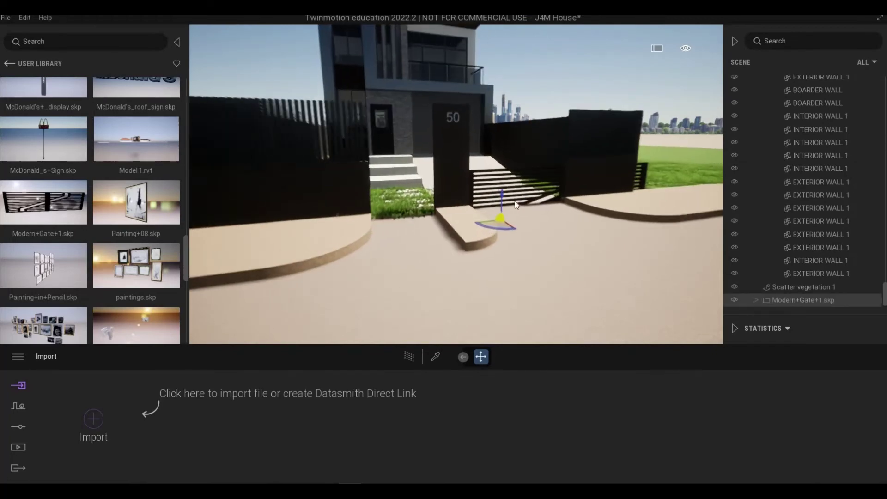
{"action": "left_click_drag", "start_coordinate": [424, 207], "coordinate": [420, 177]}
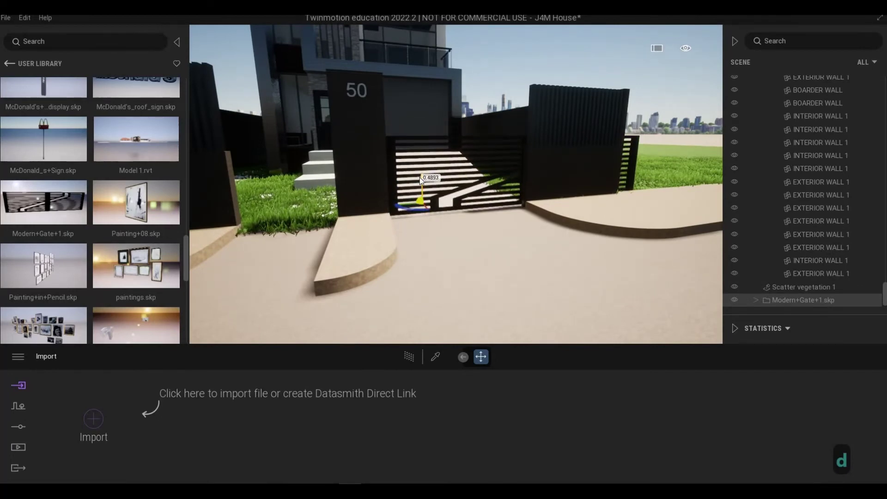
Scale the gate's [Color_008] mesh along its width to 0.49 so it spans from the pillar to the fence.
{"action": "left_click", "coordinate": [754, 300]}
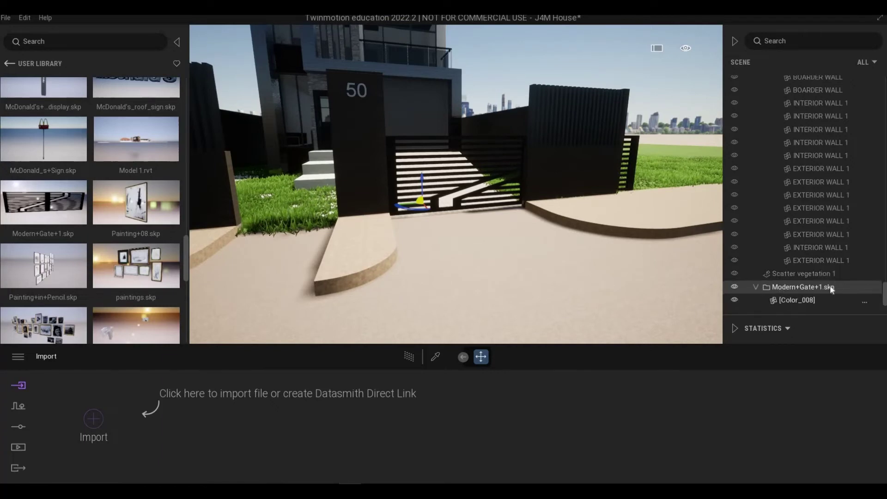
{"action": "left_click", "coordinate": [830, 287]}
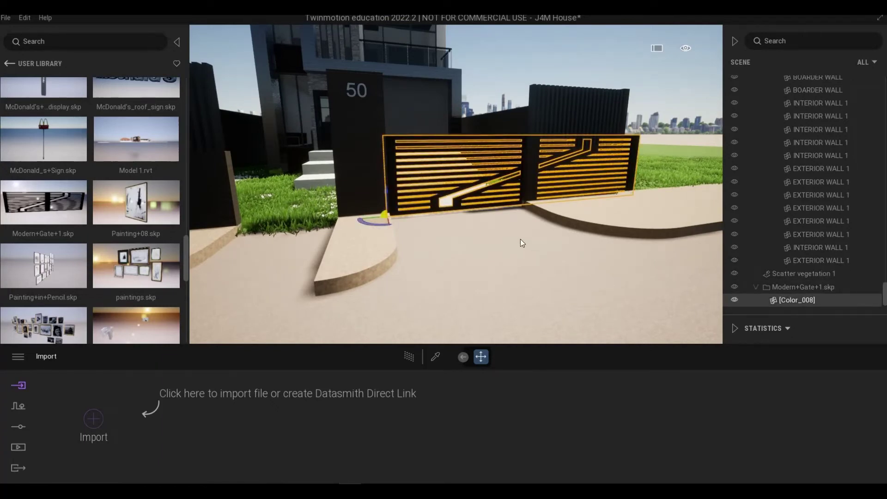
{"action": "key", "text": "Tab"}
{"action": "key", "text": "Tab"}
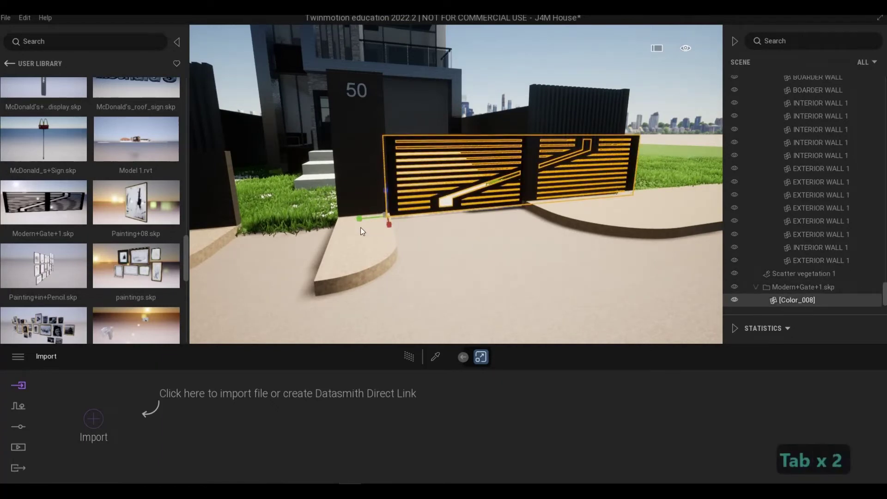
{"action": "left_click_drag", "start_coordinate": [359, 218], "coordinate": [422, 215]}
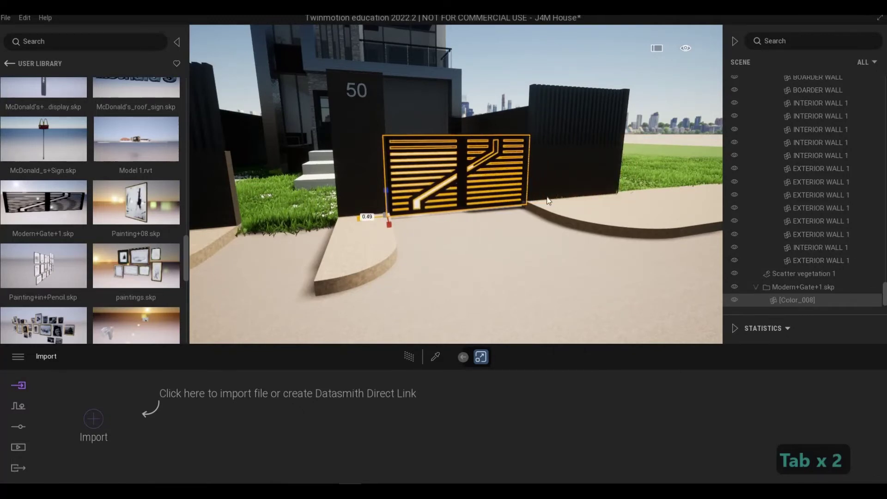
Stretch the gate mesh vertically to match the height of the number 50 pillar.
{"action": "key", "text": "d"}
{"action": "key", "text": "w"}
{"action": "key", "text": "a"}
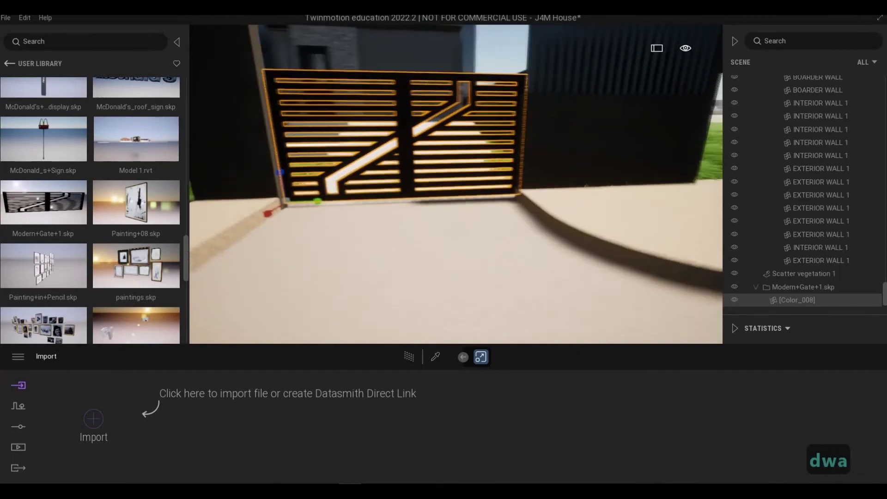
{"action": "key", "text": "w"}
{"action": "key", "text": "q"}
{"action": "key", "text": "s"}
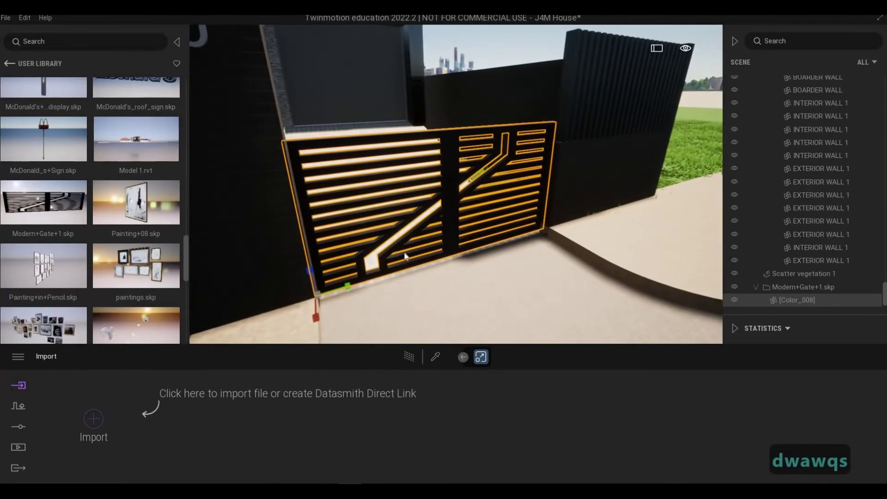
{"action": "left_click_drag", "start_coordinate": [312, 269], "coordinate": [306, 207]}
{"action": "right_click_drag", "start_coordinate": [437, 276], "coordinate": [419, 268]}
{"action": "key", "text": "s"}
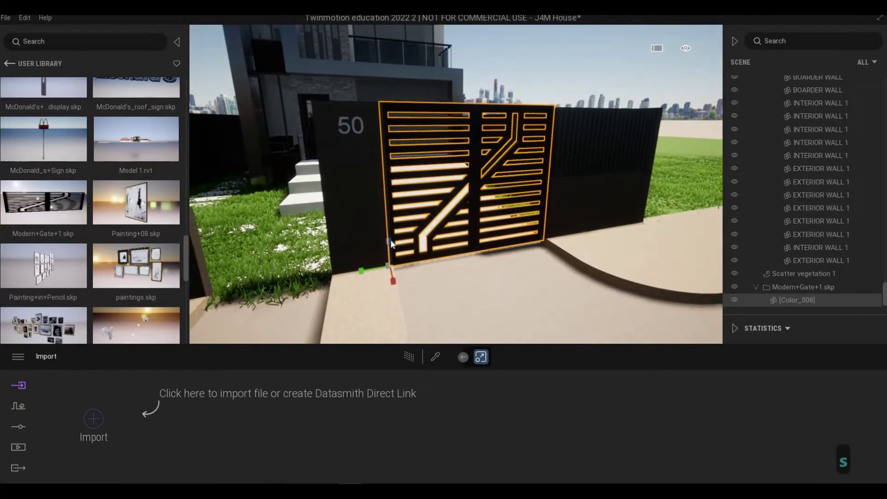
{"action": "left_click_drag", "start_coordinate": [390, 240], "coordinate": [391, 244]}
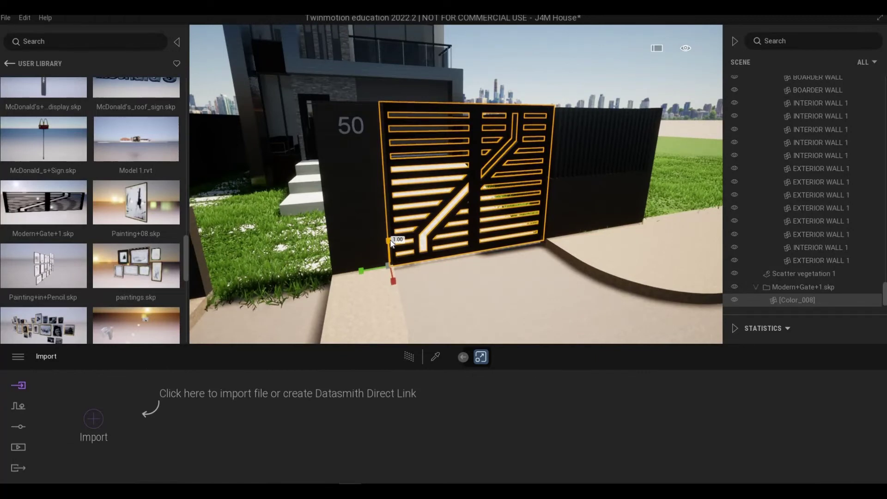
Check the gate's far end against the slatted fence and widen the gate mesh slightly.
{"action": "left_click_drag", "start_coordinate": [391, 243], "coordinate": [554, 230]}
{"action": "key", "text": "d"}
{"action": "key", "text": "w"}
{"action": "key", "text": "d"}
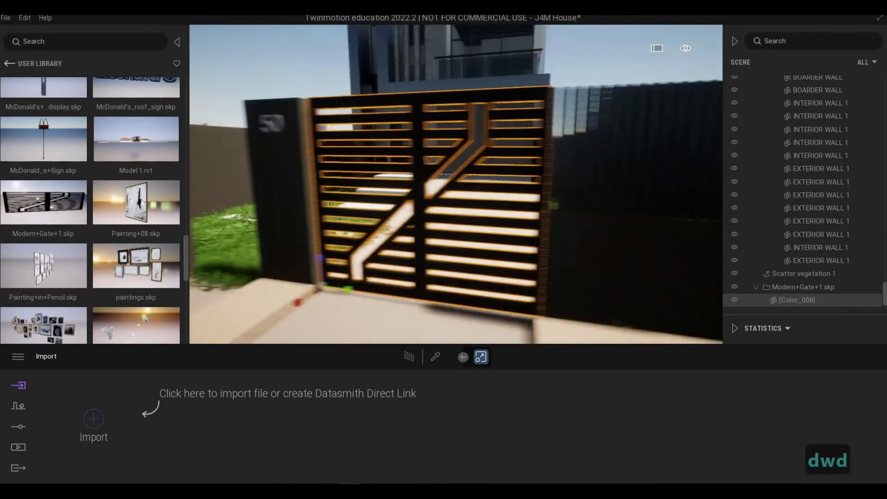
{"action": "key", "text": "w"}
{"action": "key", "text": "d"}
{"action": "key", "text": "a"}
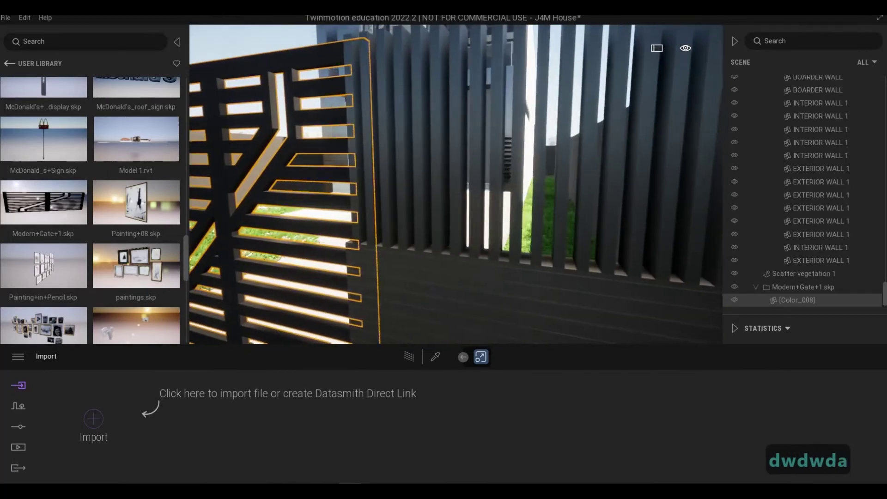
{"action": "key", "text": "a"}
{"action": "key", "text": "s"}
{"action": "key", "text": "d"}
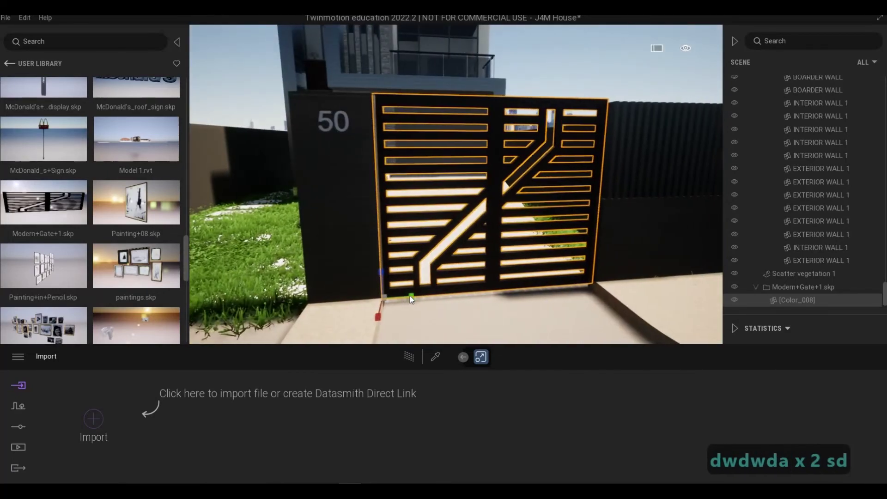
{"action": "left_click_drag", "start_coordinate": [407, 296], "coordinate": [410, 295]}
Narrow the gate mesh by a scale factor of 0.98 so its end meets the slatted fence.
{"action": "key", "text": "d"}
{"action": "key", "text": "w"}
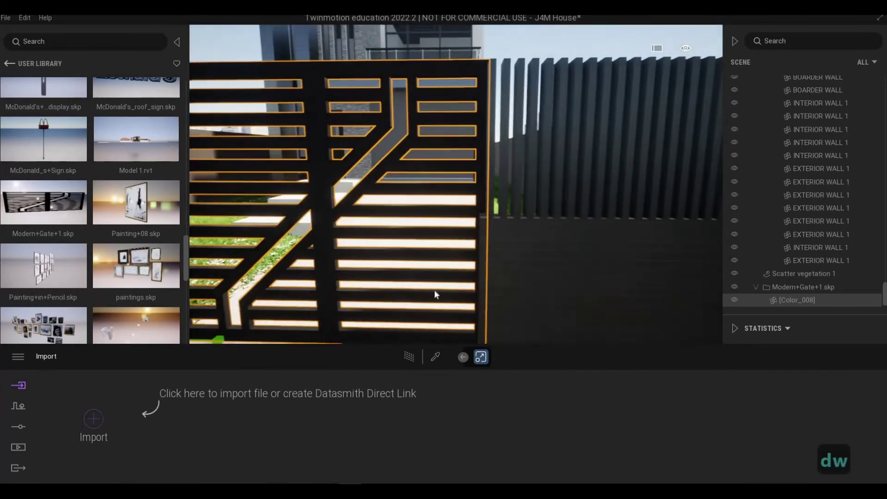
{"action": "key", "text": "s"}
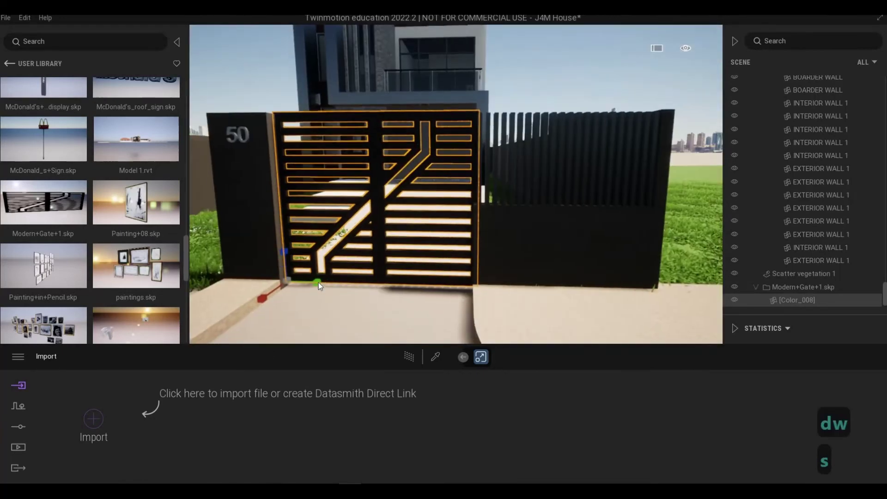
{"action": "left_click_drag", "start_coordinate": [317, 282], "coordinate": [317, 282]}
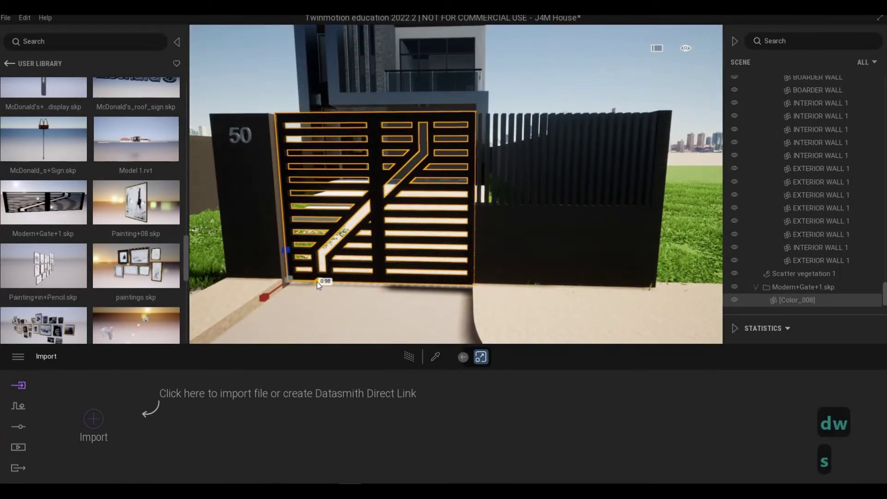
Move the gate mesh outward toward the street by about 0.12, checking its alignment with the pillar from above.
{"action": "key", "text": "a"}
{"action": "key", "text": "w"}
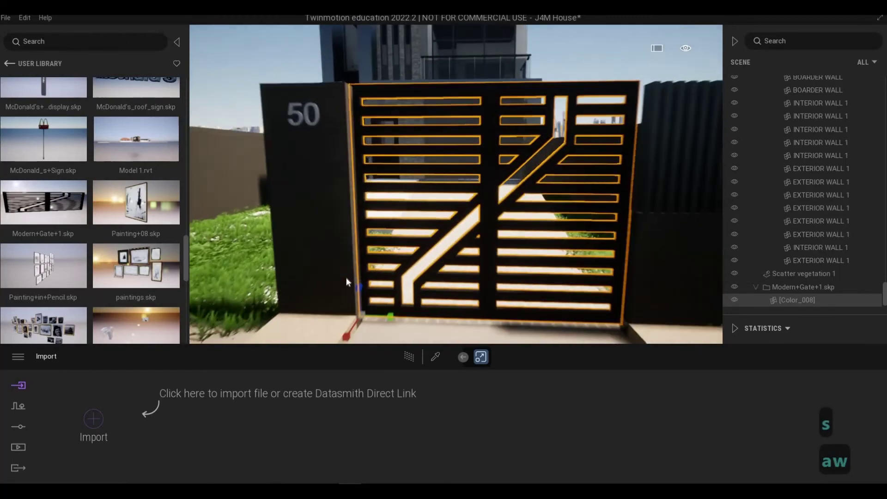
{"action": "key", "text": "q"}
{"action": "key", "text": "q"}
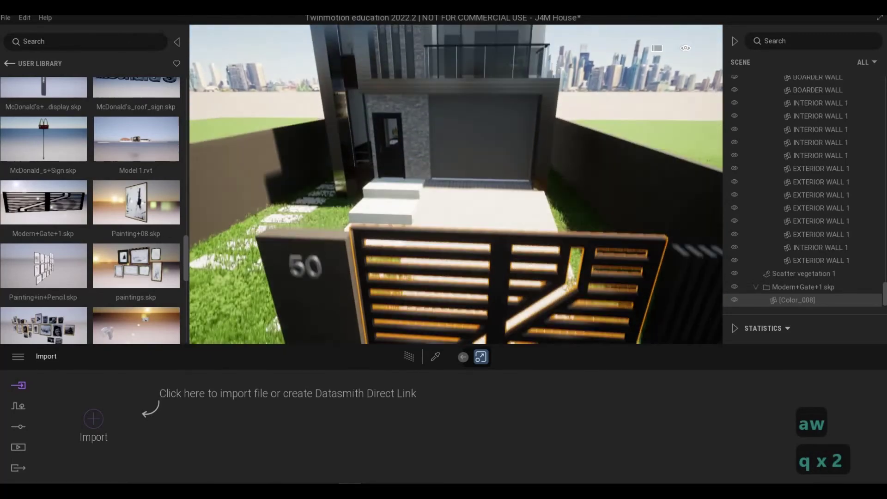
{"action": "key", "text": "s"}
{"action": "key", "text": "s"}
{"action": "key", "text": "e"}
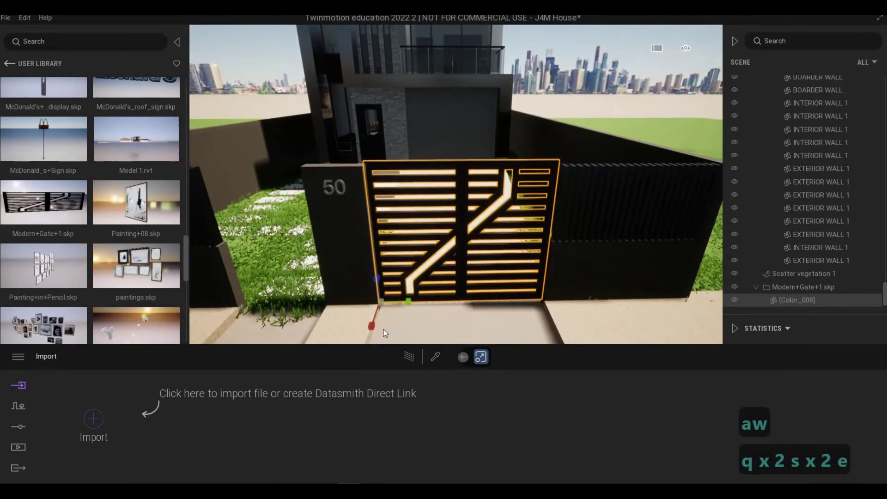
{"action": "key", "text": "Tab"}
{"action": "key", "text": "Tab"}
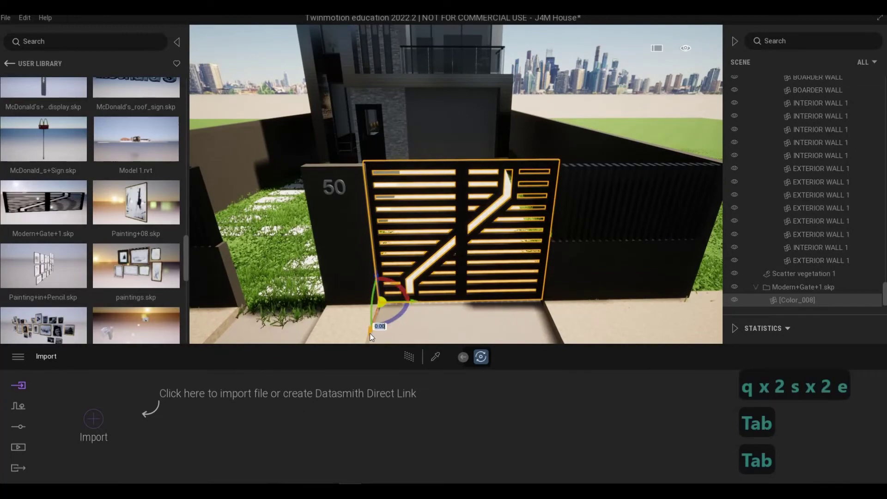
{"action": "left_click_drag", "start_coordinate": [370, 333], "coordinate": [369, 342]}
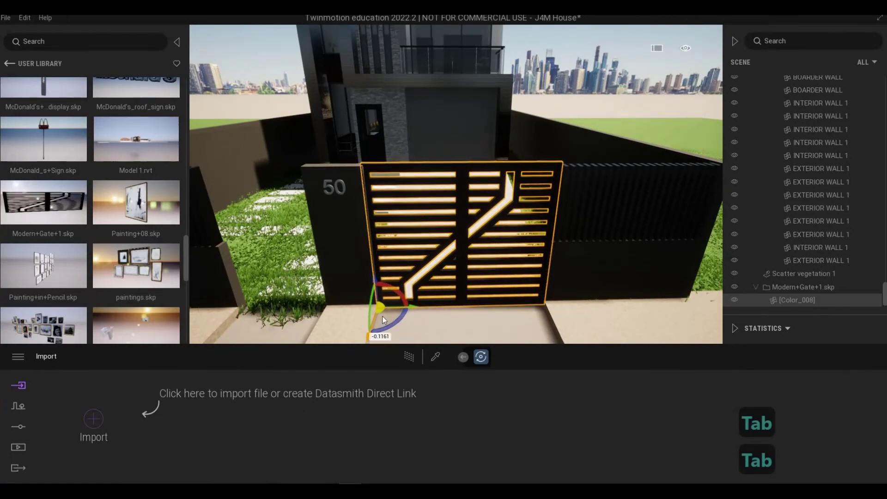
Inspect the gate's edge beside the number 50 pillar and shift the mesh about 0.02 sideways toward the slatted fence.
{"action": "key", "text": "w"}
{"action": "key", "text": "a"}
{"action": "key", "text": "d"}
{"action": "key", "text": "s"}
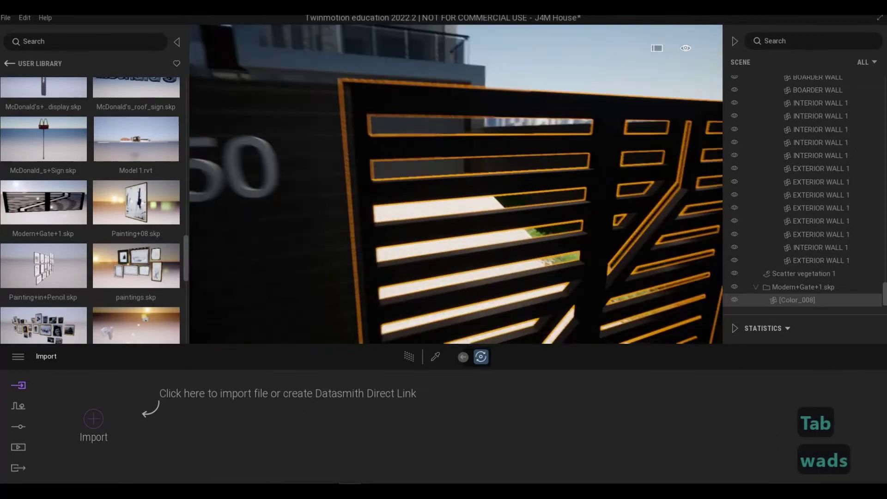
{"action": "key", "text": "w"}
{"action": "key", "text": "a"}
{"action": "key", "text": "d"}
{"action": "key", "text": "s"}
{"action": "key", "text": "d"}
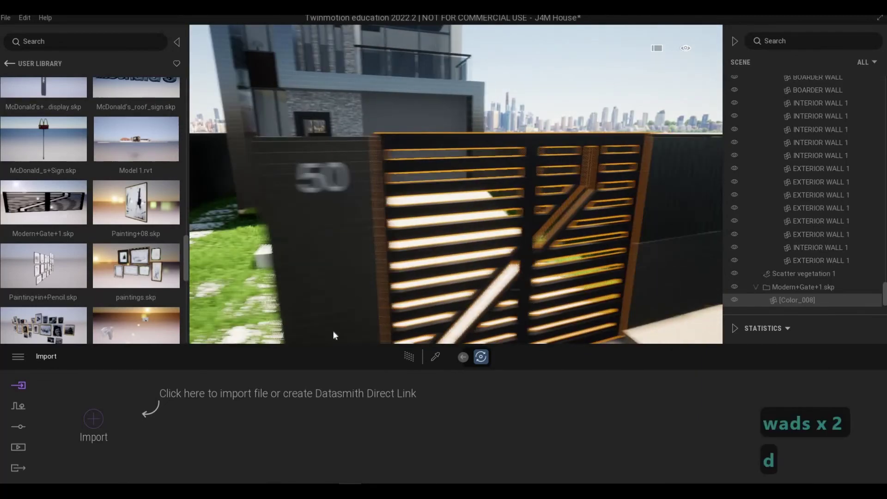
{"action": "key", "text": "s"}
{"action": "key", "text": "e"}
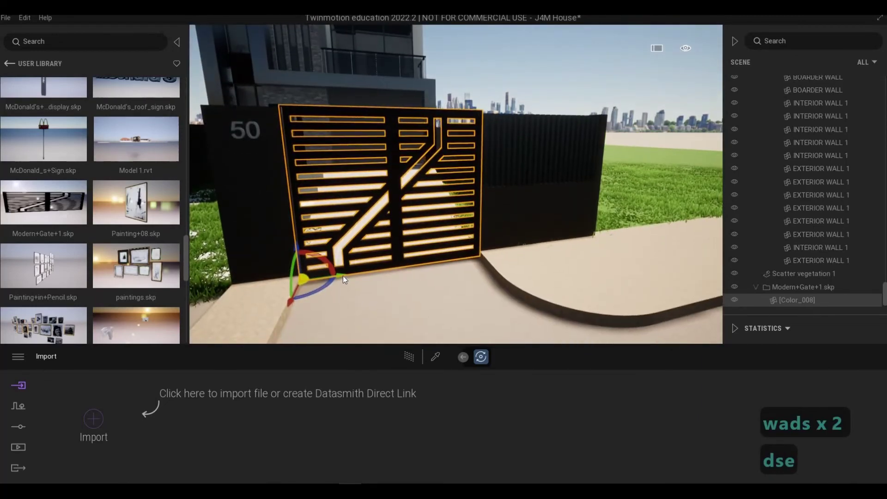
{"action": "left_click_drag", "start_coordinate": [343, 276], "coordinate": [346, 276]}
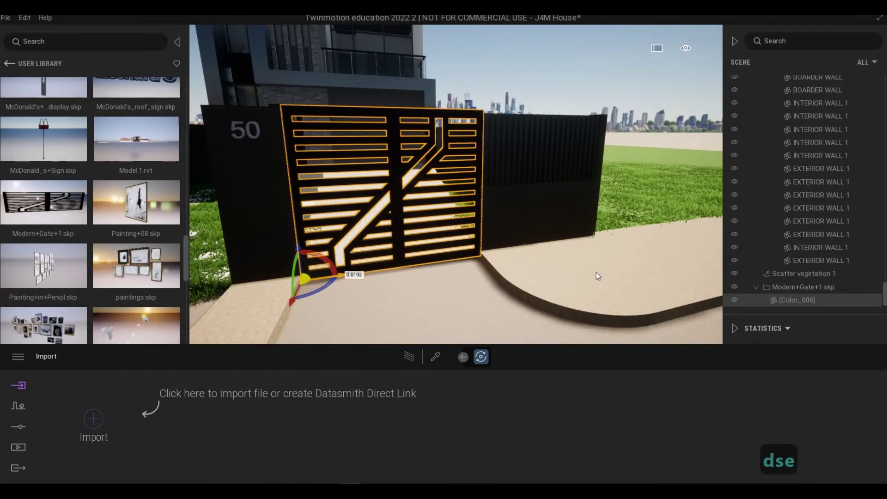
Check the gate's end against the slatted fence and narrow the gate mesh by a scale factor of 0.98.
{"action": "key", "text": "w"}
{"action": "key", "text": "d"}
{"action": "key", "text": "w"}
{"action": "key", "text": "d"}
{"action": "key", "text": "w"}
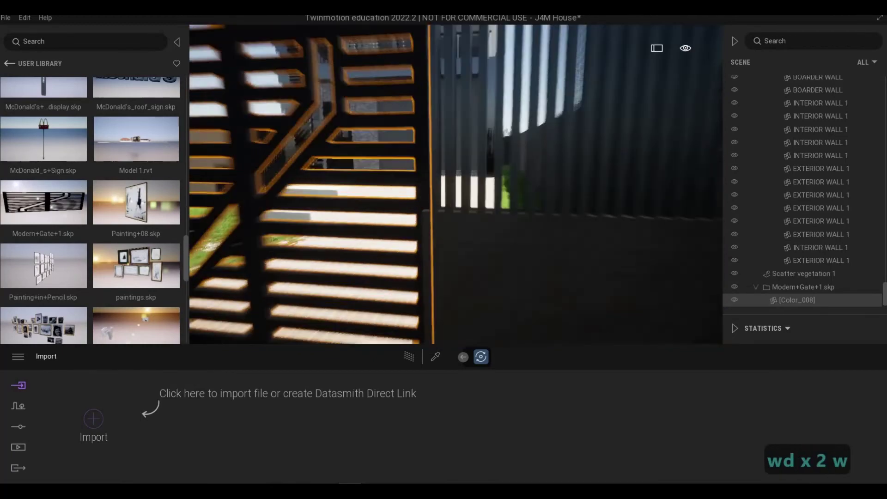
{"action": "key", "text": "s"}
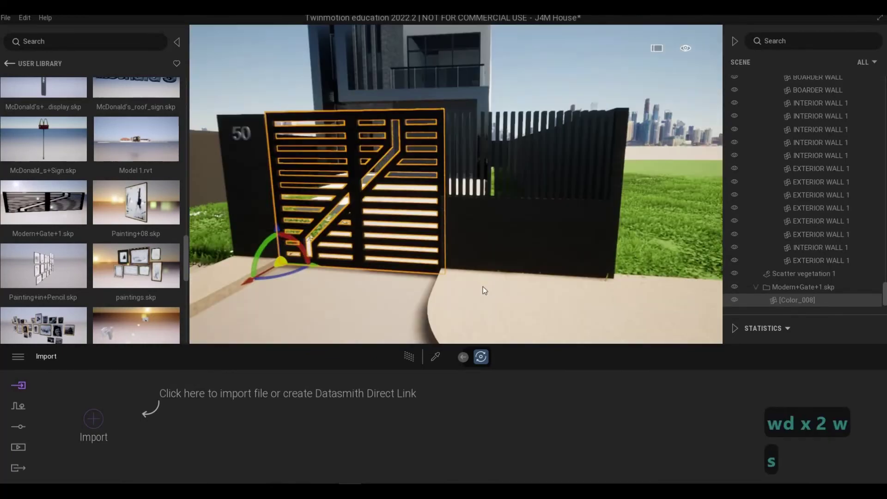
{"action": "key", "text": "Tab"}
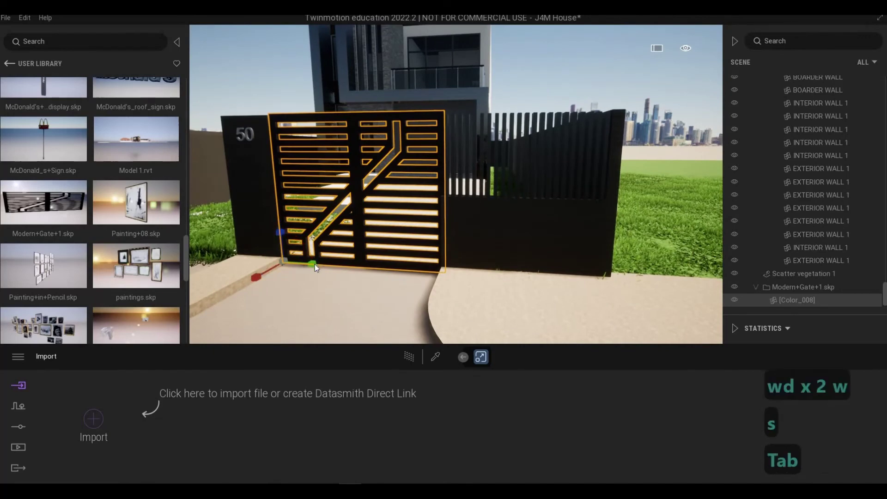
{"action": "type", "text": "0.98"}
{"action": "key", "text": "Return"}
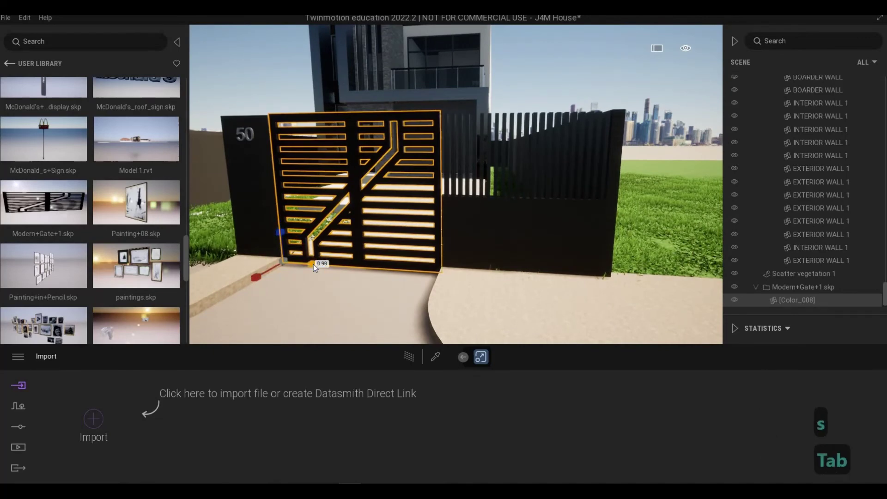
{"action": "key", "text": "w"}
{"action": "key", "text": "w"}
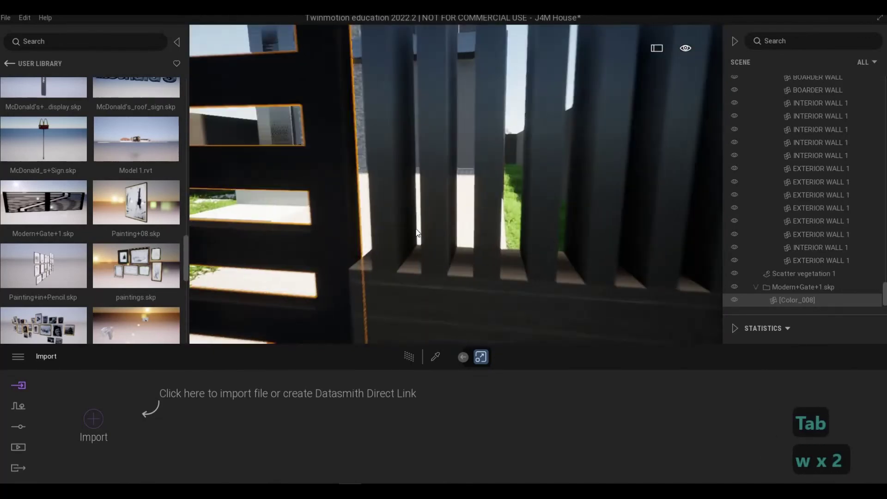
Copy the gate as one instance with 2.16 m spacing, across the number 50 pillar to the pedestrian opening.
{"action": "key", "text": "a"}
{"action": "key", "text": "s"}
{"action": "key", "text": "s"}
{"action": "key", "text": "d"}
{"action": "key", "text": "d"}
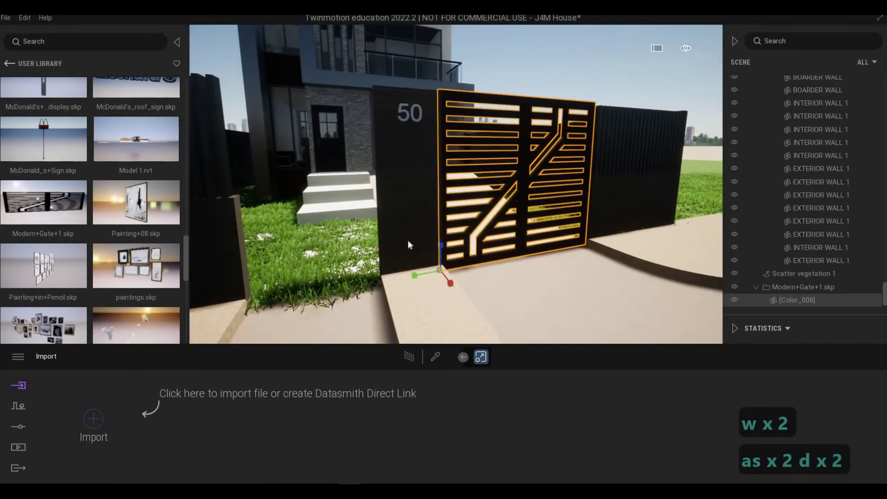
{"action": "key", "text": "Tab"}
{"action": "key", "text": "Tab"}
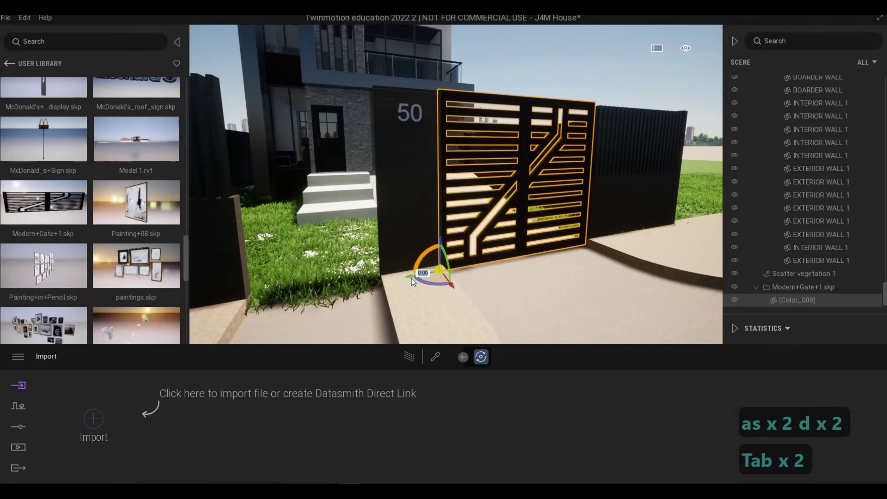
{"action": "left_click_drag", "start_coordinate": [403, 279], "coordinate": [192, 340]}
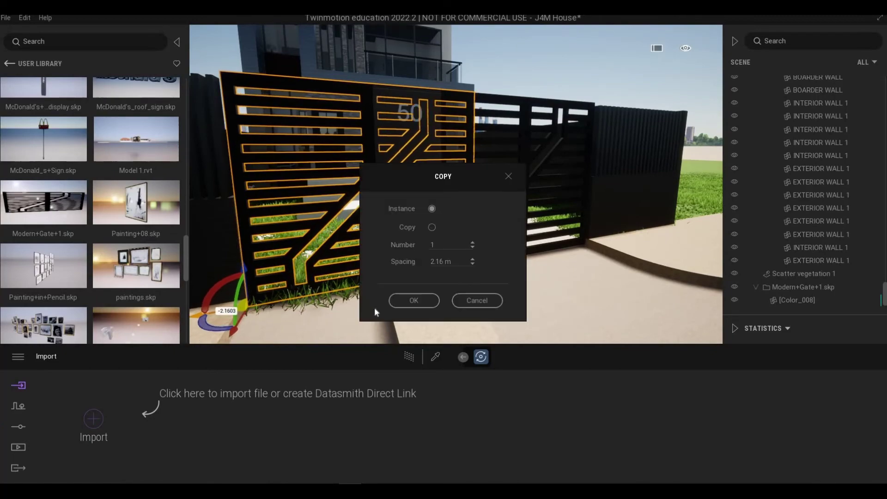
{"action": "key", "text": "a"}
{"action": "left_click", "coordinate": [413, 301]}
Narrow the gate copy widthwise to fit the opening between the slatted fence and the number 50 pillar.
{"action": "key", "text": "a"}
{"action": "key", "text": "w"}
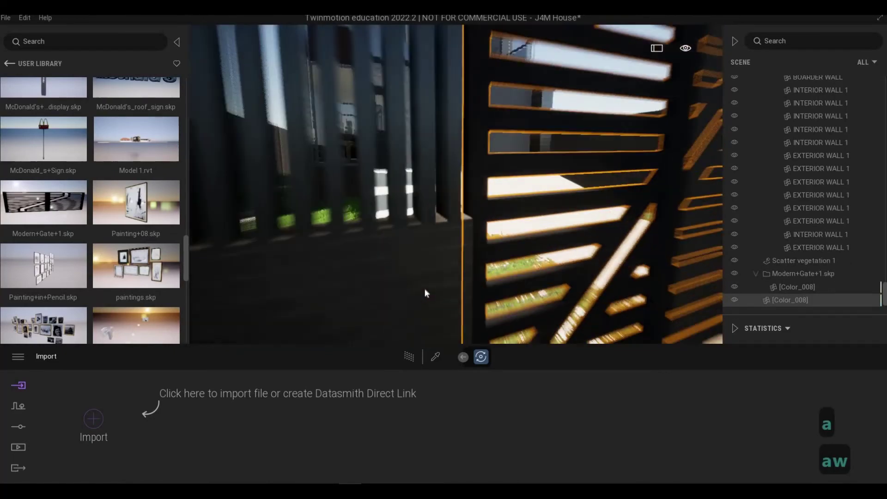
{"action": "key", "text": "d"}
{"action": "key", "text": "s"}
{"action": "key", "text": "d"}
{"action": "key", "text": "s"}
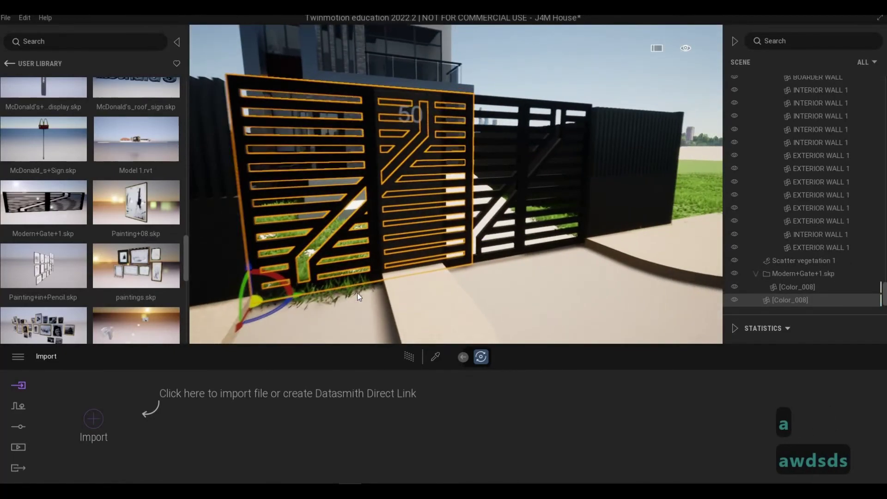
{"action": "key", "text": "s"}
{"action": "mouse_move", "coordinate": [783, 296]}
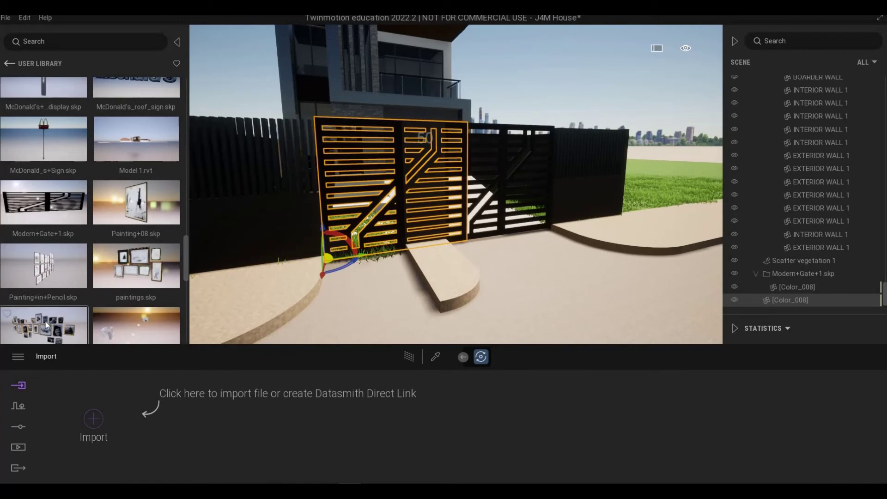
{"action": "key", "text": "Tab"}
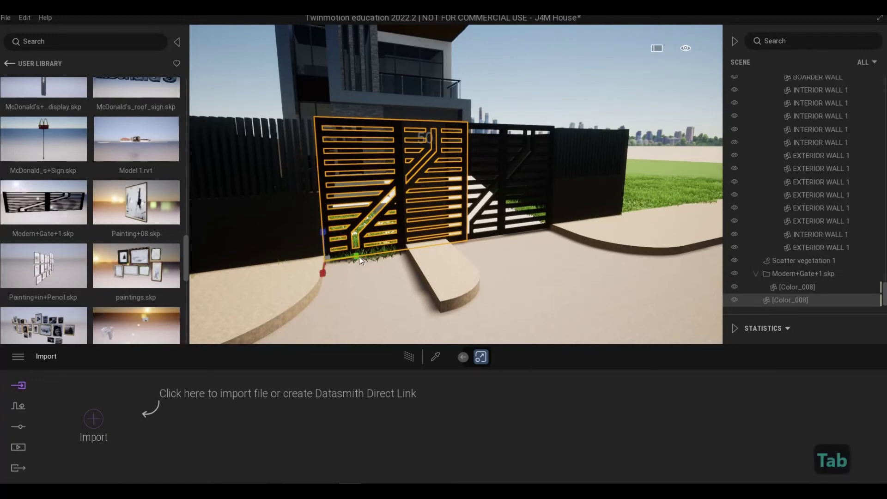
{"action": "left_click_drag", "start_coordinate": [357, 255], "coordinate": [340, 191]}
Inspect the pedestrian gate's fit beside the fence and the number 50 pillar, and clear the selection.
{"action": "key", "text": "w"}
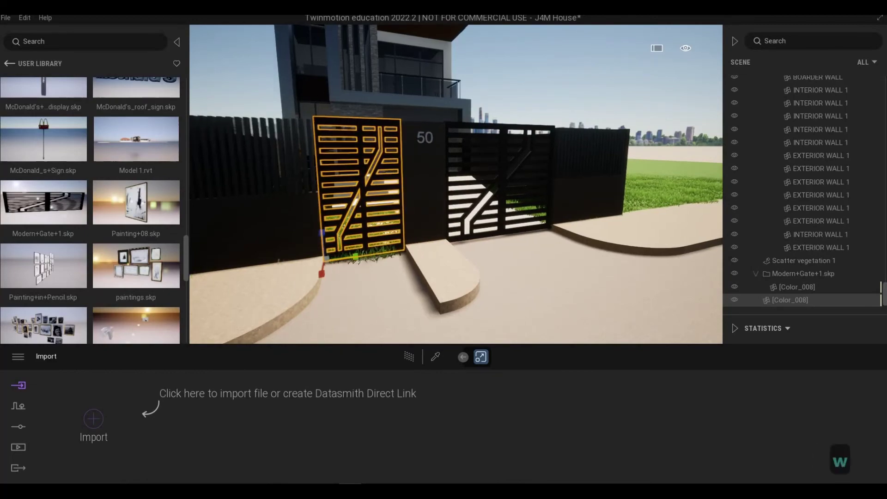
{"action": "key", "text": "w"}
{"action": "key", "text": "s"}
{"action": "key", "text": "a"}
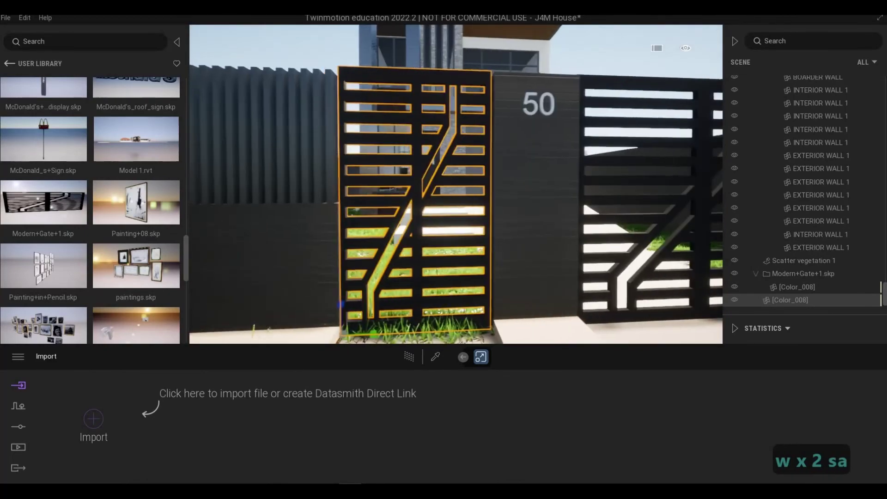
{"action": "key", "text": "w"}
{"action": "key", "text": "s"}
{"action": "key", "text": "d"}
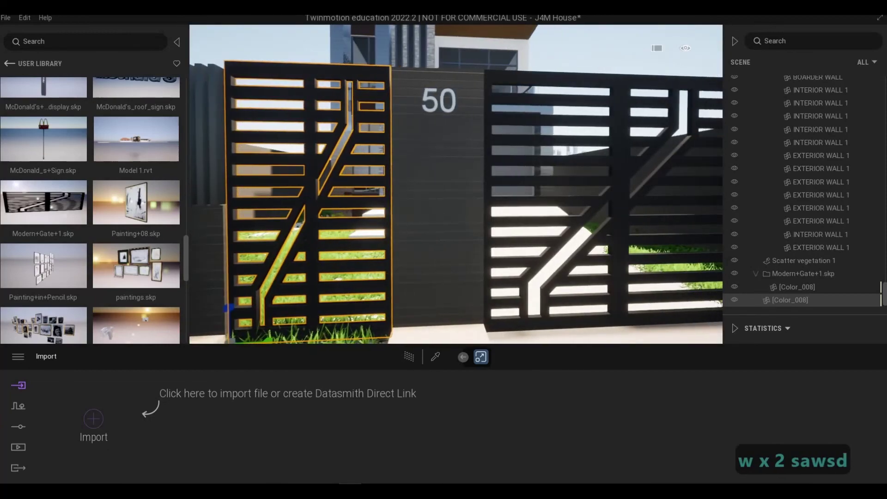
{"action": "key", "text": "s"}
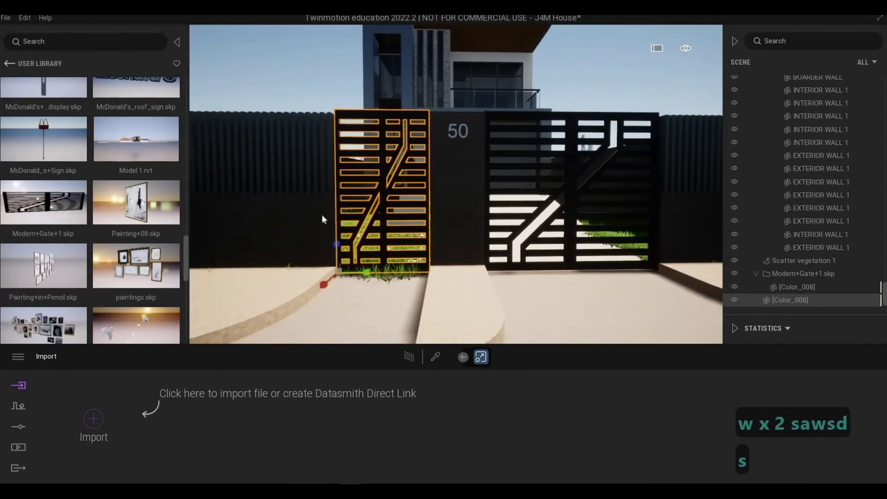
{"action": "key", "text": "Escape"}
{"action": "key", "text": "Escape"}
Review both gates from the street and examine the house's front facade behind them.
{"action": "key", "text": "s"}
{"action": "key", "text": "w"}
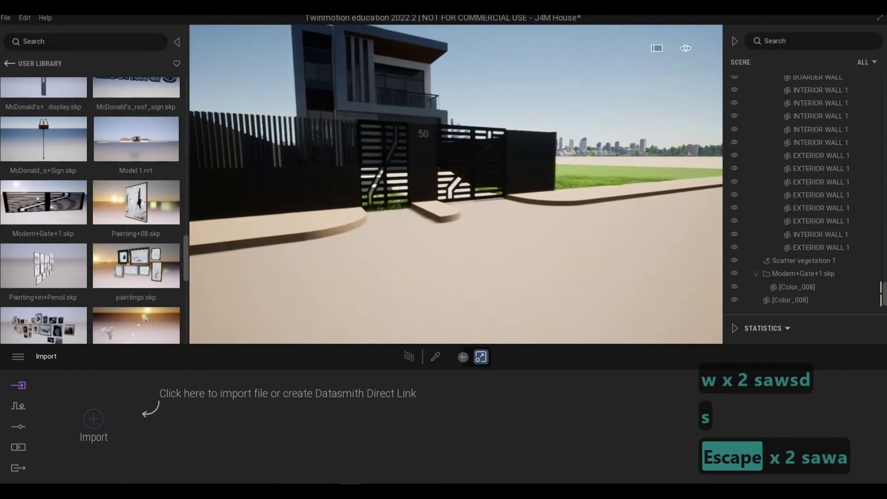
{"action": "key", "text": "q"}
{"action": "key", "text": "d"}
{"action": "key", "text": "d"}
{"action": "key", "text": "d"}
{"action": "key", "text": "d"}
{"action": "key", "text": "w"}
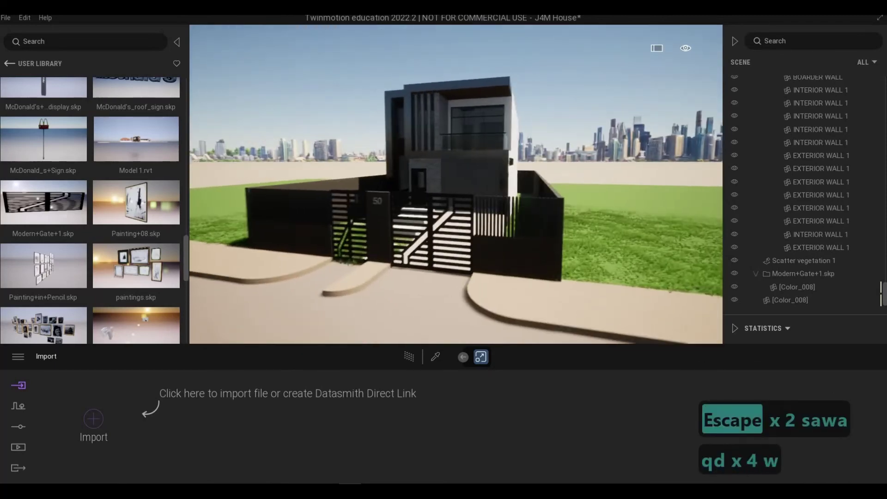
{"action": "key", "text": "a"}
{"action": "key", "text": "a"}
{"action": "key", "text": "e"}
{"action": "key", "text": "w"}
{"action": "key", "text": "a"}
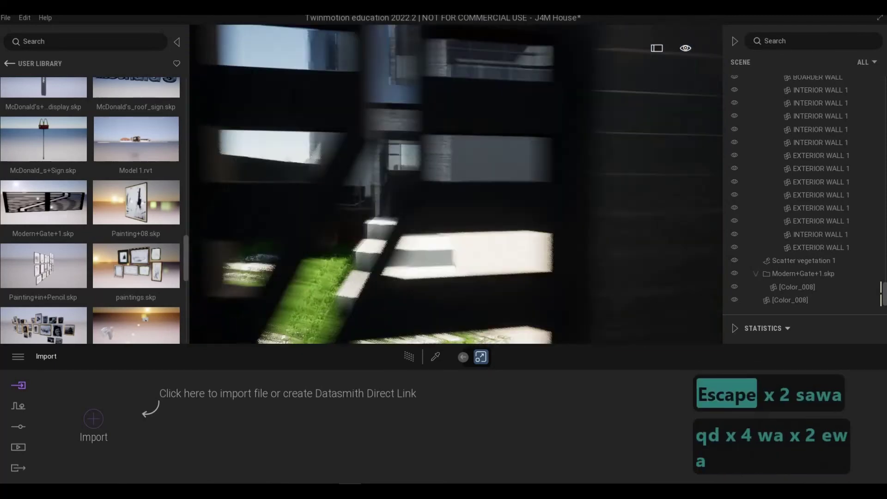
{"action": "key", "text": "w"}
{"action": "key", "text": "s"}
{"action": "key", "text": "d"}
{"action": "key", "text": "a"}
{"action": "key", "text": "w"}
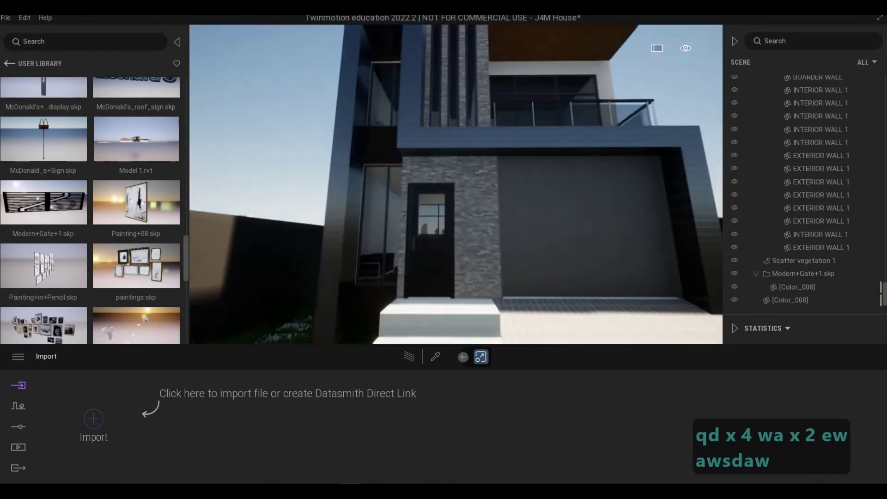
{"action": "key", "text": "s"}
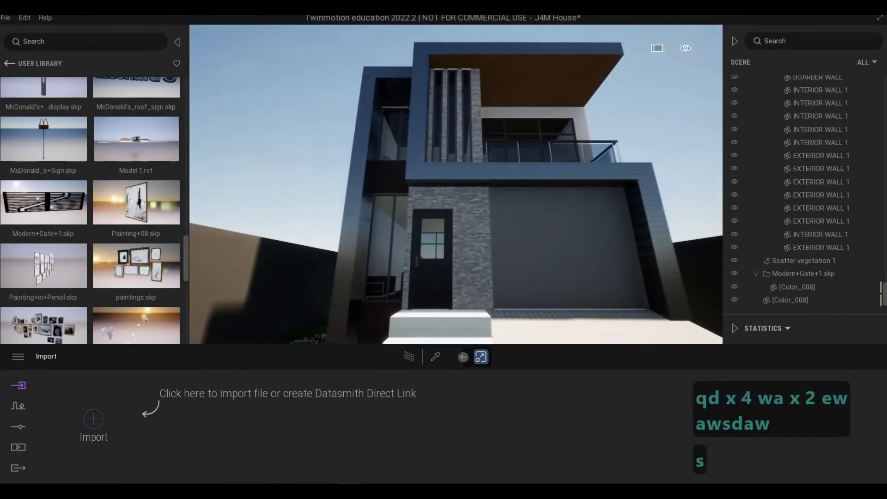
Pick the facade's Aluminium panels 150wide material and set its reflection to 78%.
{"action": "key", "text": "d"}
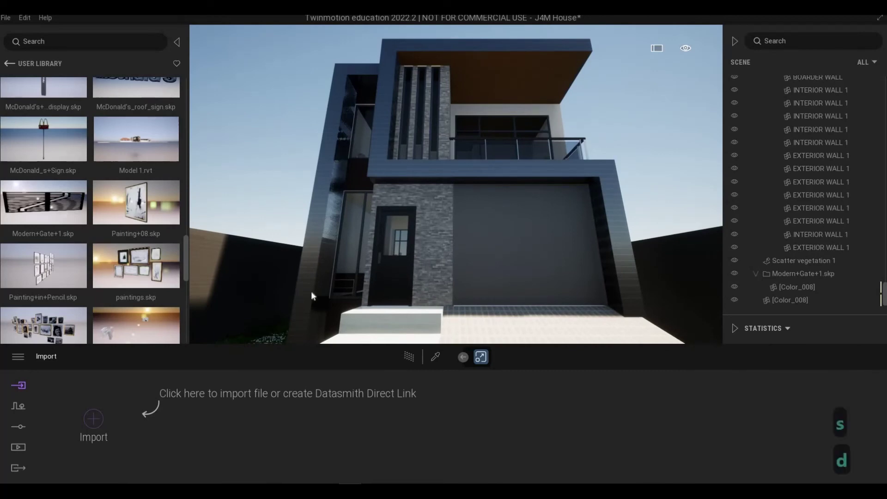
{"action": "left_click", "coordinate": [435, 358]}
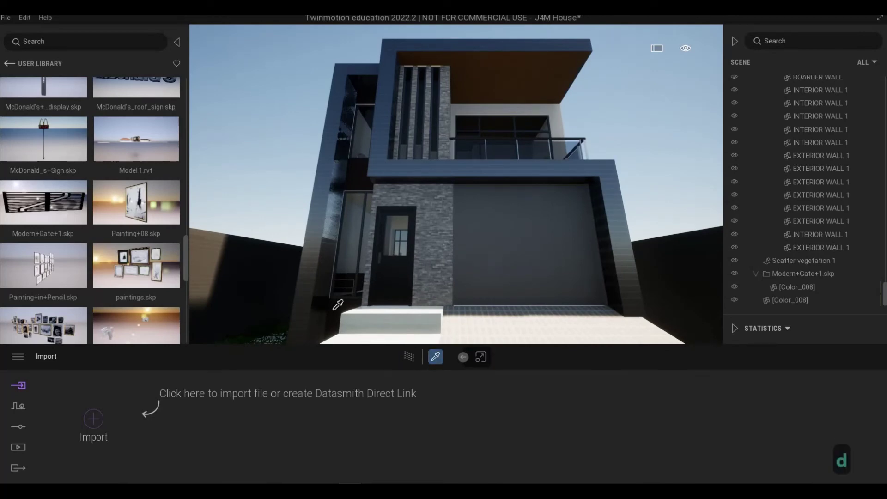
{"action": "left_click_drag", "start_coordinate": [474, 396], "coordinate": [474, 397]}
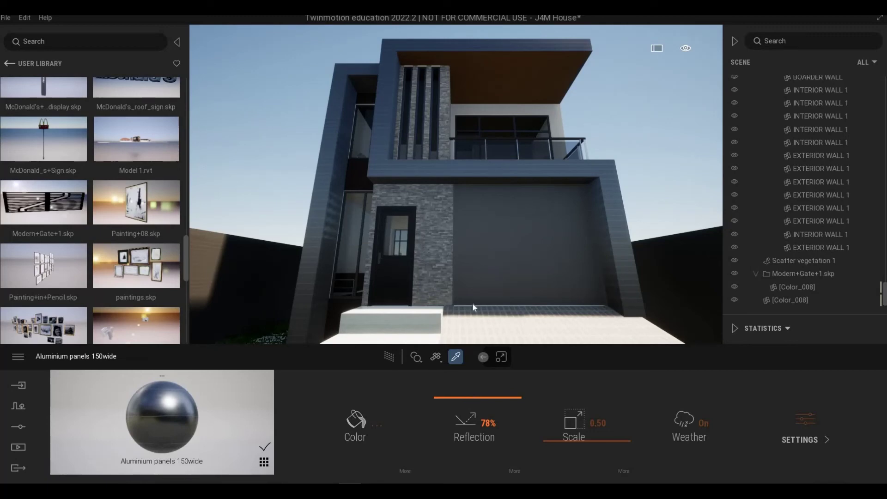
{"action": "key", "text": "Escape"}
{"action": "key", "text": "Escape"}
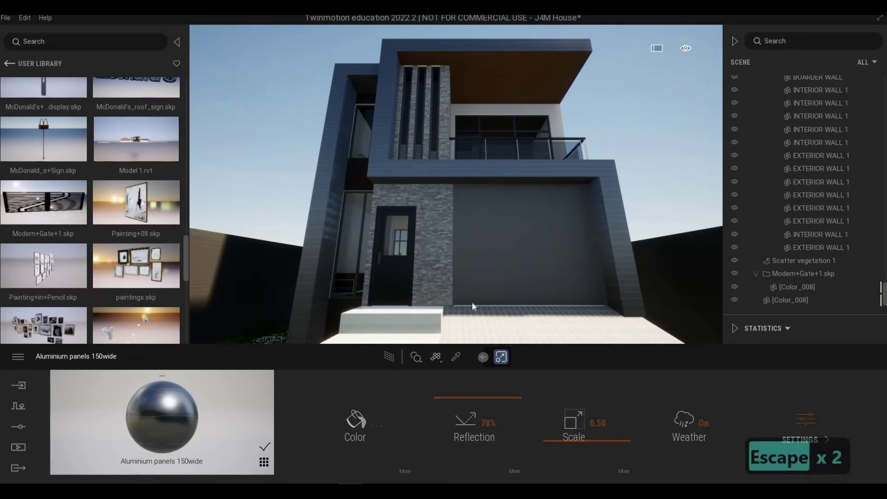
Pick the Roofing, EPDM Membrane material on the strip below the garage wall and change its color to dark grey.
{"action": "key", "text": "w"}
{"action": "key", "text": "s"}
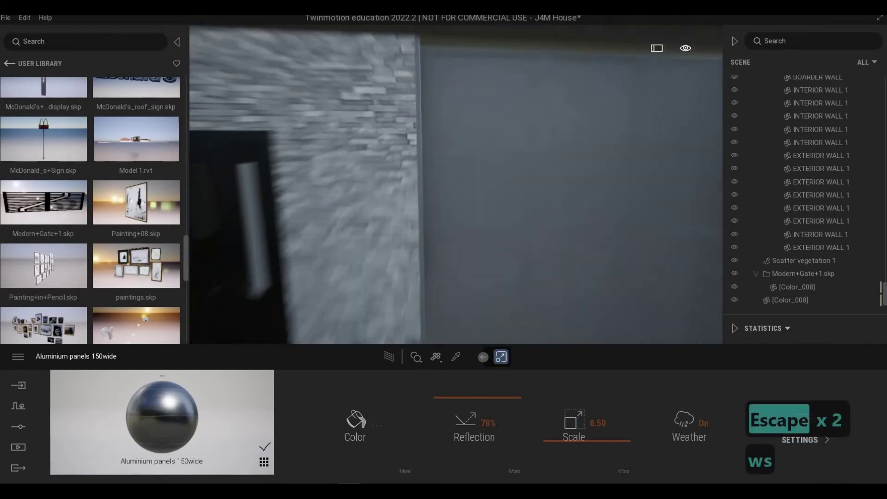
{"action": "key", "text": "w"}
{"action": "left_click", "coordinate": [455, 357]}
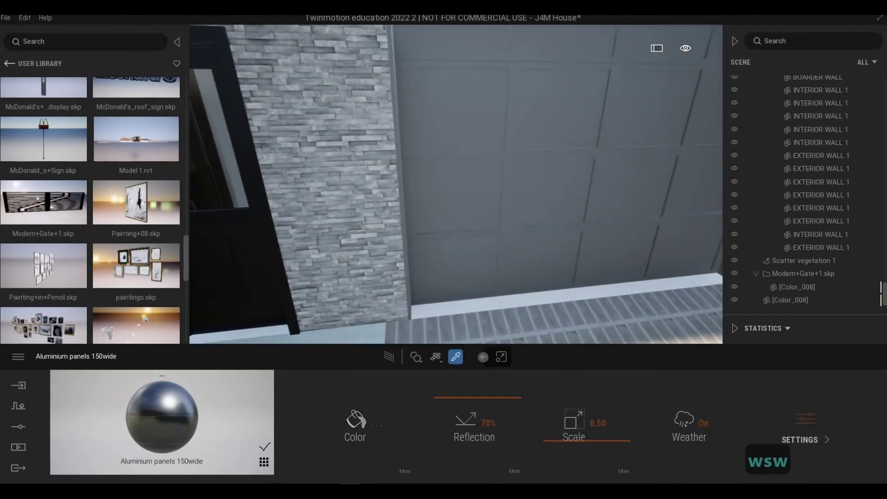
{"action": "left_click", "coordinate": [474, 308]}
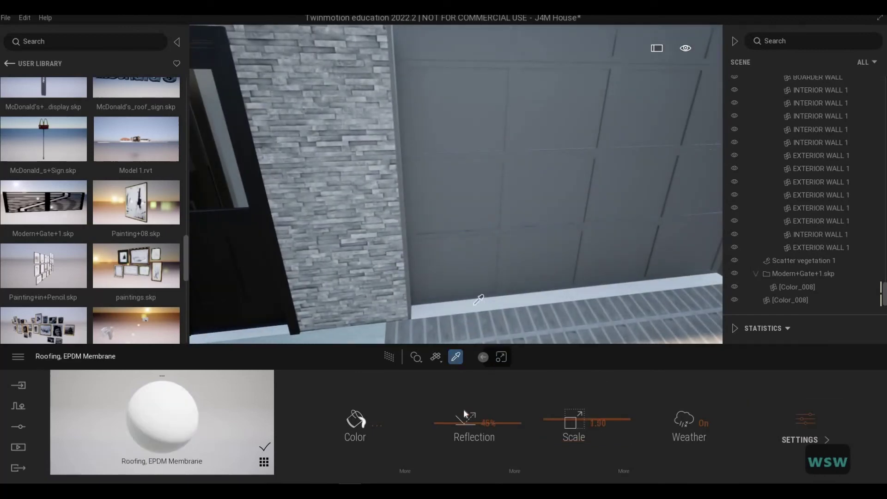
{"action": "left_click", "coordinate": [354, 434]}
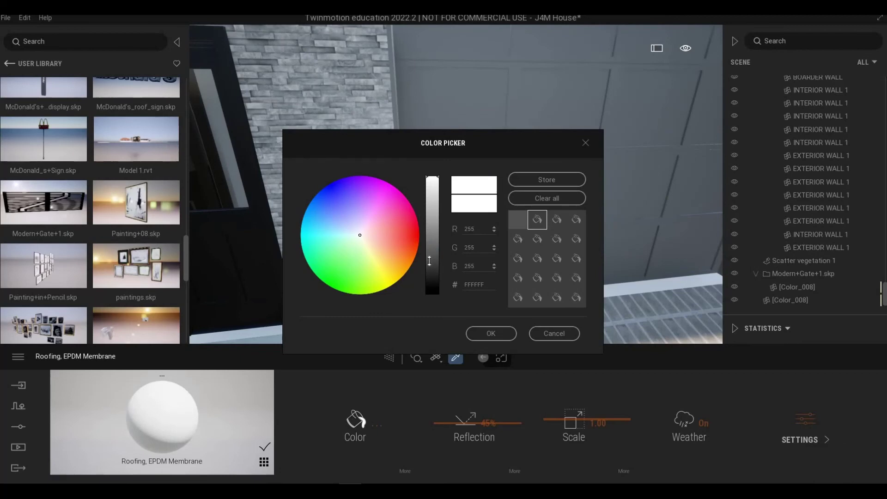
{"action": "left_click_drag", "start_coordinate": [428, 249], "coordinate": [430, 265]}
{"action": "left_click", "coordinate": [491, 333]}
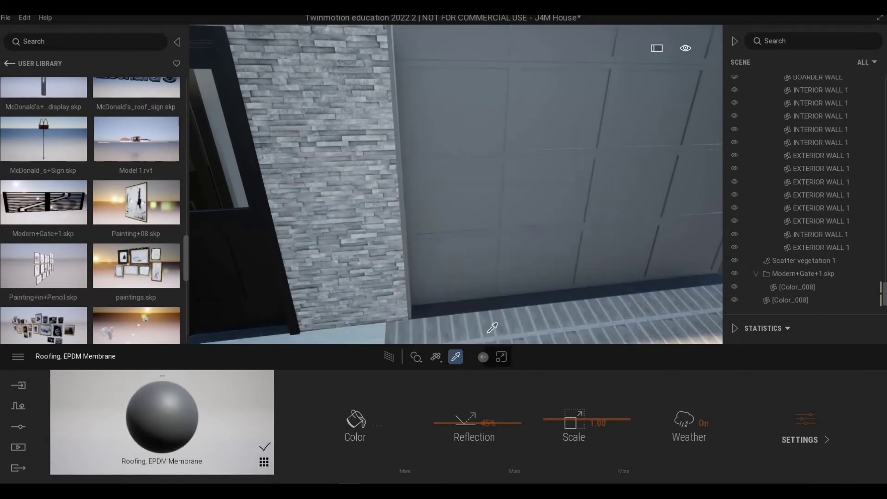
Examine the front facade with its darkened base strip, including the view from outside the gates.
{"action": "key", "text": "s"}
{"action": "key", "text": "d"}
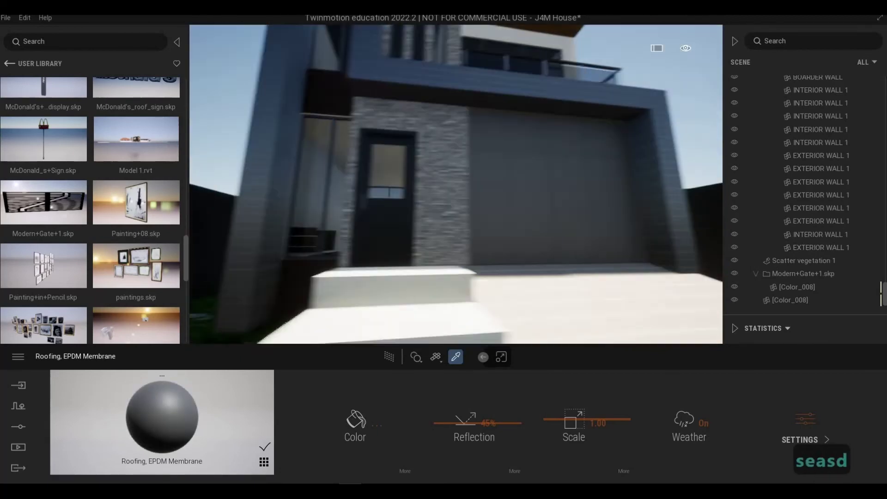
{"action": "key", "text": "s"}
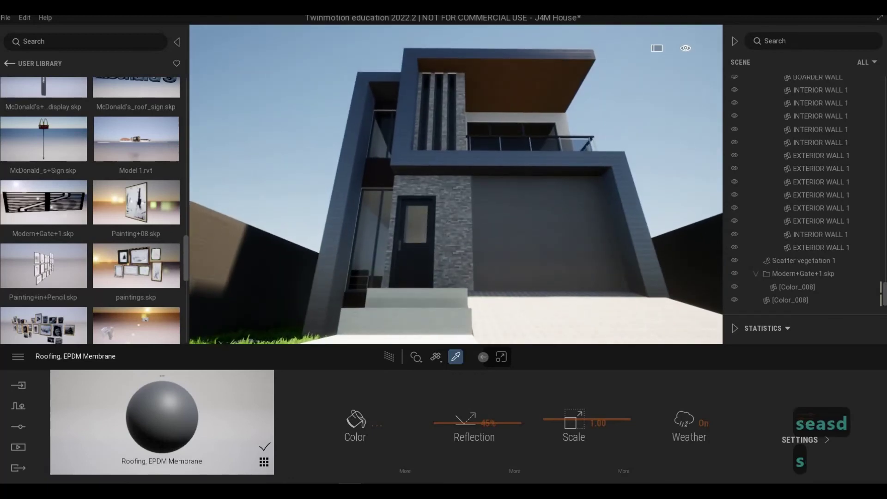
{"action": "key", "text": "d"}
{"action": "key", "text": "a"}
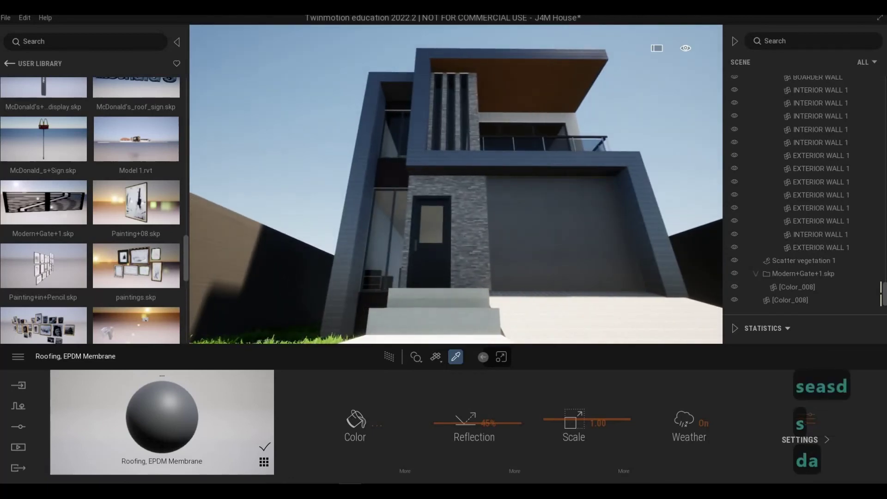
{"action": "key", "text": "d"}
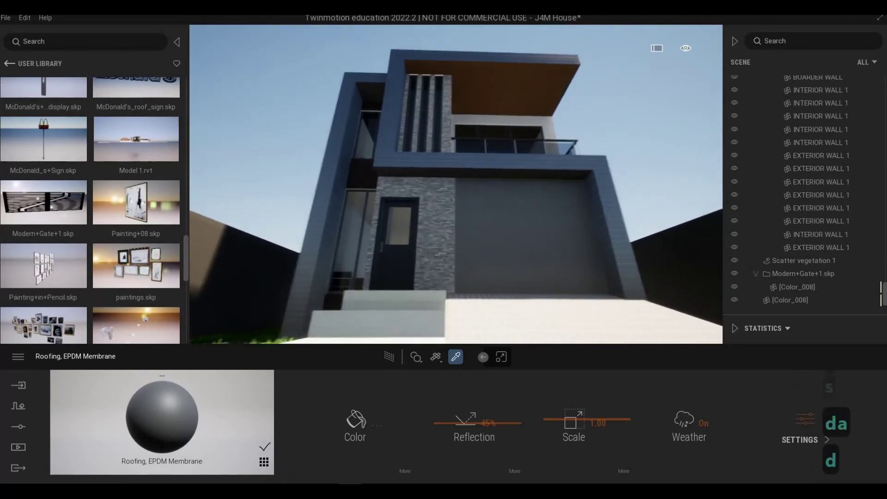
{"action": "key", "text": "q"}
{"action": "key", "text": "s"}
{"action": "key", "text": "s"}
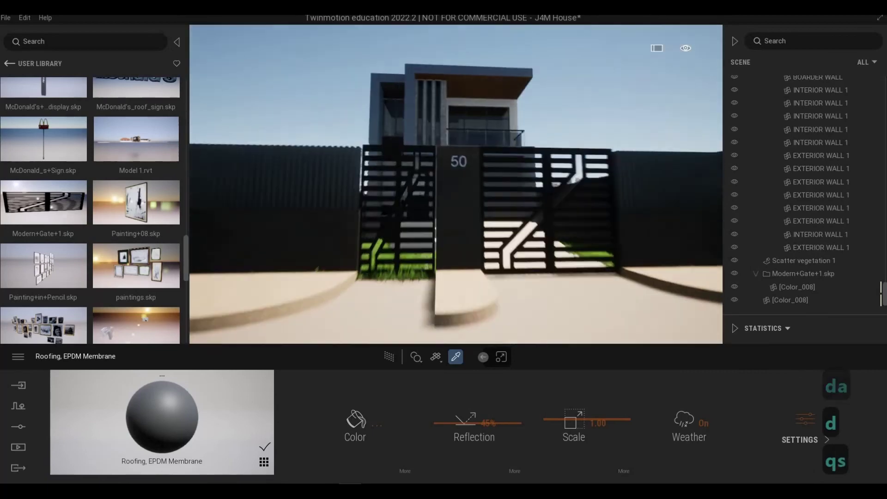
Examine the gates, boundary wall and facade from the street at several distances and heights, and leave the material picker.
{"action": "key", "text": "a"}
{"action": "key", "text": "w"}
{"action": "key", "text": "d"}
{"action": "key", "text": "s"}
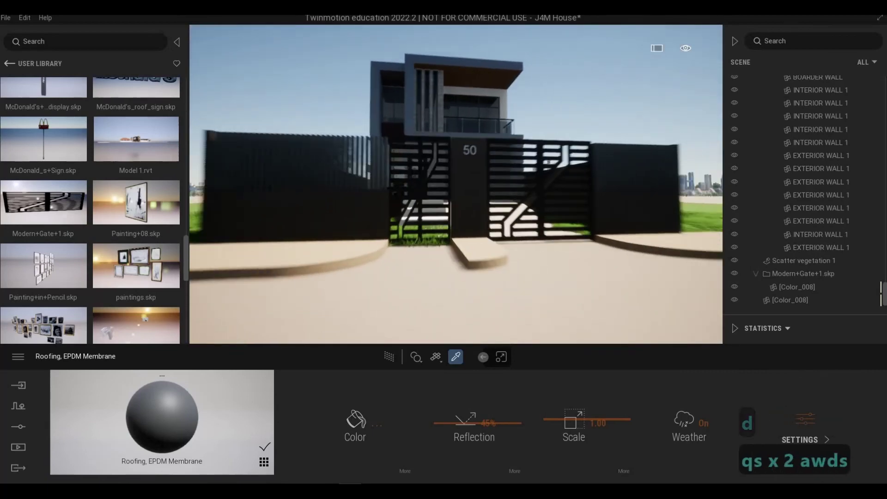
{"action": "key", "text": "d"}
{"action": "key", "text": "a"}
{"action": "key", "text": "w"}
{"action": "key", "text": "q"}
{"action": "key", "text": "a"}
{"action": "key", "text": "w"}
{"action": "key", "text": "d"}
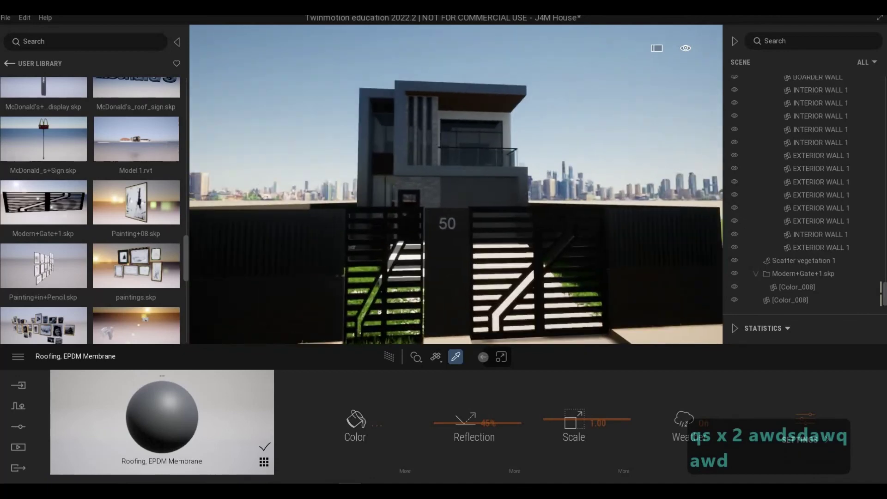
{"action": "key", "text": "e"}
{"action": "key", "text": "s"}
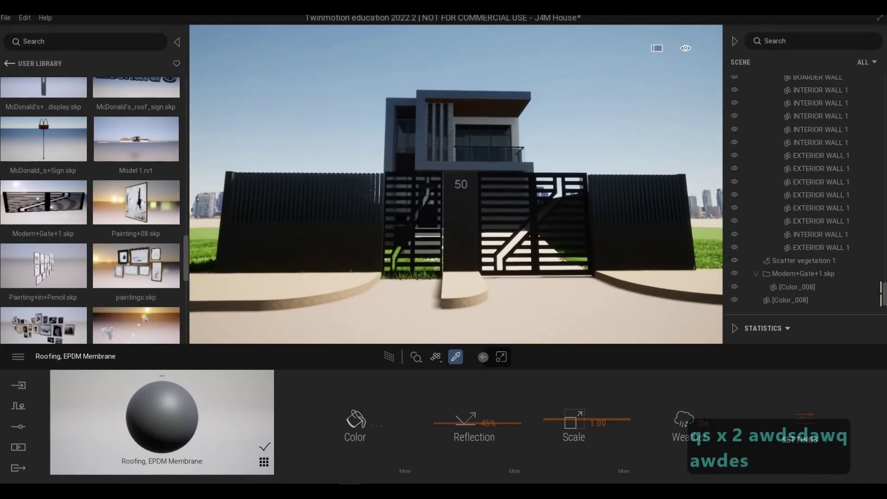
{"action": "key", "text": "s"}
{"action": "key", "text": "w"}
{"action": "key", "text": "s"}
{"action": "key", "text": "q"}
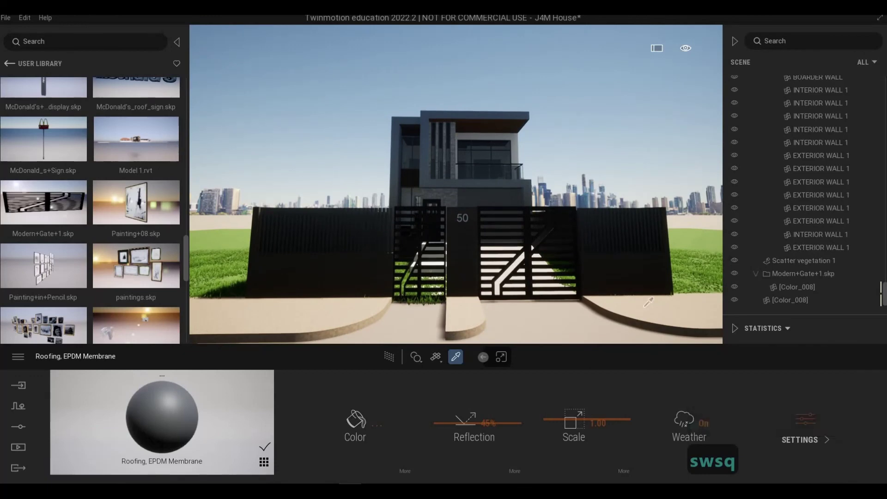
{"action": "key", "text": "Escape"}
{"action": "key", "text": "Escape"}
{"action": "key", "text": "Escape"}
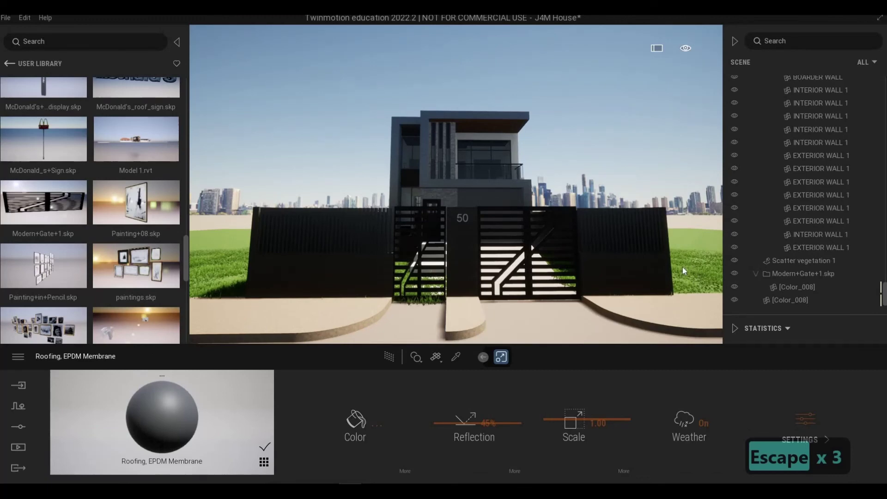
Inspect the boundary wall and both gates from either side of the driveway at street level.
{"action": "key", "text": "w"}
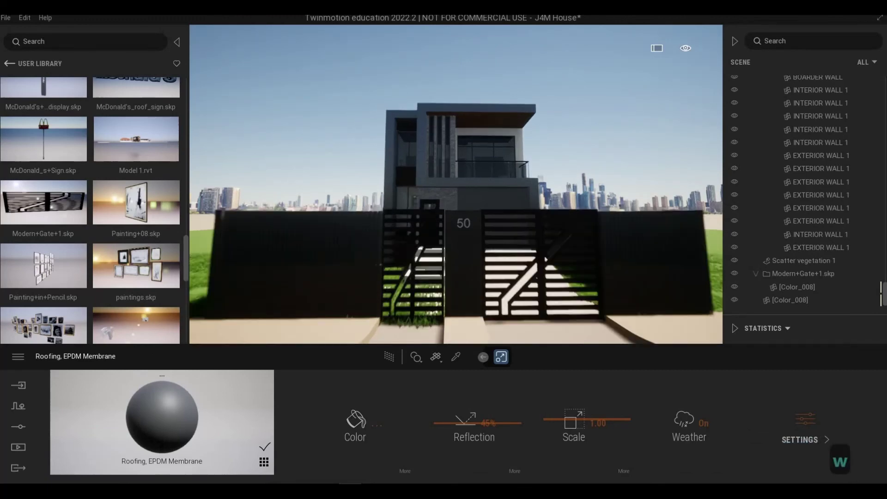
{"action": "key", "text": "s"}
{"action": "key", "text": "a"}
{"action": "key", "text": "a"}
{"action": "key", "text": "e"}
{"action": "key", "text": "w"}
{"action": "key", "text": "d"}
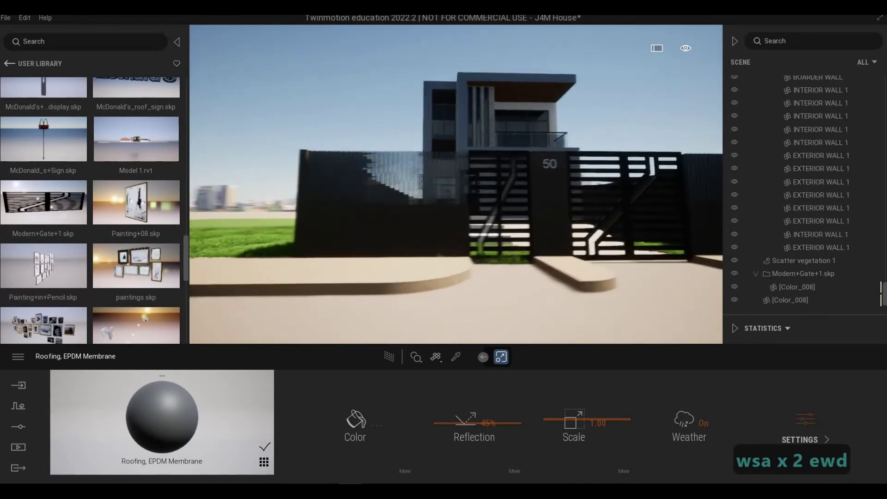
{"action": "key", "text": "d"}
{"action": "key", "text": "w"}
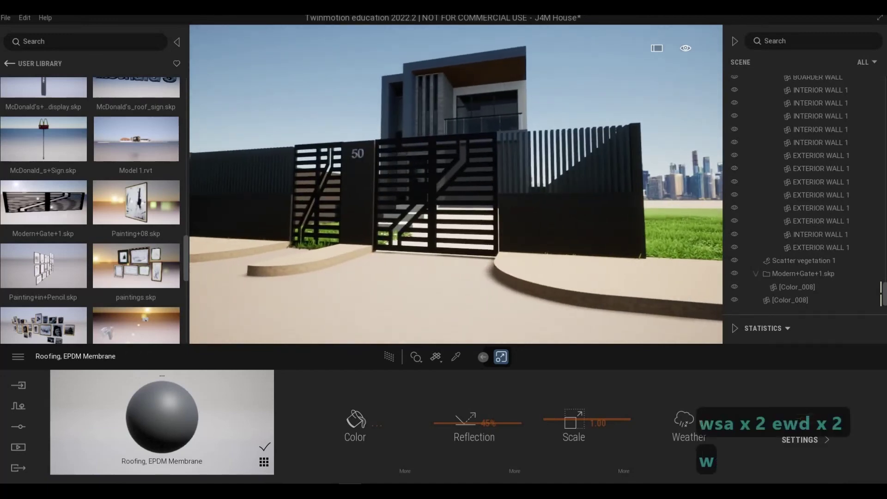
Inspect the entrance steps, stone cladding and garage front behind the driveway gate, and return to the street view.
{"action": "key", "text": "w"}
{"action": "key", "text": "q"}
{"action": "key", "text": "w"}
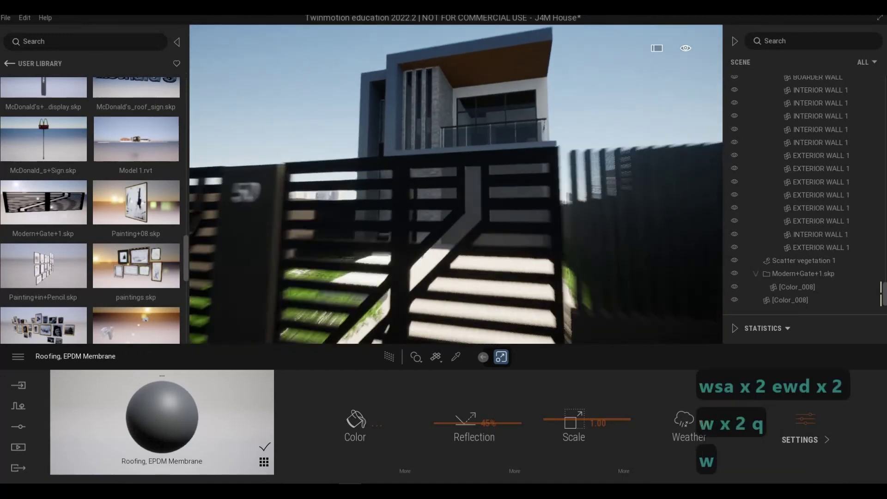
{"action": "key", "text": "w"}
{"action": "key", "text": "d"}
{"action": "key", "text": "w"}
{"action": "key", "text": "s"}
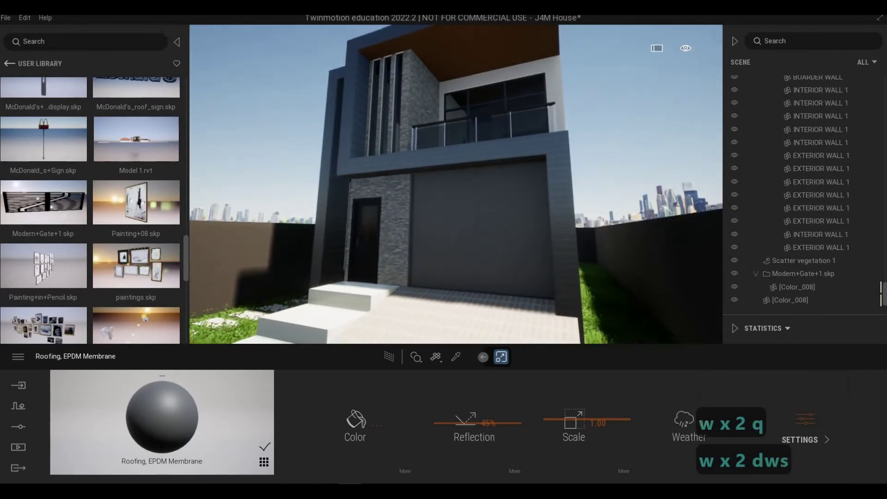
{"action": "key", "text": "d"}
{"action": "key", "text": "w"}
{"action": "key", "text": "s"}
{"action": "key", "text": "a"}
{"action": "key", "text": "s"}
{"action": "key", "text": "d"}
{"action": "key", "text": "s"}
{"action": "key", "text": "d"}
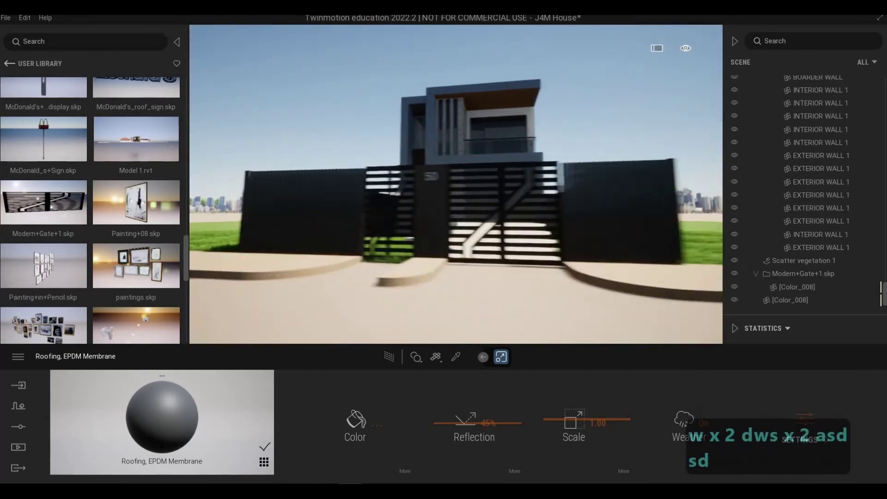
Review the house from the street corner, including the side boundary wall, sidewalk and grass beside the plot.
{"action": "key", "text": "q"}
{"action": "key", "text": "e"}
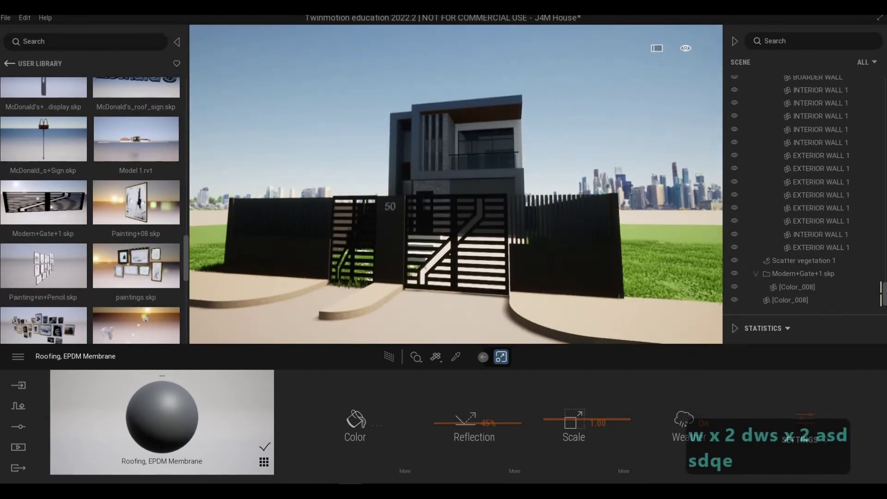
{"action": "key", "text": "e"}
{"action": "key", "text": "w"}
{"action": "key", "text": "s"}
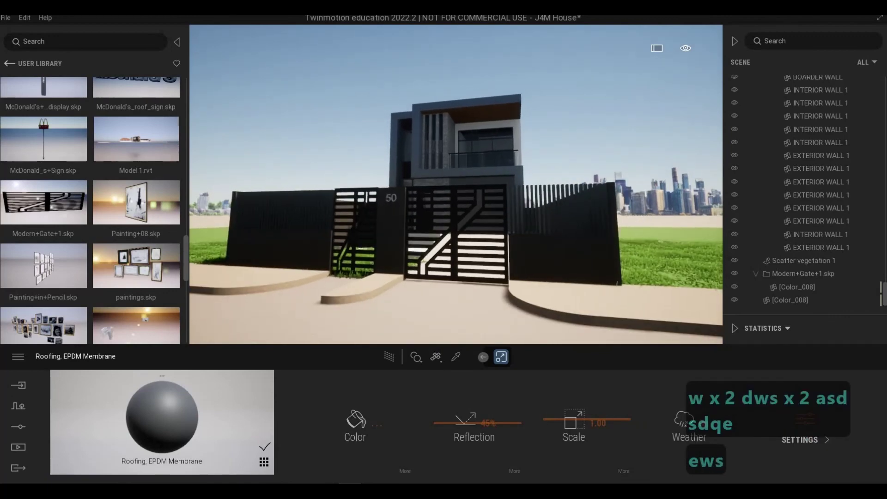
{"action": "key", "text": "a"}
{"action": "key", "text": "a"}
{"action": "key", "text": "a"}
{"action": "key", "text": "a"}
{"action": "key", "text": "a"}
{"action": "key", "text": "a"}
{"action": "key", "text": "a"}
{"action": "key", "text": "a"}
{"action": "key", "text": "a"}
{"action": "key", "text": "s"}
{"action": "key", "text": "a"}
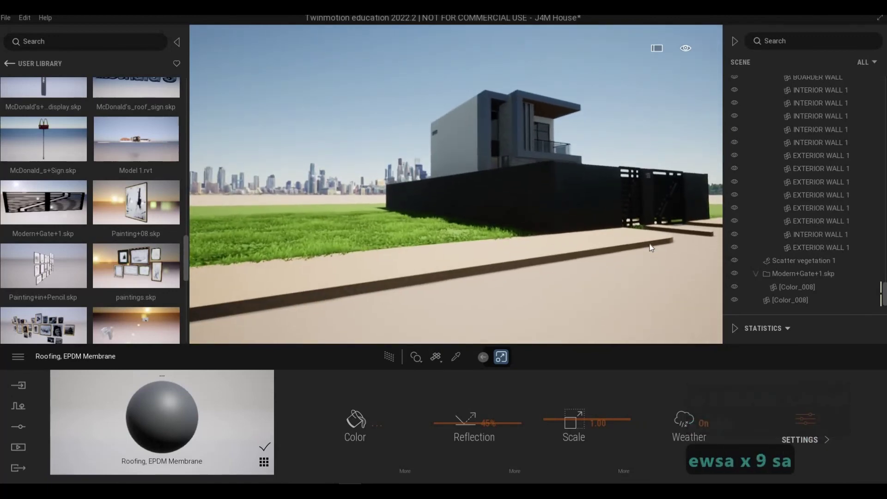
{"action": "right_click_drag", "start_coordinate": [648, 243], "coordinate": [626, 271]}
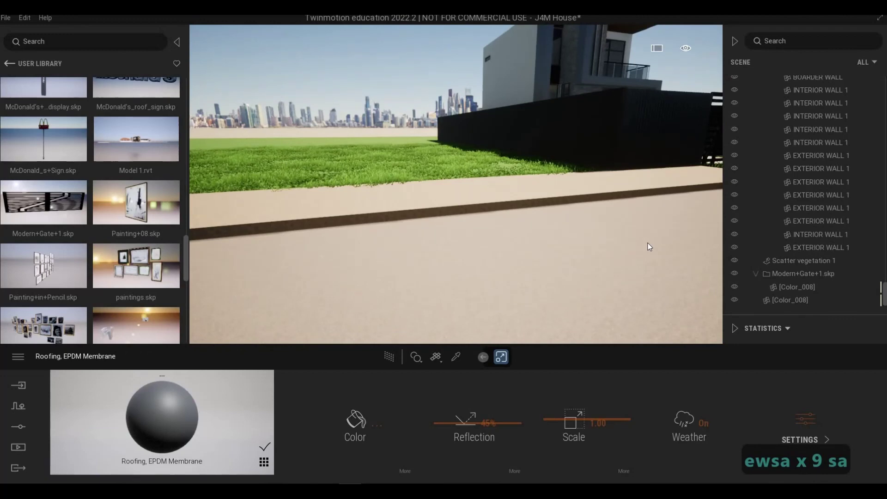
Review the gates and number 50 pillar head-on from the street, with the house facade above the boundary wall.
{"action": "key", "text": "d"}
{"action": "key", "text": "w"}
{"action": "key", "text": "d"}
{"action": "key", "text": "d"}
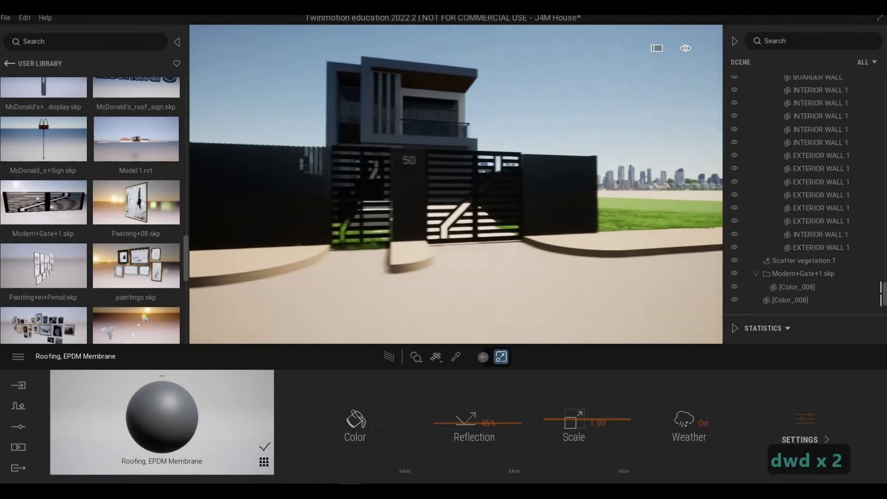
{"action": "key", "text": "q"}
{"action": "key", "text": "a"}
{"action": "key", "text": "e"}
{"action": "key", "text": "d"}
{"action": "key", "text": "w"}
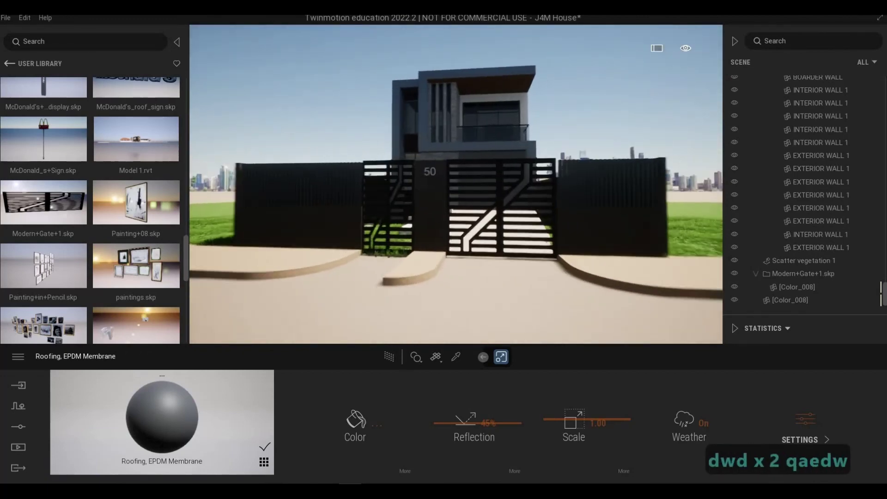
{"action": "key", "text": "q"}
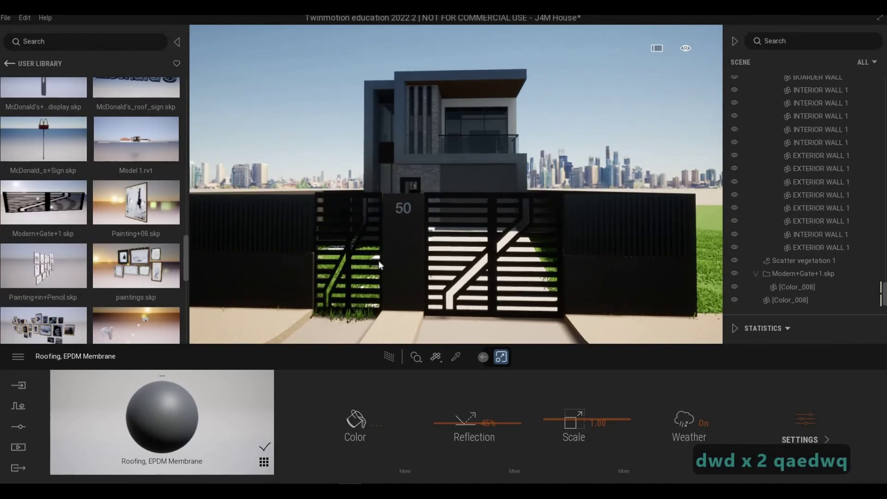